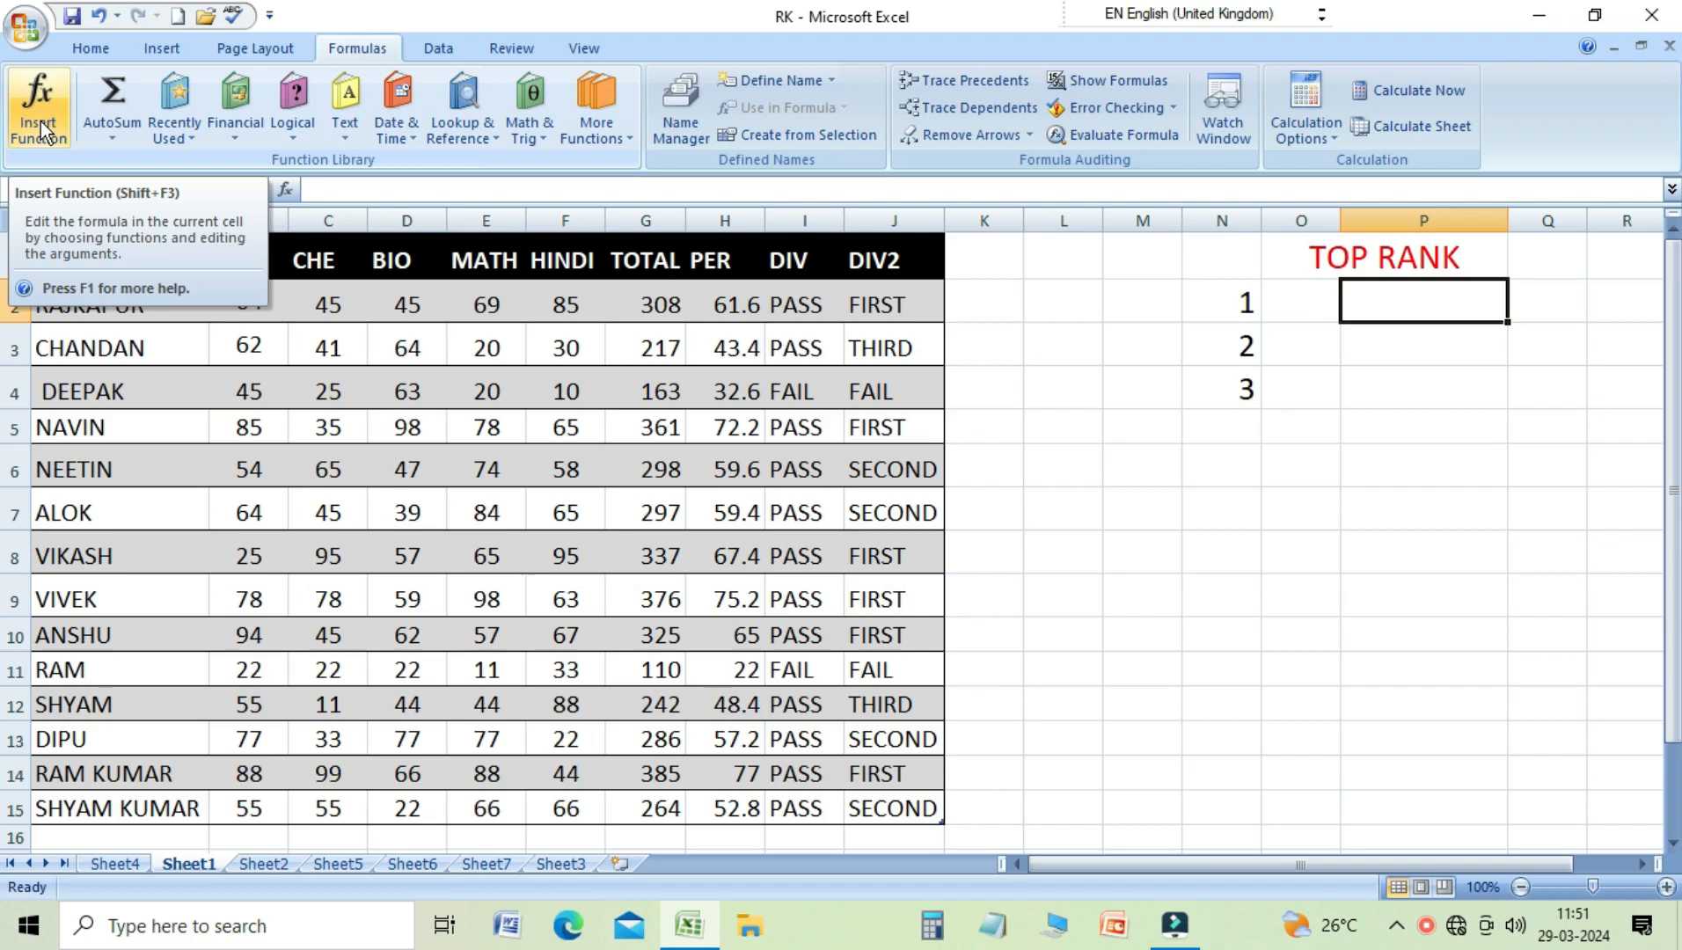
Step: Inspect the row 2 formulas in the TOTAL, PER, DIV and DIV2 columns of the marks table
click(356, 426)
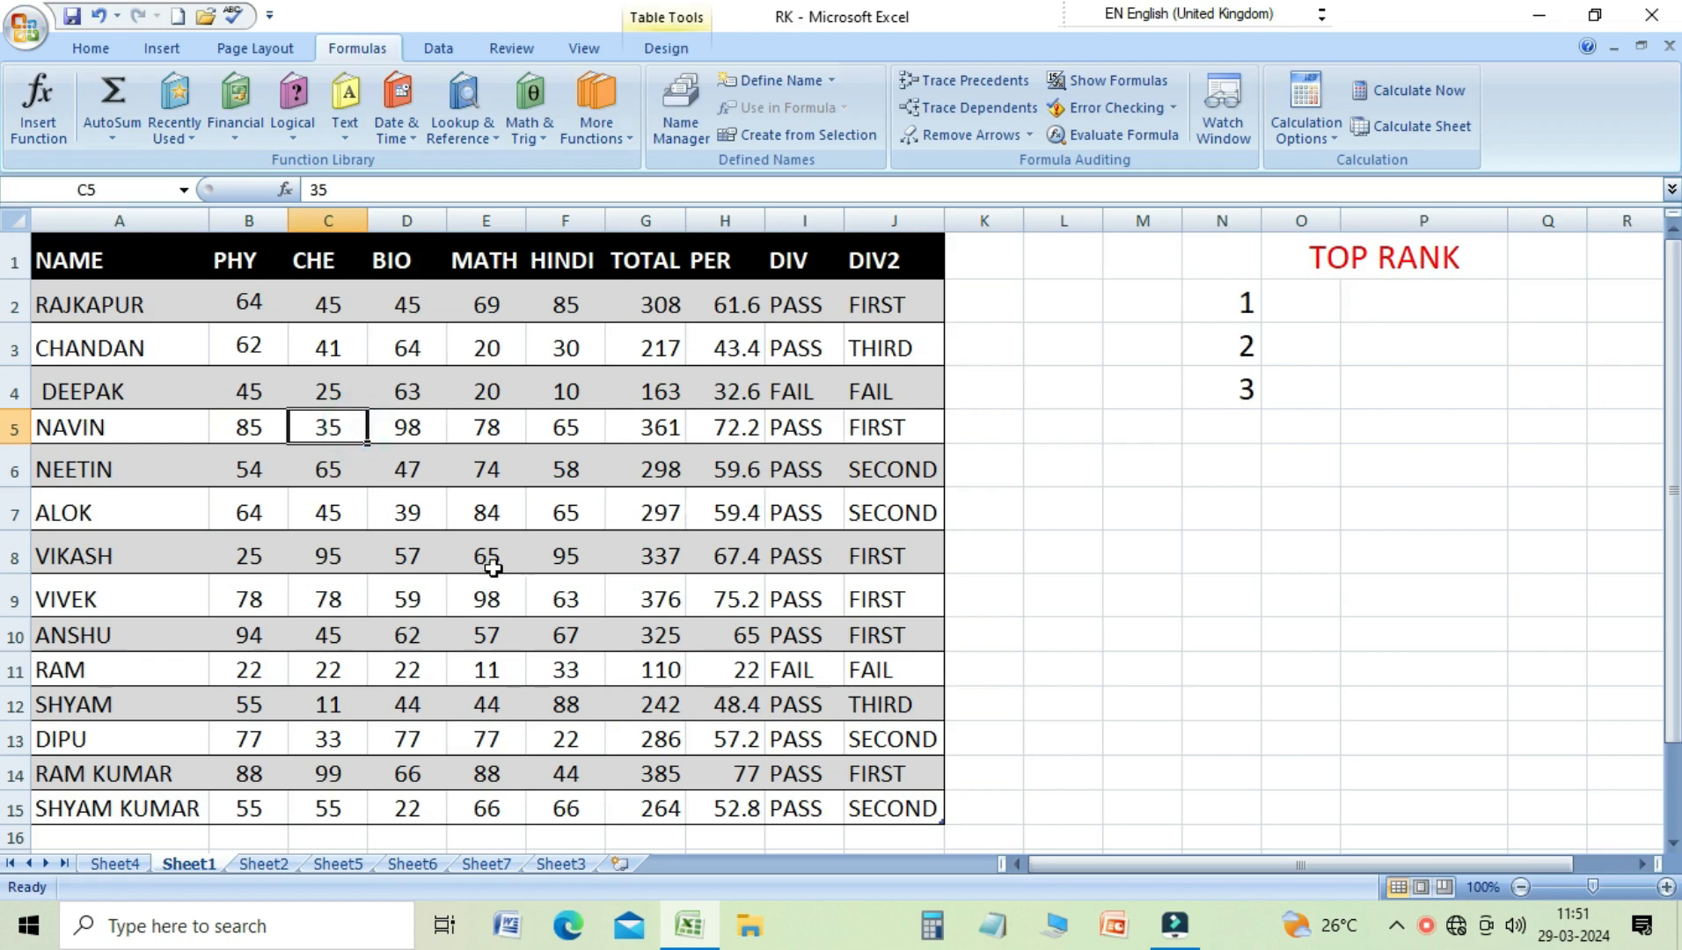
click(643, 312)
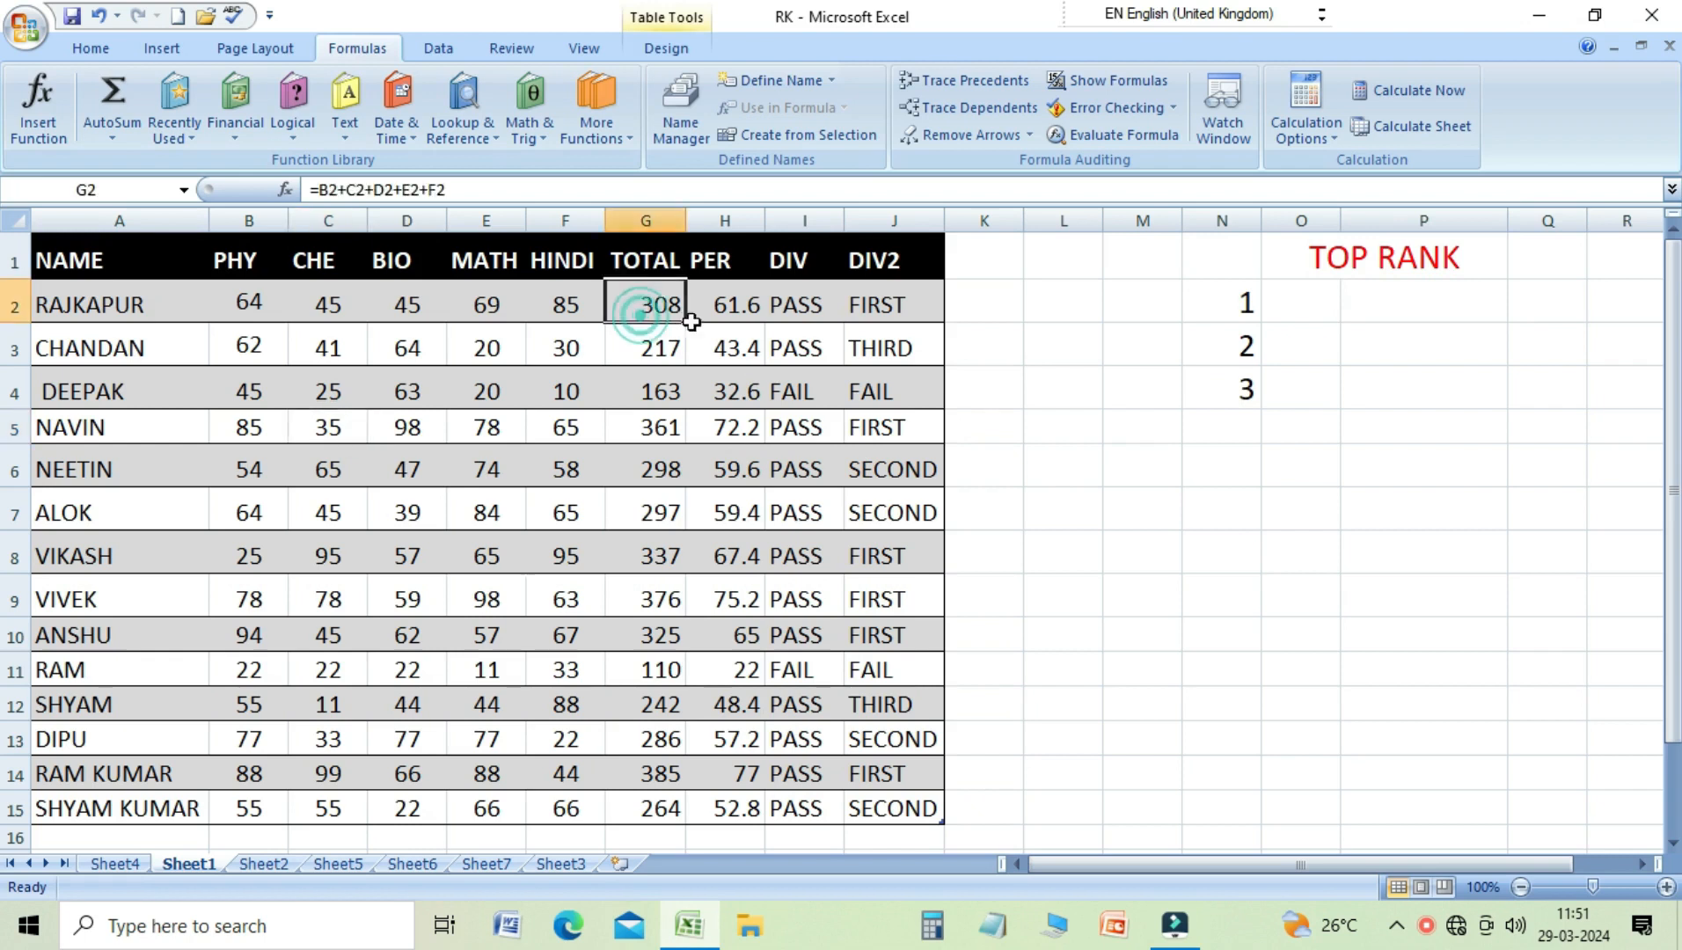
click(758, 317)
click(815, 315)
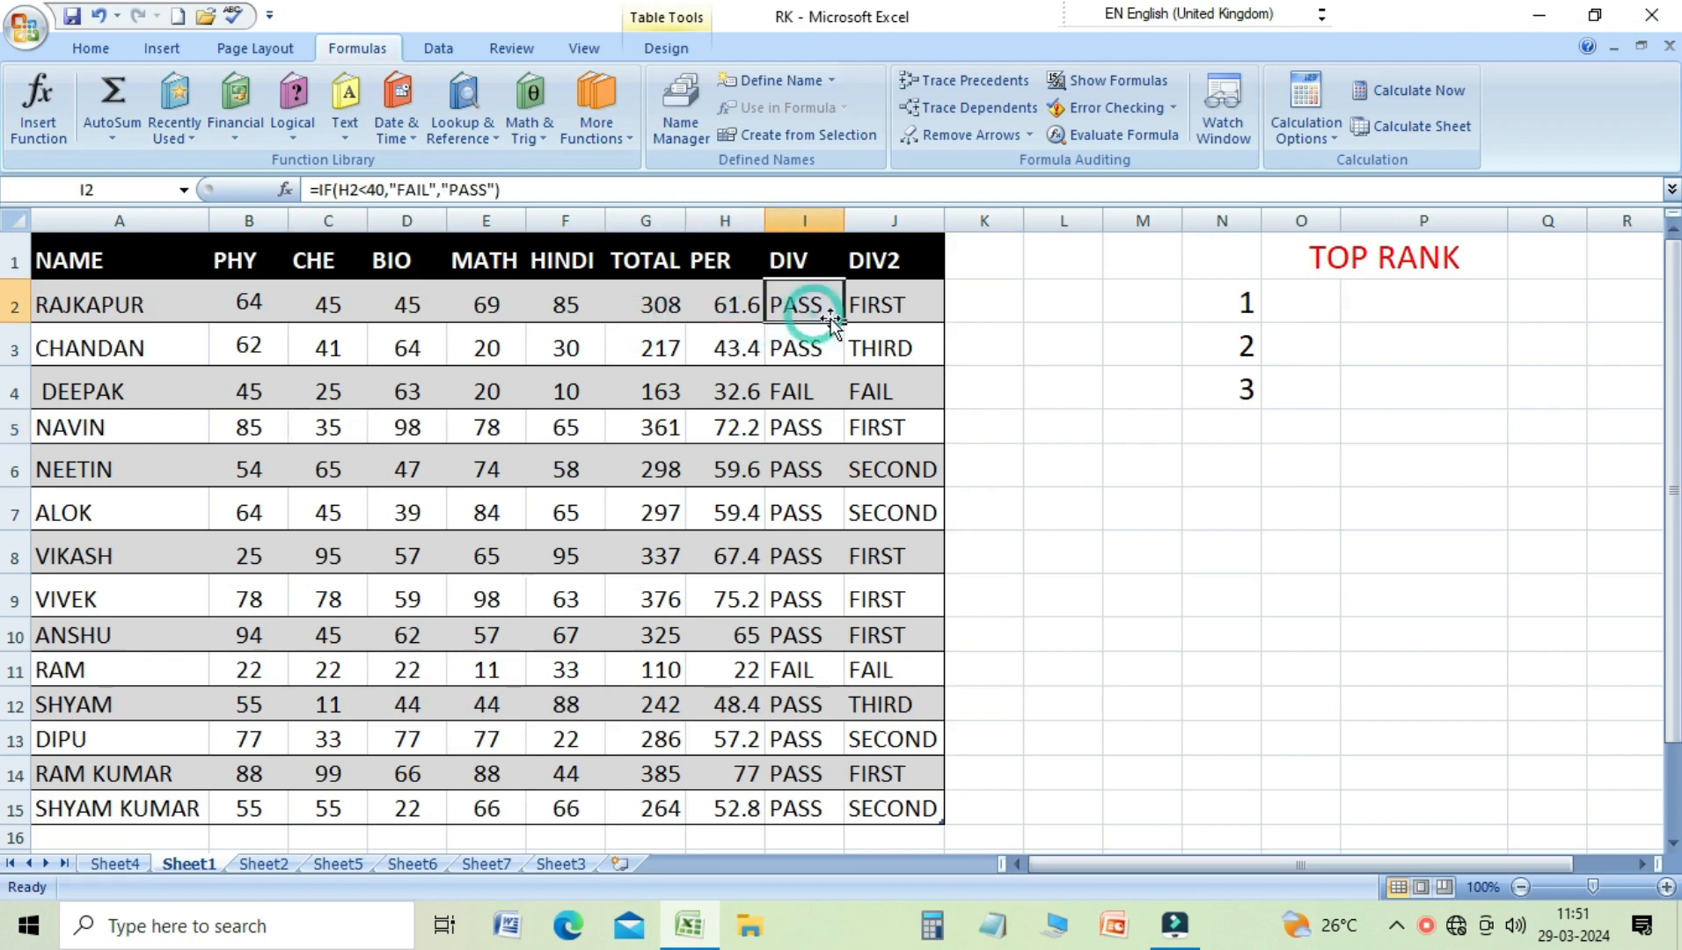
click(908, 315)
click(631, 314)
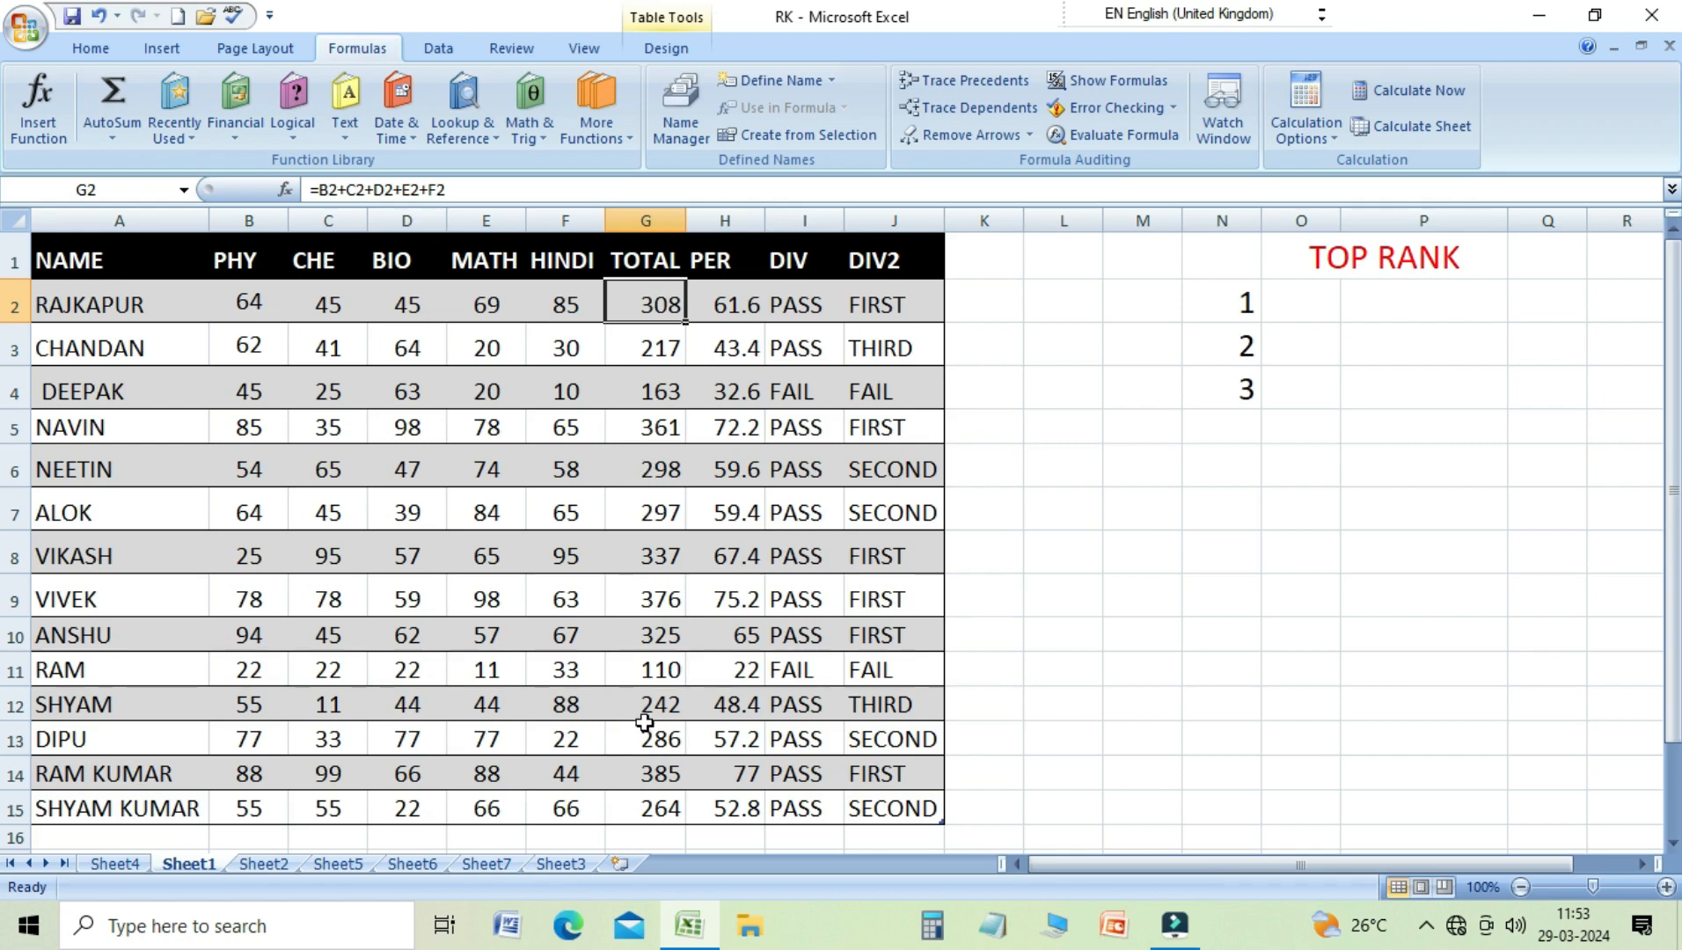
Step: Enter =MAX(G2:G15) in cell L2 to find the highest value in the TOTAL column
click(1047, 314)
text(=)
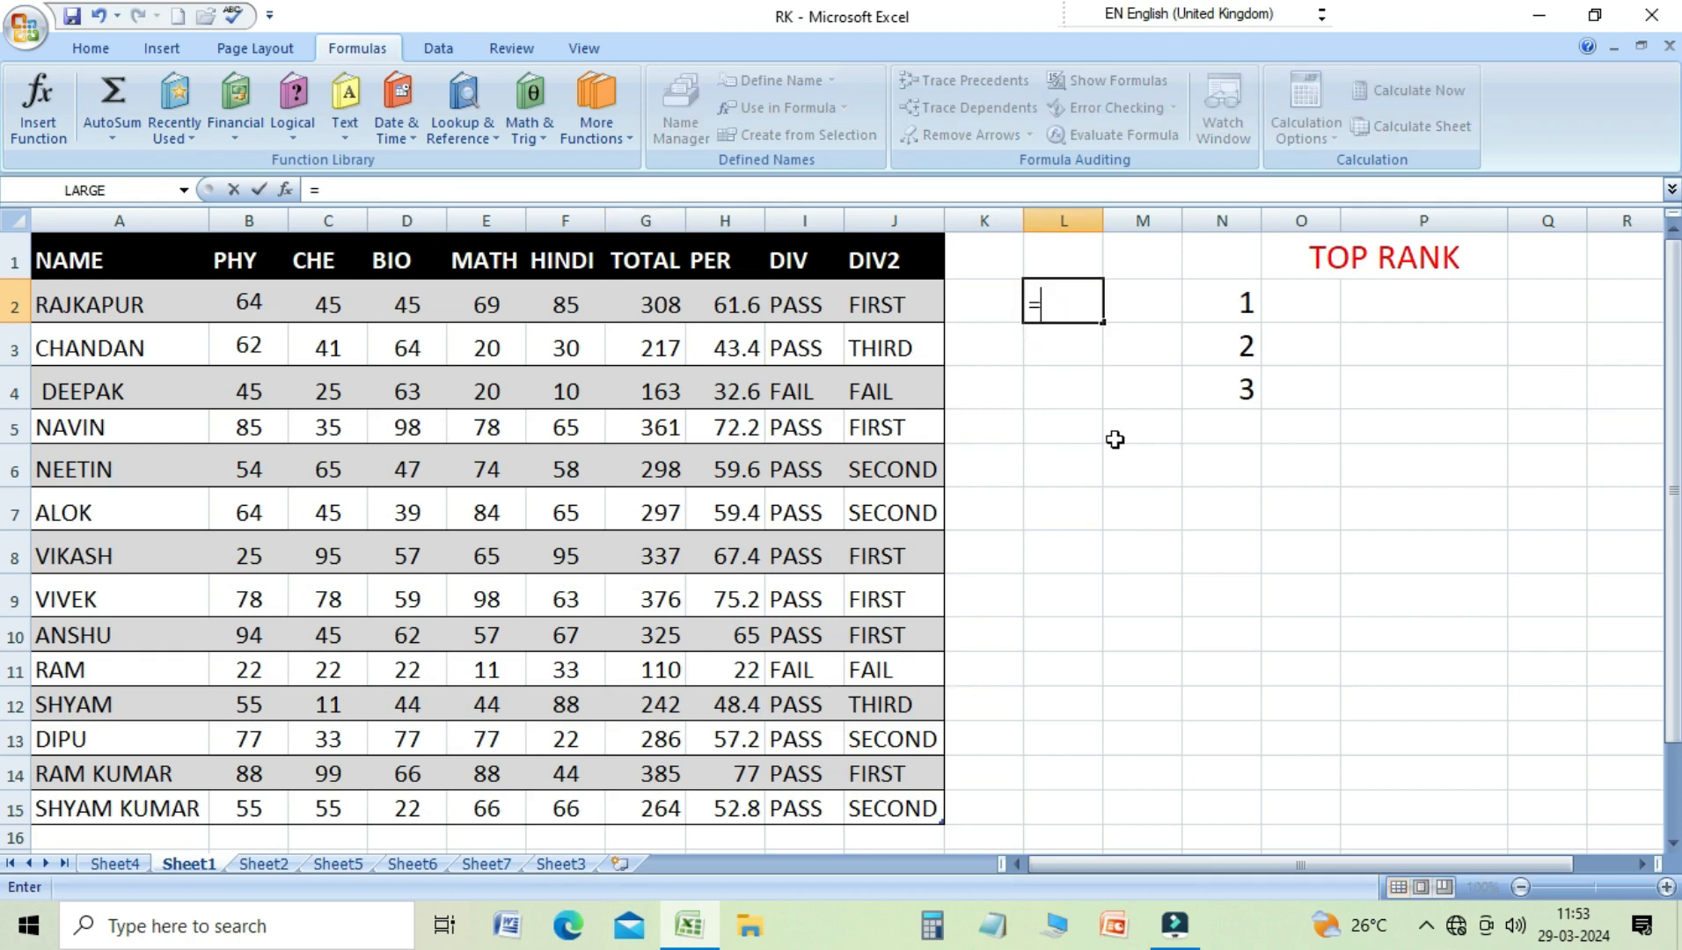
text(MAX)
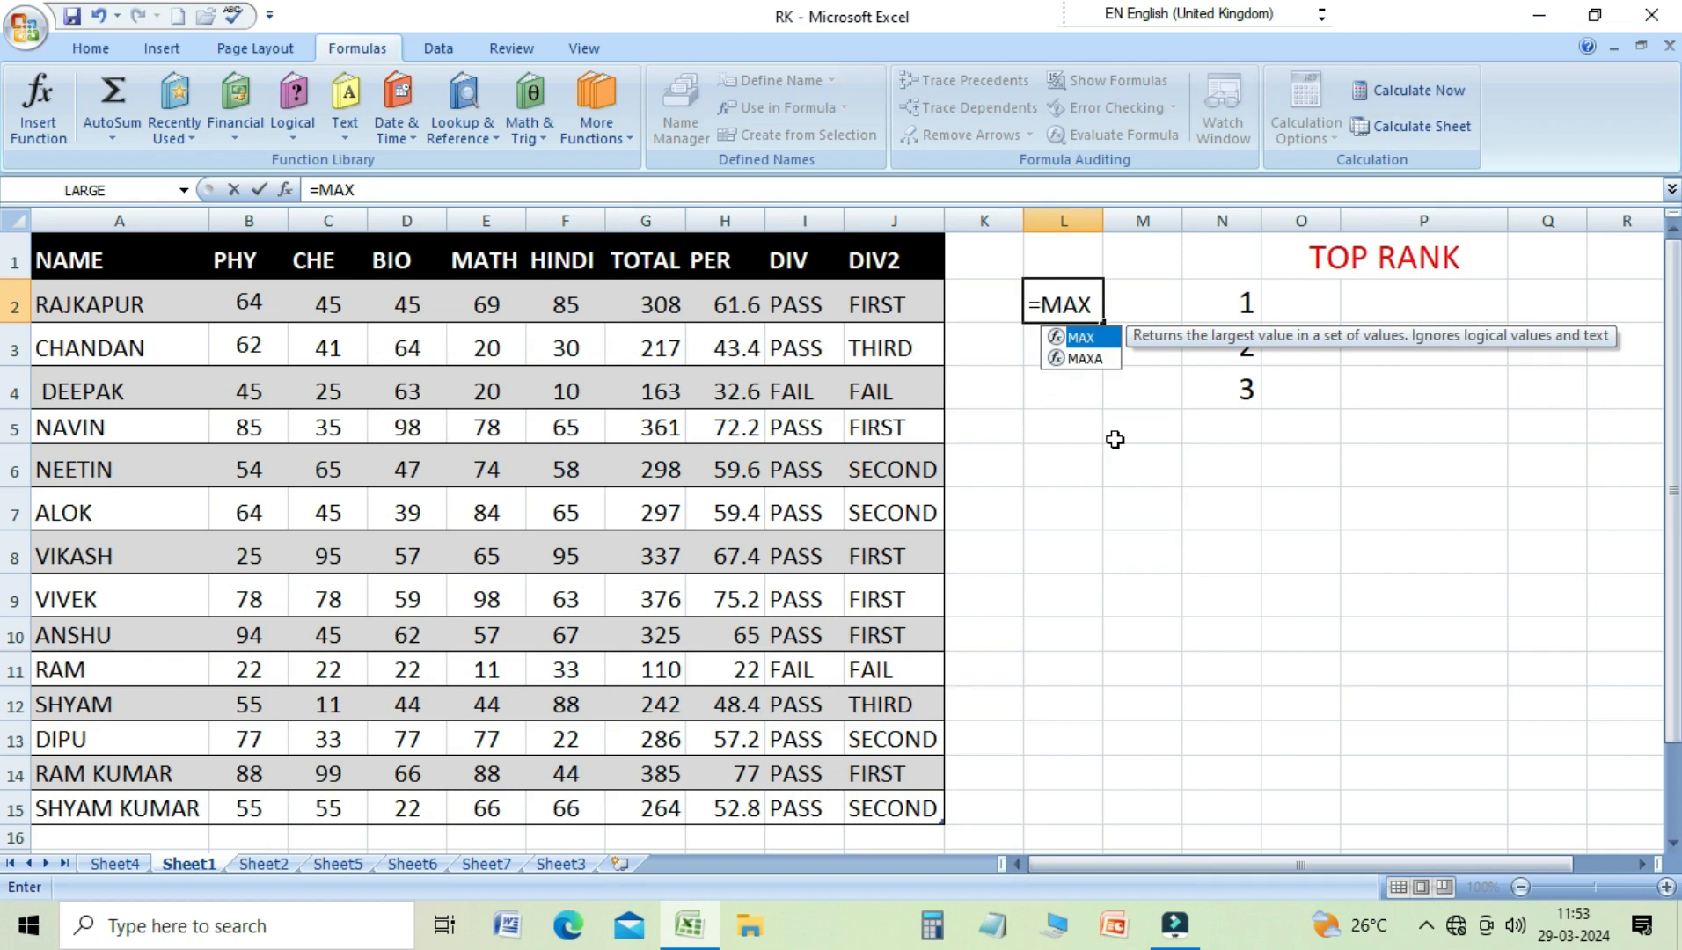
text(()
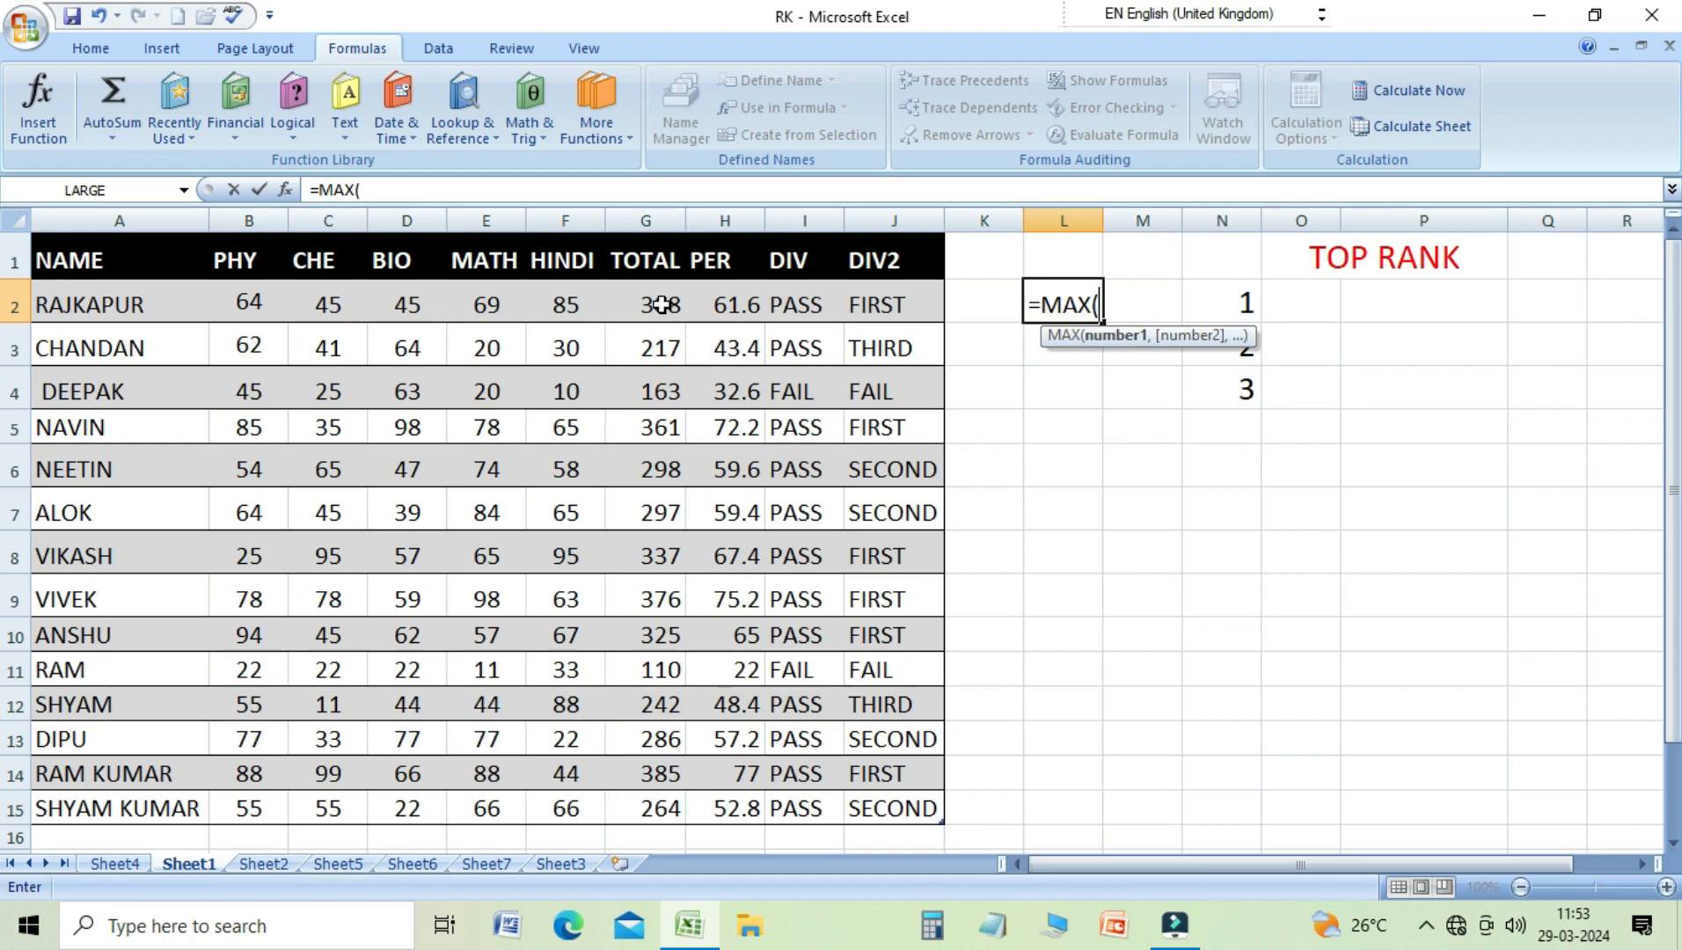
drag(662, 306, 660, 805)
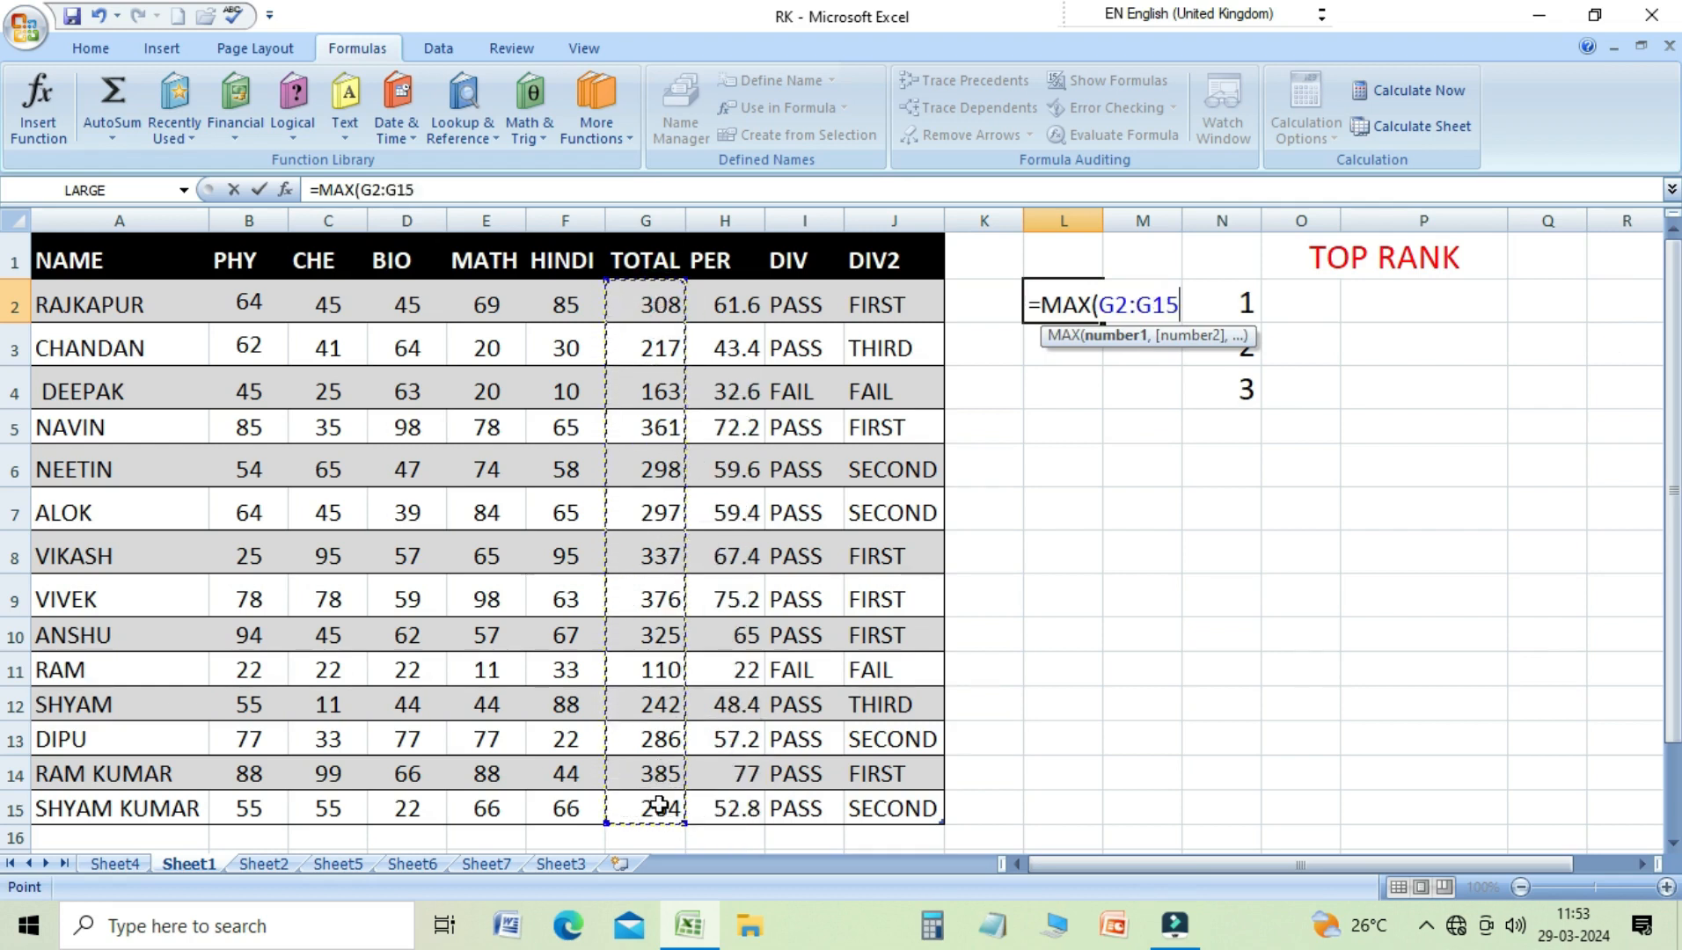
text())
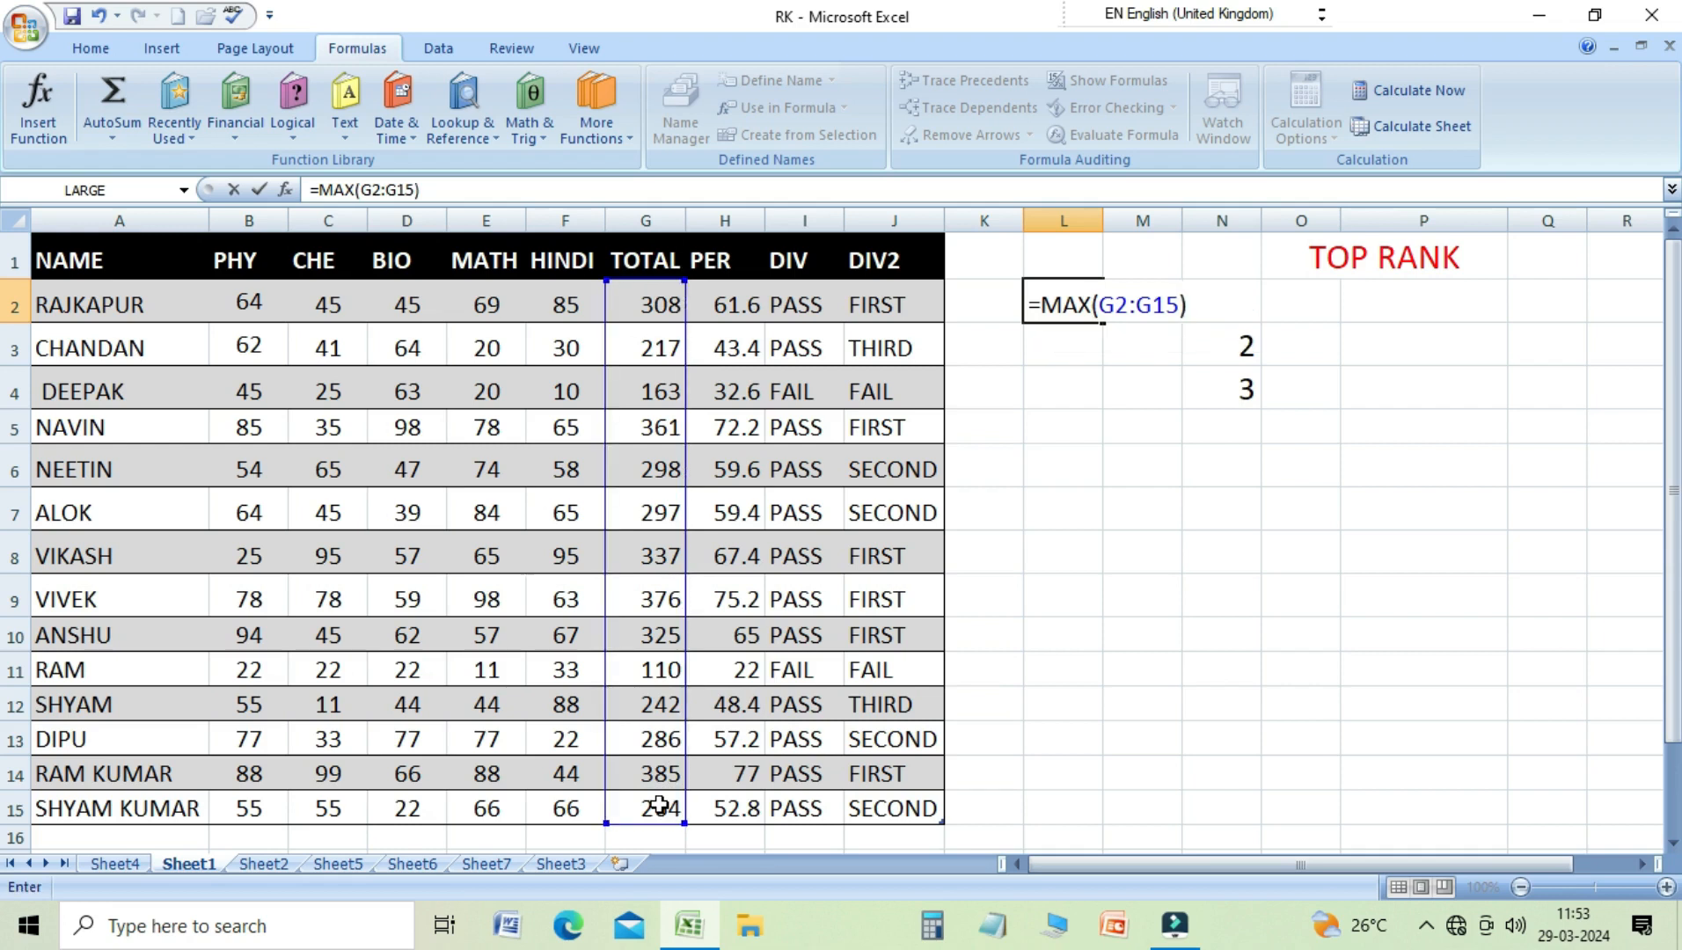
key(Return)
key(Up)
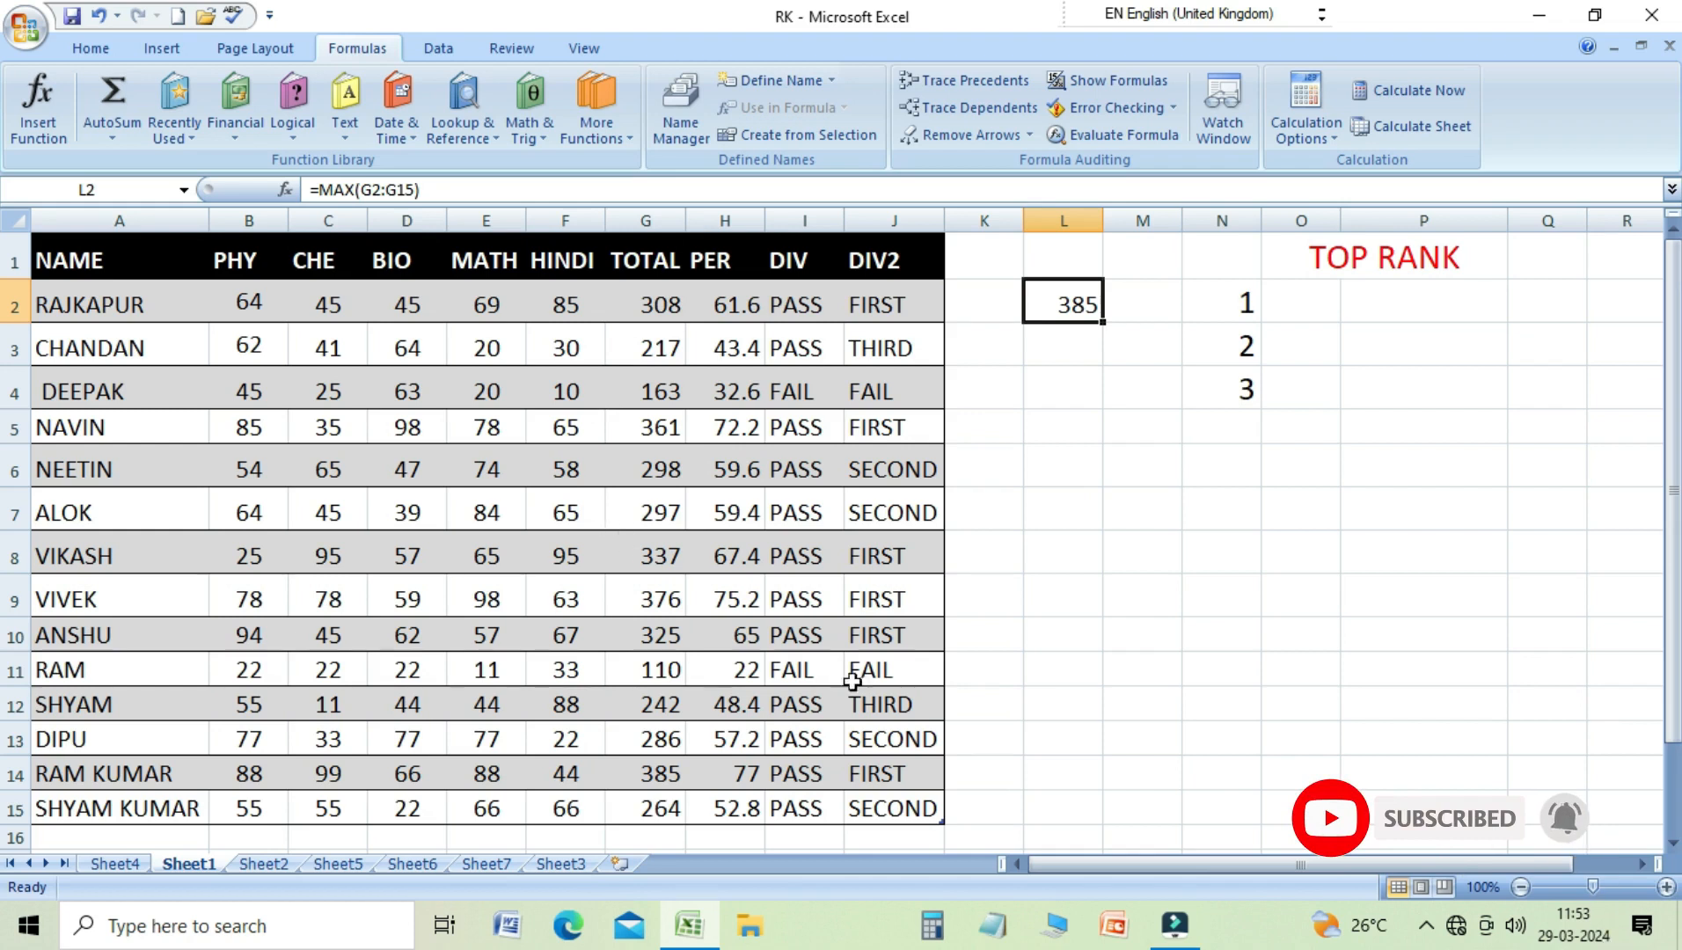
Step: Review the TOP RANK heading and the rank numbers 1 to 3 in cells N2 to N4
click(1335, 261)
click(1236, 312)
click(1236, 345)
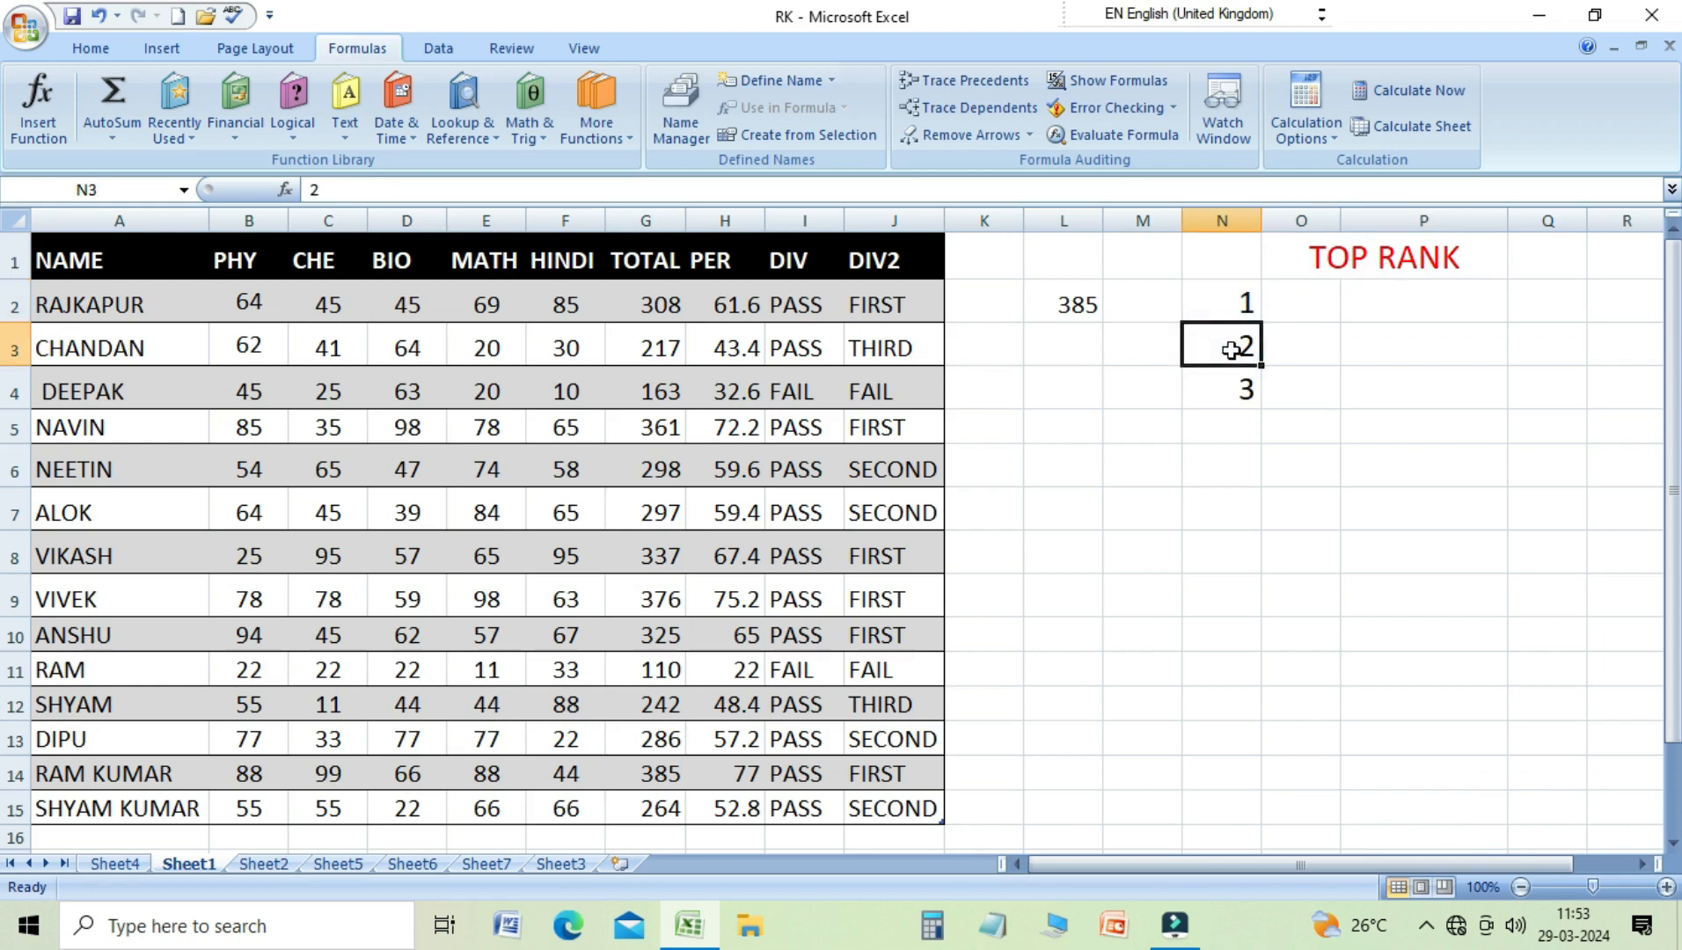
click(1235, 385)
double_click(1214, 300)
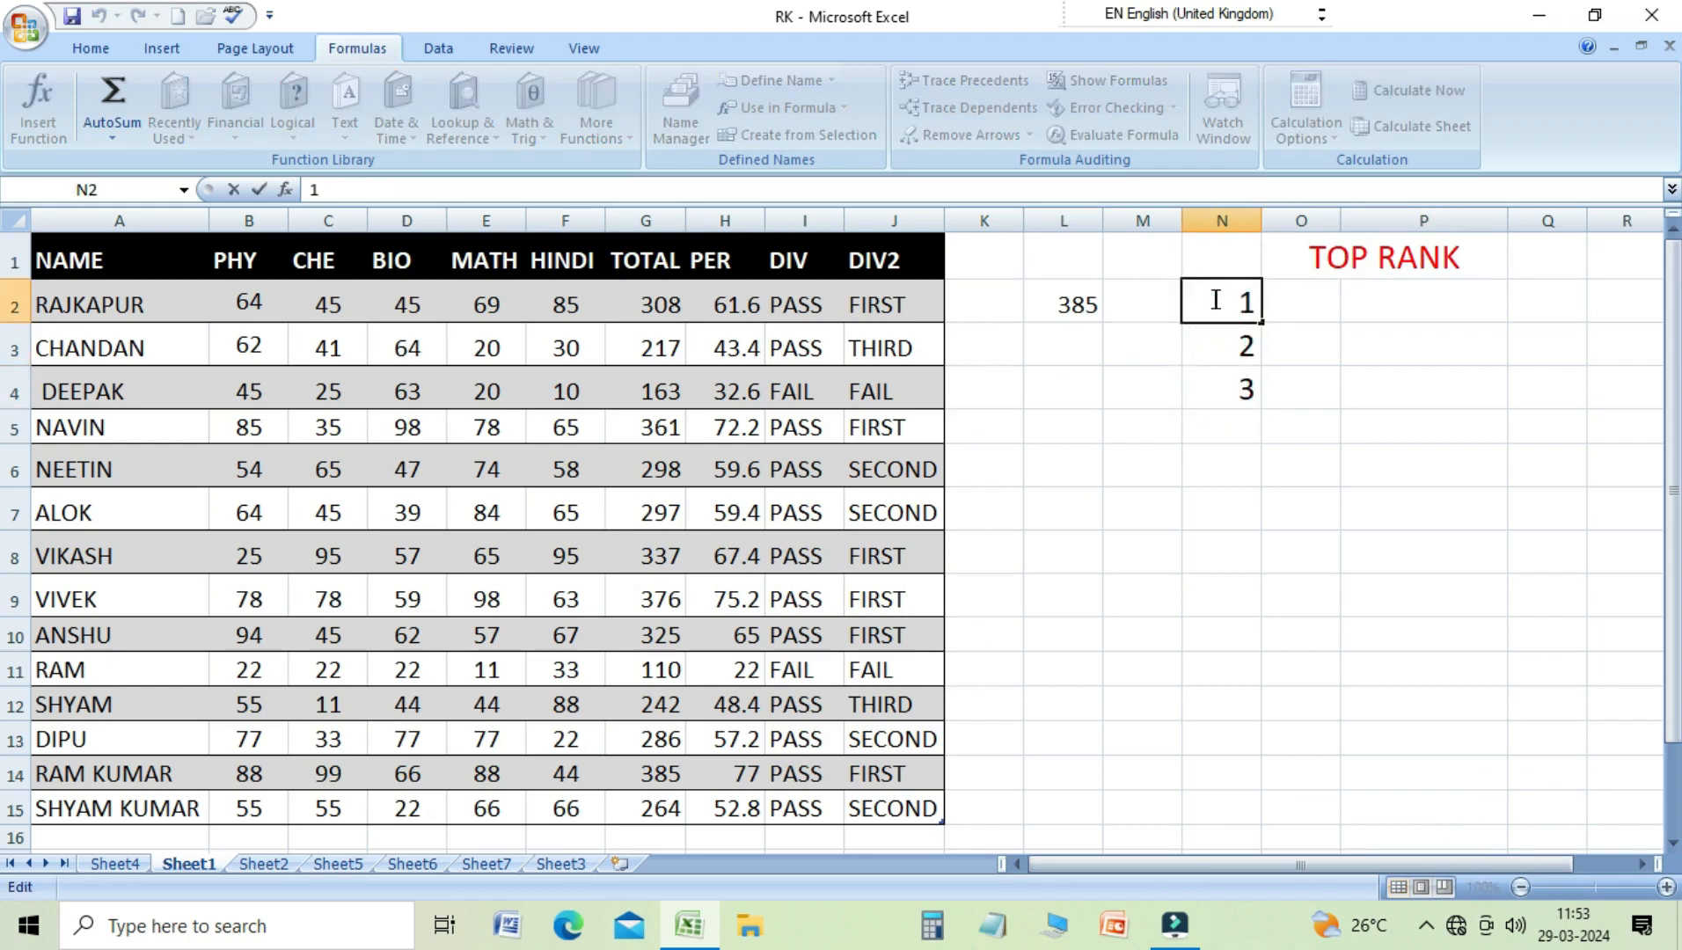
Step: Enter =LARGE(G2:G15,1) in cell P2 to find the first-ranked total
click(1371, 306)
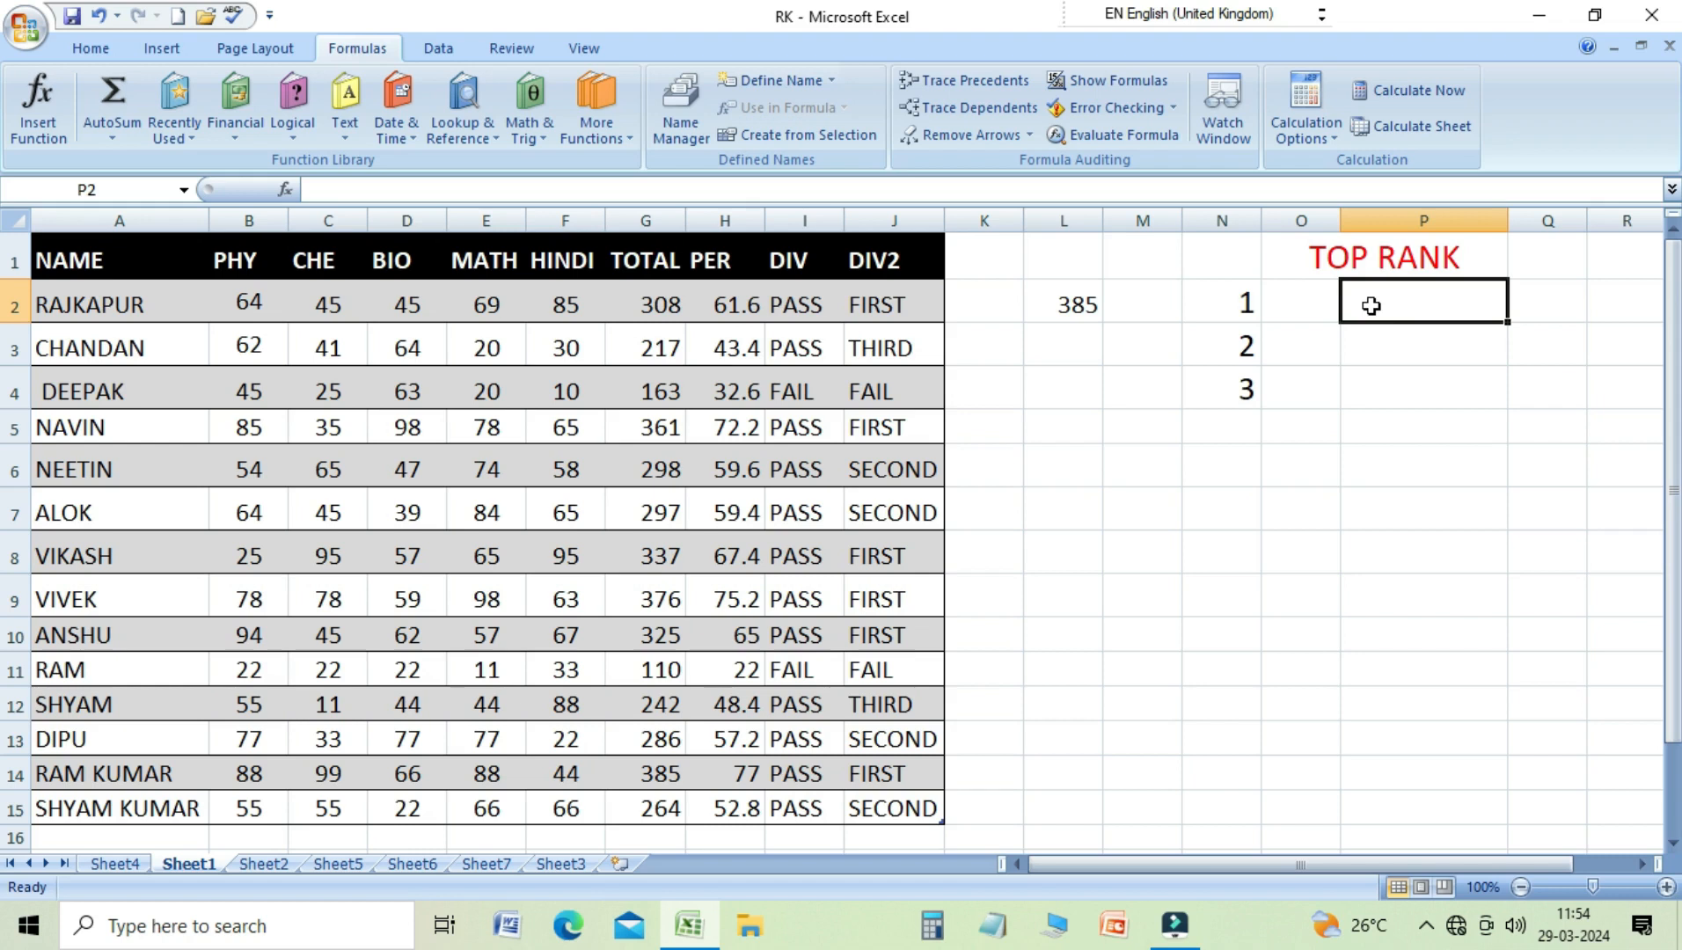
text(=)
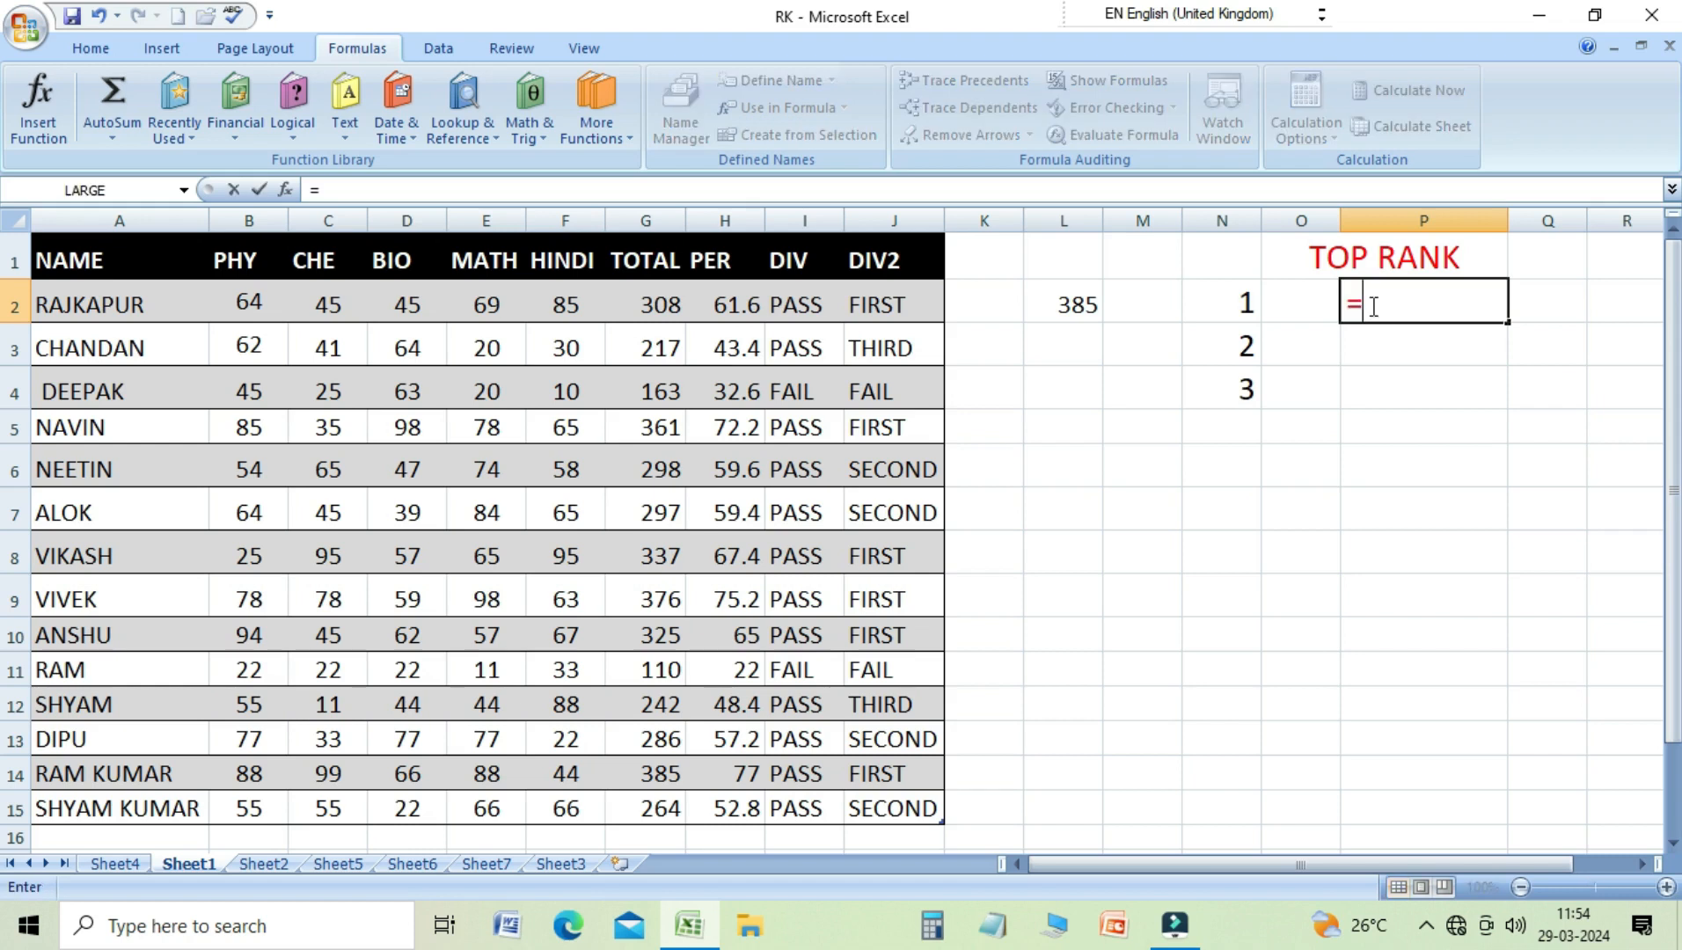
text(LAR)
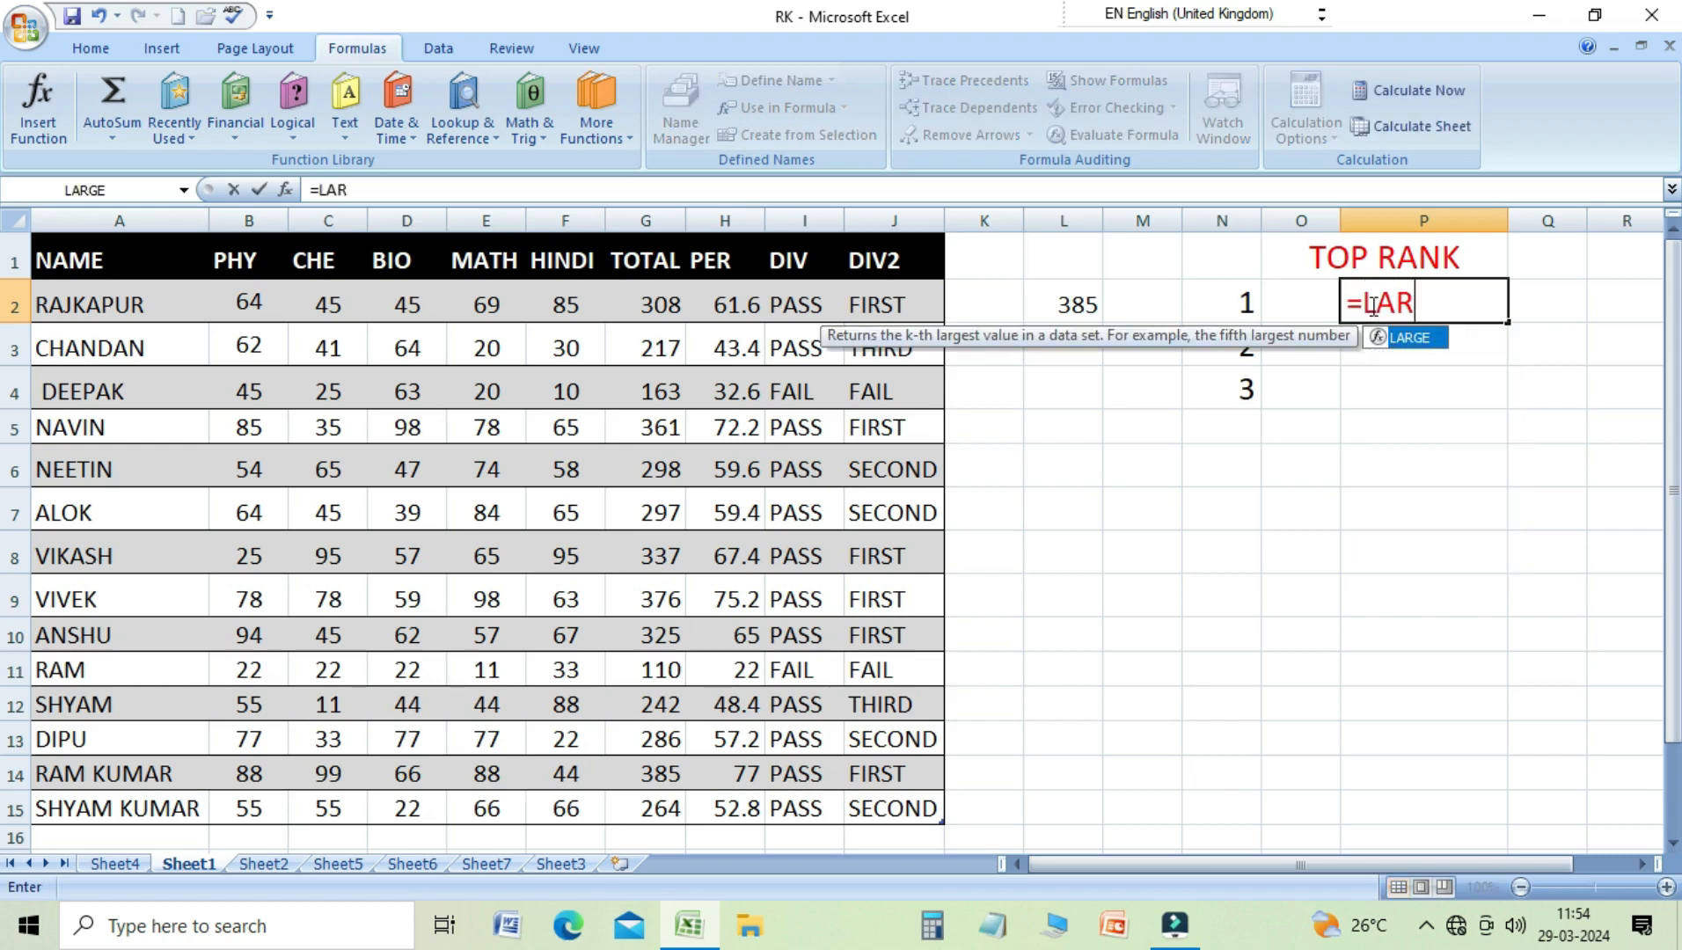
text(GE()
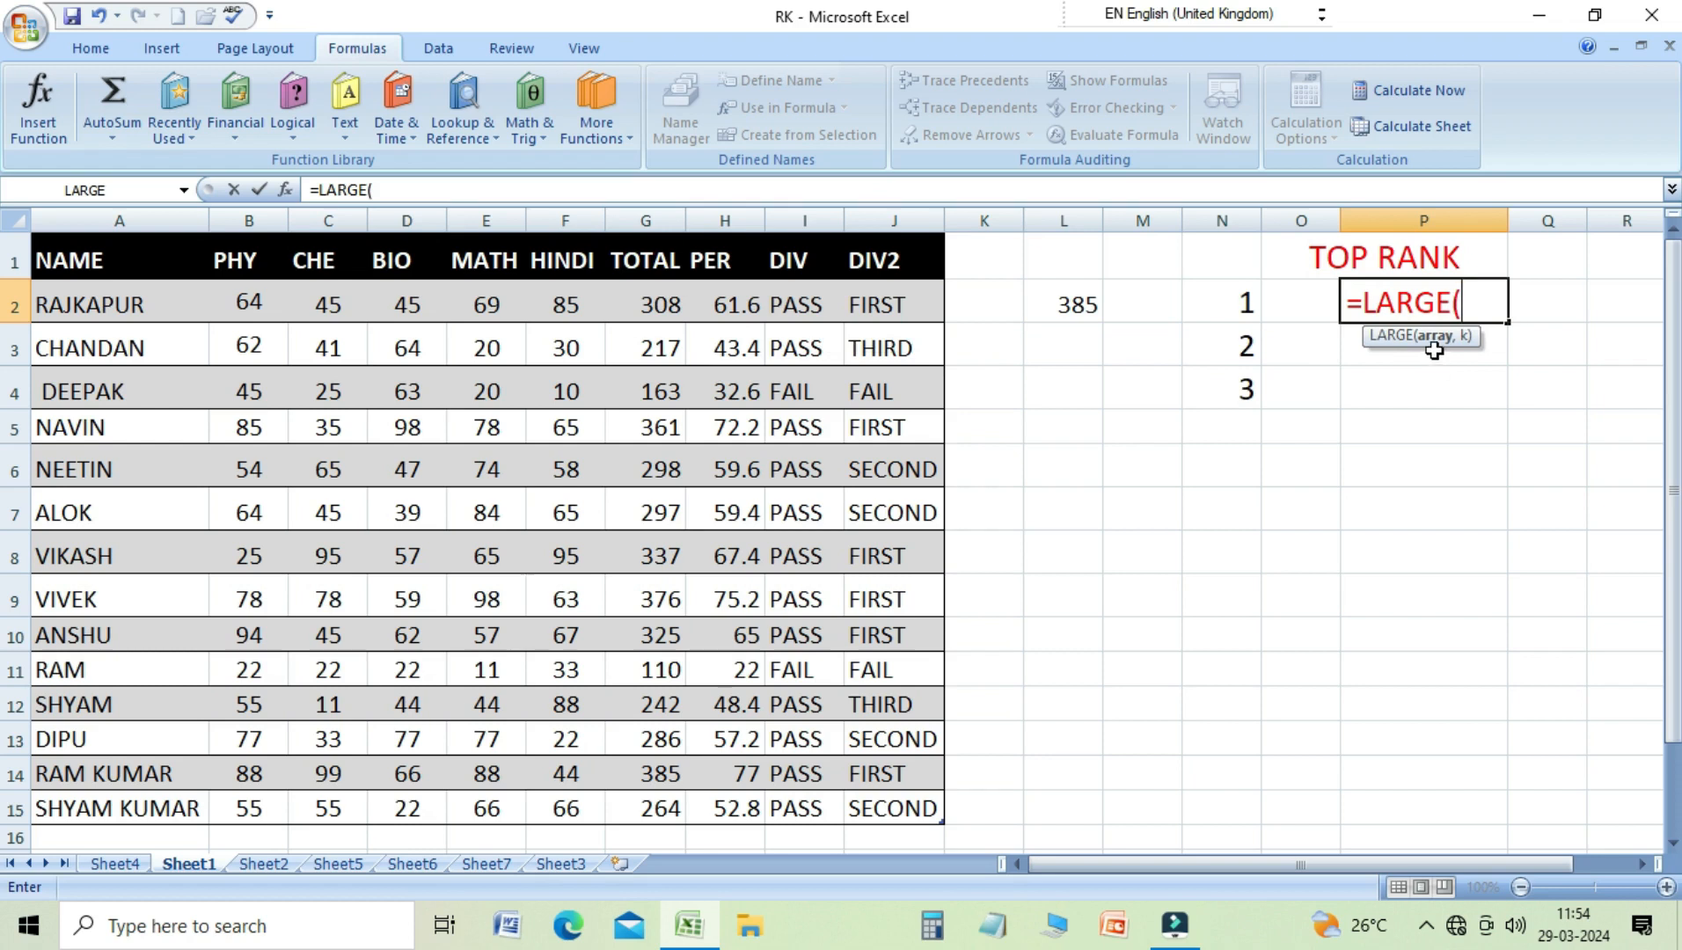
drag(653, 309, 621, 806)
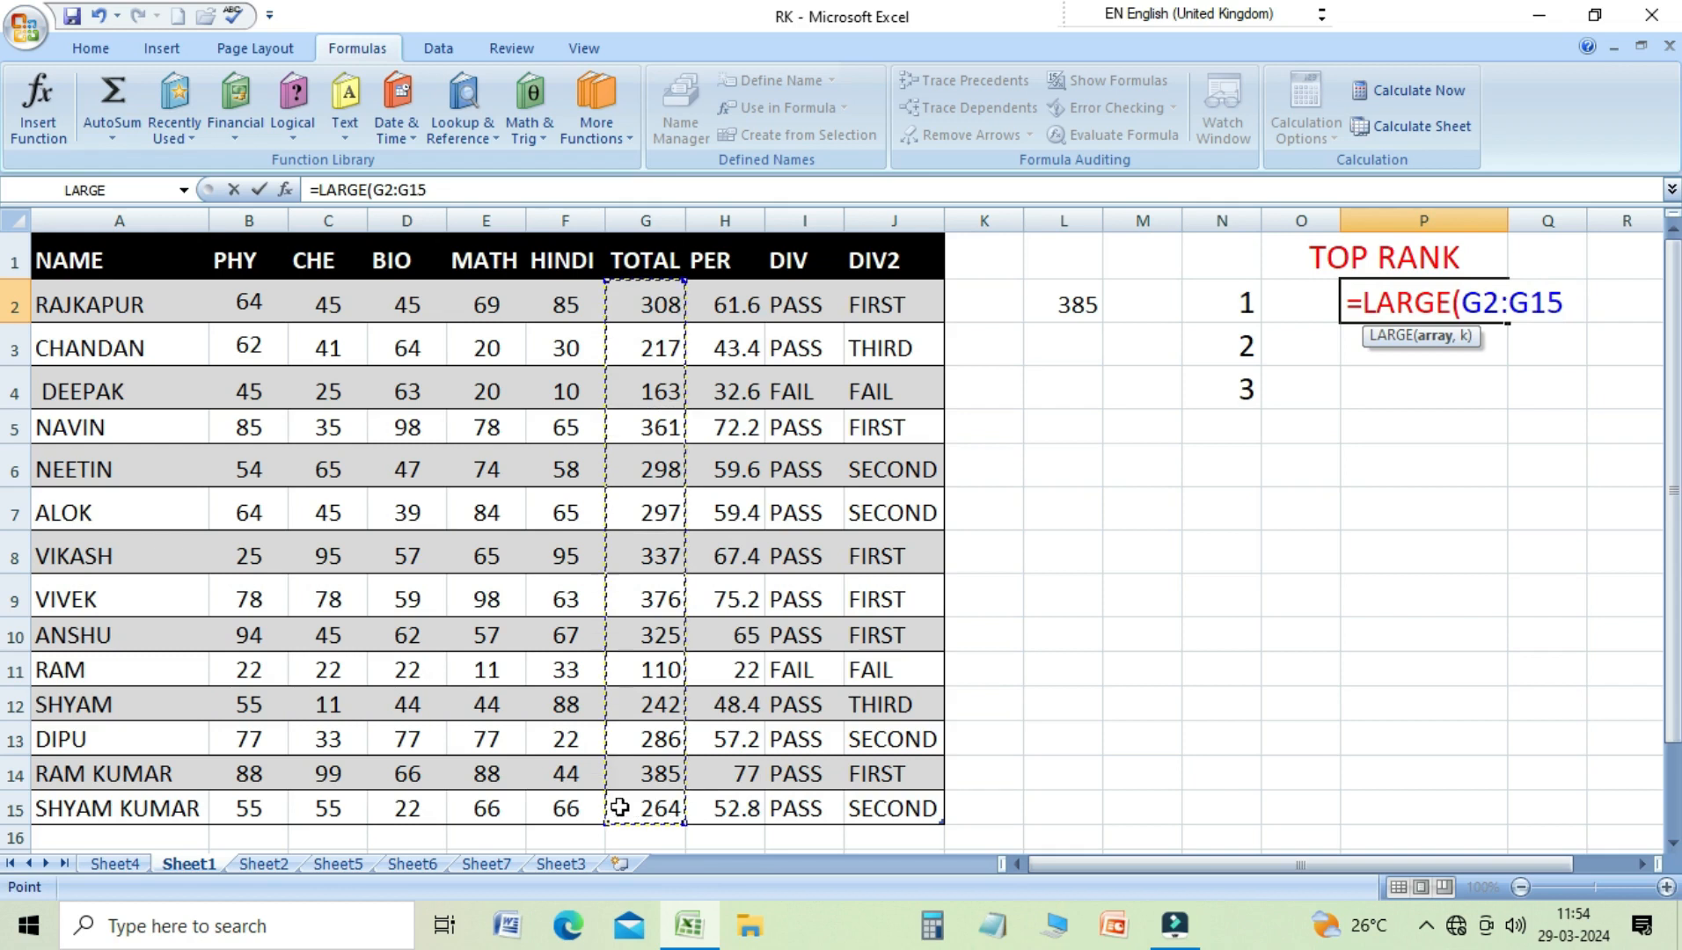
text(,)
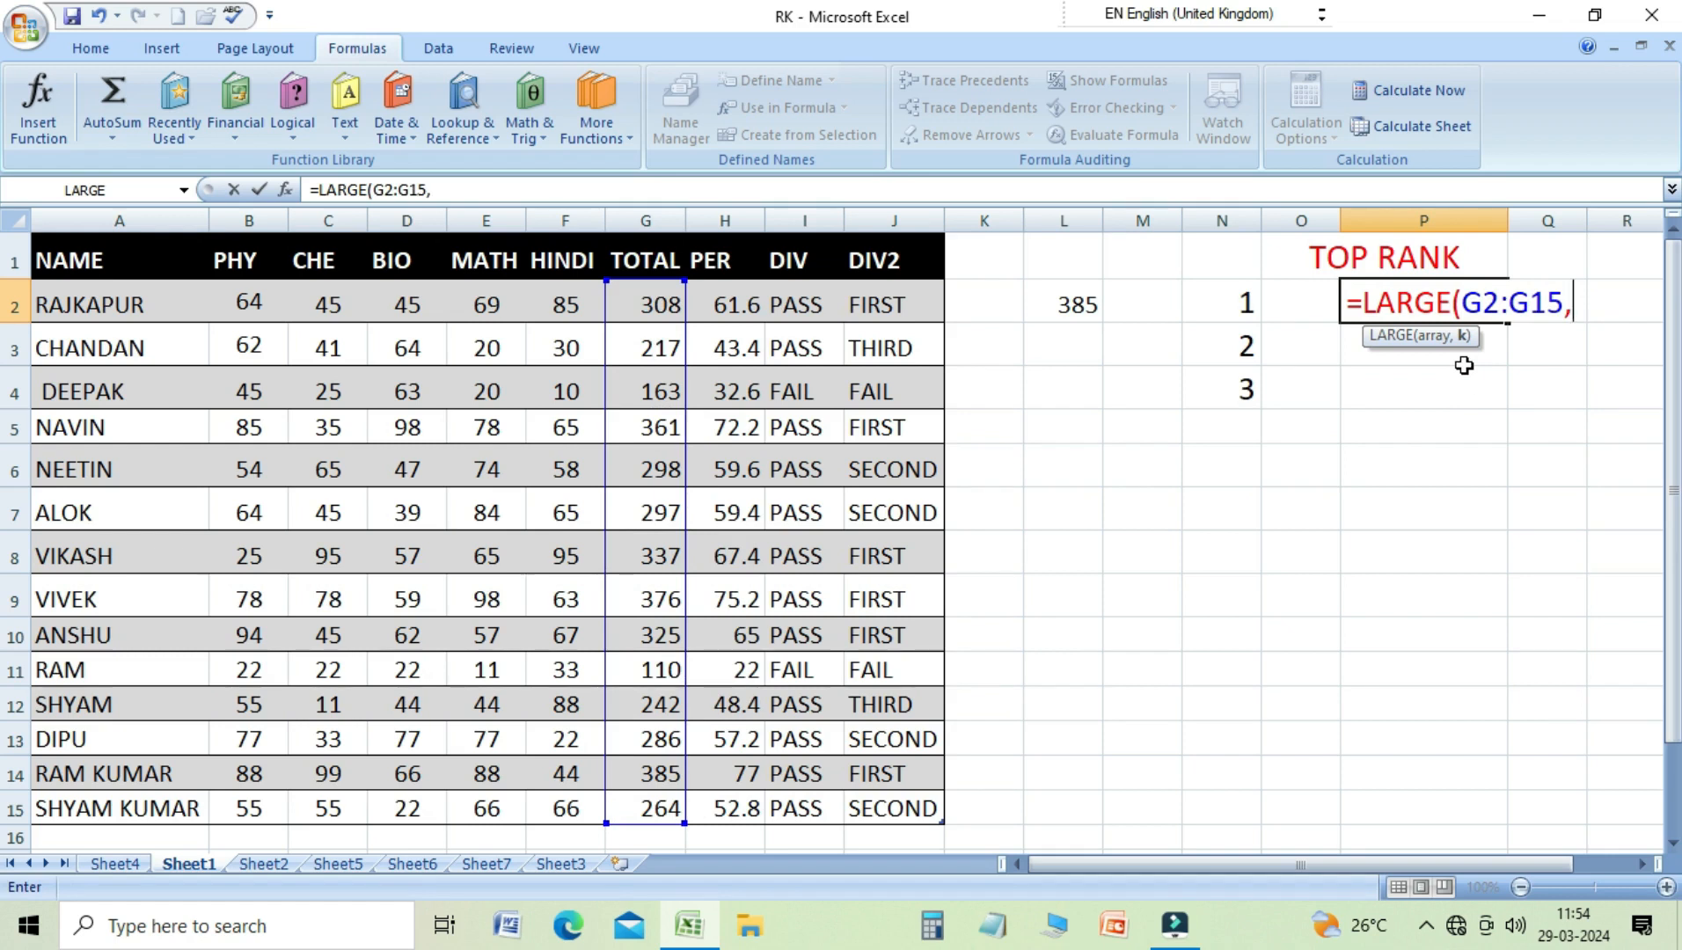
text(1))
key(Return)
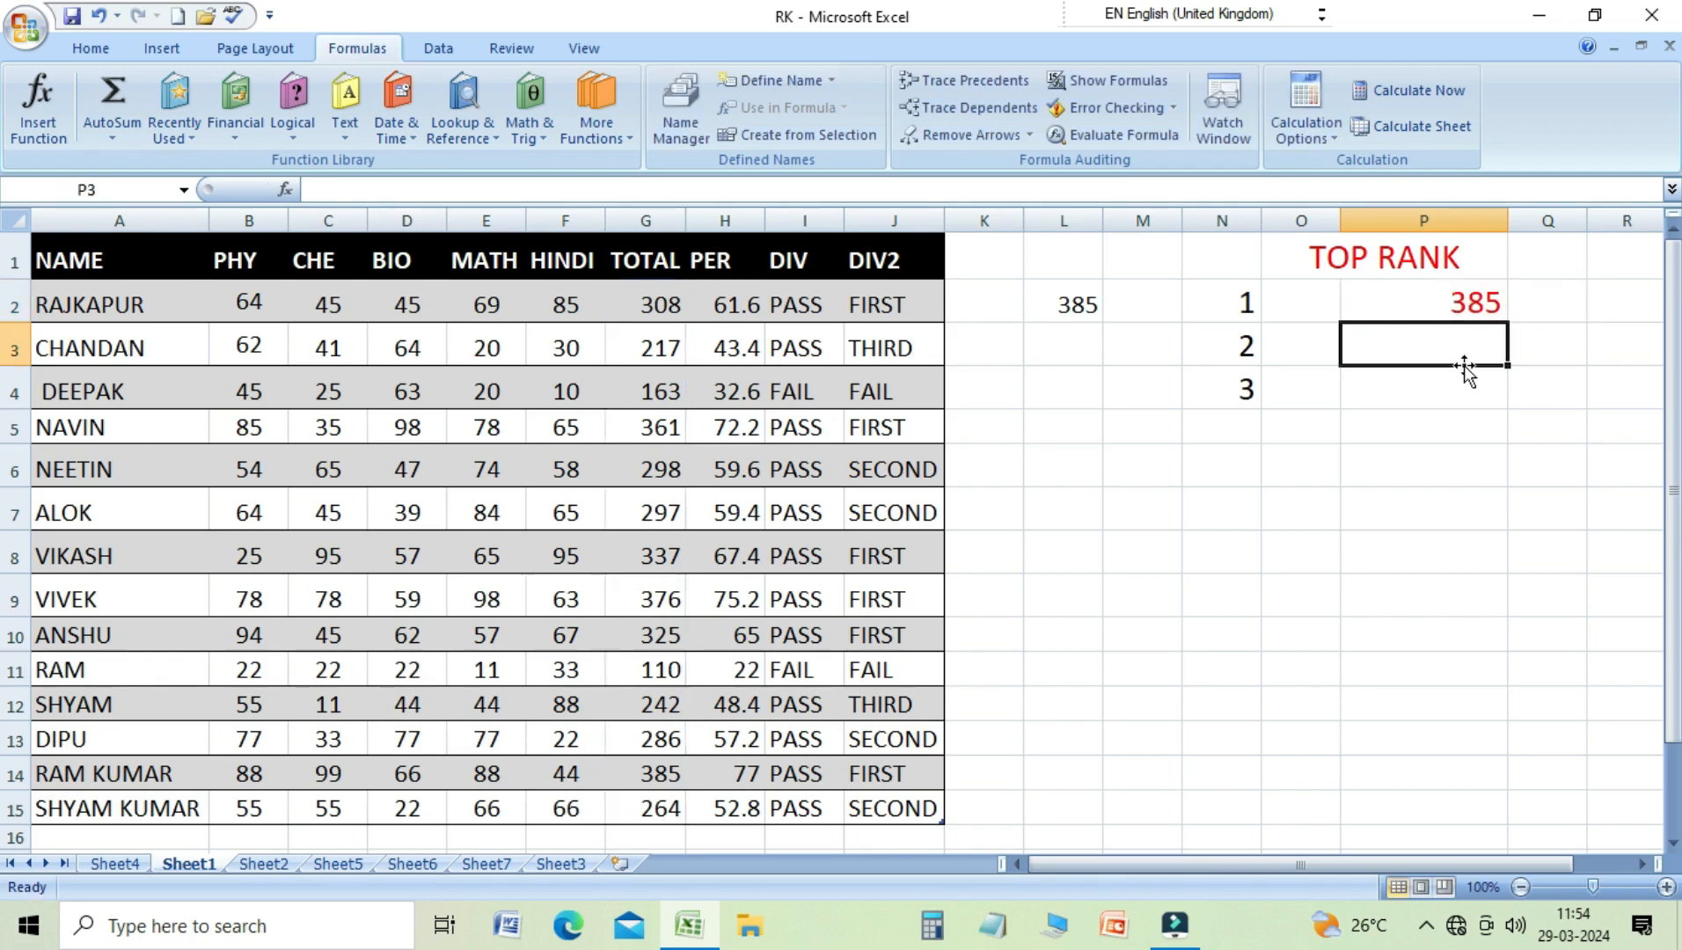
key(Up)
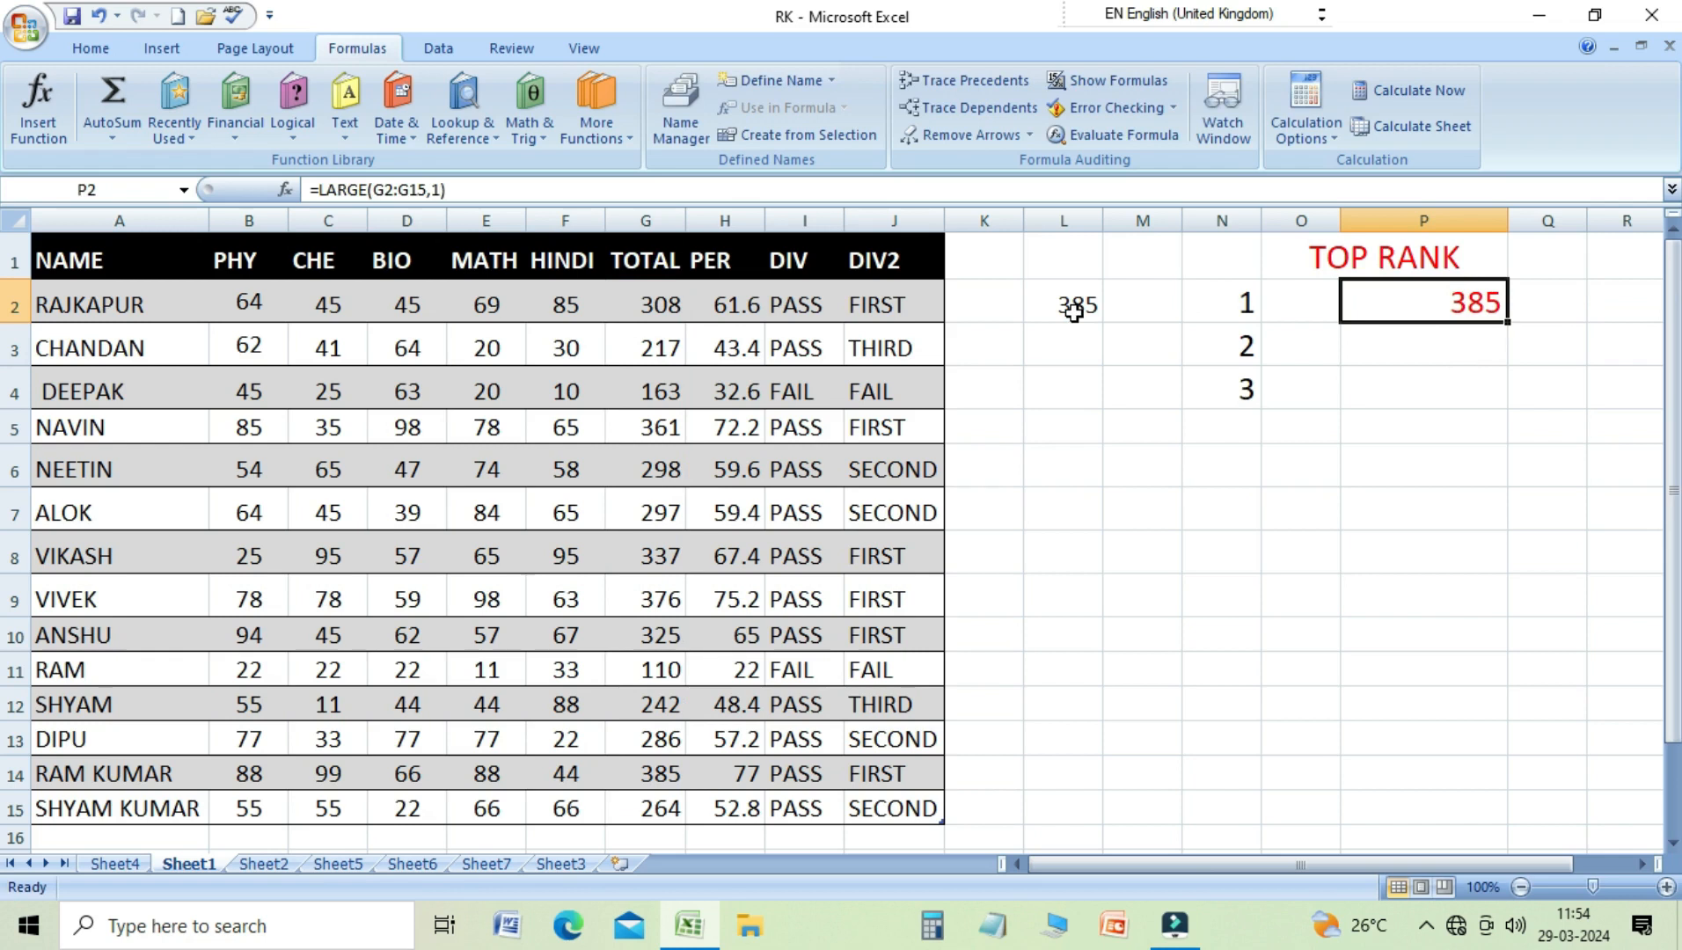
Step: Enter =LARGE(G2:G15,2) in cell P3 to find the second-ranked total
click(1388, 356)
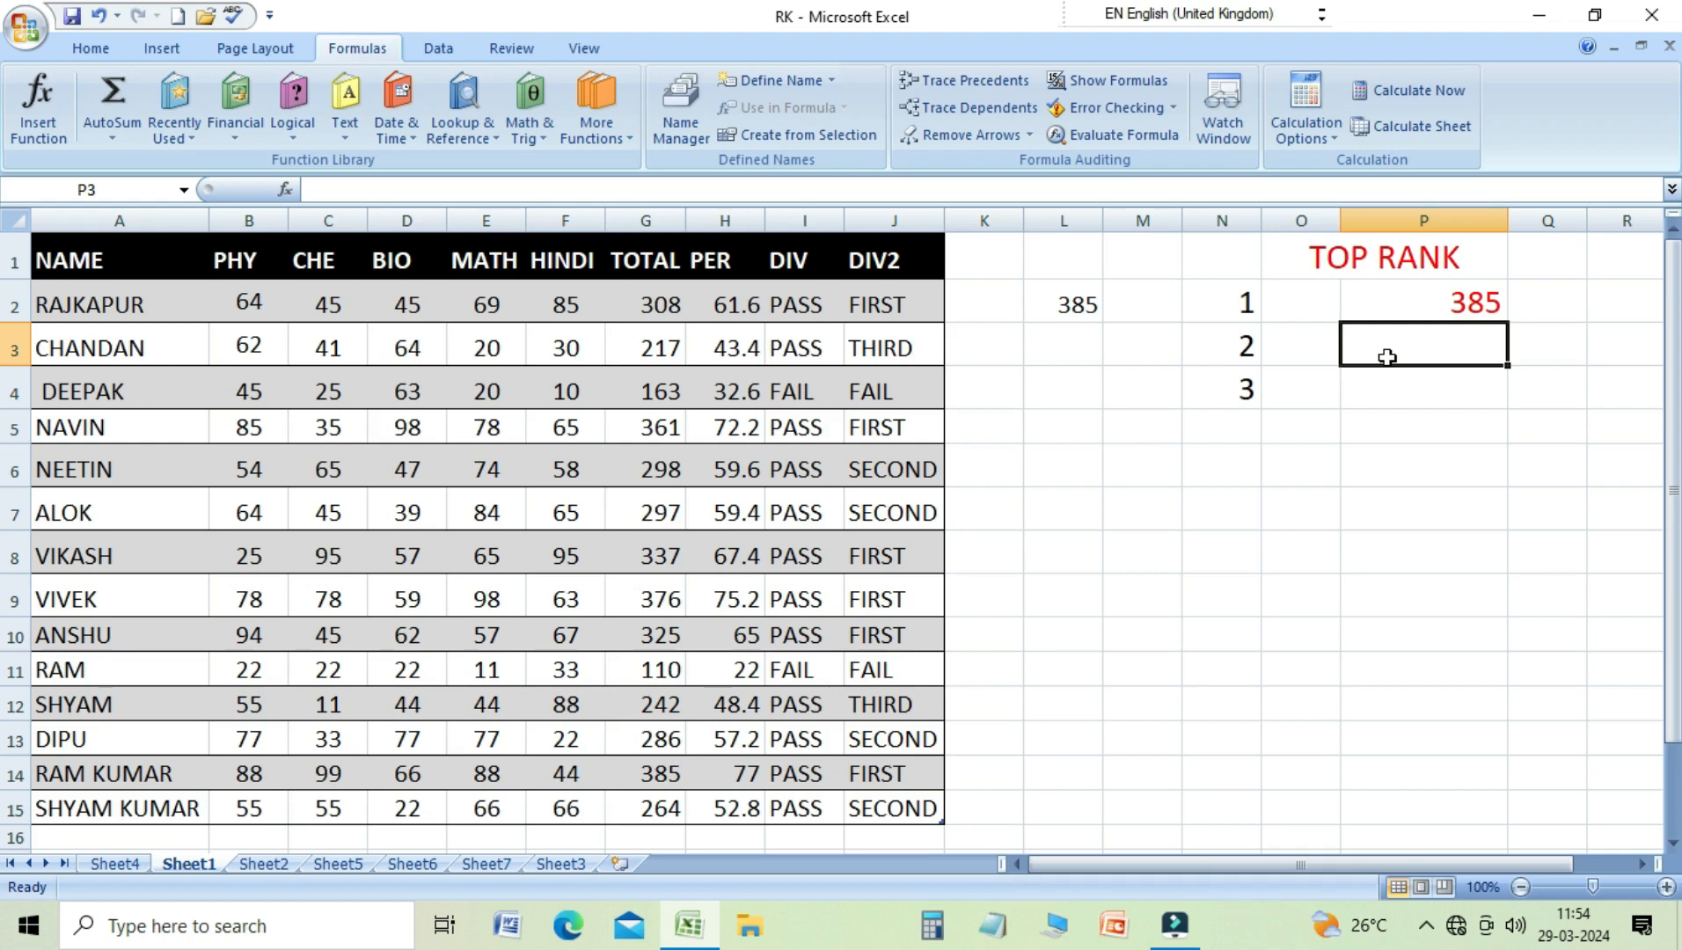
text(=)
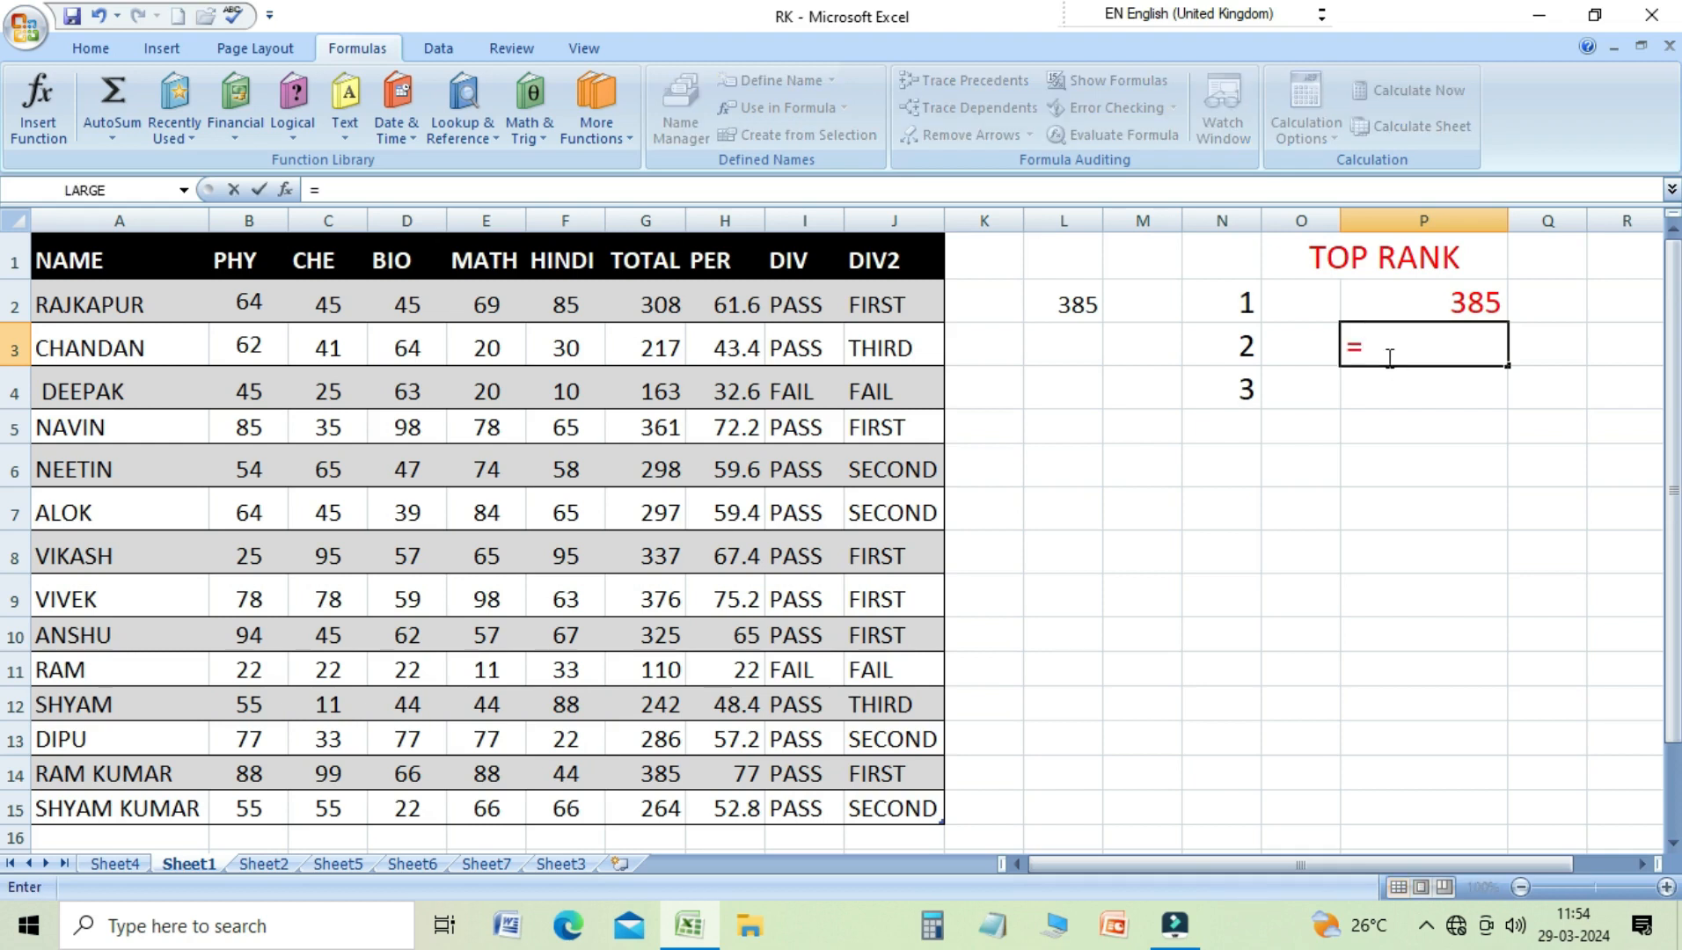
text(LARGE)
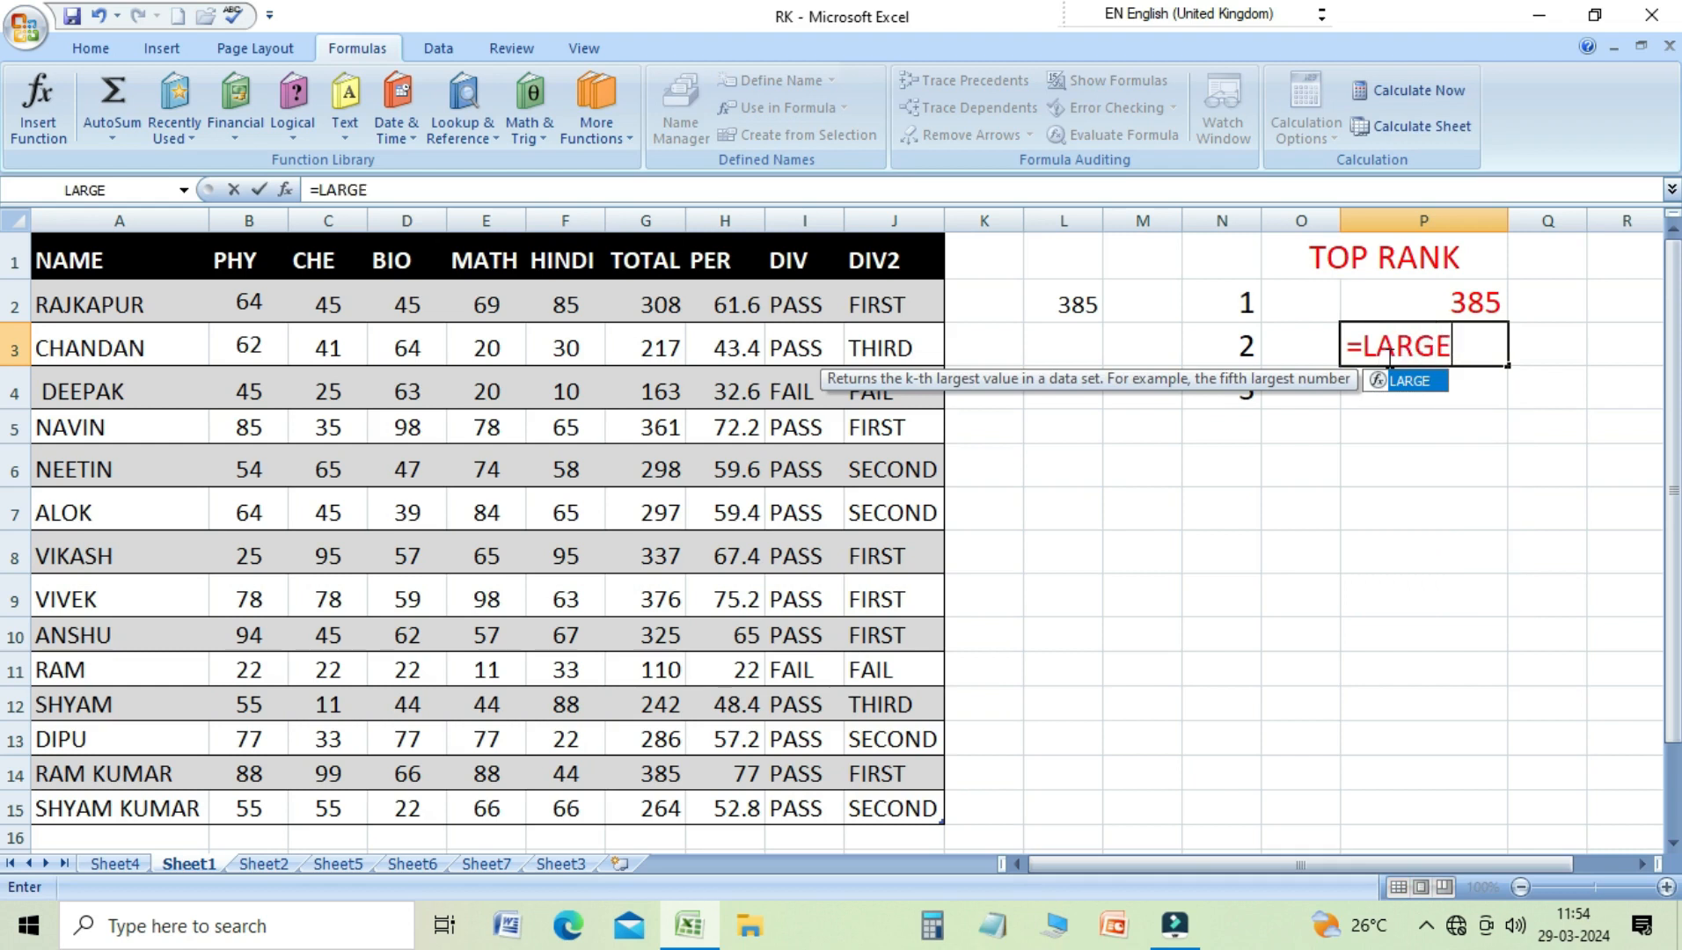
text(()
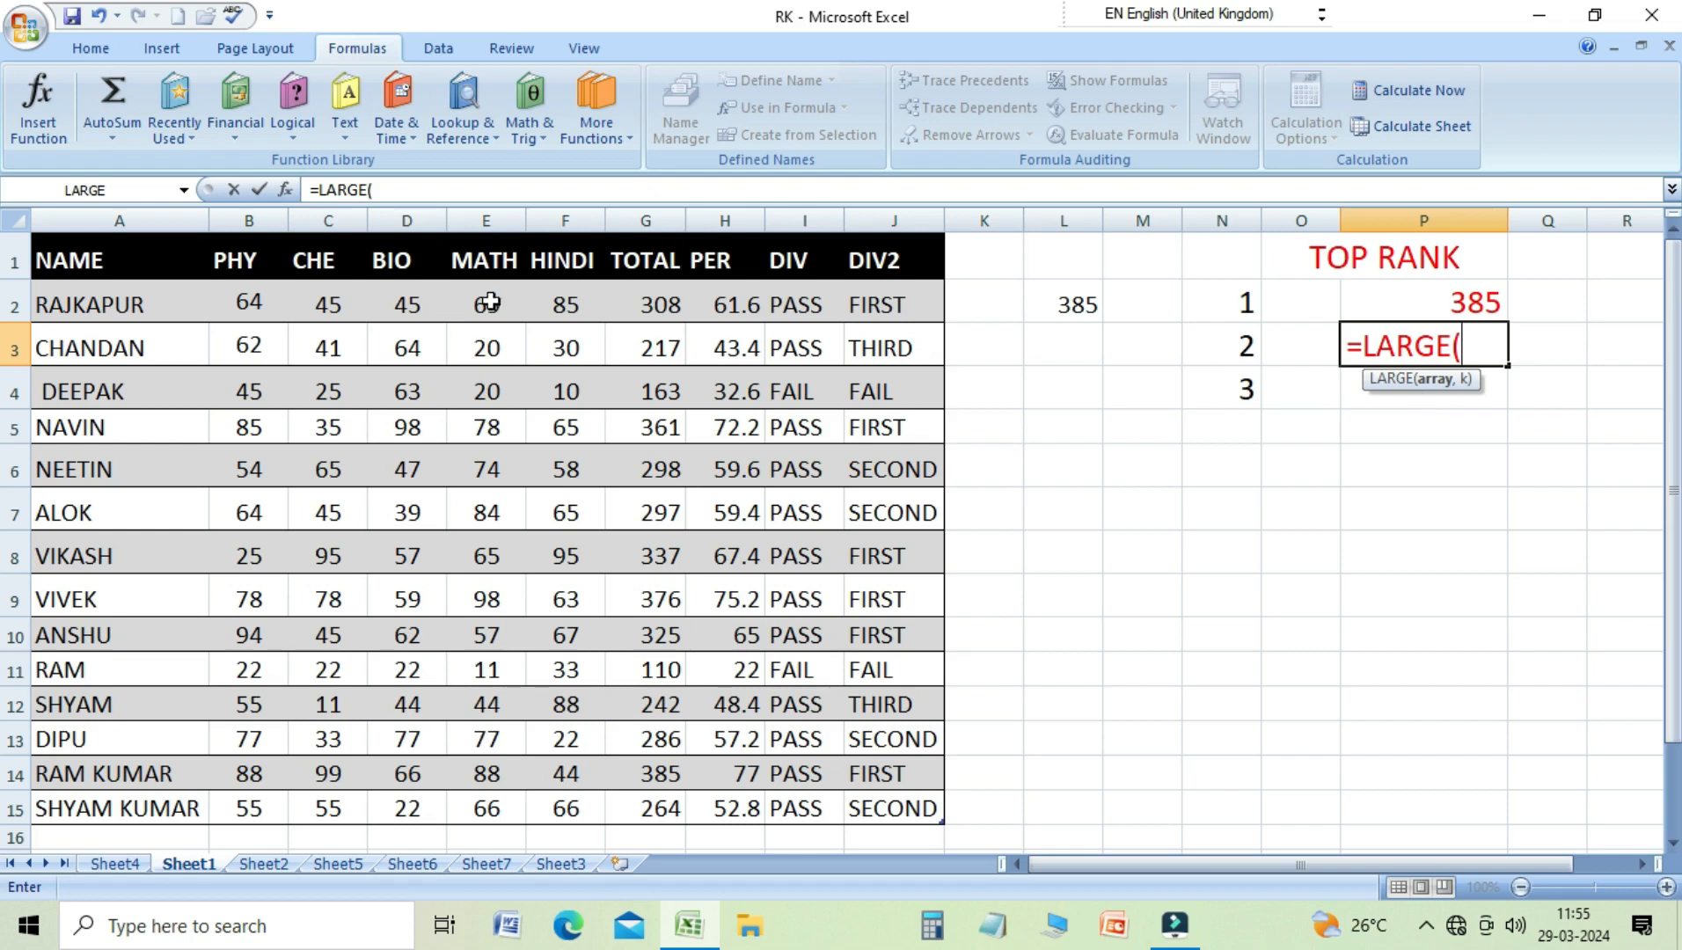
drag(645, 309, 635, 792)
text(,)
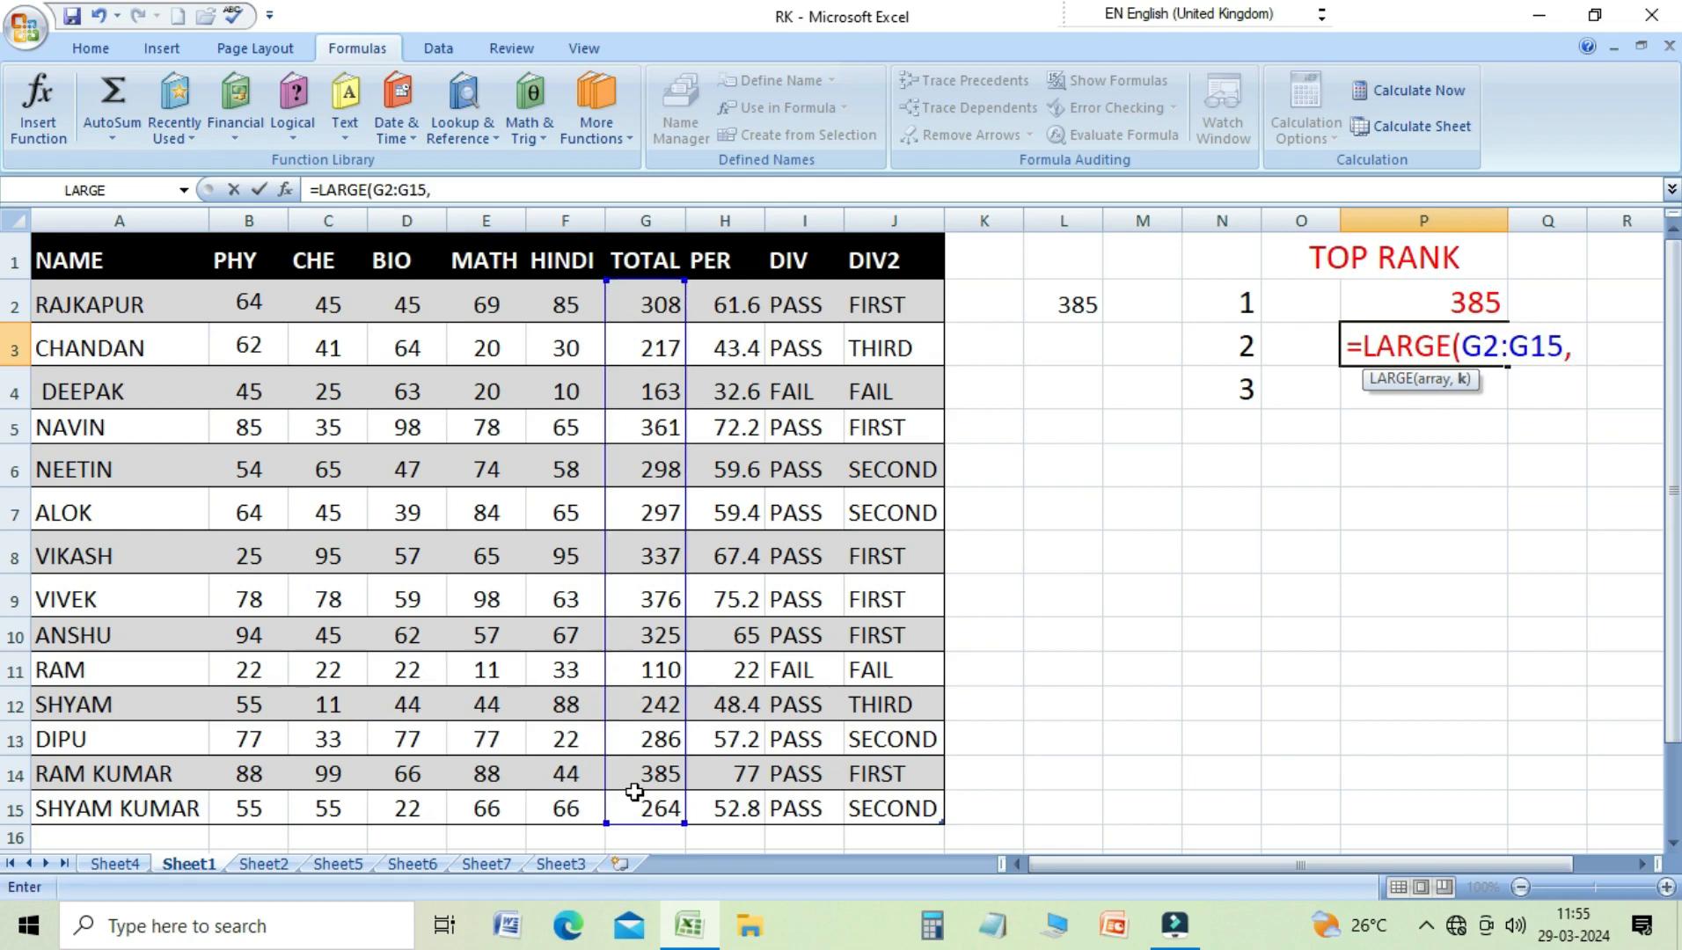
text(2))
key(Return)
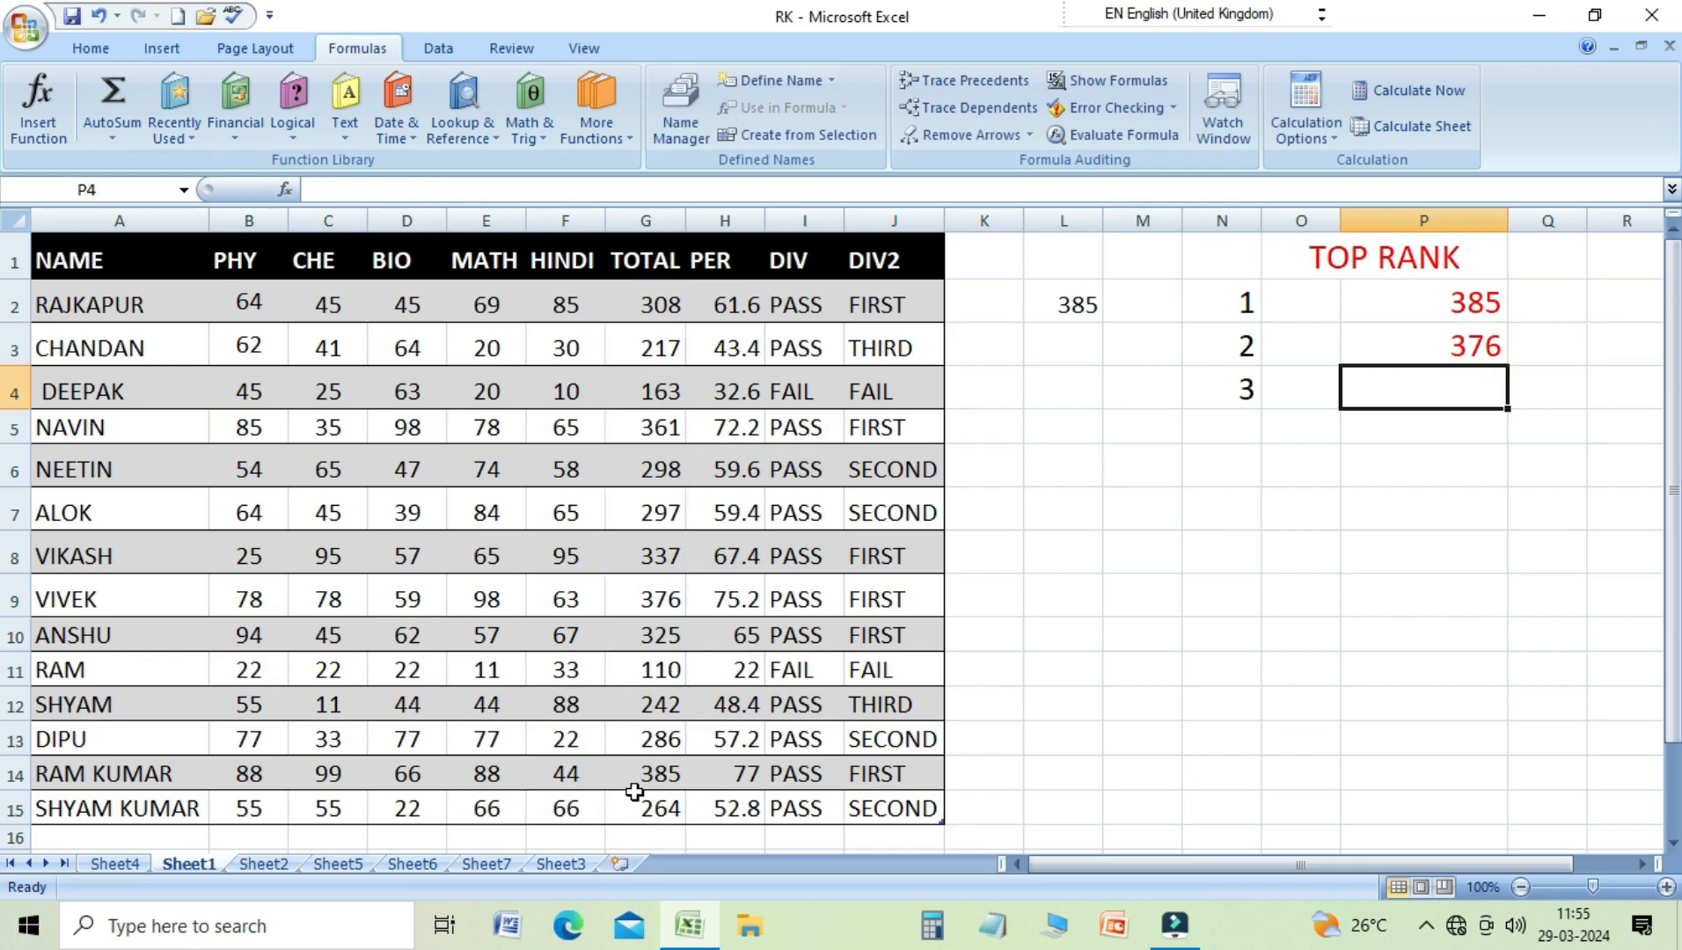
key(Up)
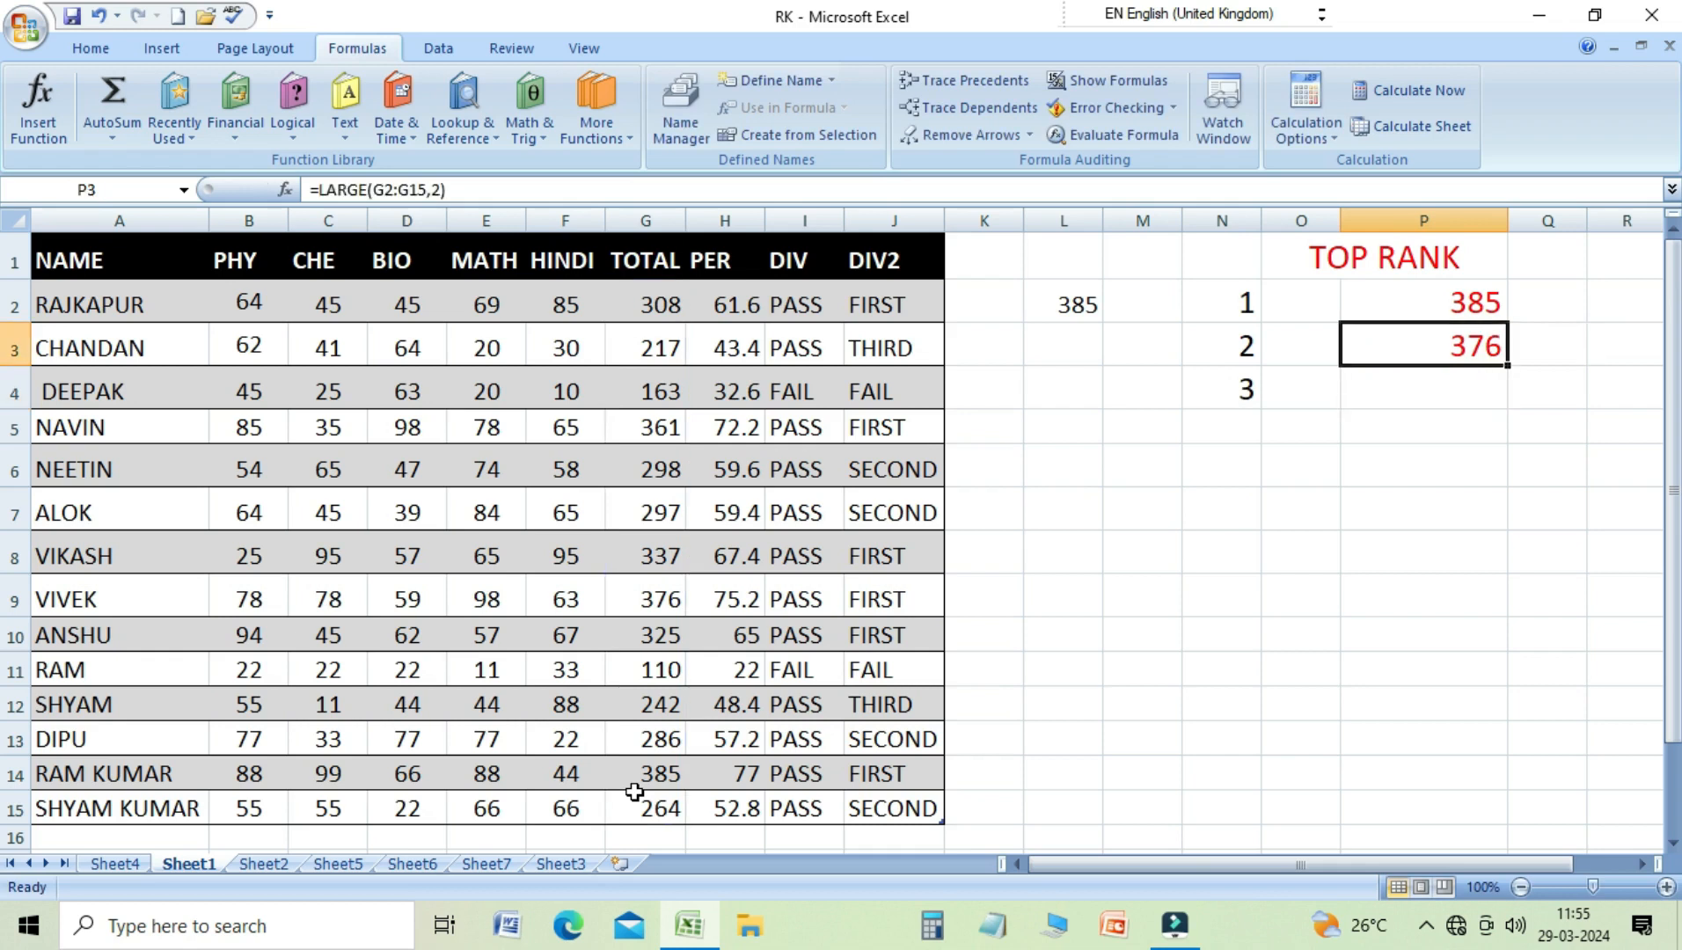
Step: Enter =LARGE(G2:G15,3) in cell P4 to find the third-ranked total
key(Down)
text(=)
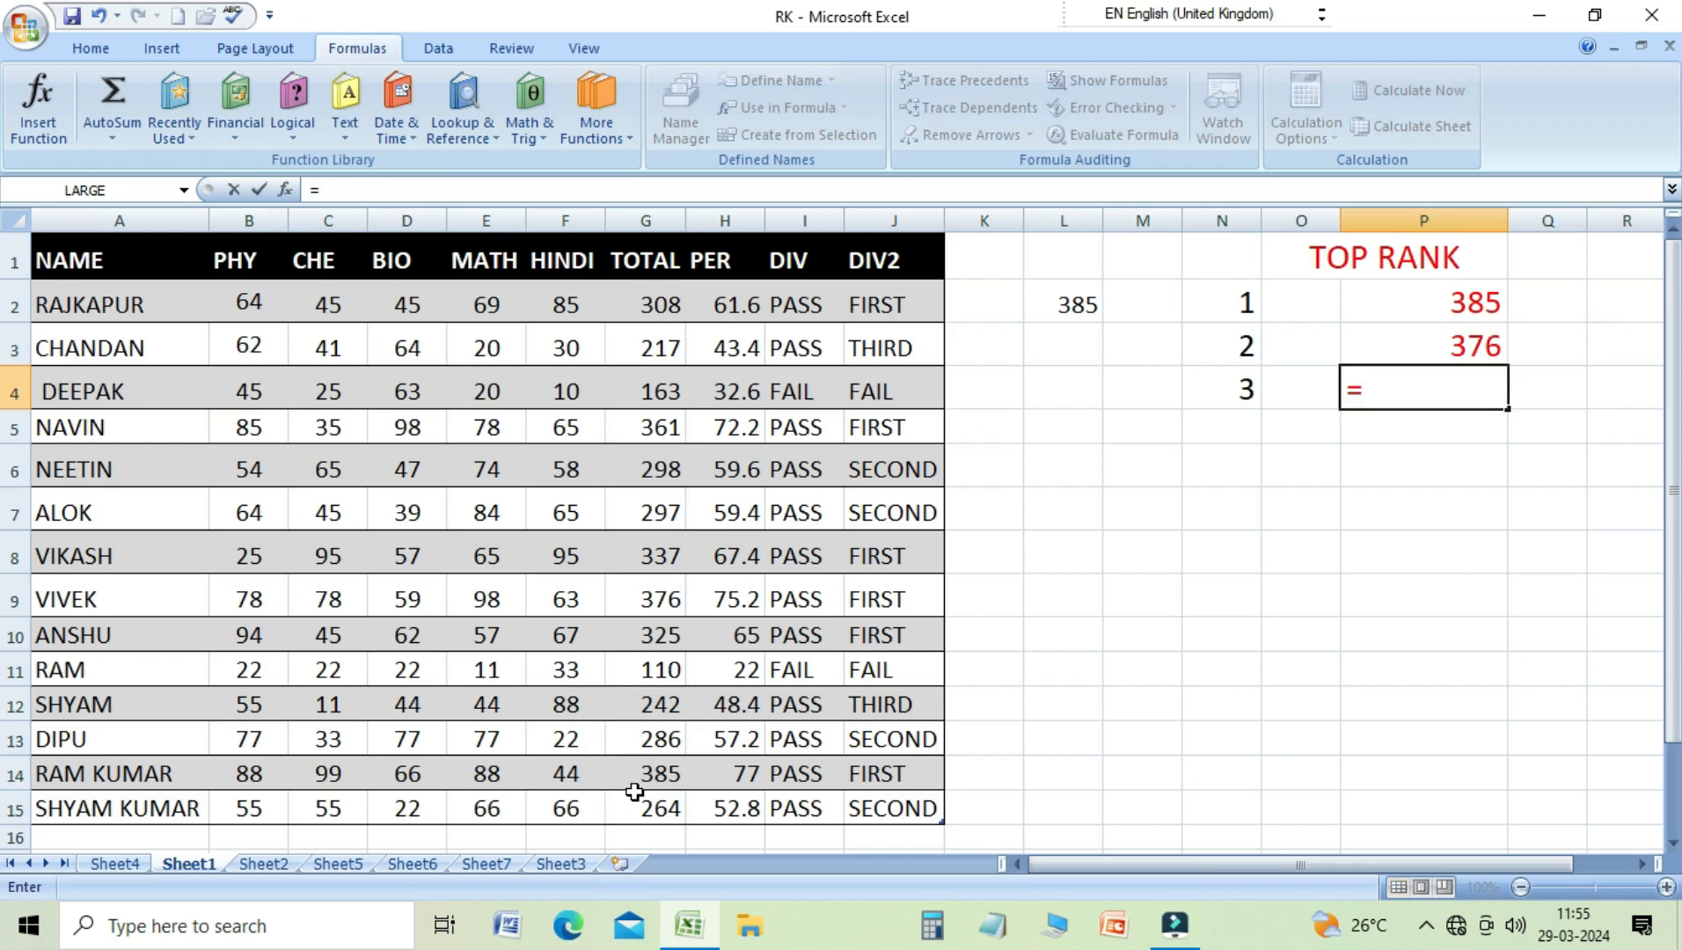
text(LARG)
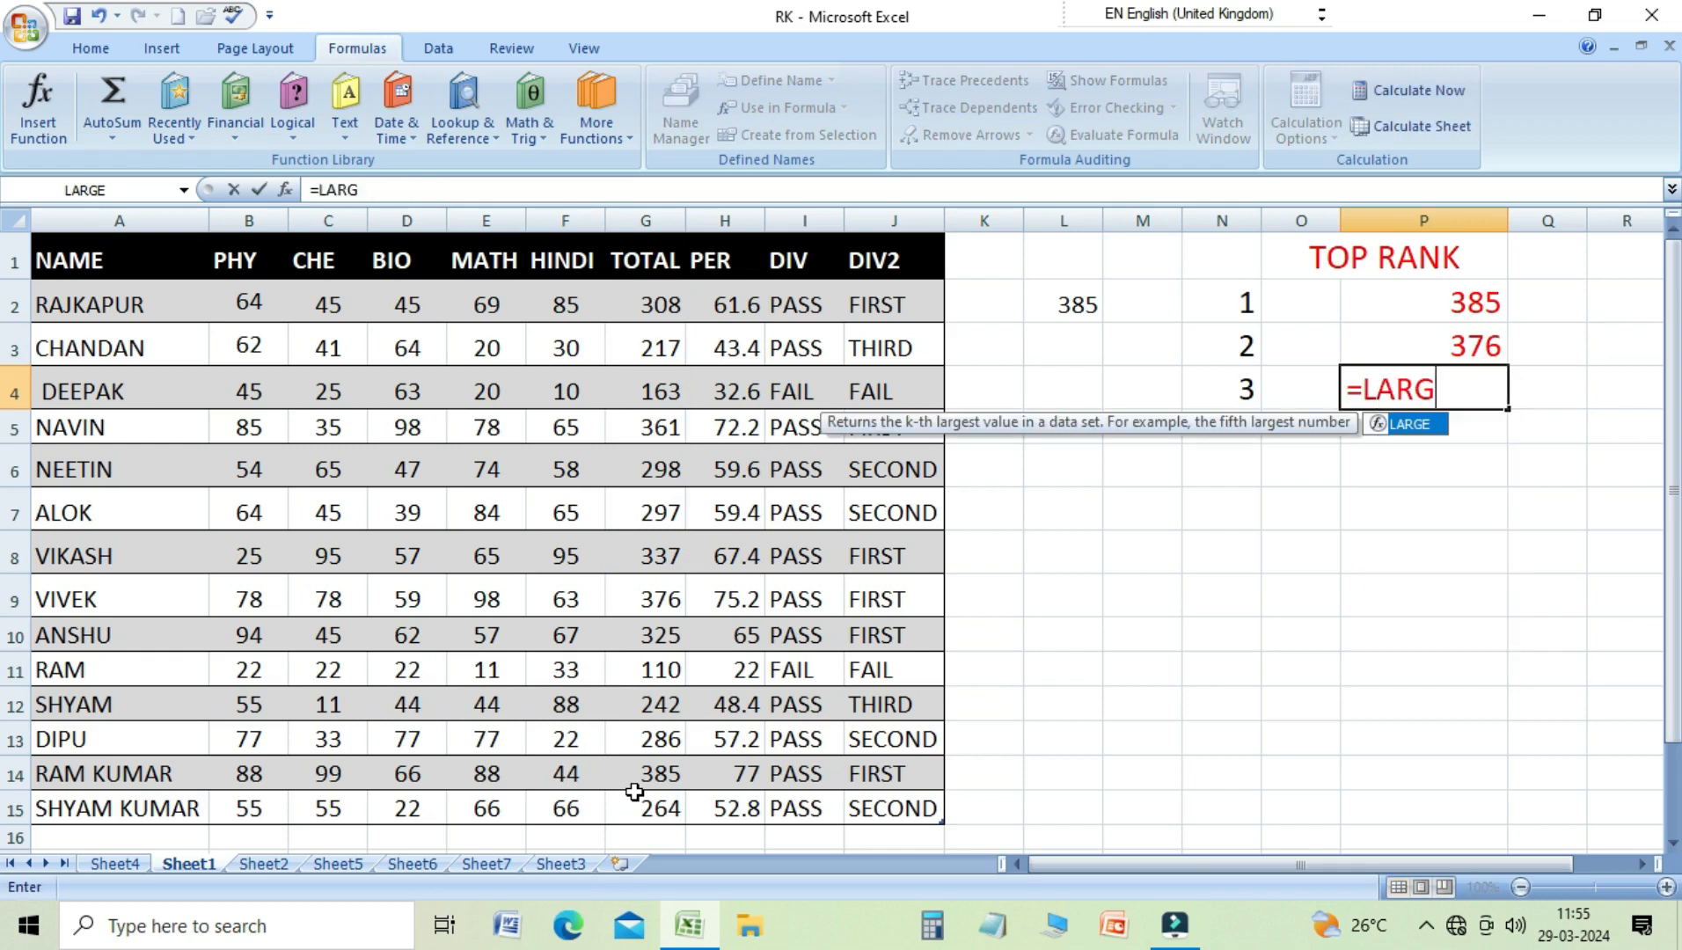
text(E()
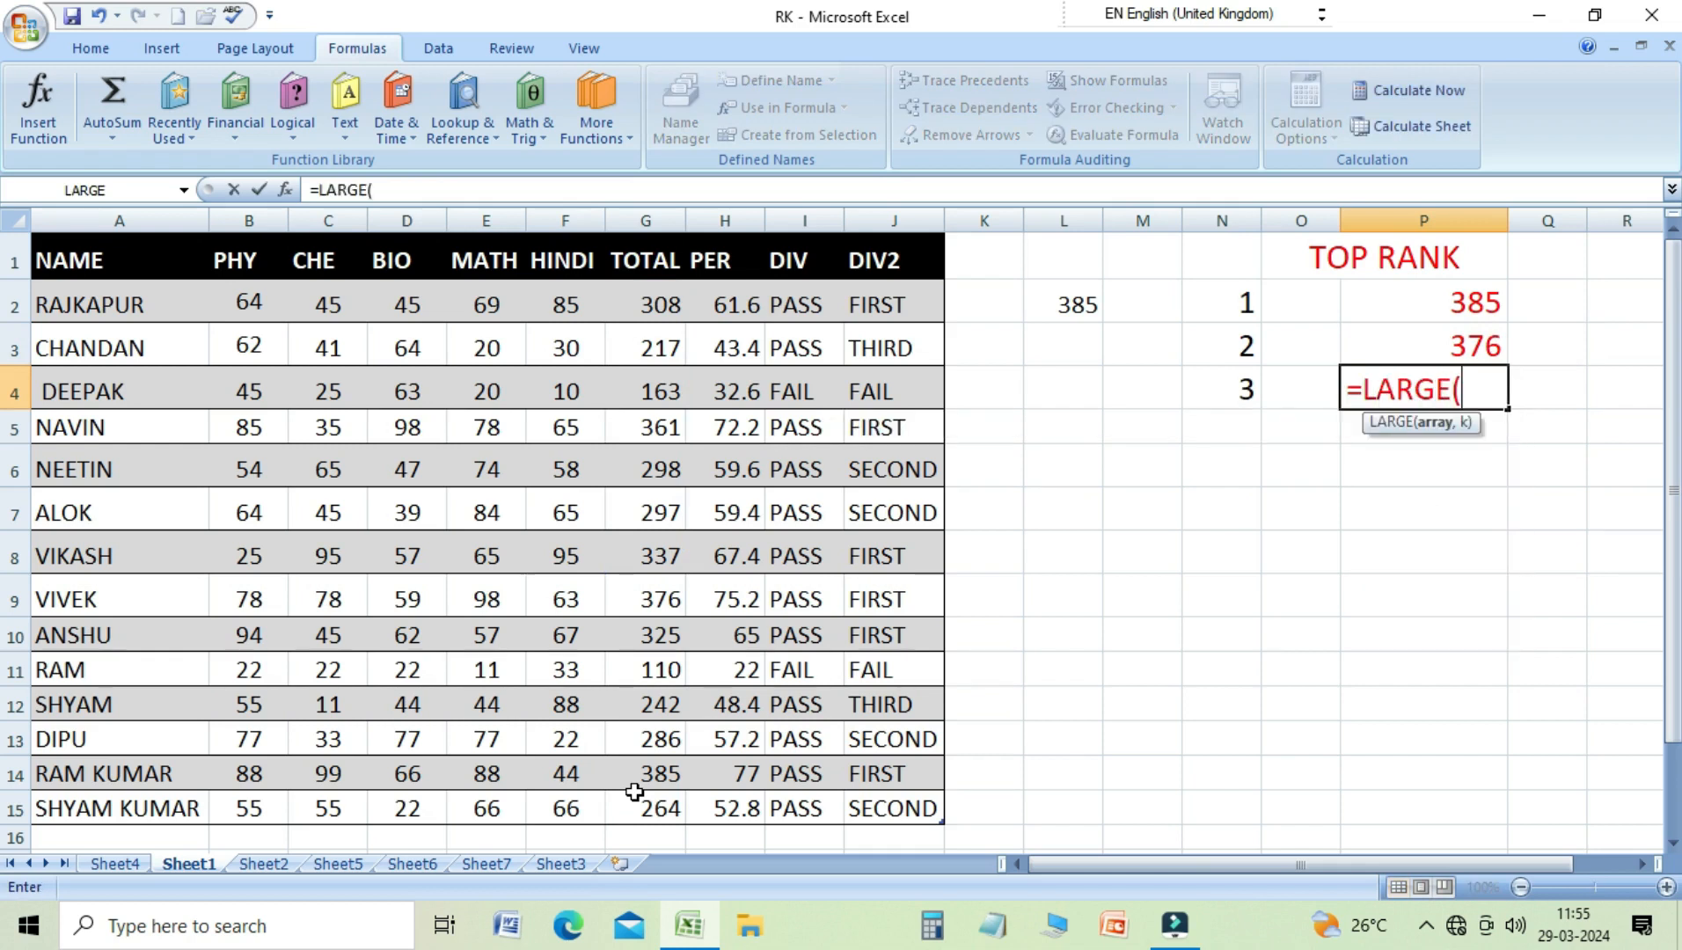
drag(650, 308, 645, 794)
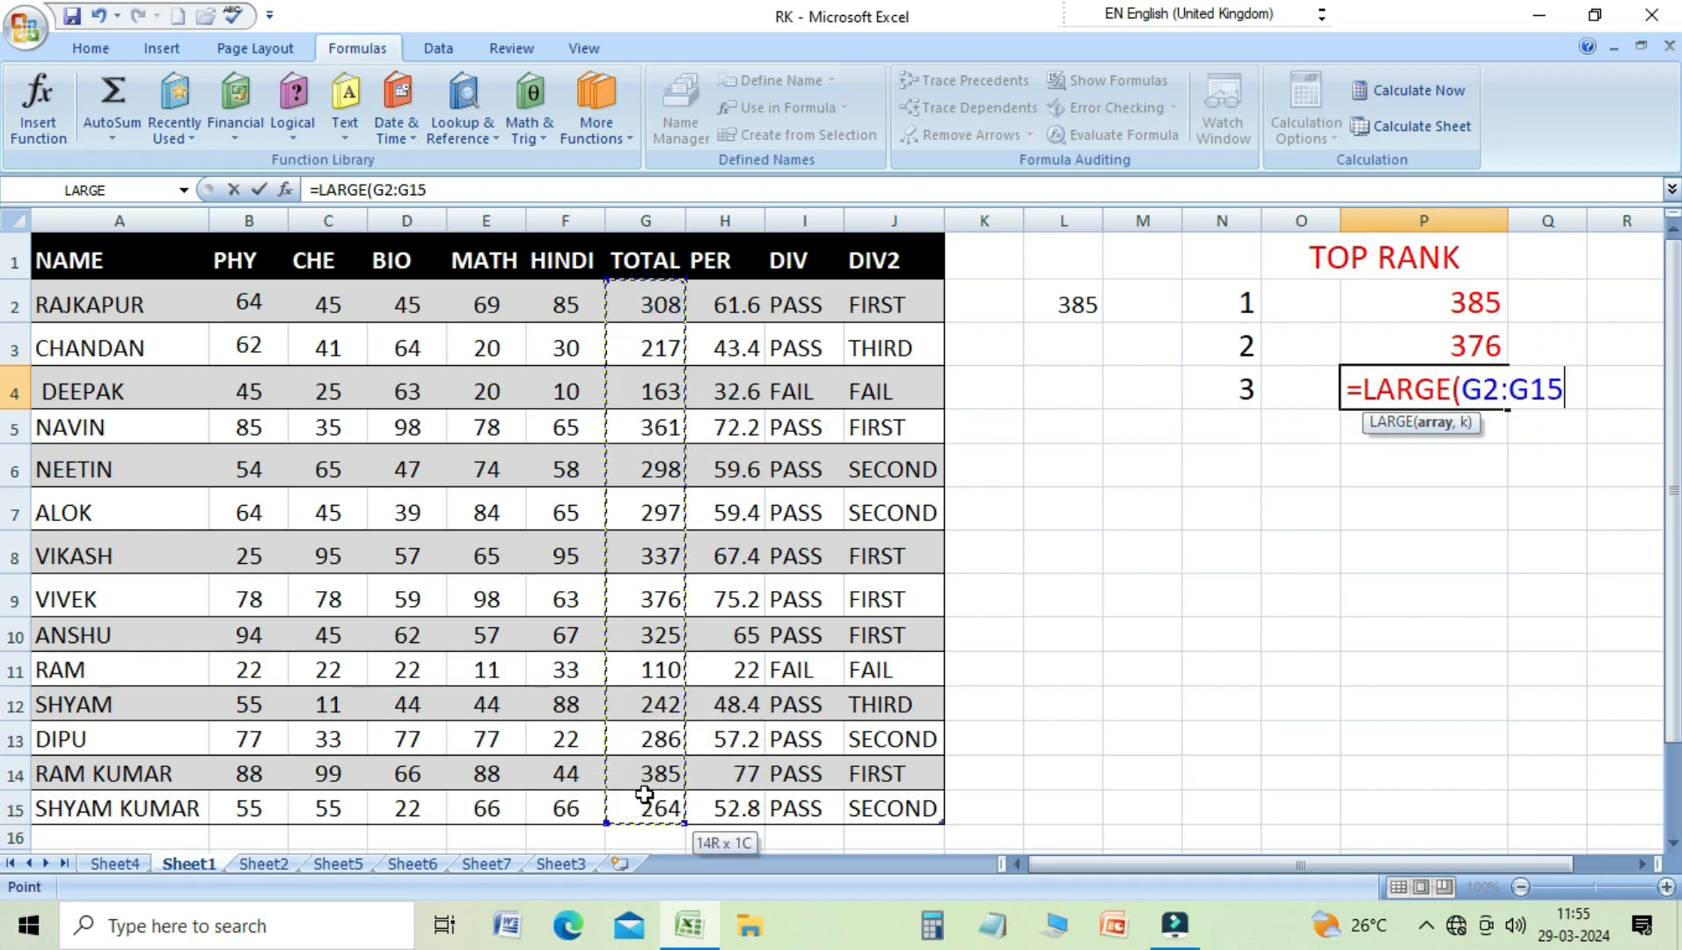
text(,)
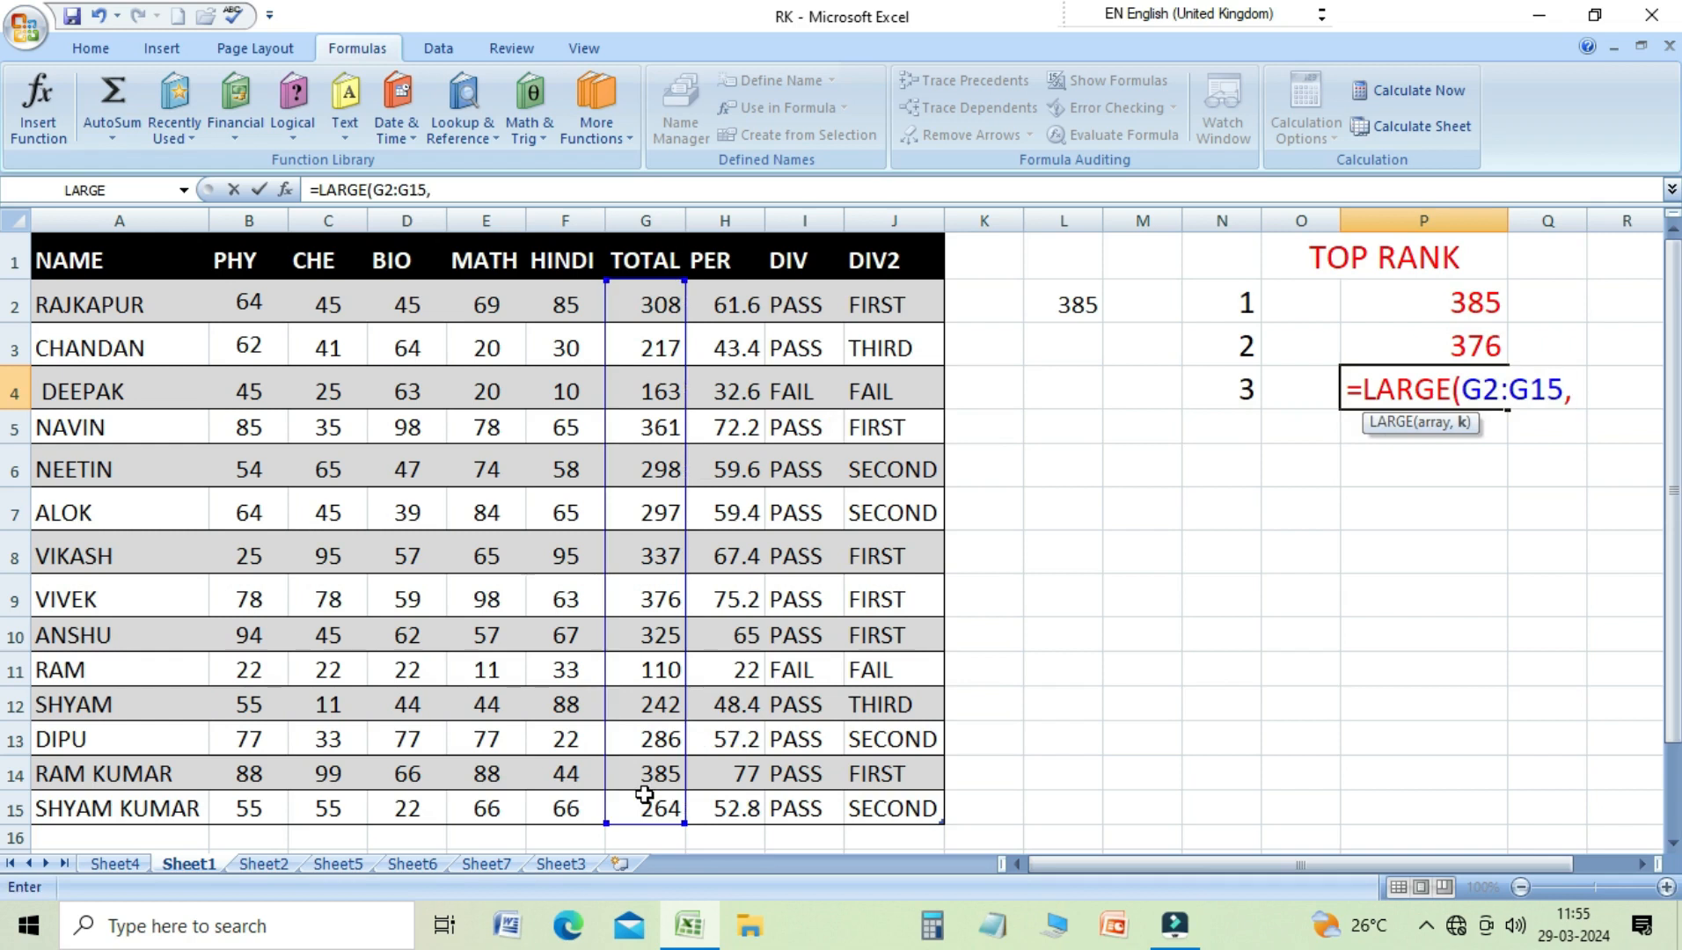
text(3))
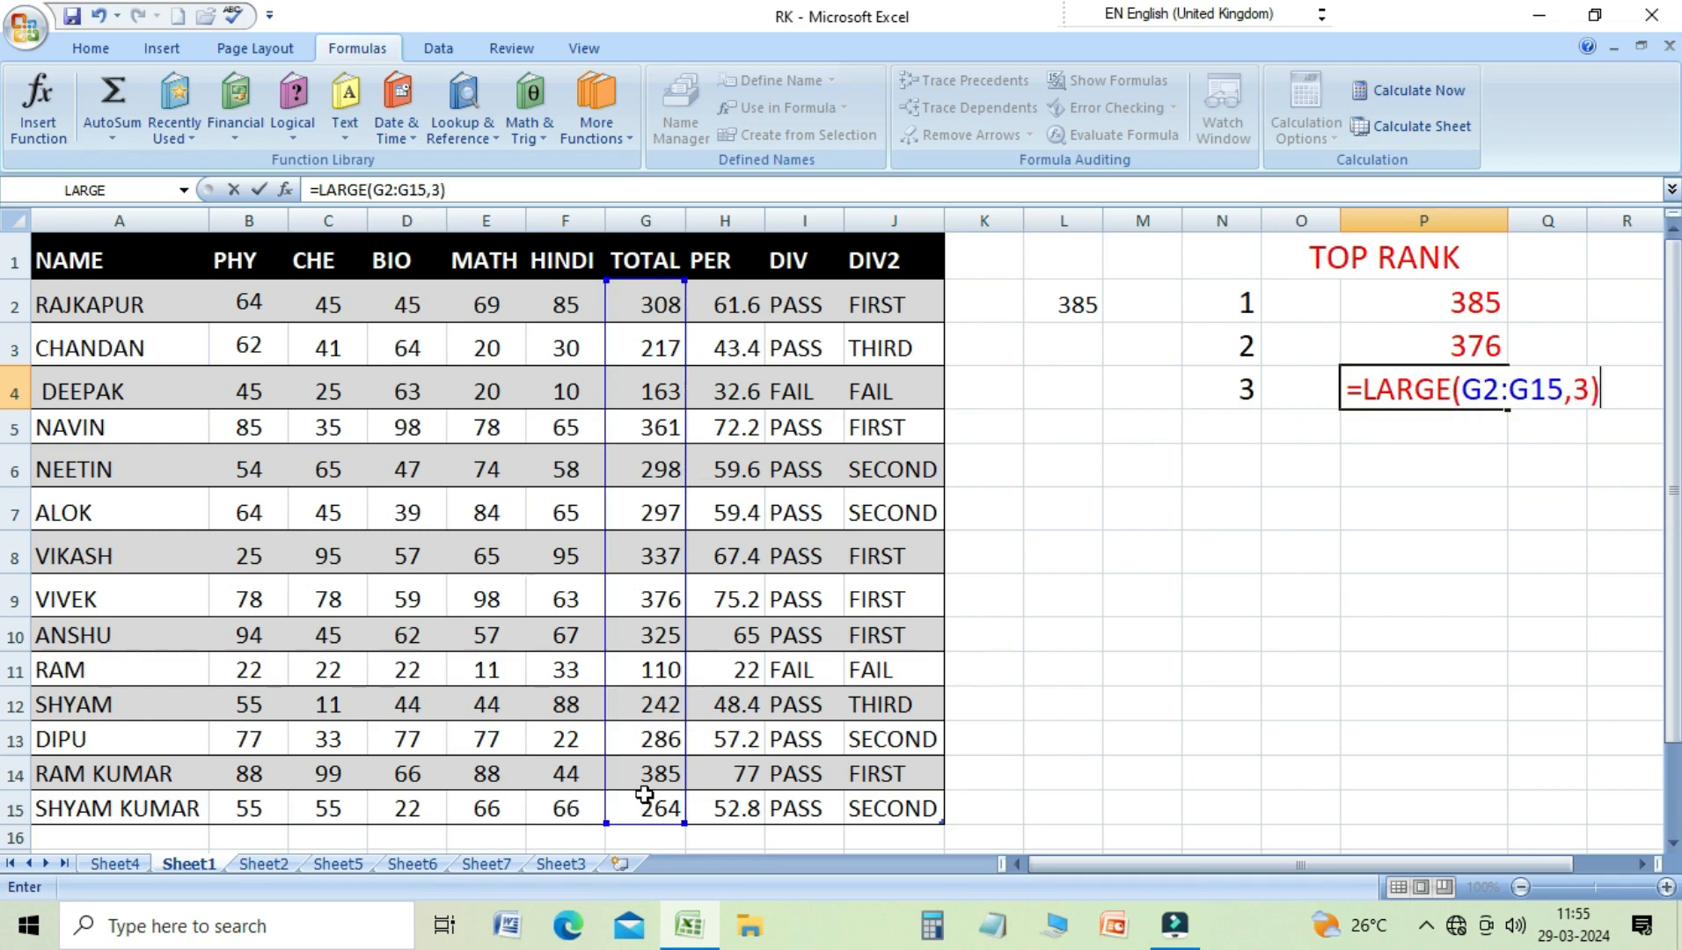
key(Return)
key(Up)
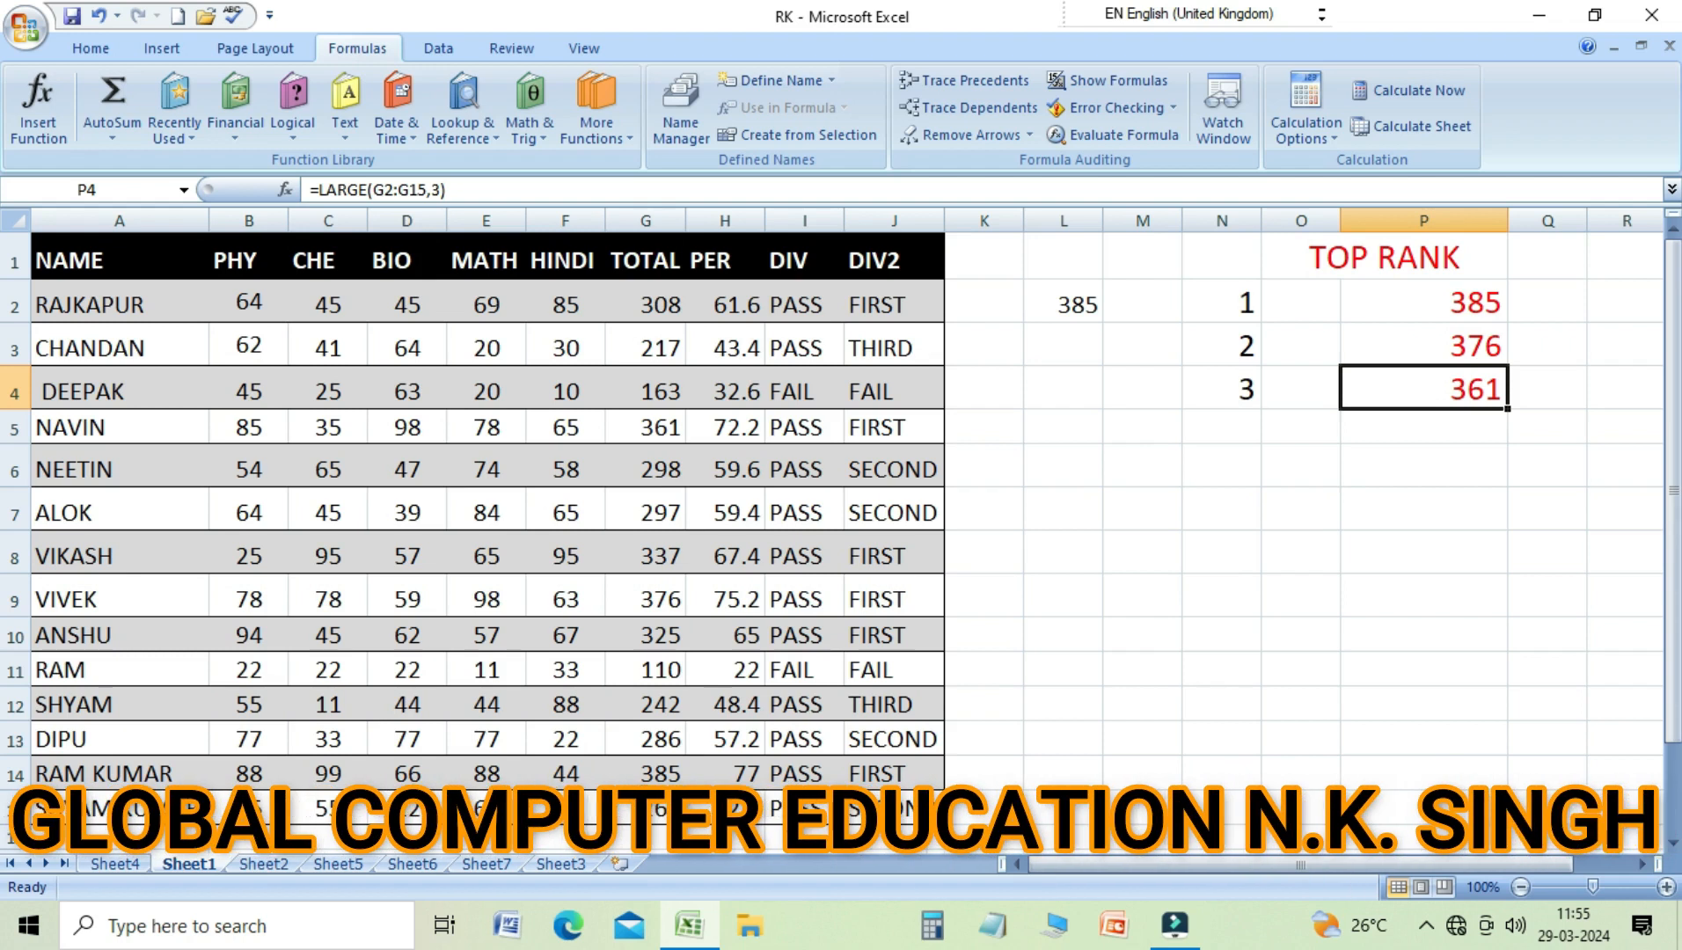
click(1548, 387)
key(Up)
key(Up)
key(Right)
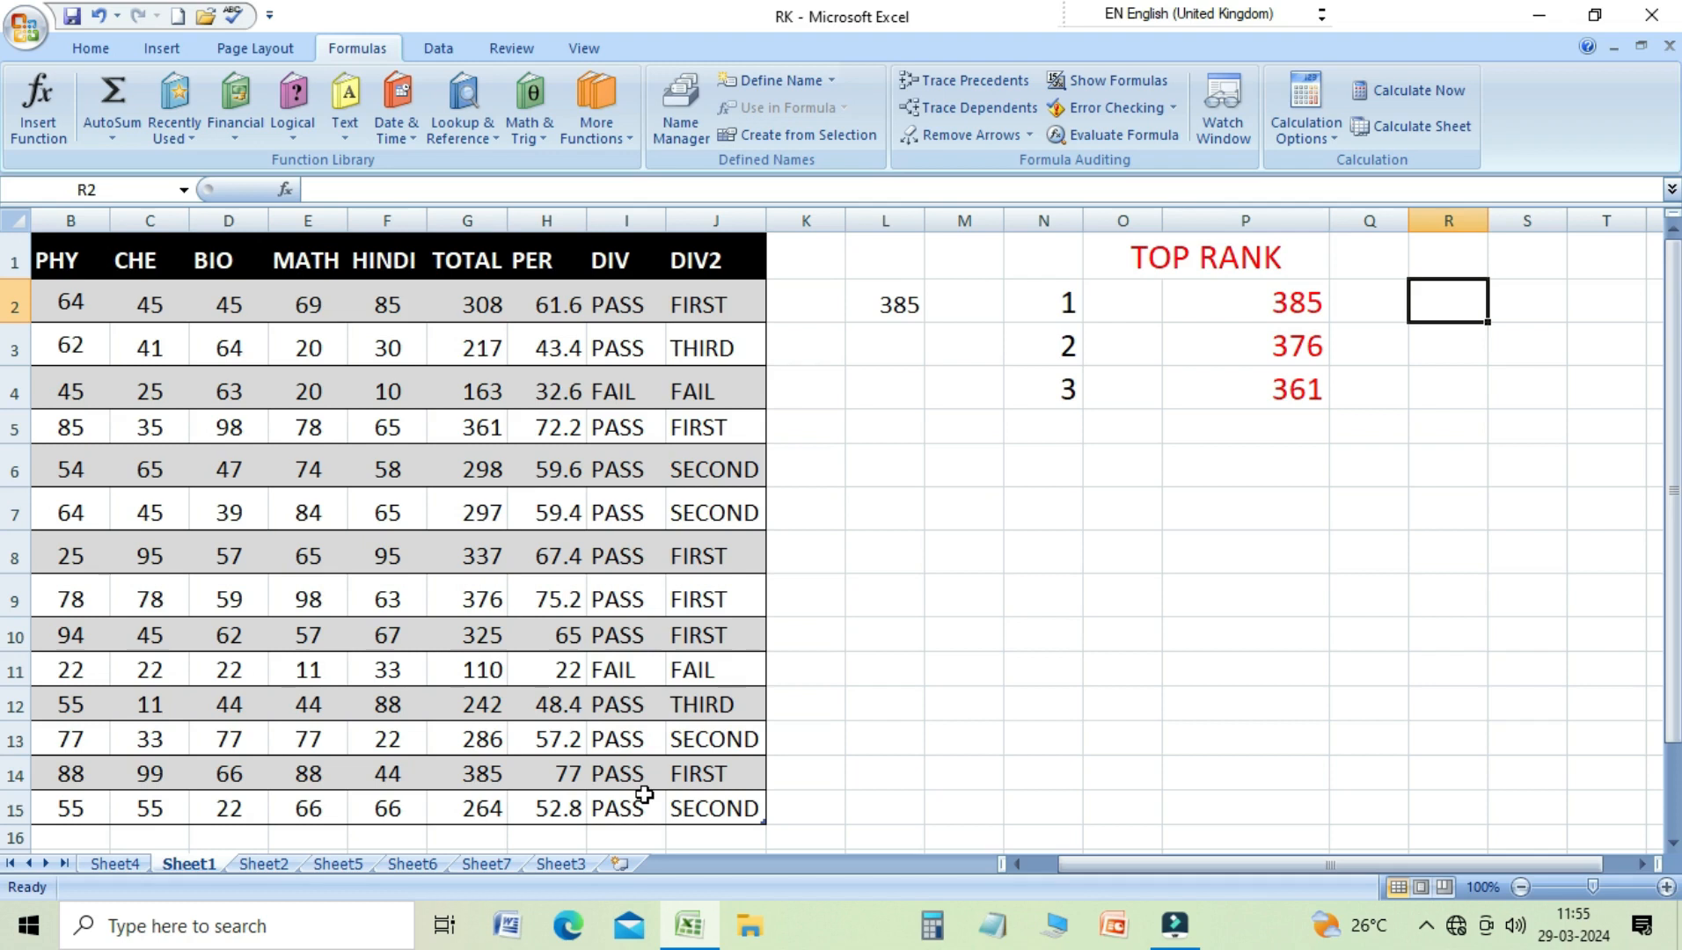
Step: Enter the rank numbers 1 to 5 in cells Q2 to Q6
key(Left)
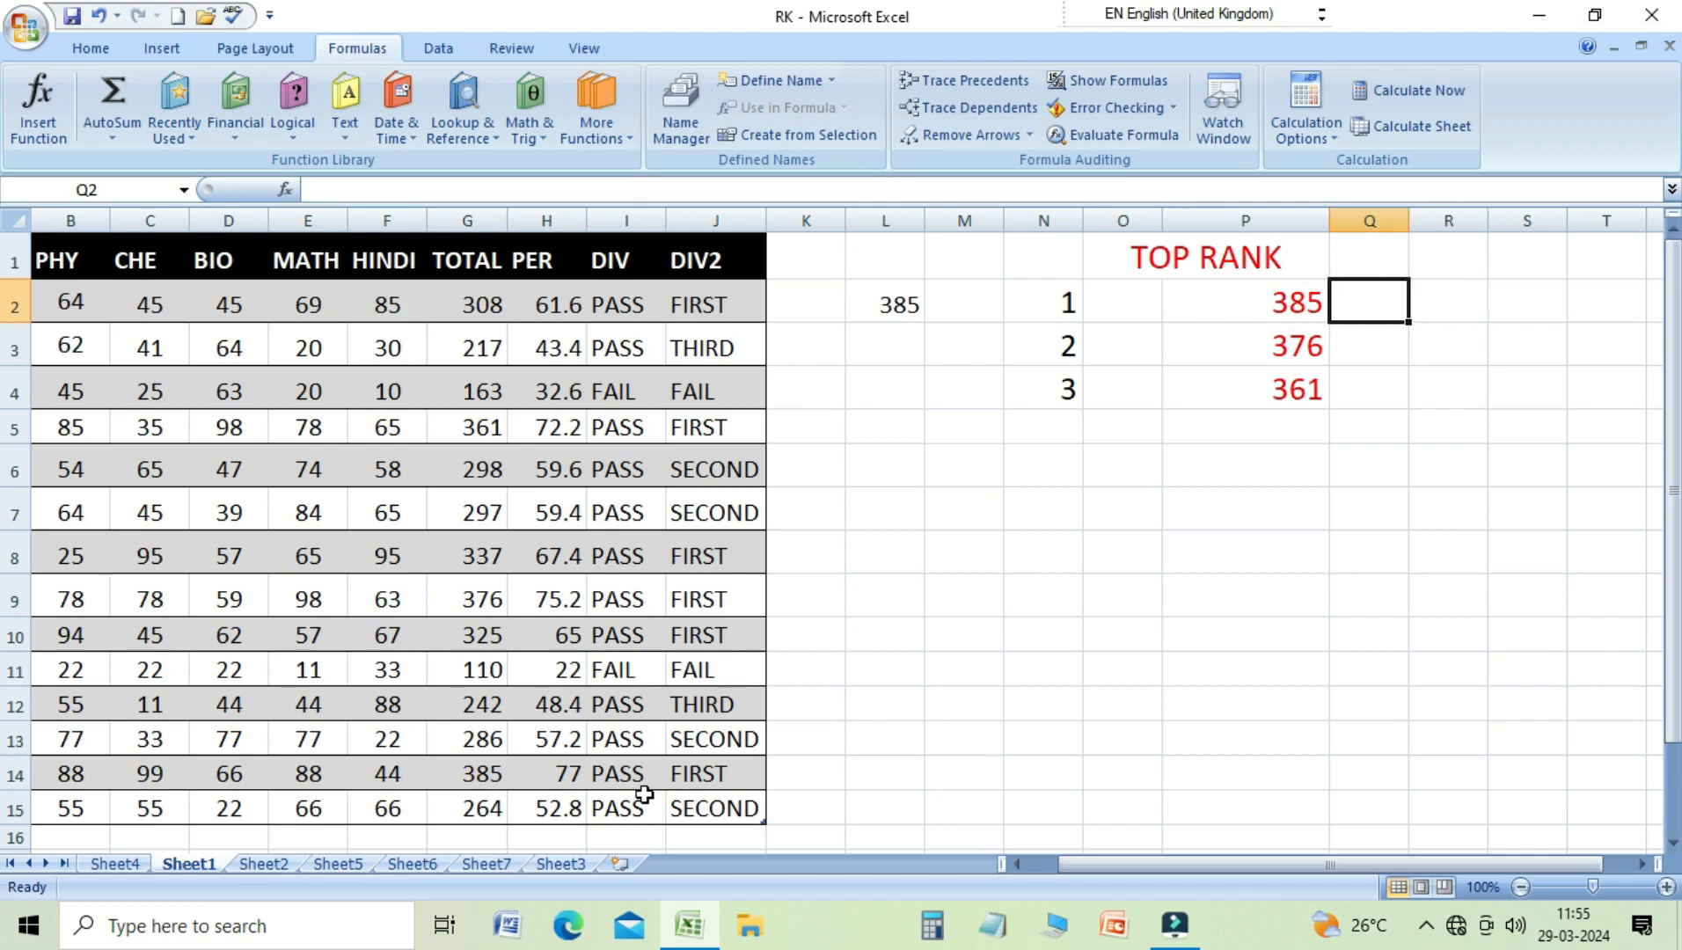
text(1)
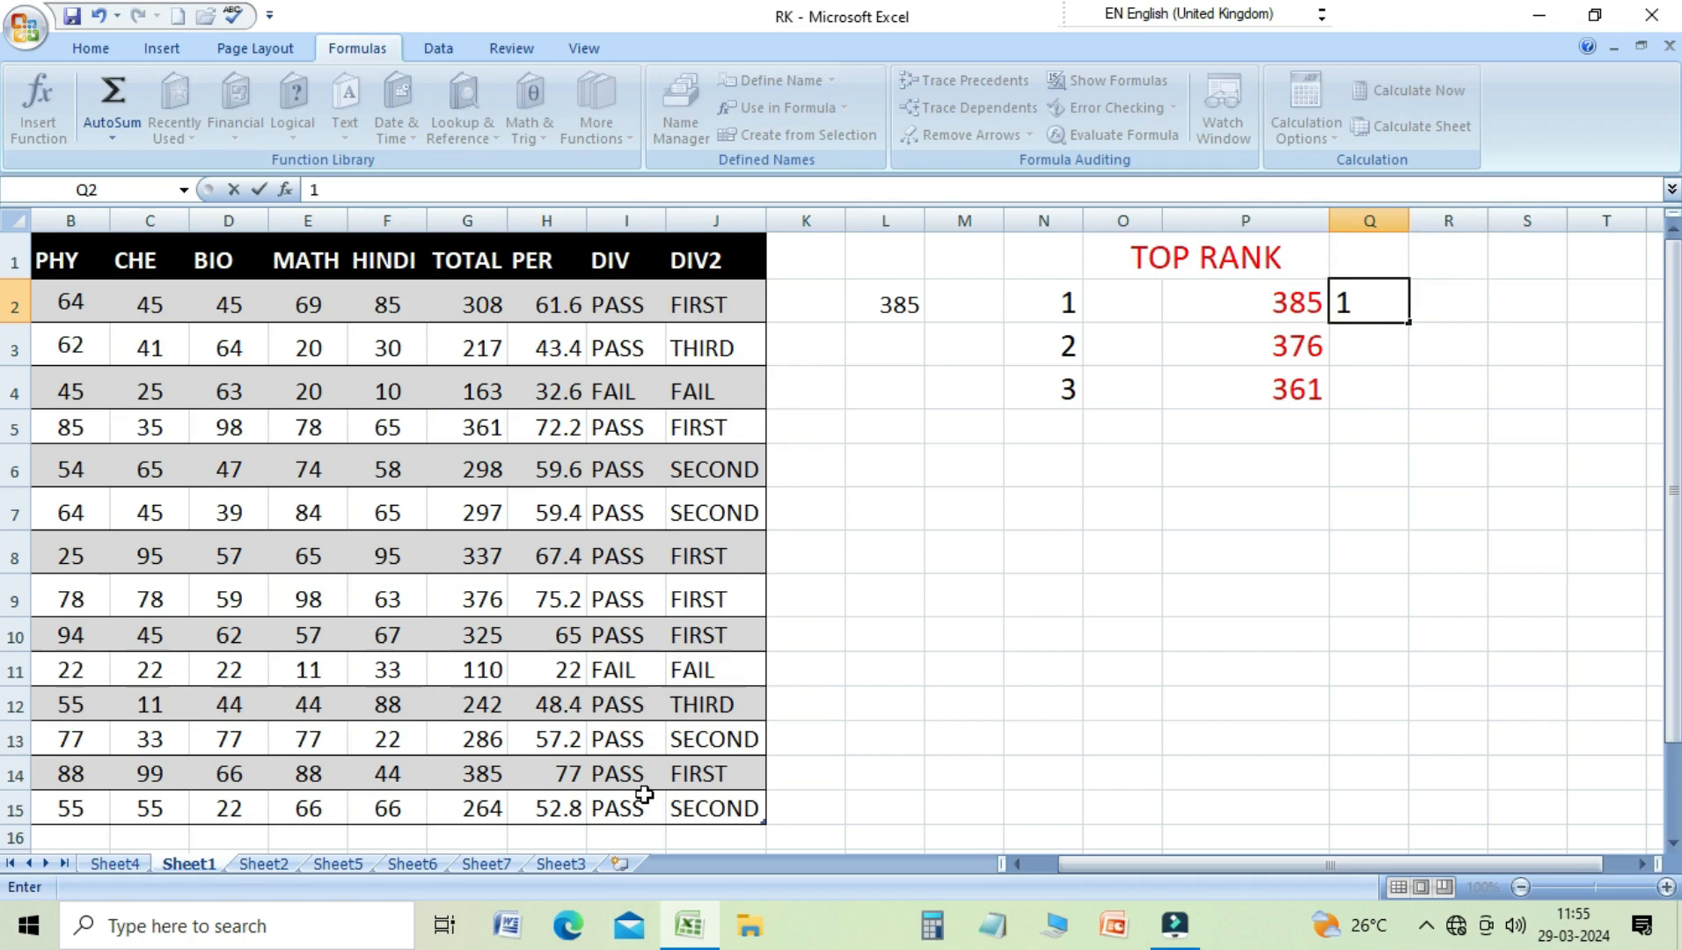
key(Return)
text(2)
key(Return)
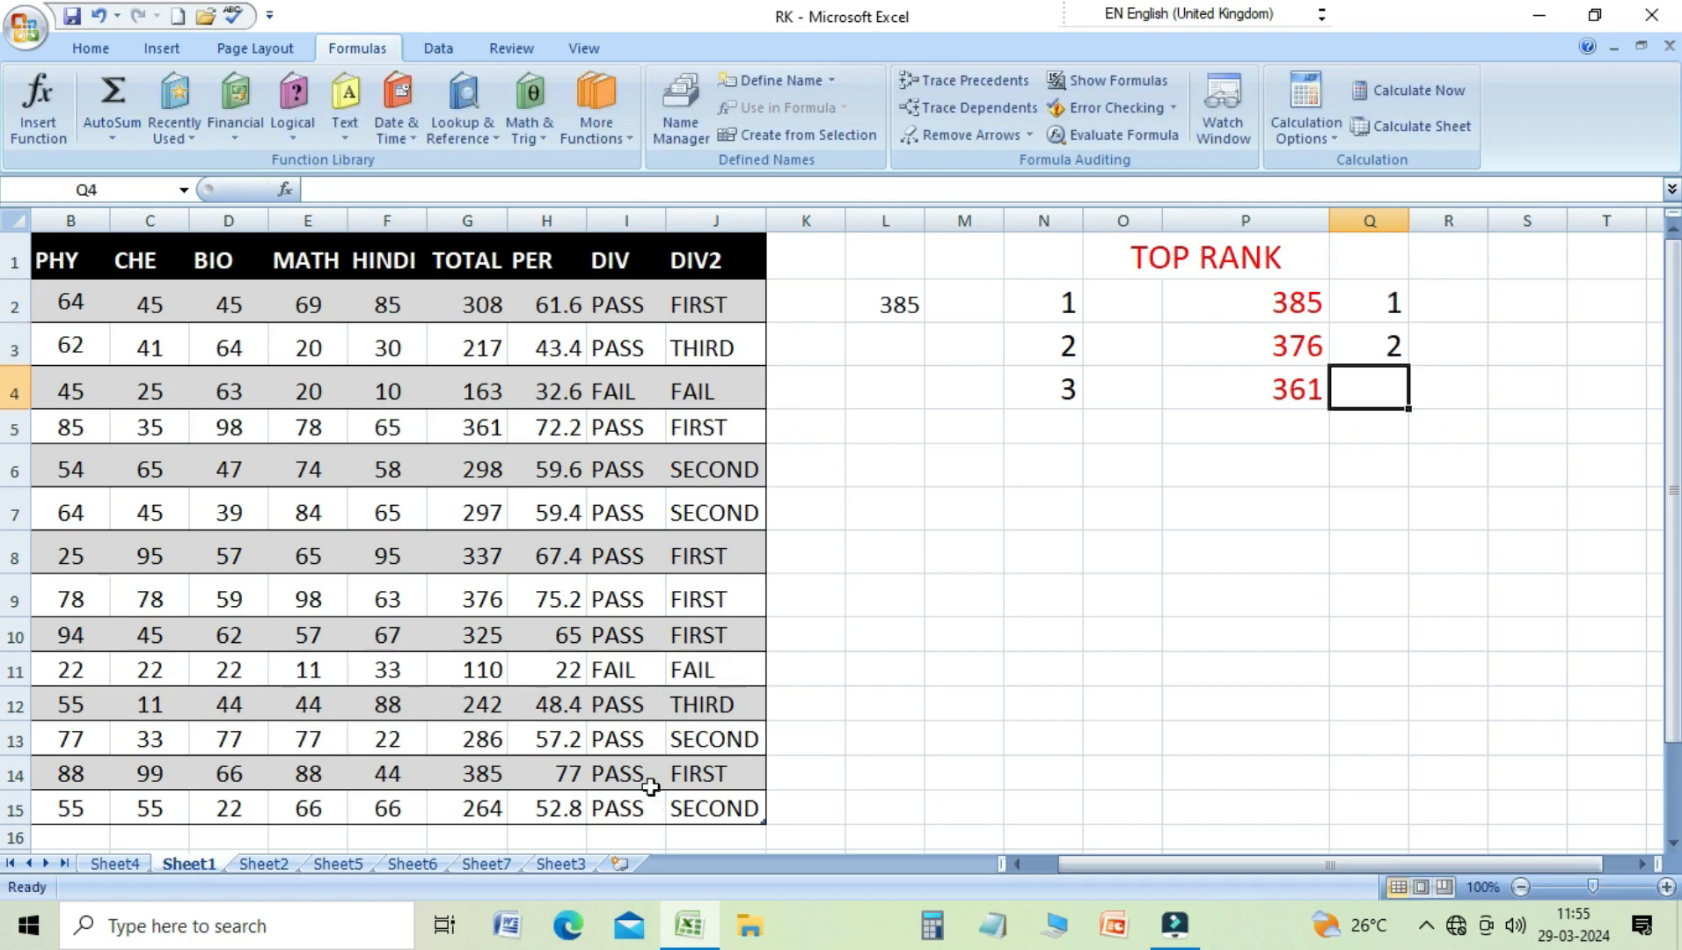
text(3)
key(Return)
text(4)
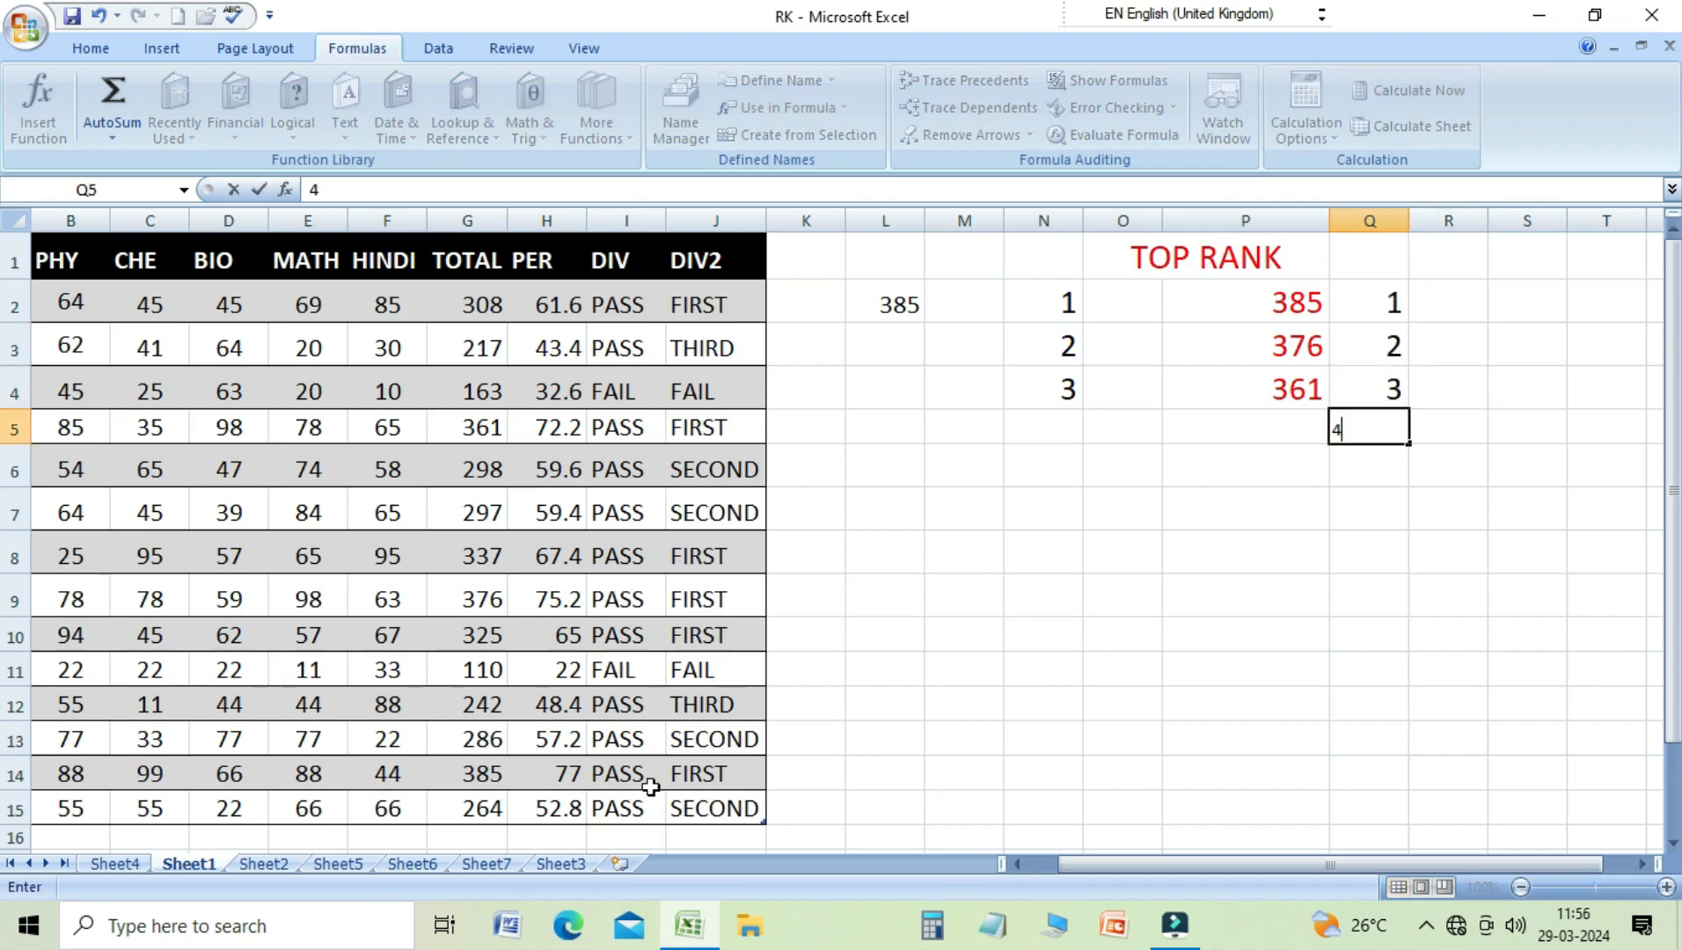
key(Return)
text(5)
key(Return)
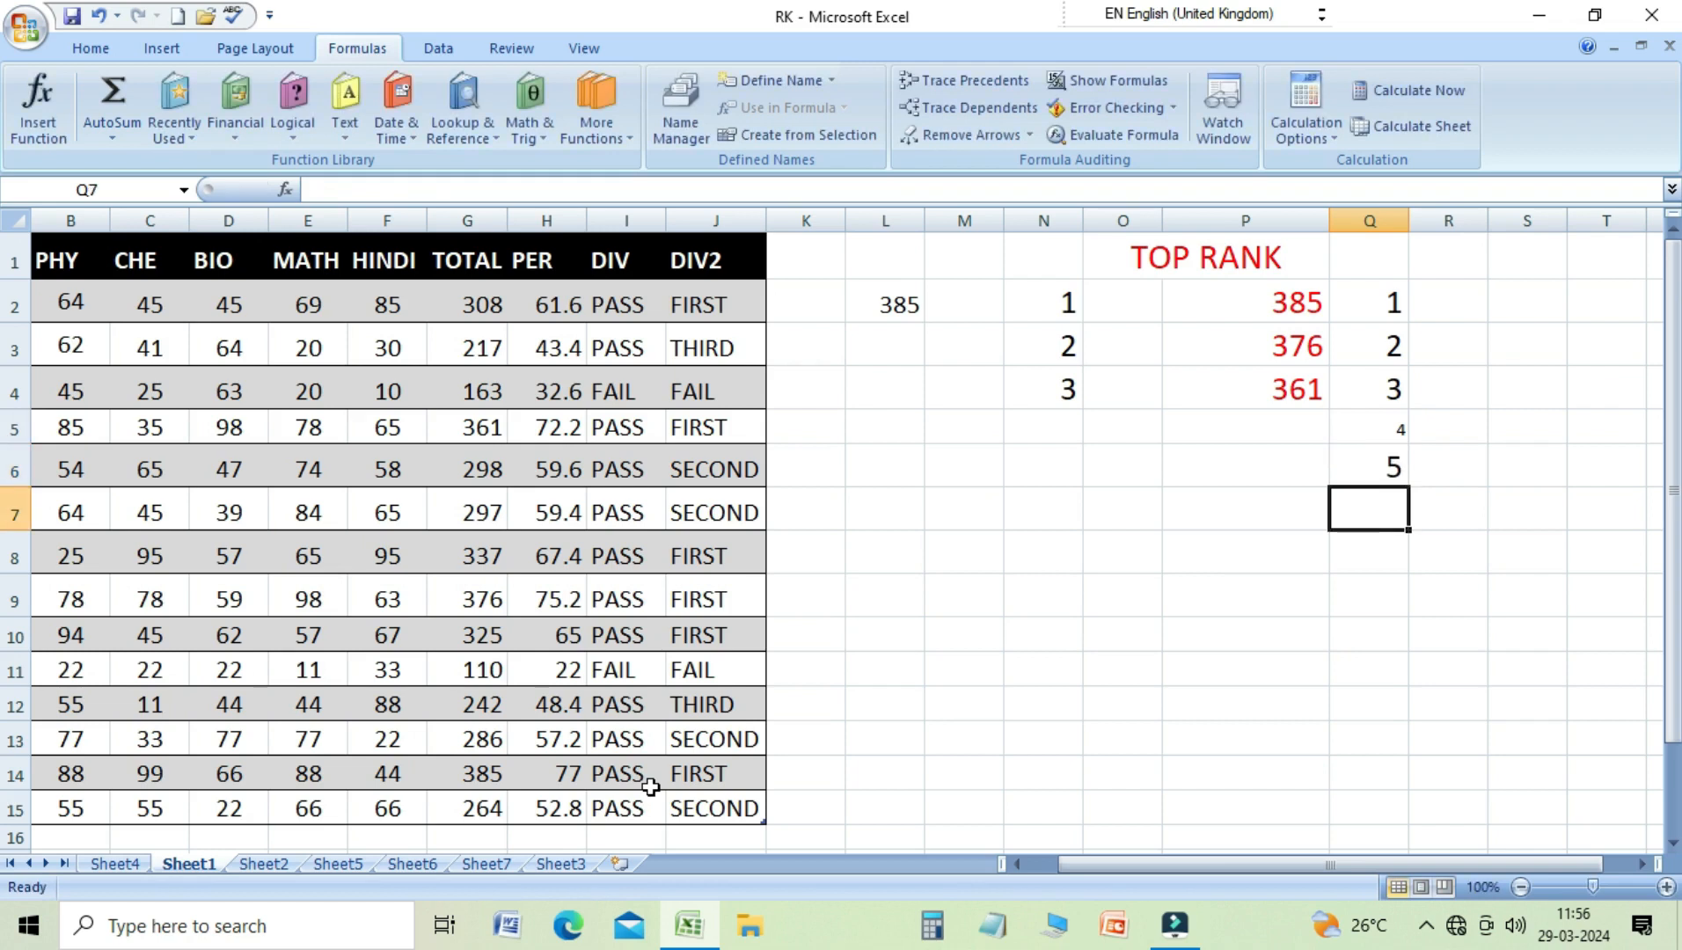
Step: Increase the font size of the number 4 in cell Q5 to 20
key(Up)
key(Up)
key(Up)
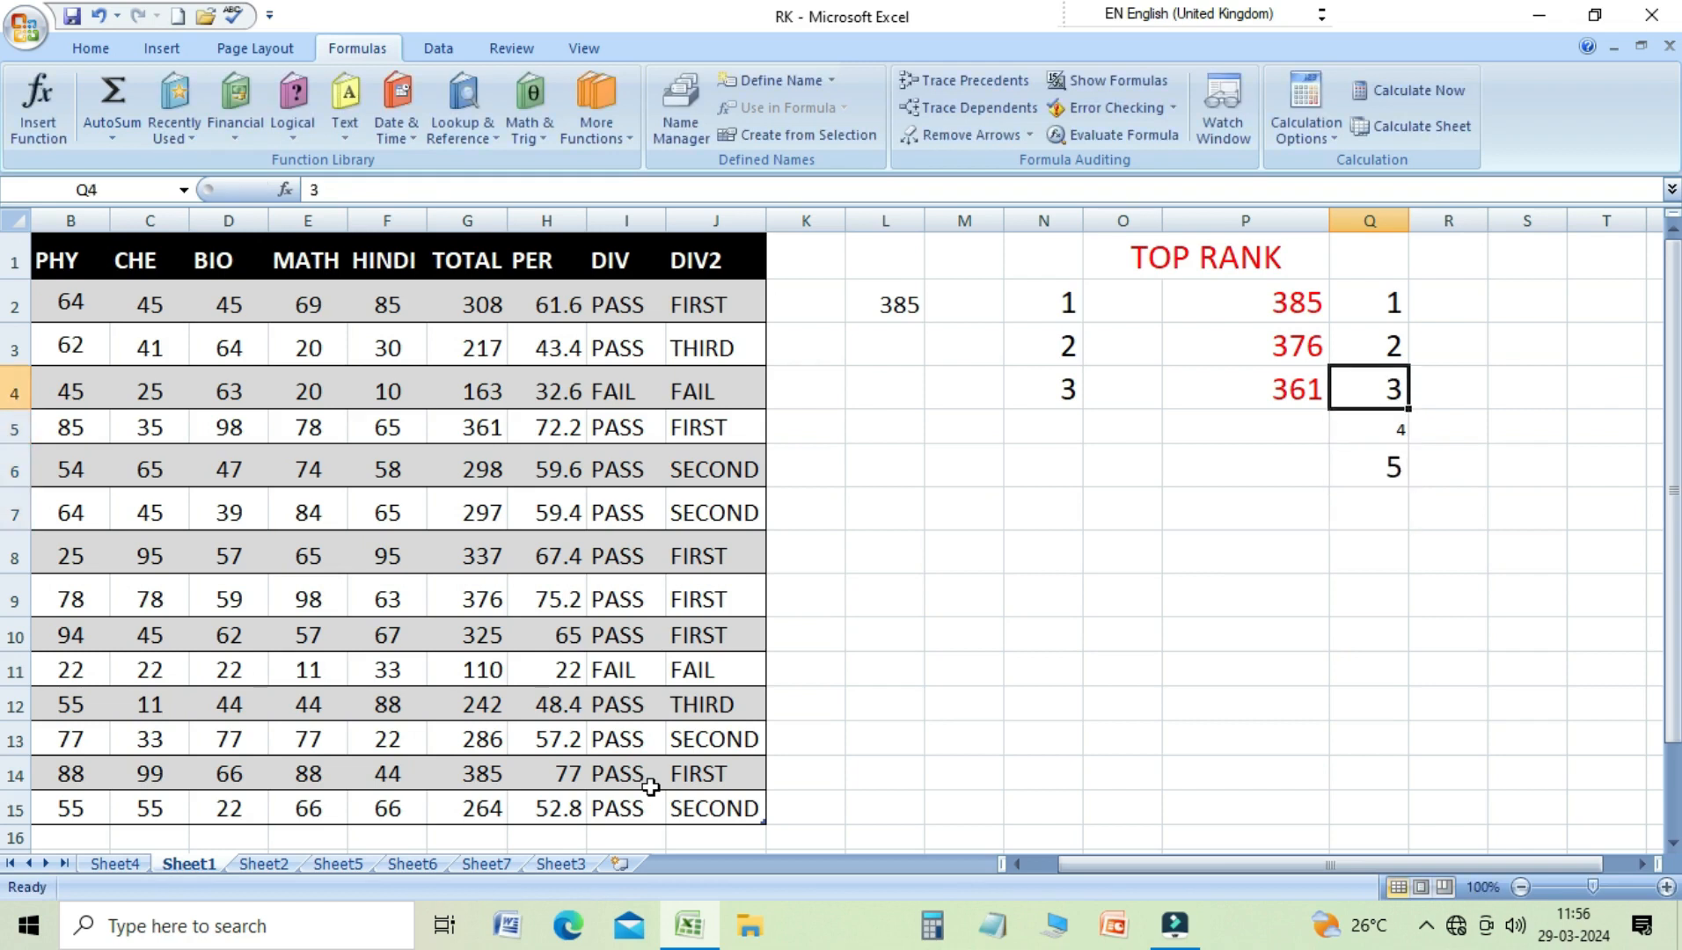
key(Down)
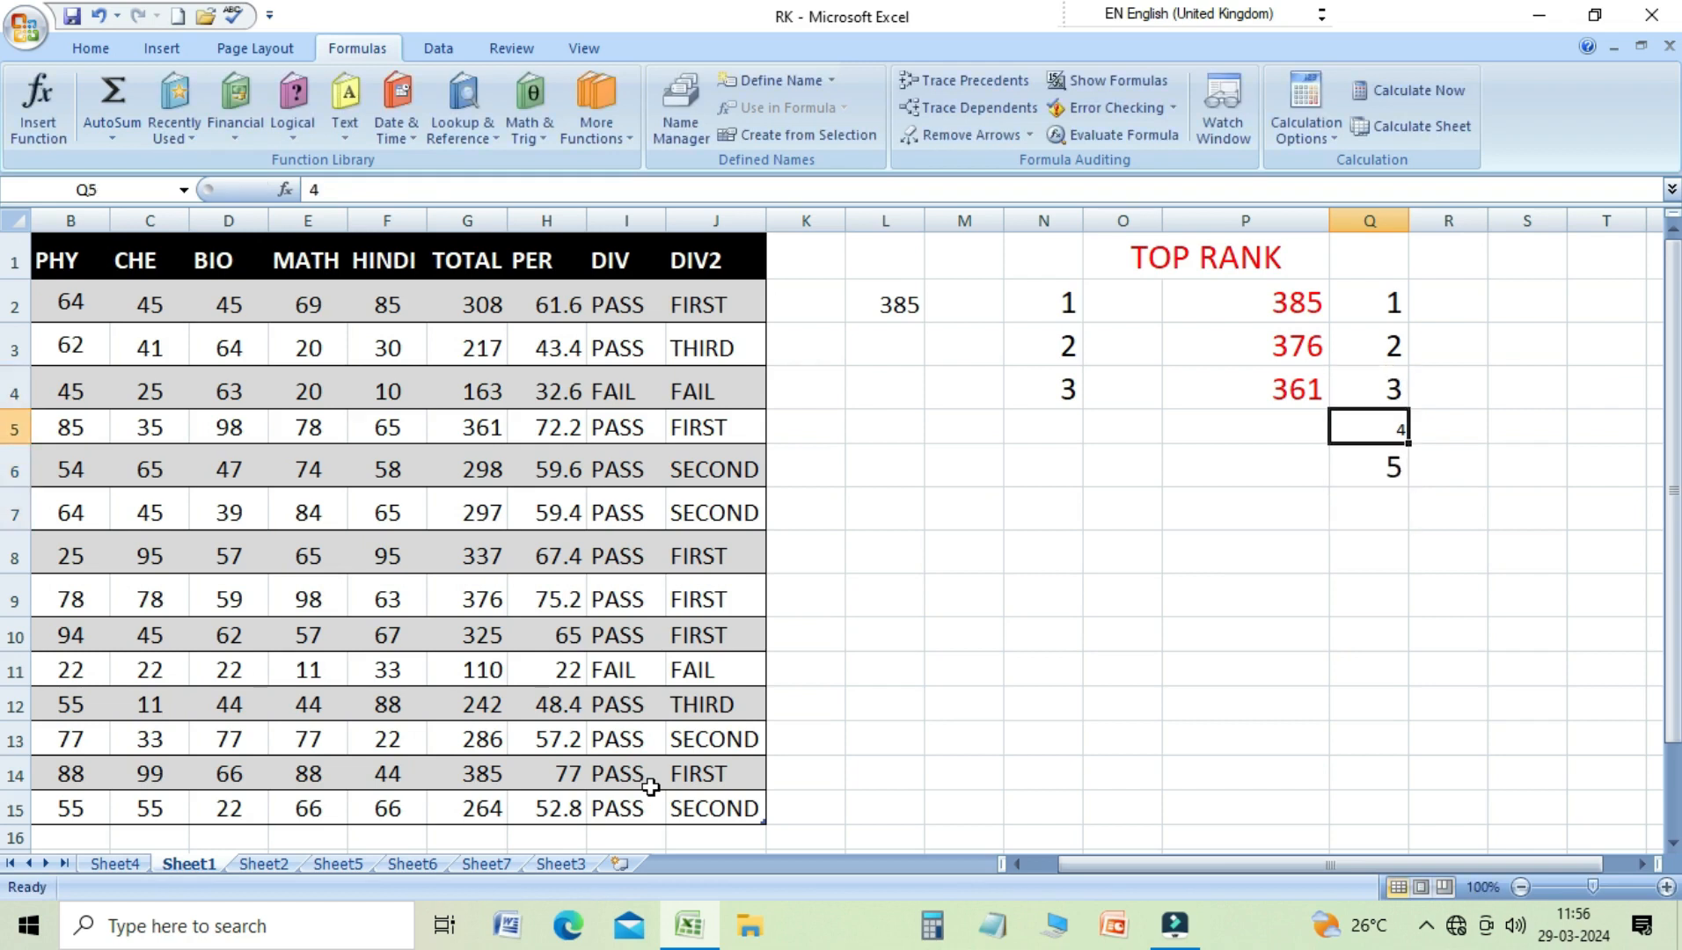
click(90, 48)
click(392, 90)
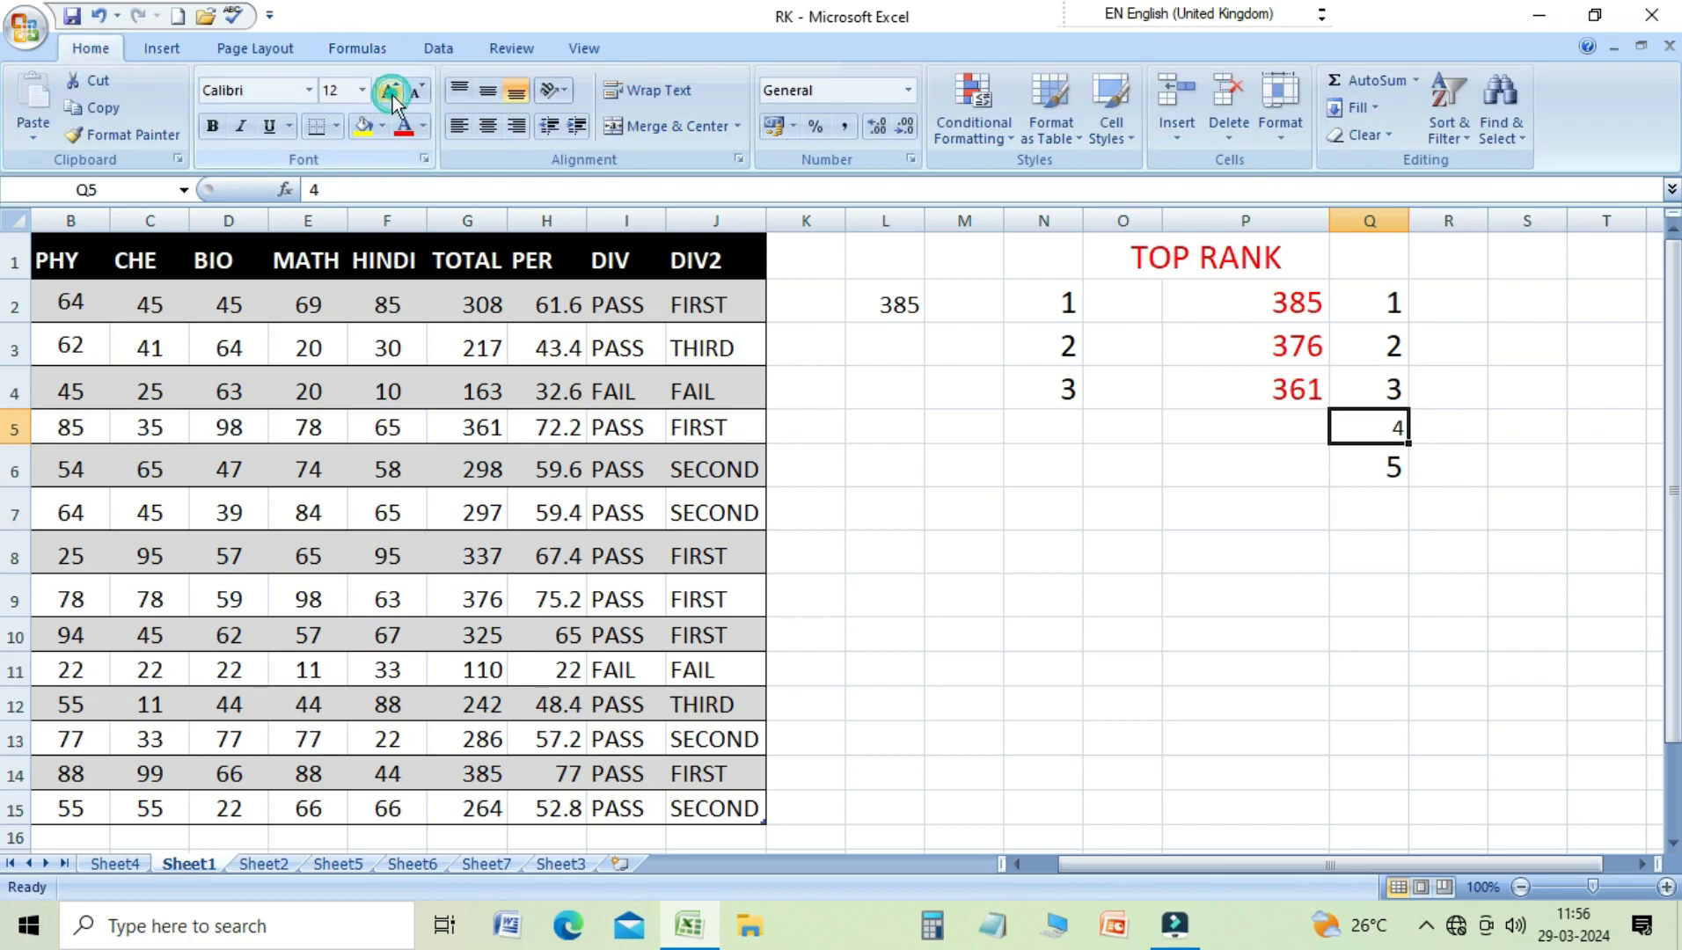
click(392, 90)
click(392, 91)
click(392, 91)
click(392, 91)
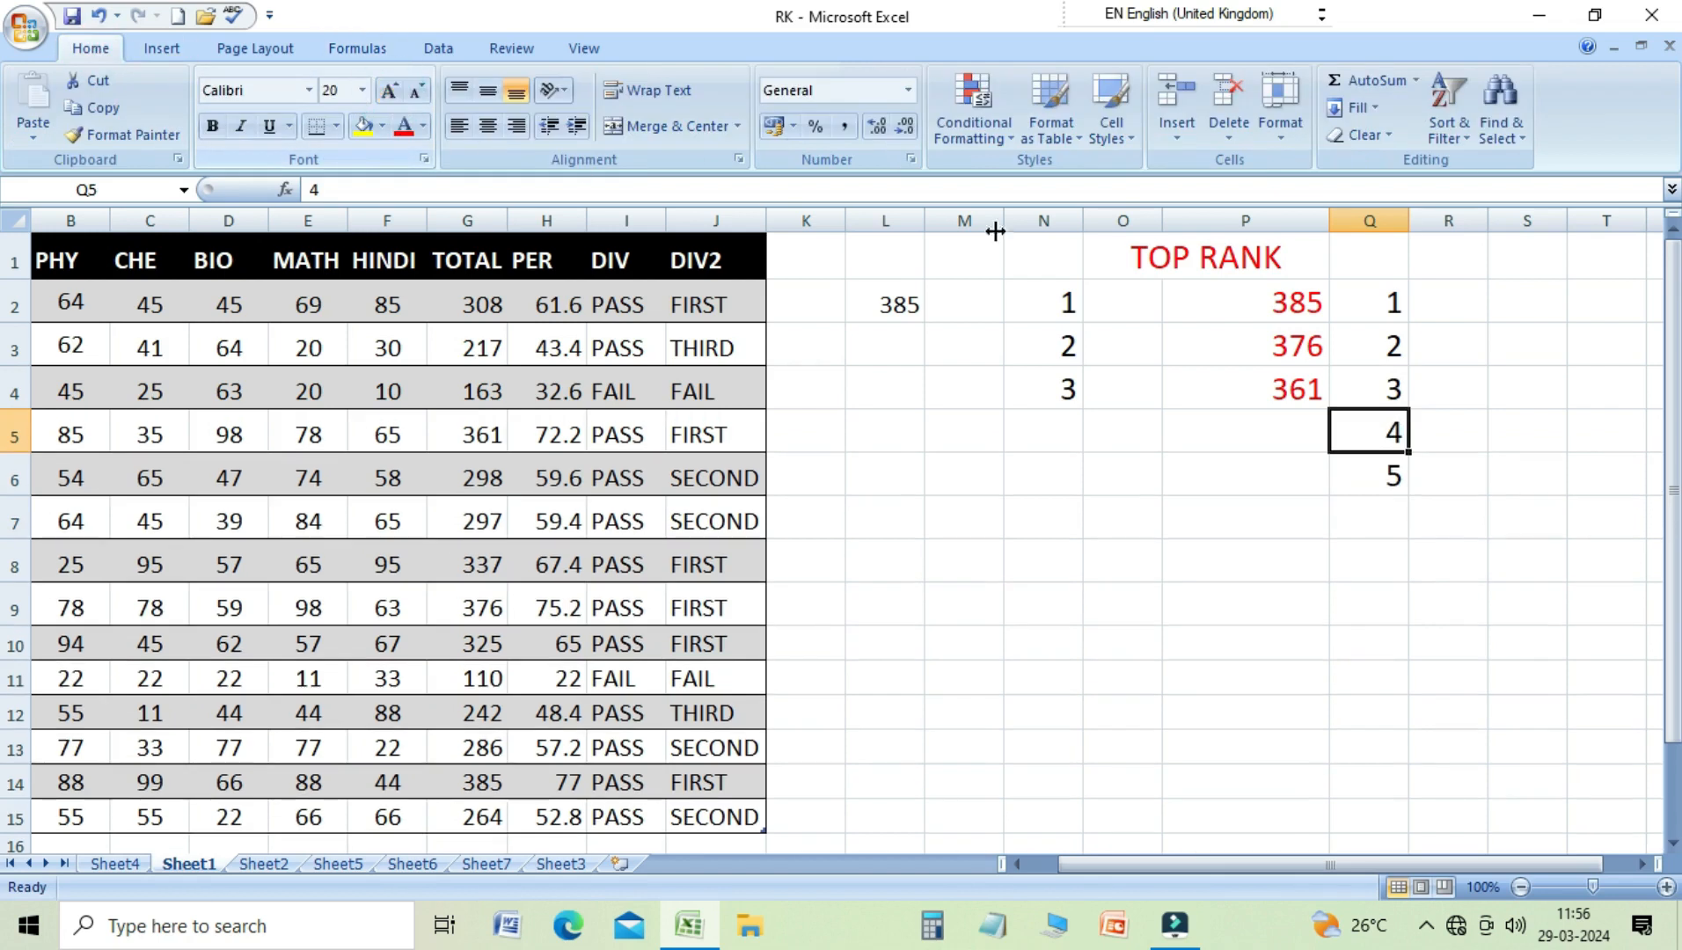
Step: Increase the font size of the empty cell R2 to 20
click(1447, 304)
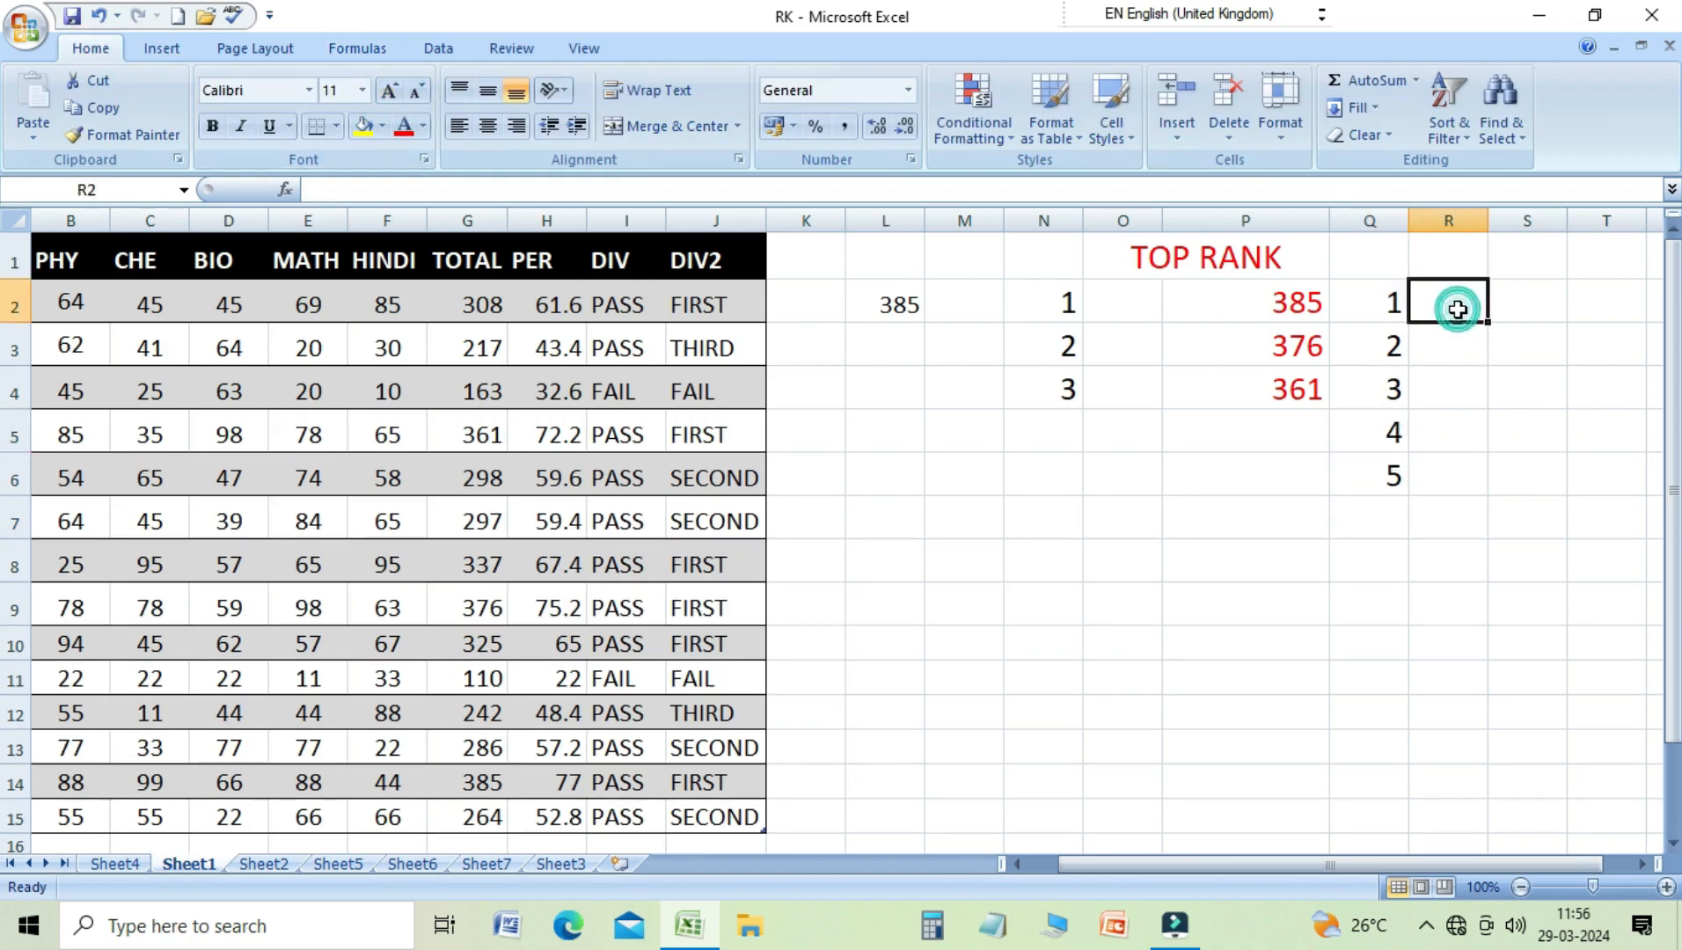
click(392, 90)
click(392, 91)
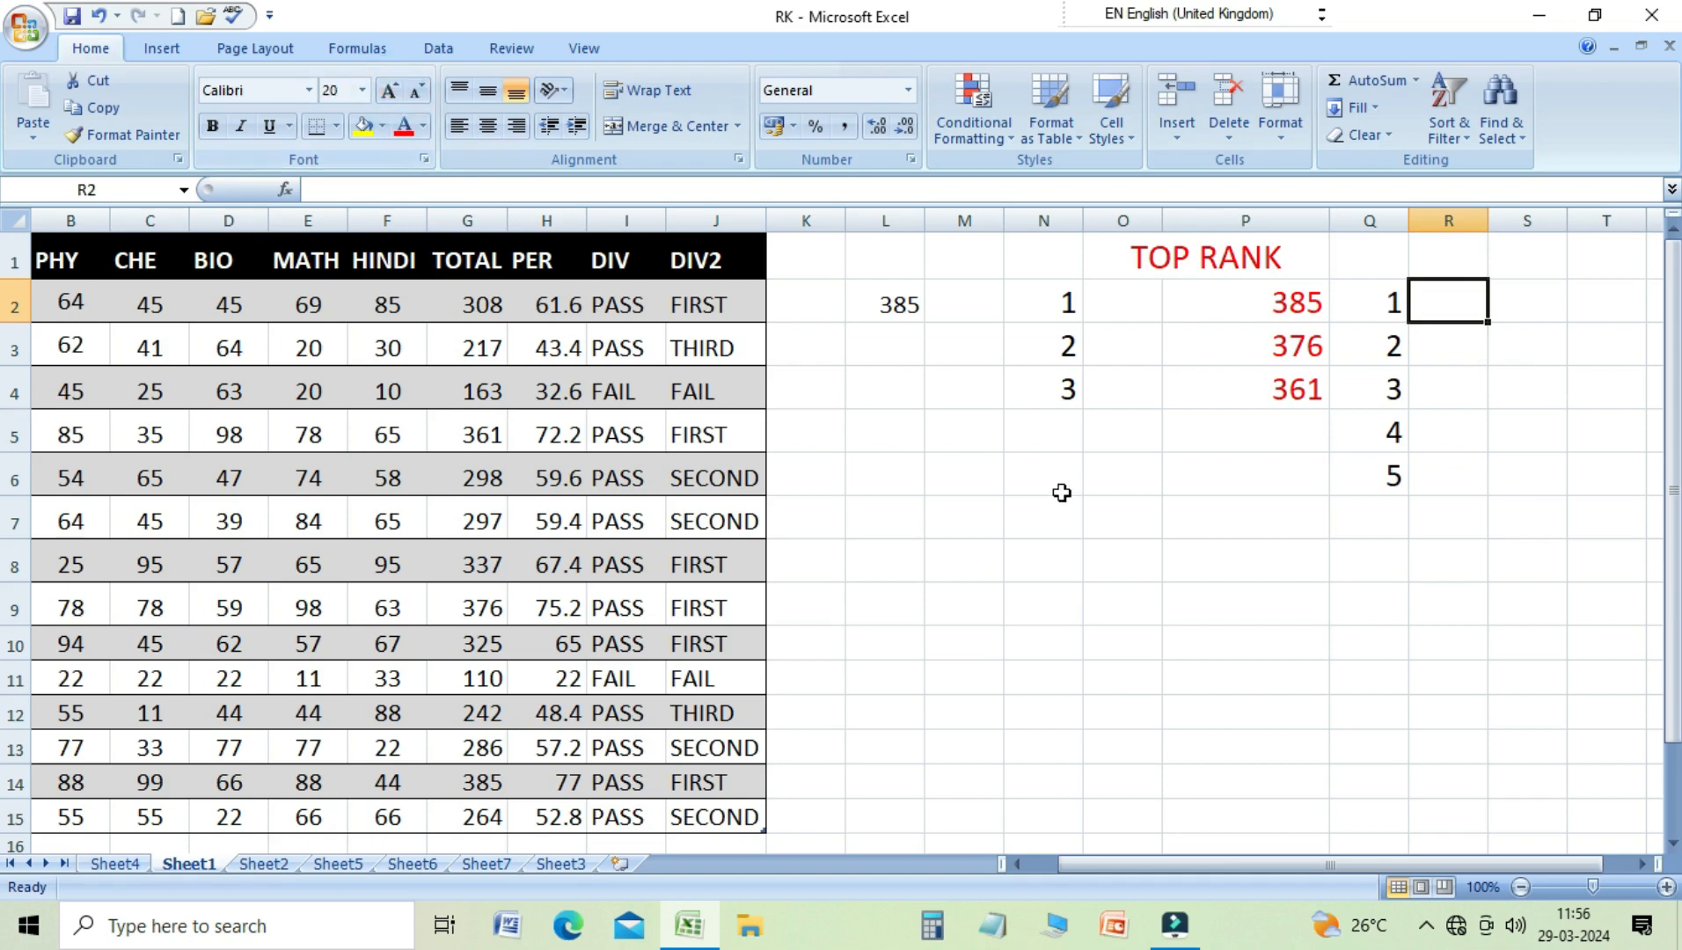
Step: Enter =LARGE(G2:G15,1) in cell R2 to find the highest total
text(=)
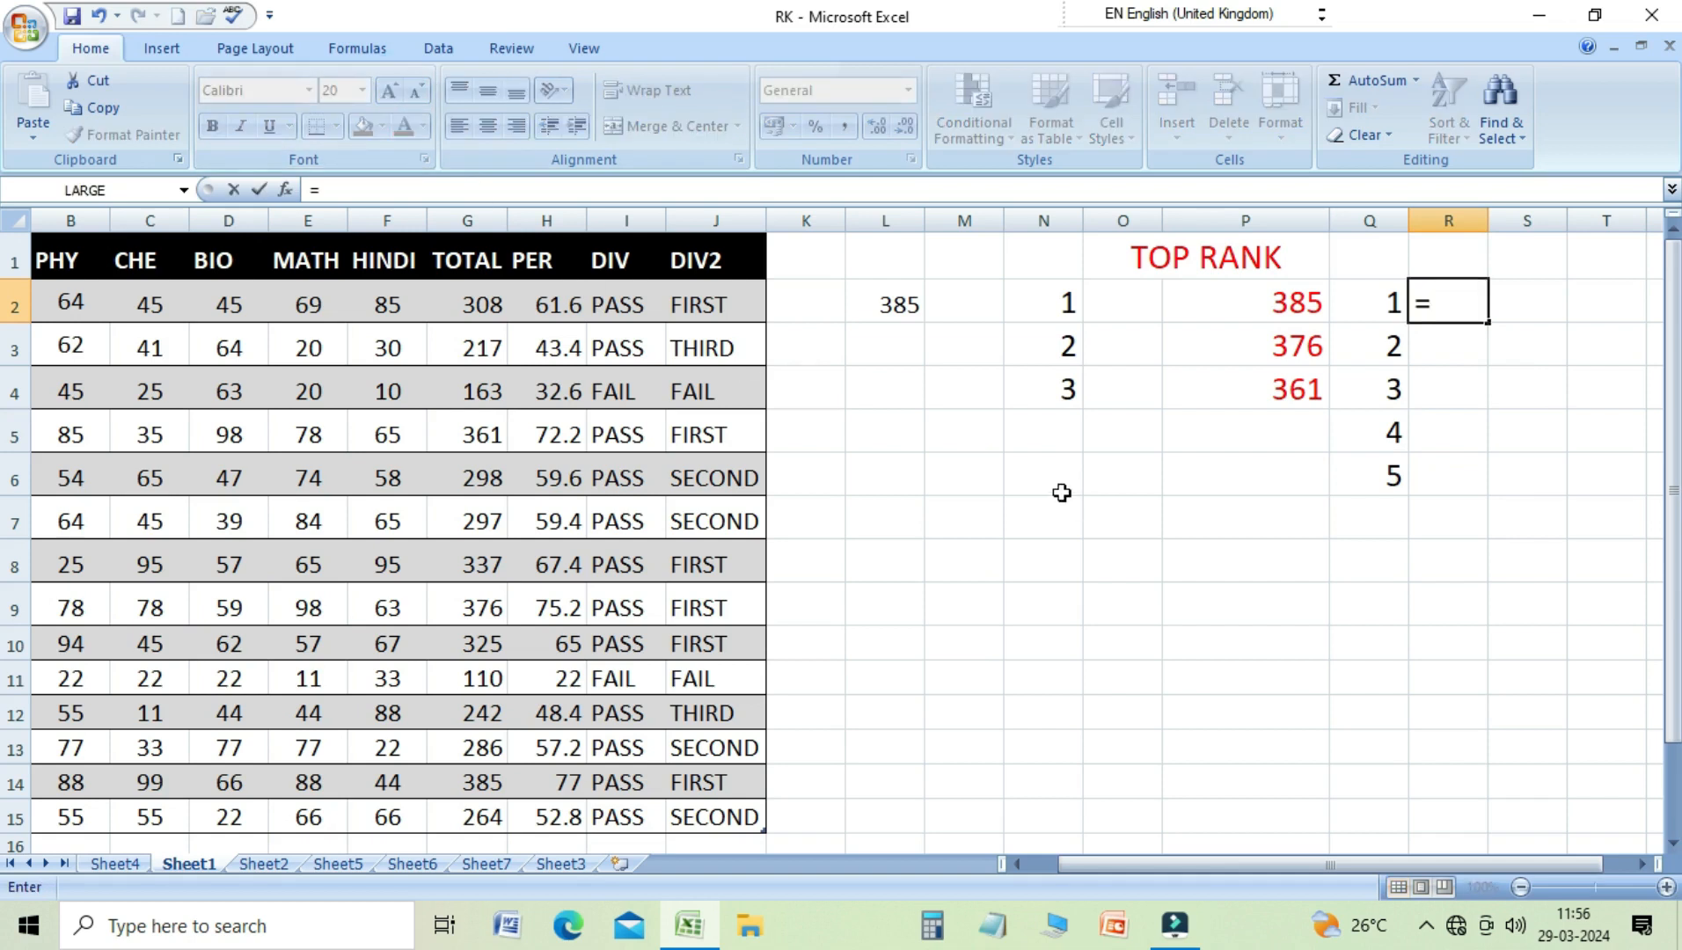
text(LARGE)
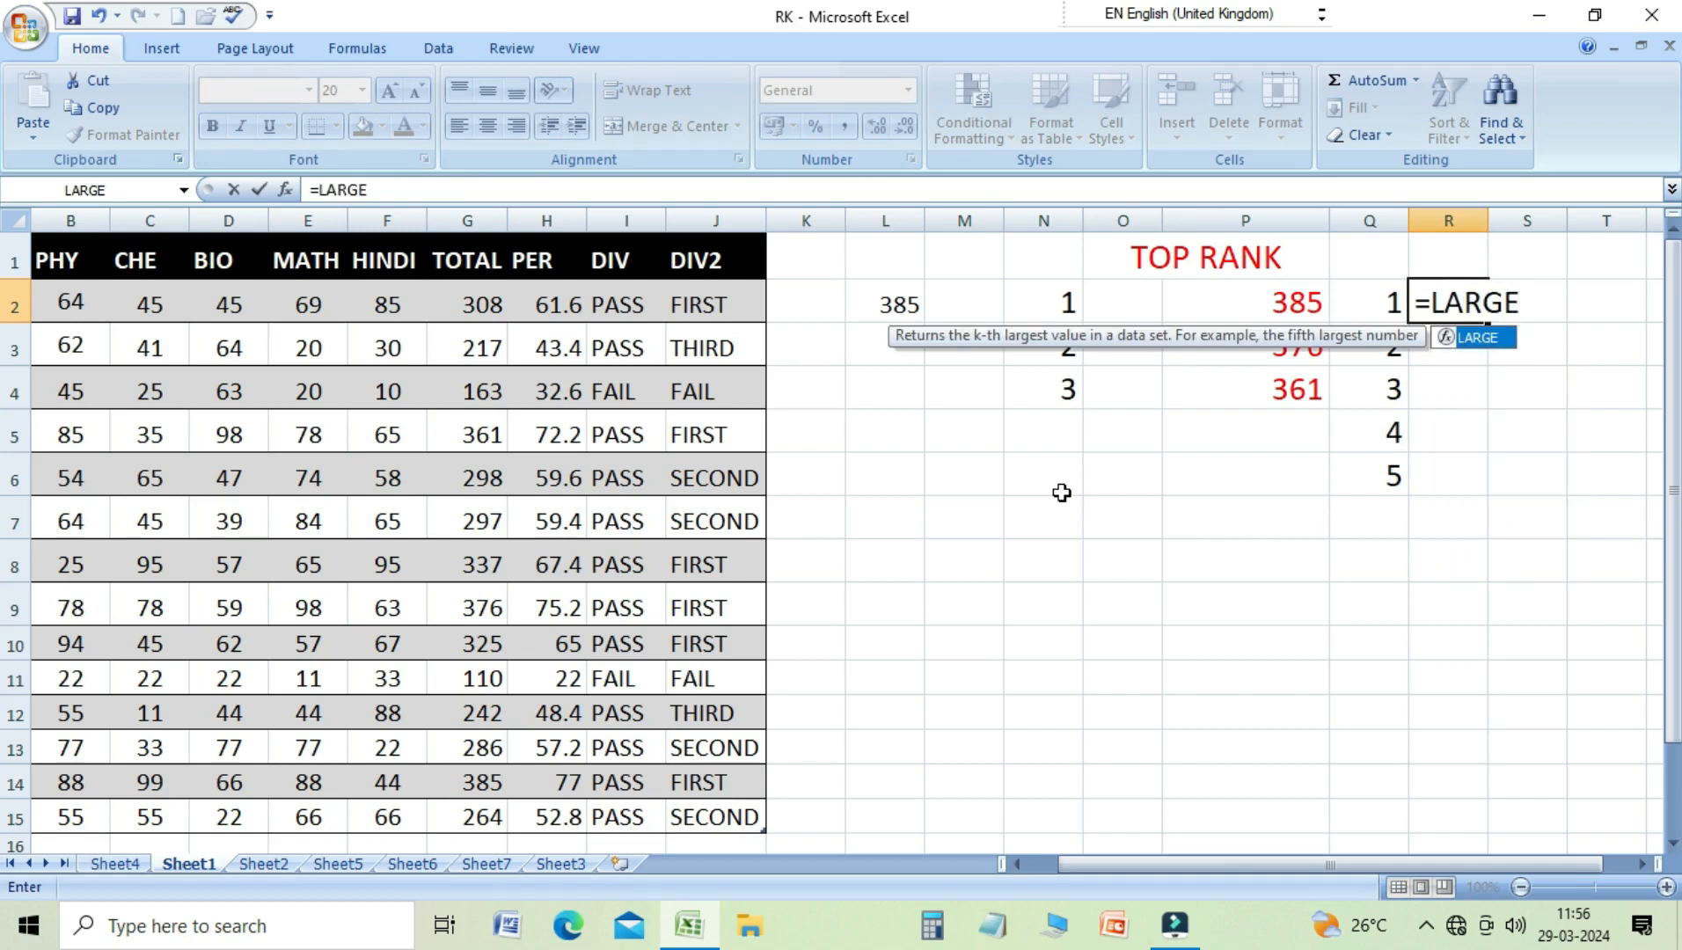
text(()
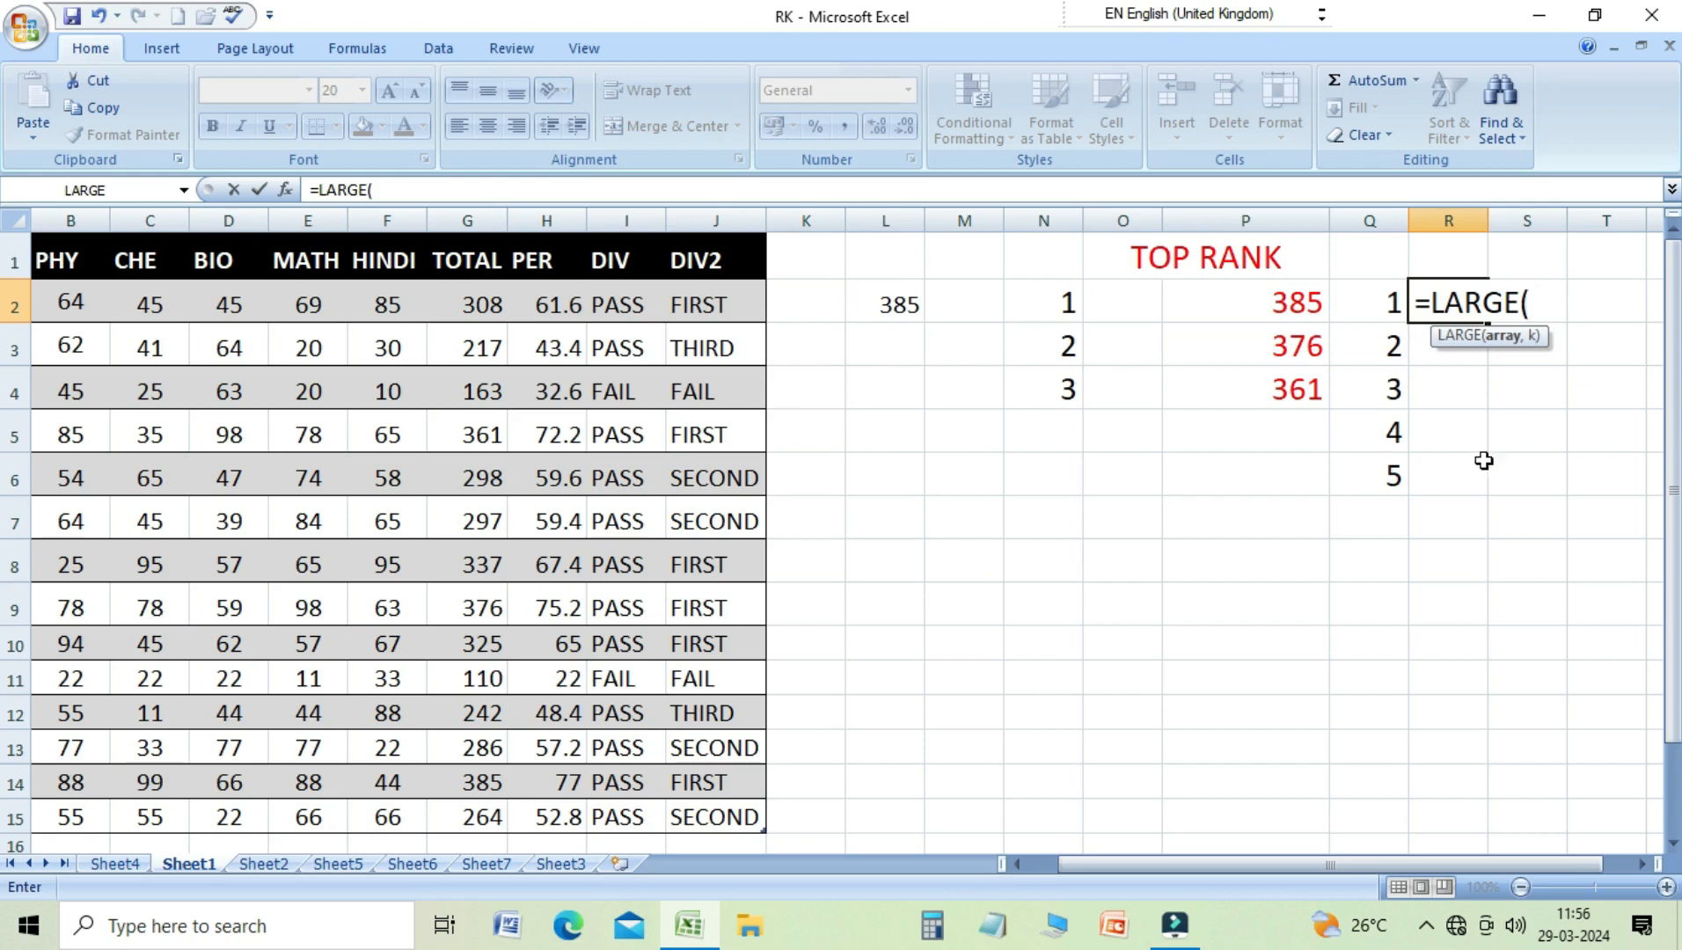
click(453, 315)
drag(453, 315, 457, 807)
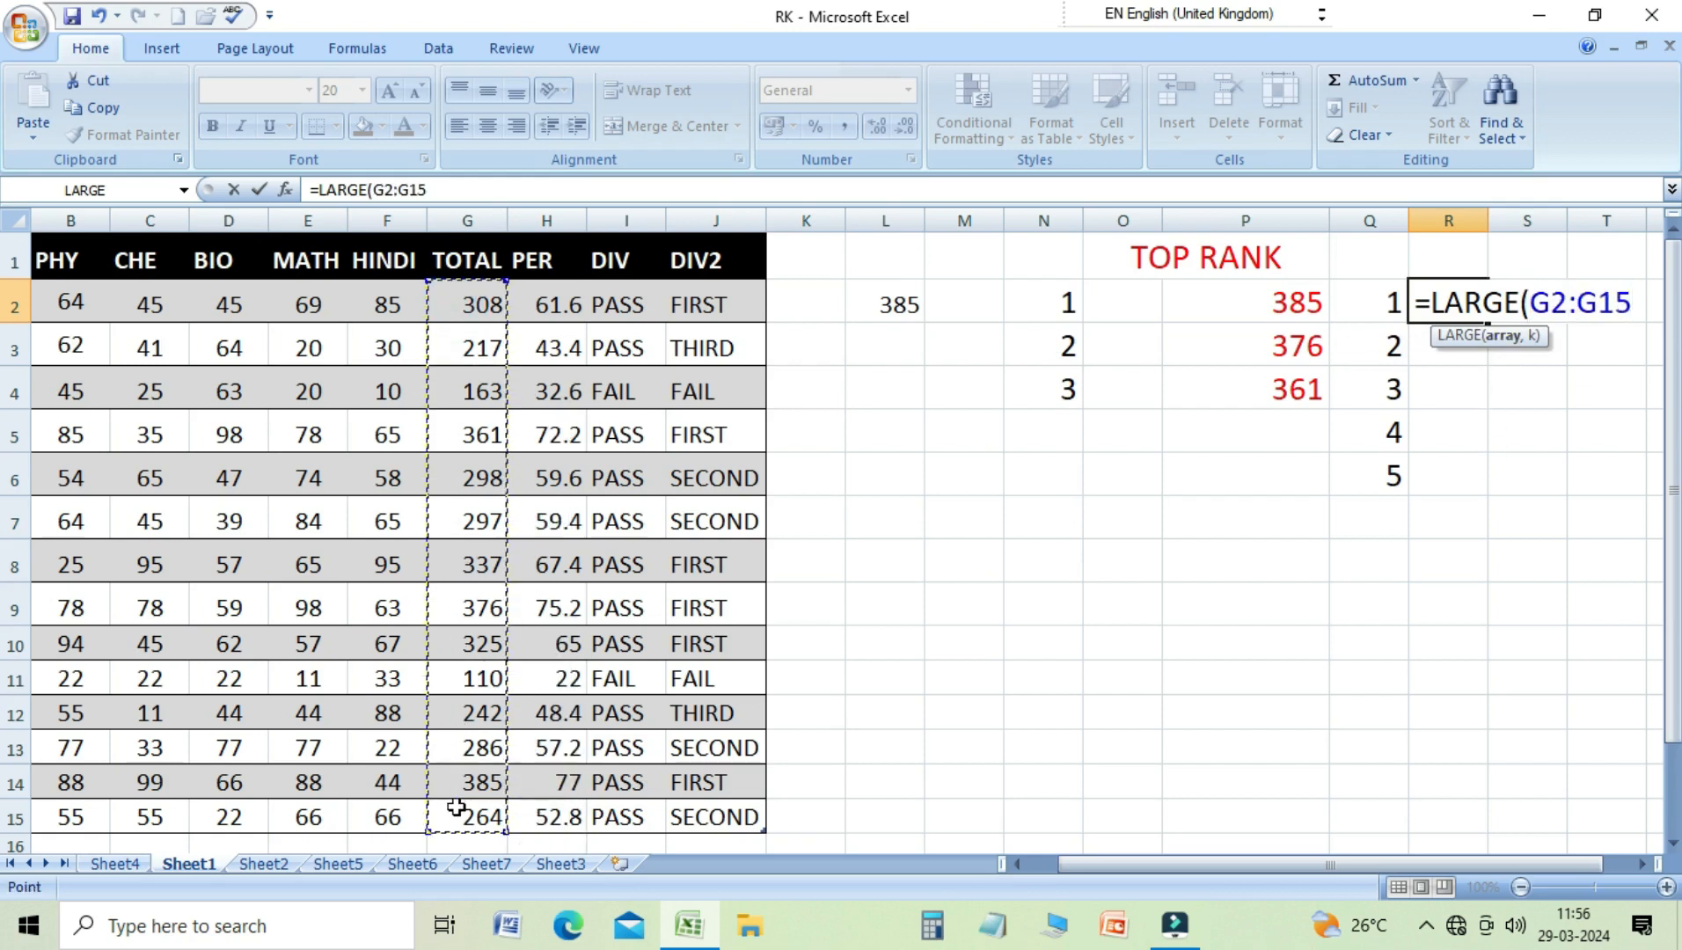
text(,)
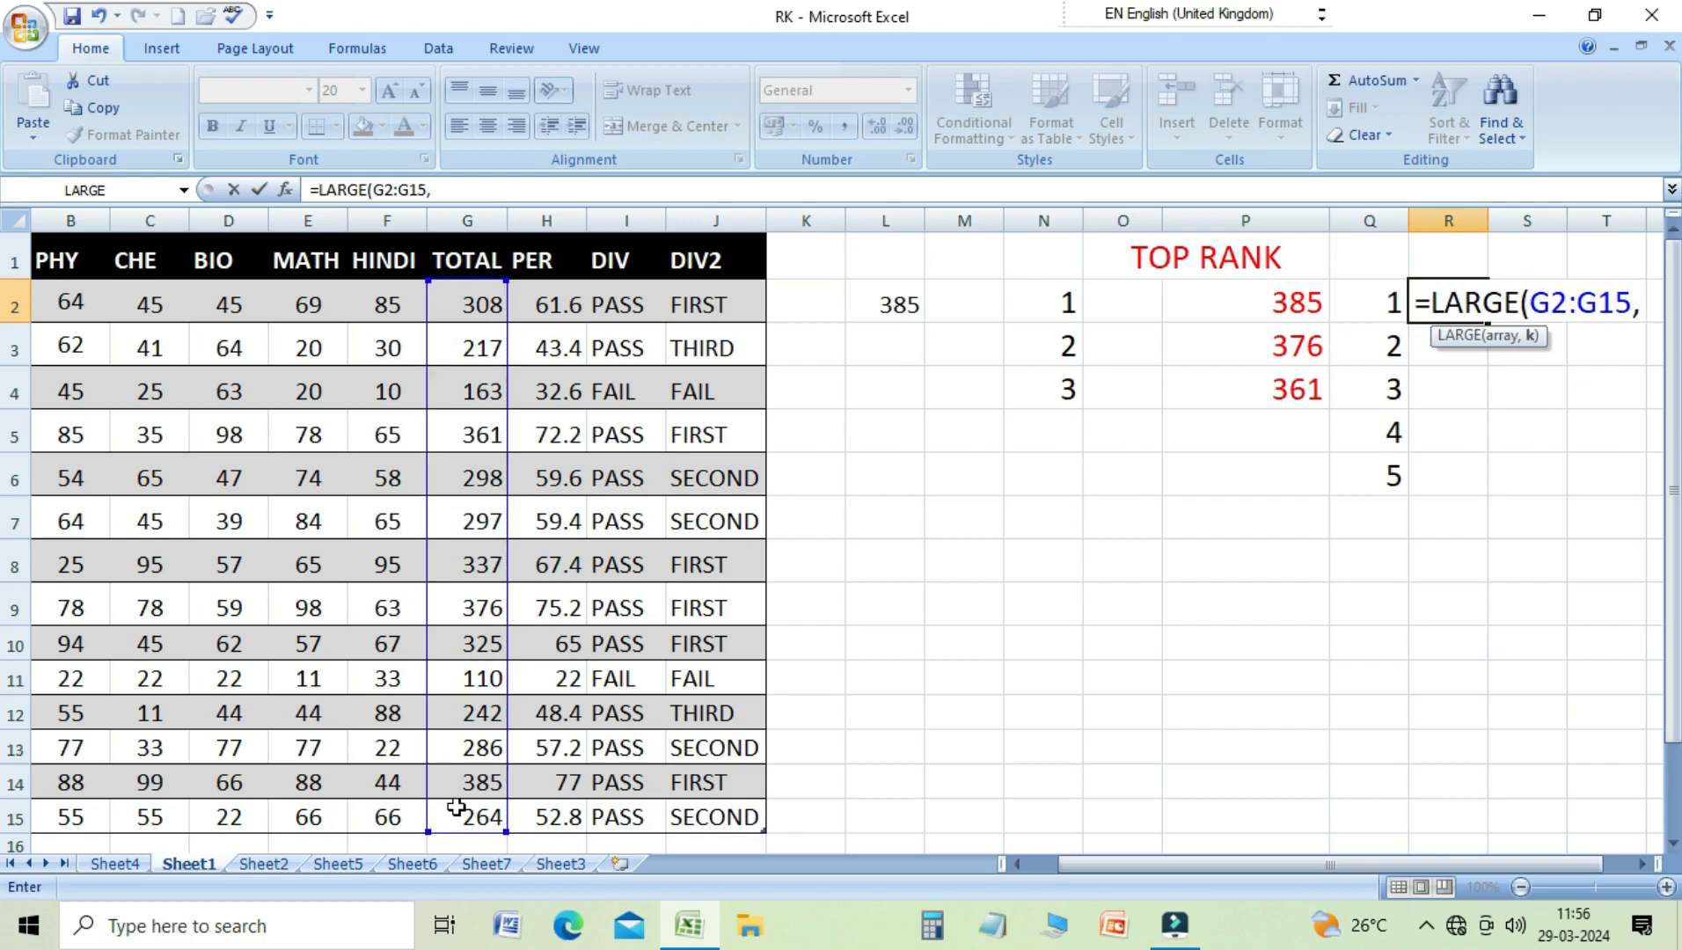
text(1))
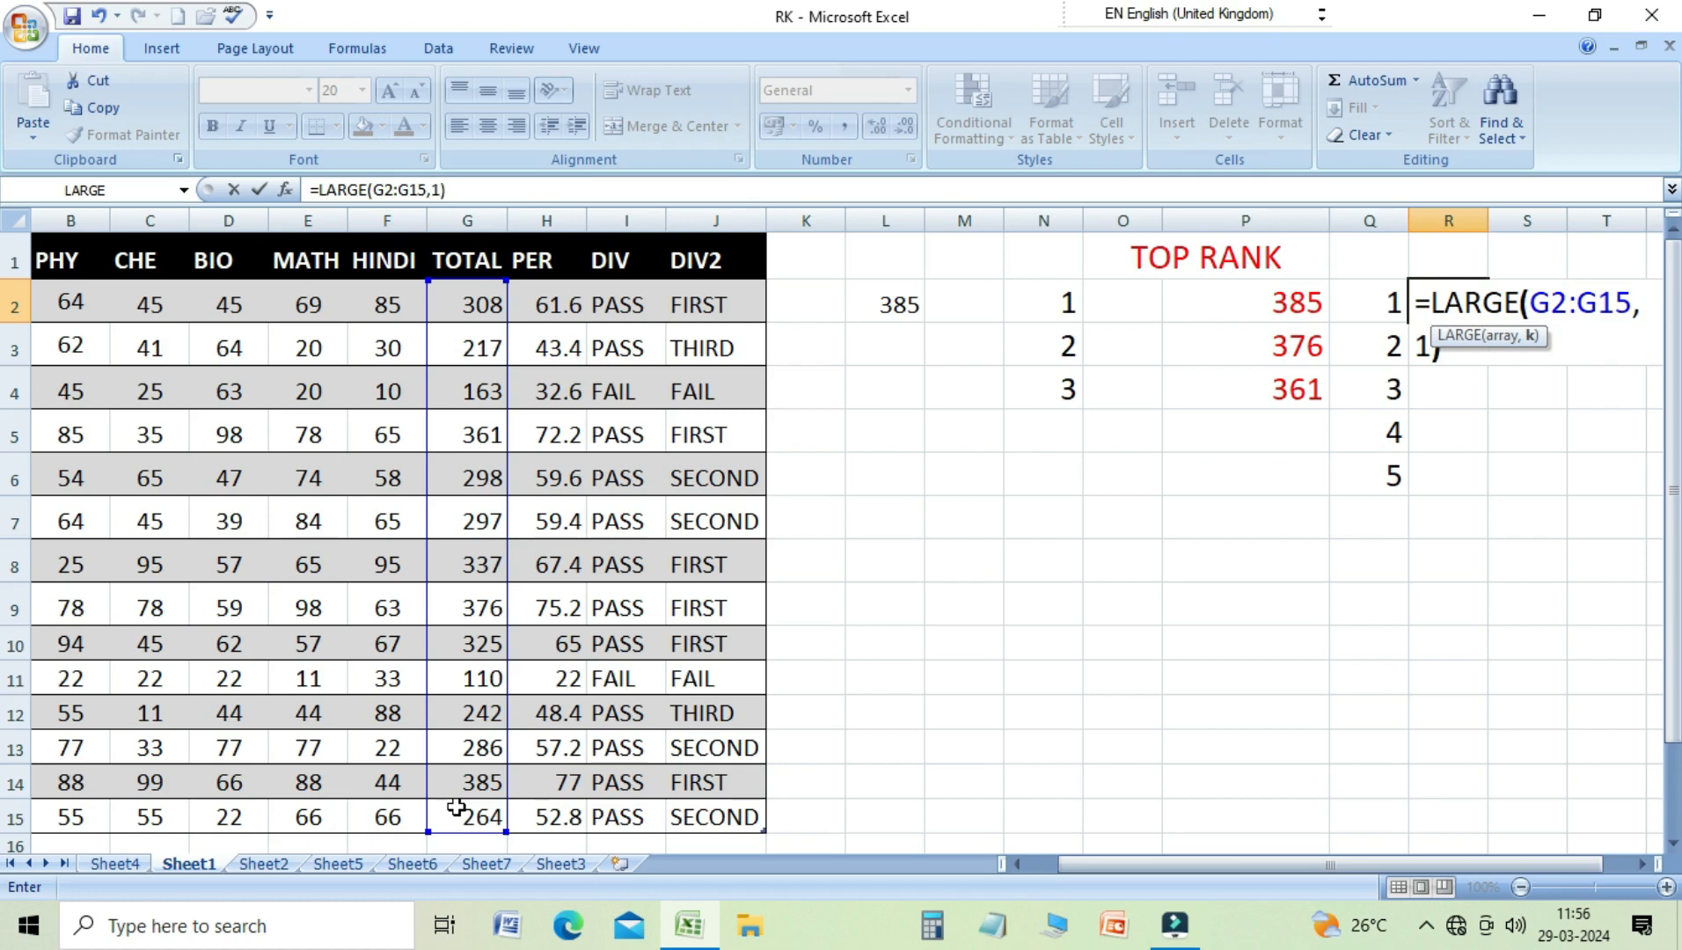
click(1640, 869)
click(1639, 869)
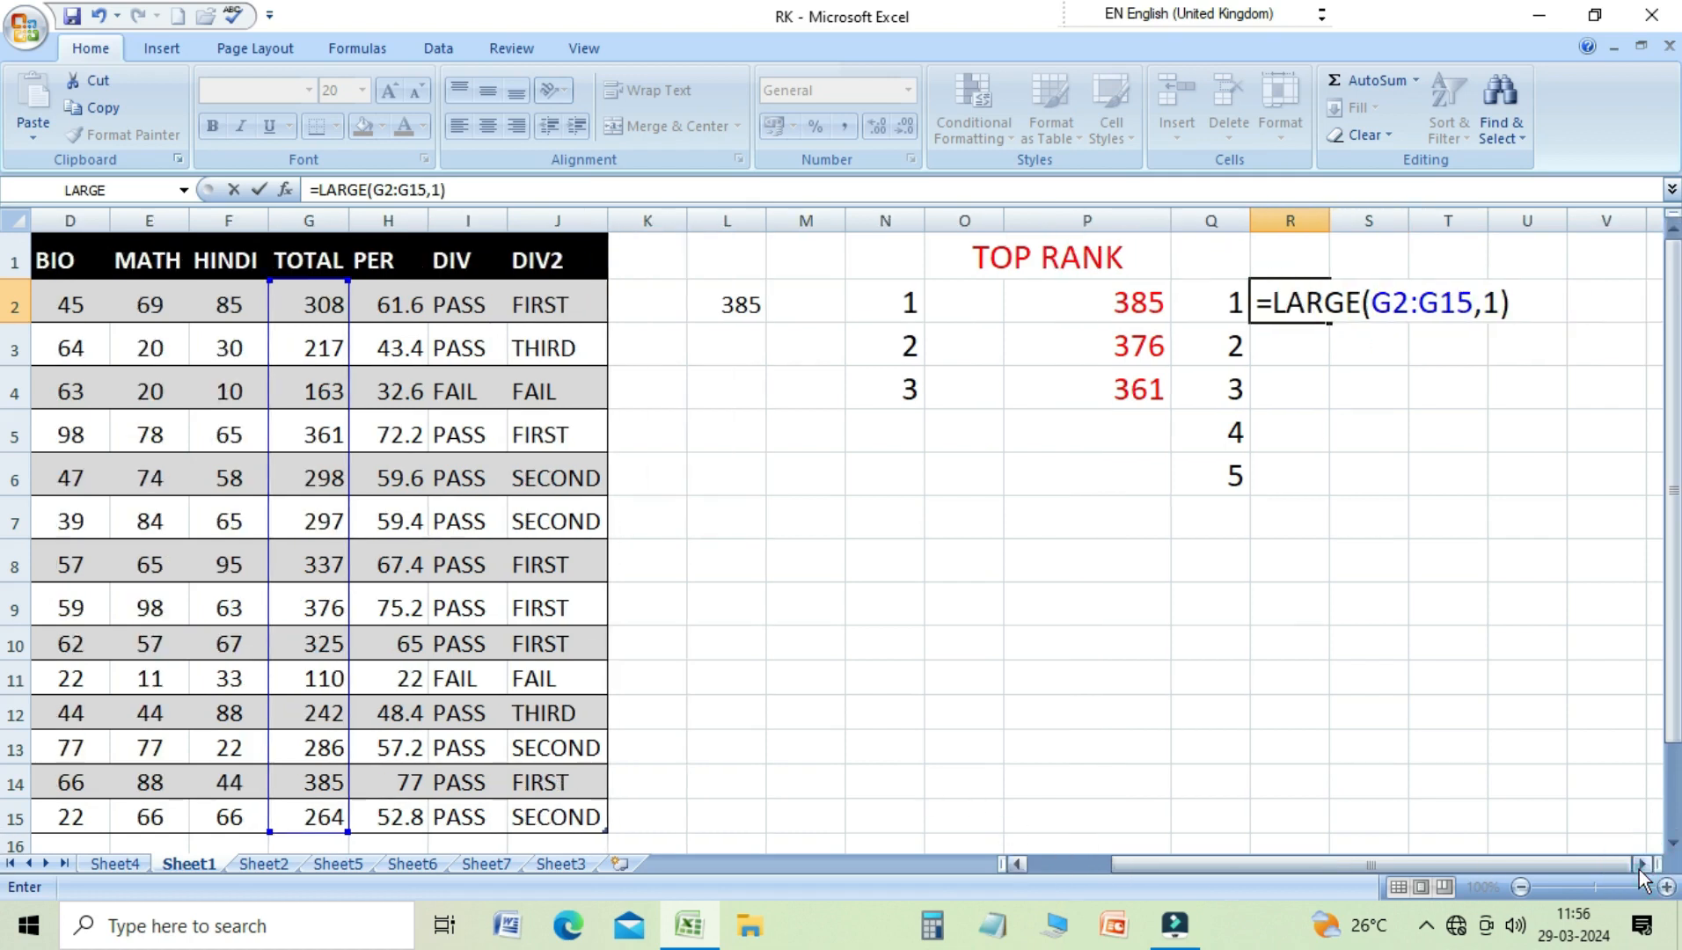
key(Return)
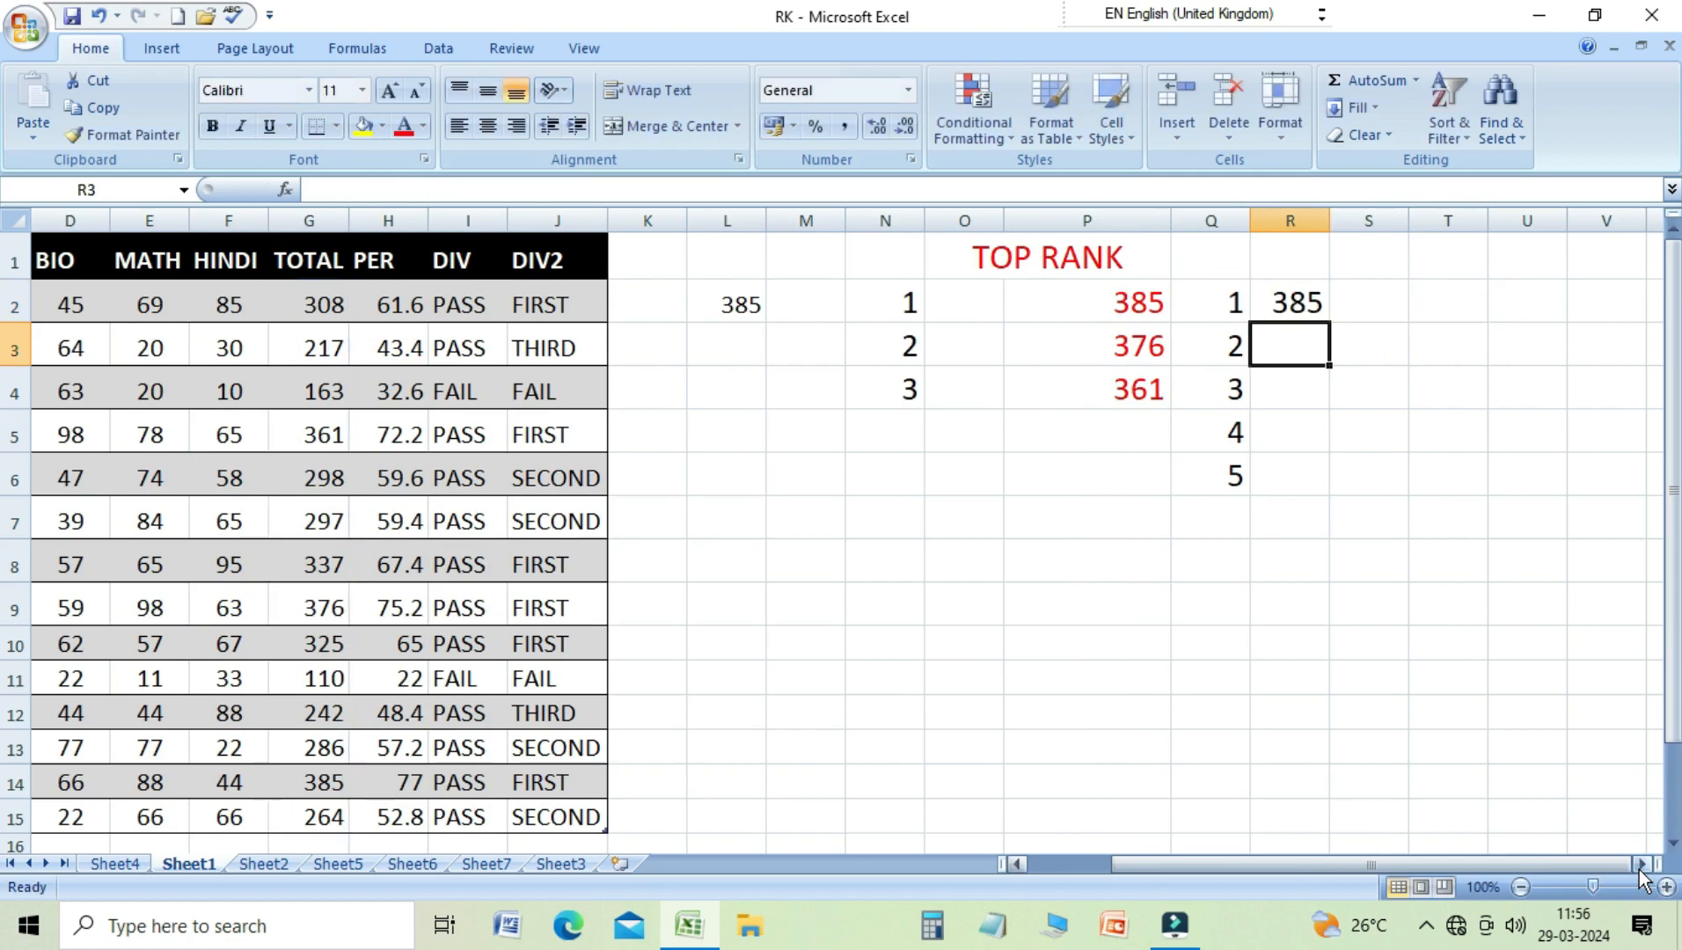
Step: Try filling the R2 formula down to R6, and clear the copies in R3 to R6
key(Up)
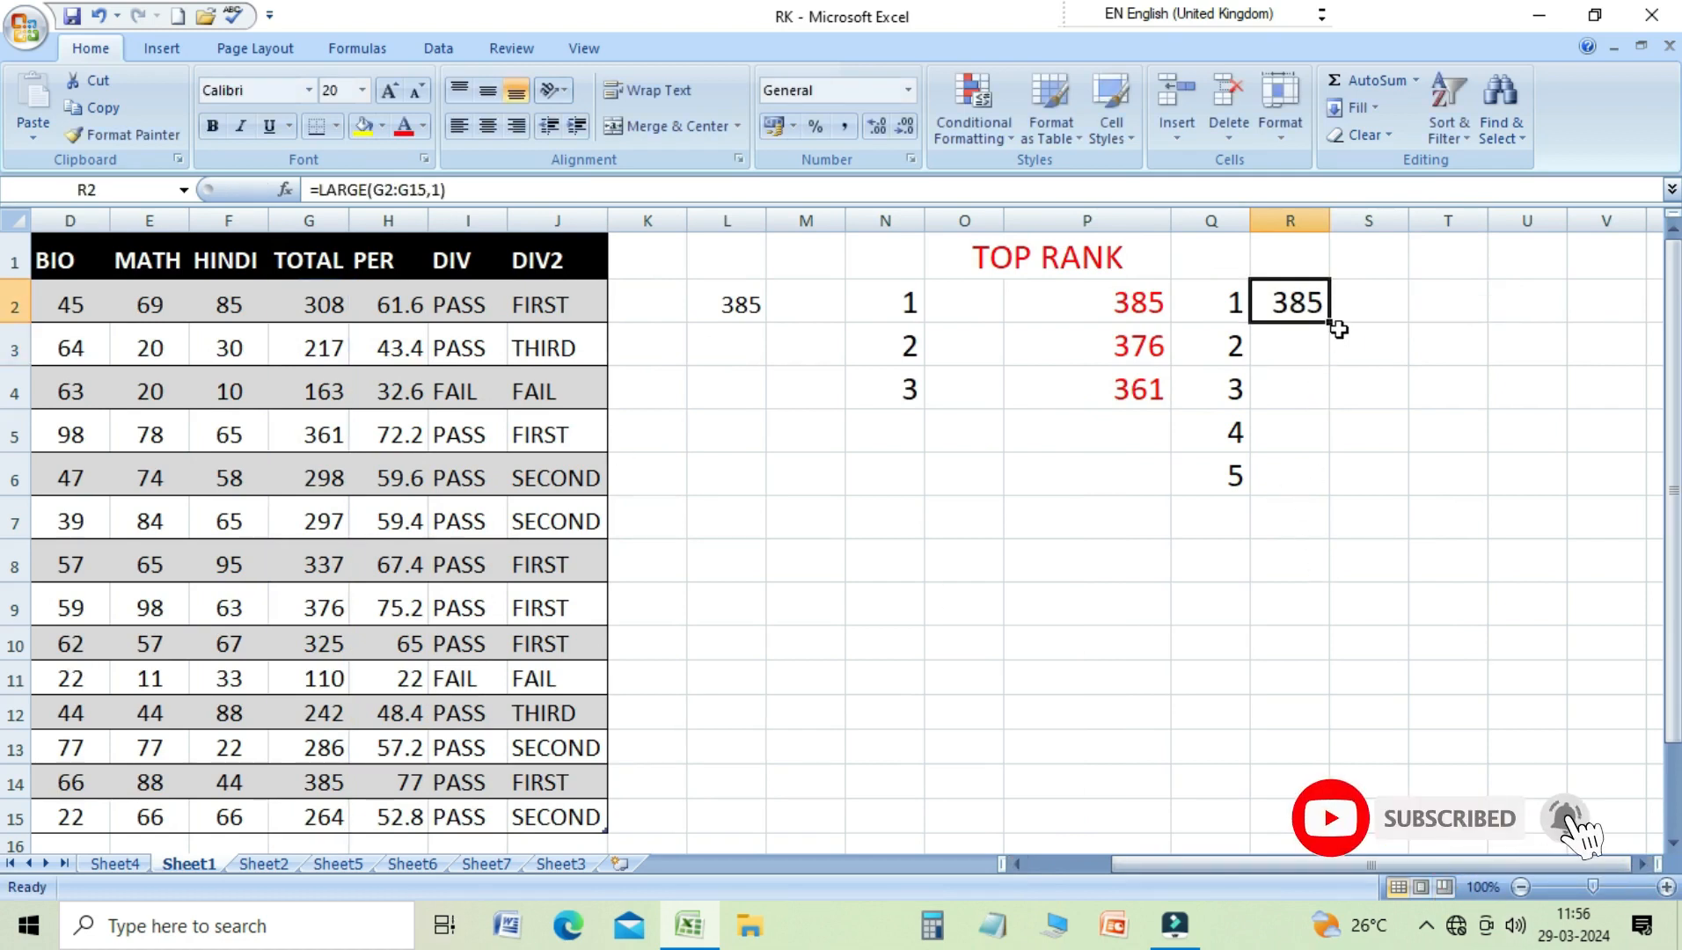
drag(1332, 325, 1334, 482)
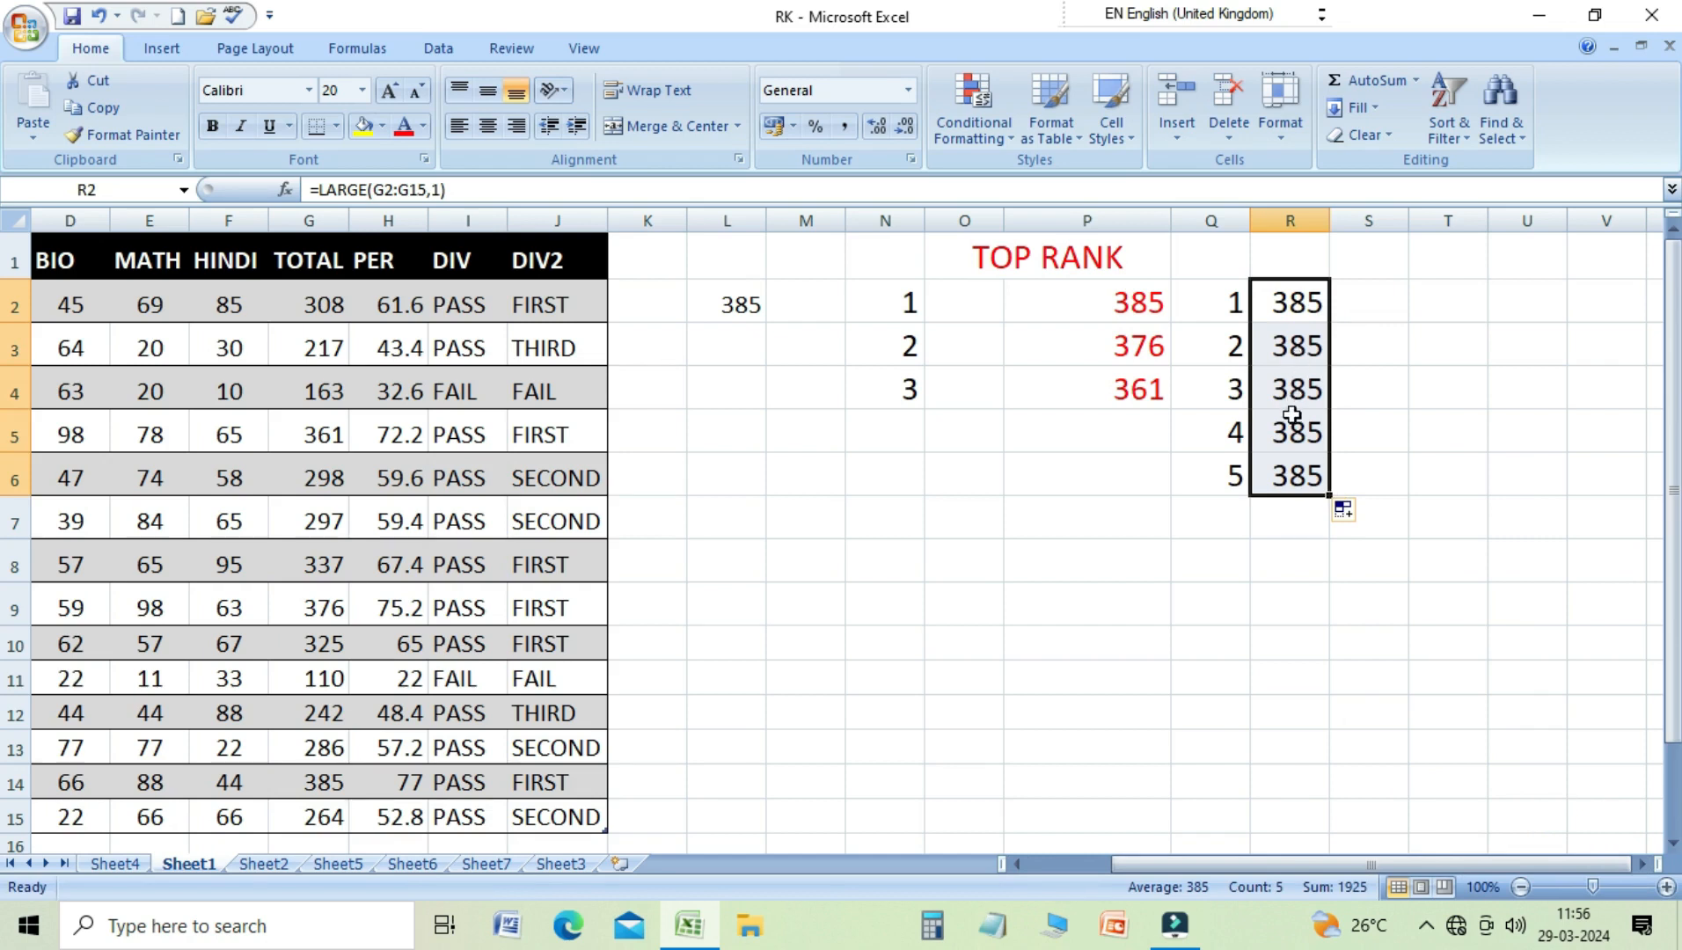
drag(1295, 346, 1294, 468)
key(Delete)
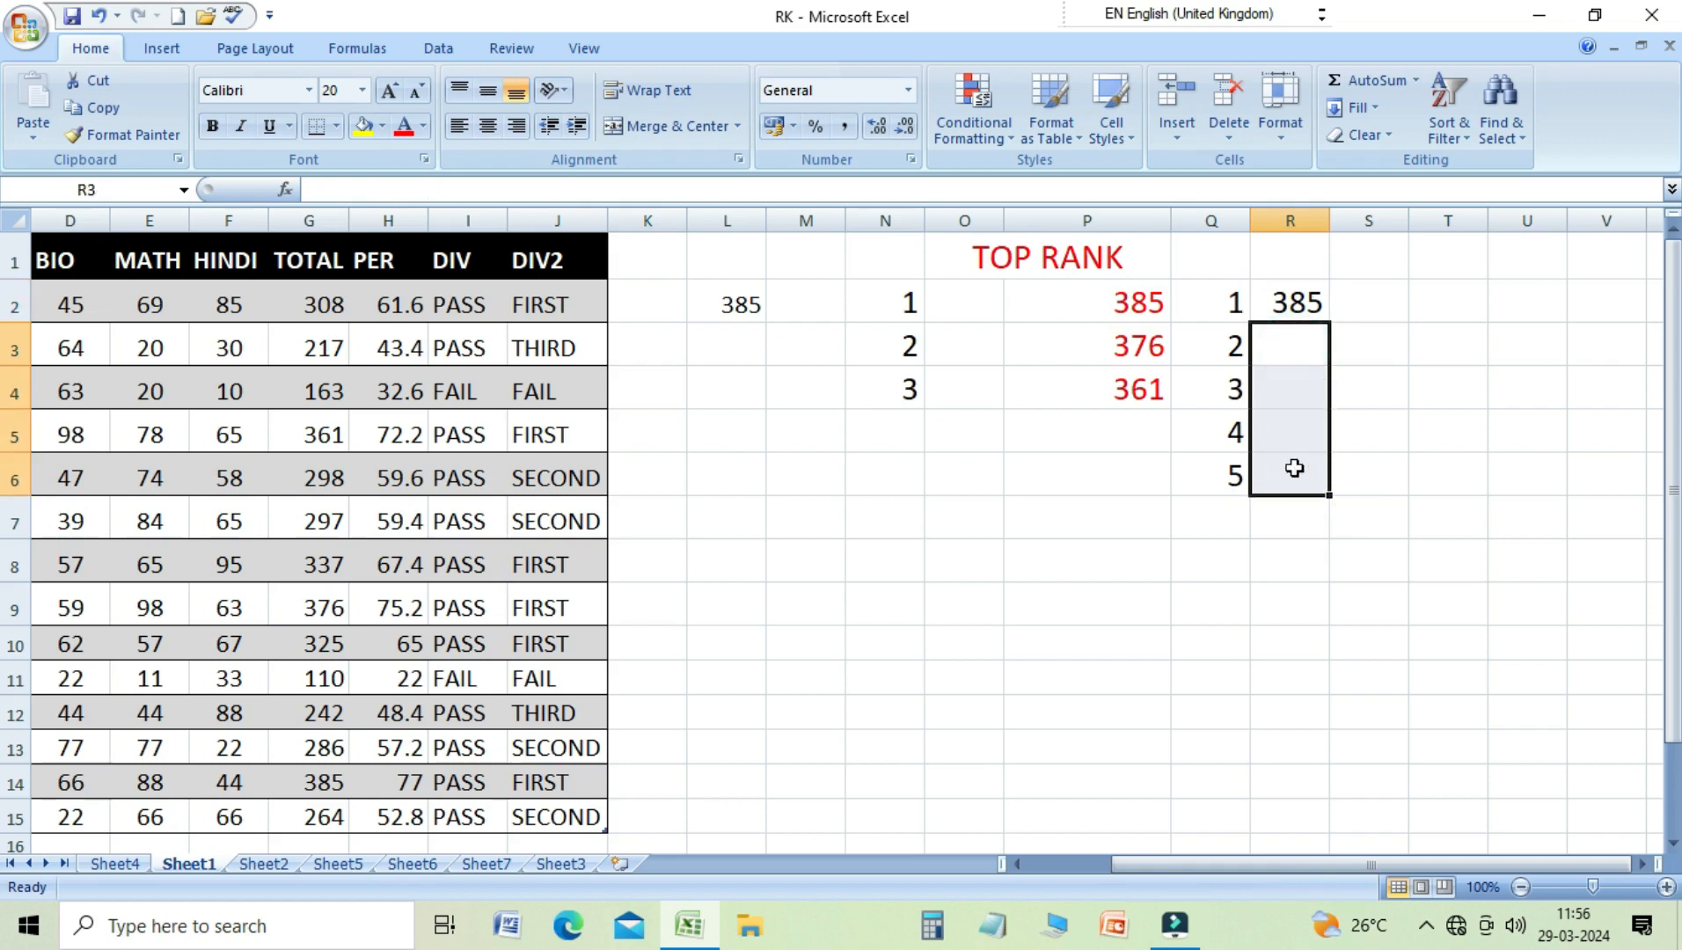
Step: Retype the LARGE formula in cell R2 with the totals G2:G15 as the array and 1 as the rank
click(1298, 304)
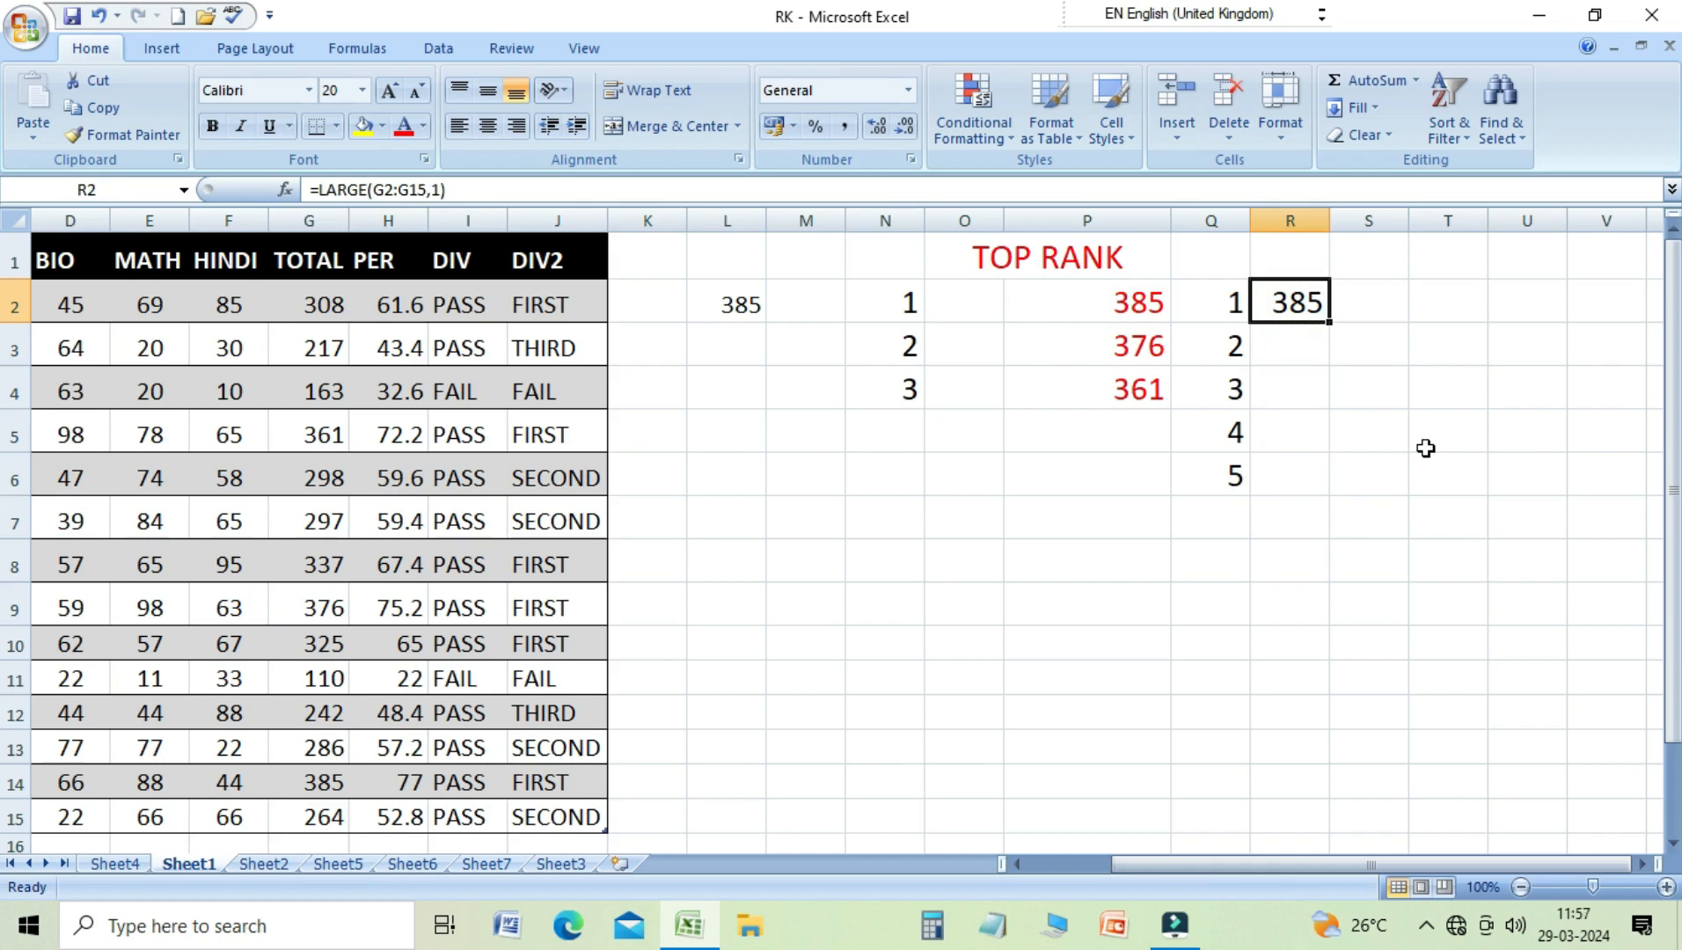
text(=LARGE)
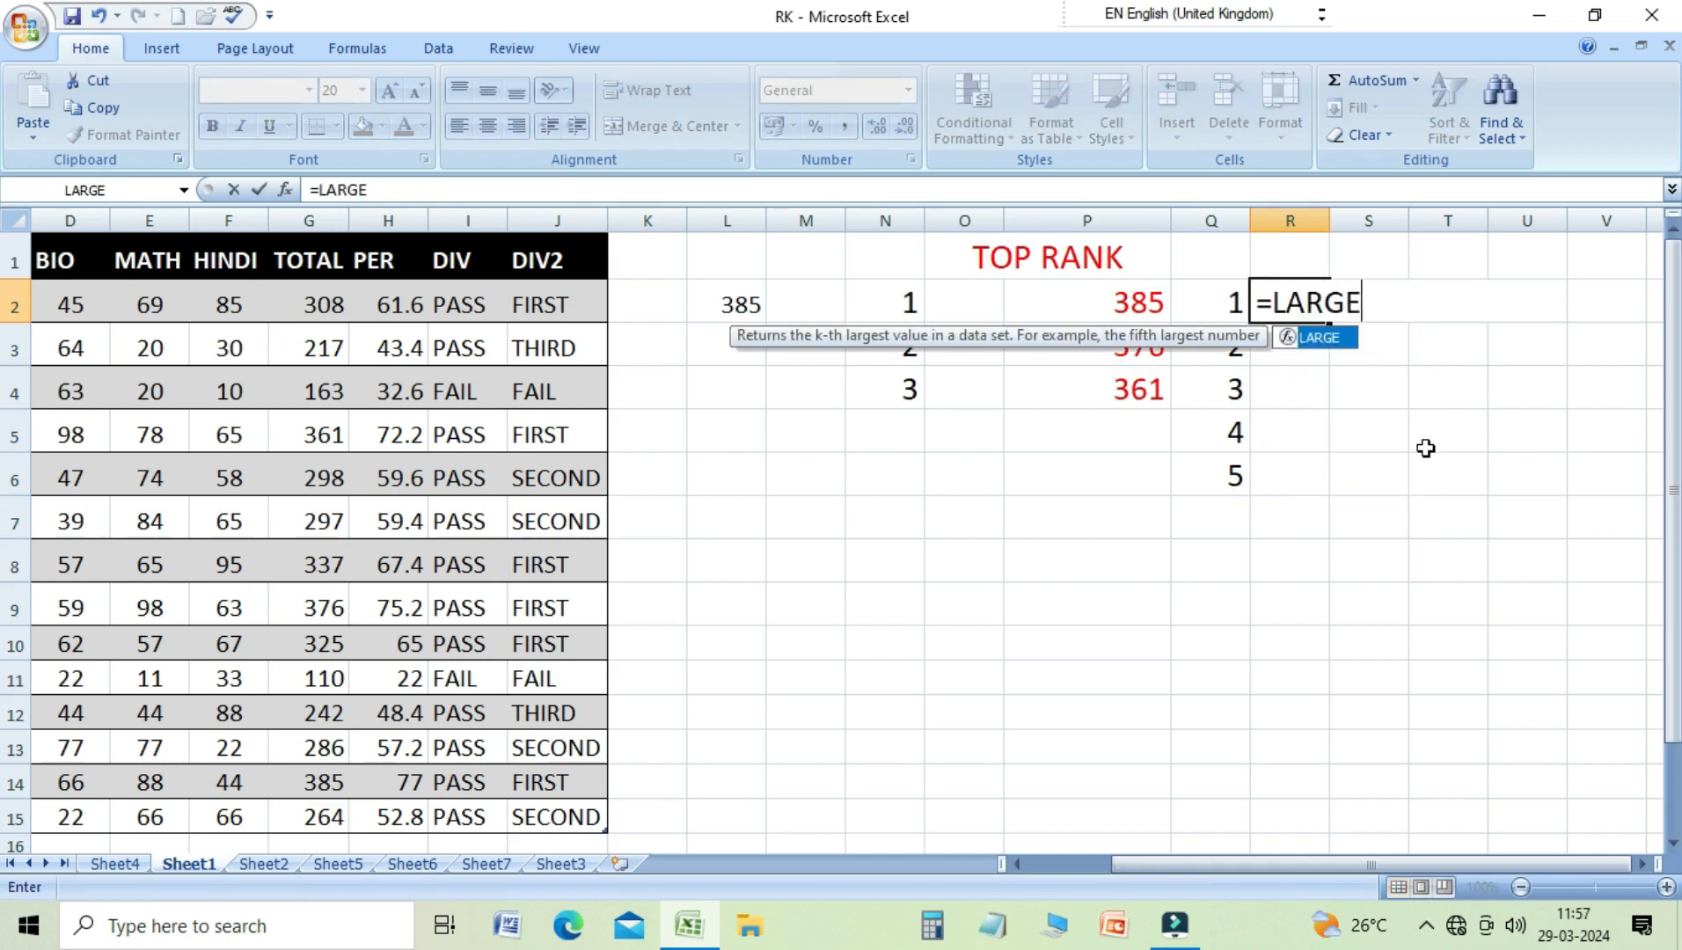
text(()
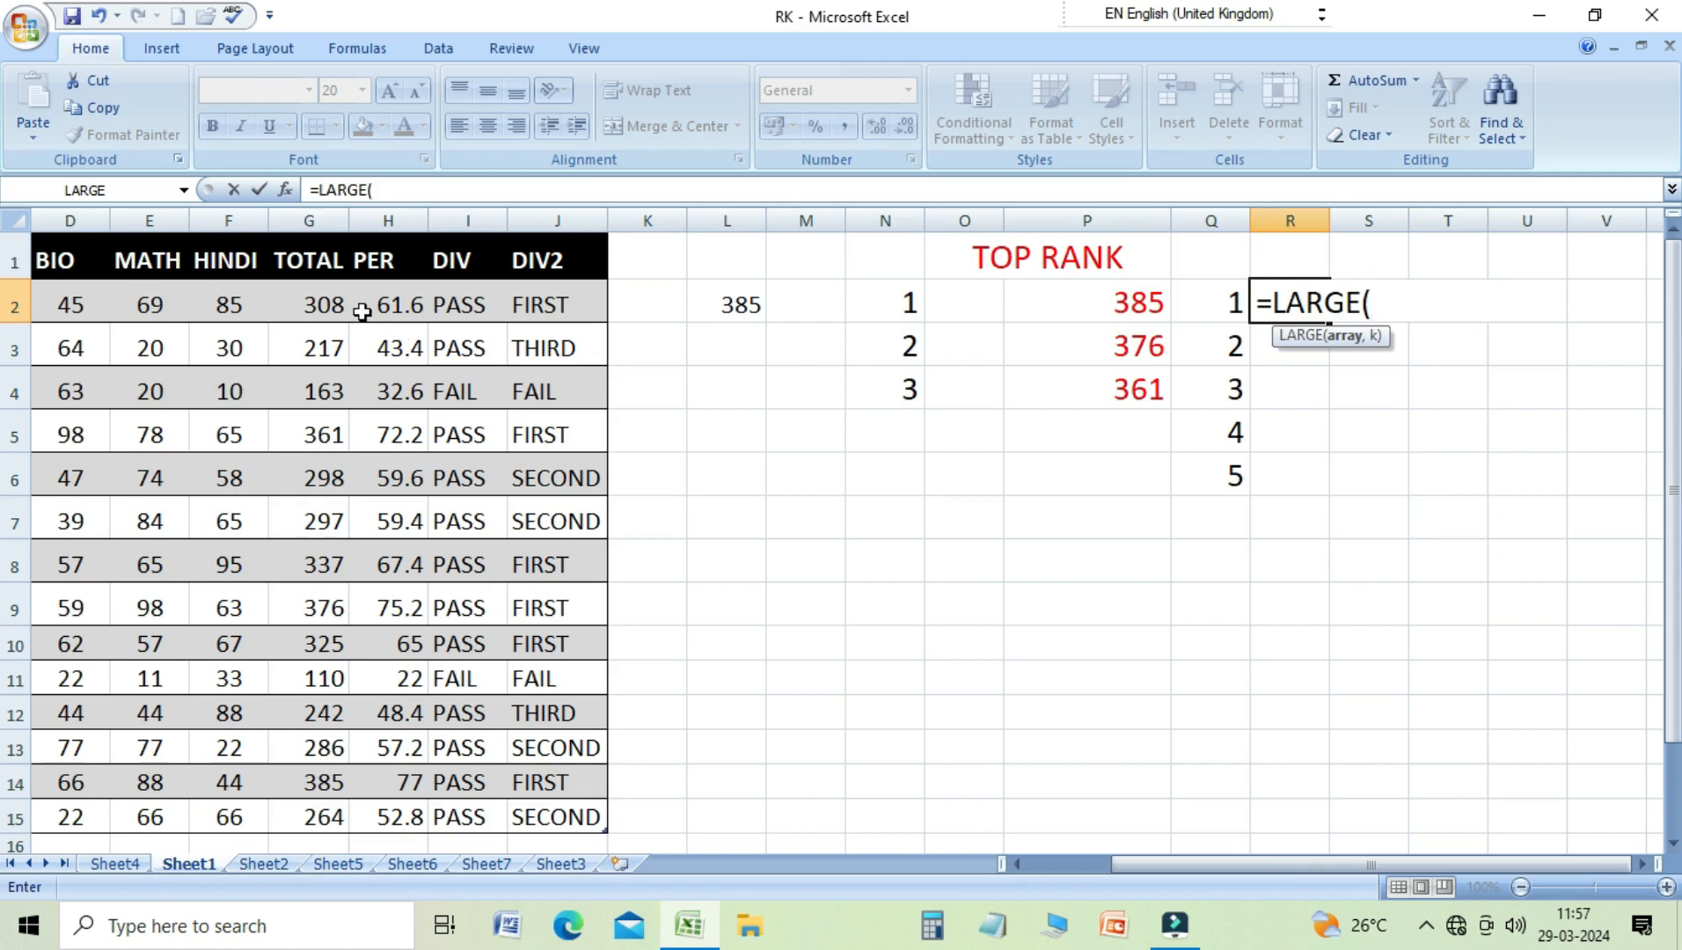
drag(318, 305, 315, 814)
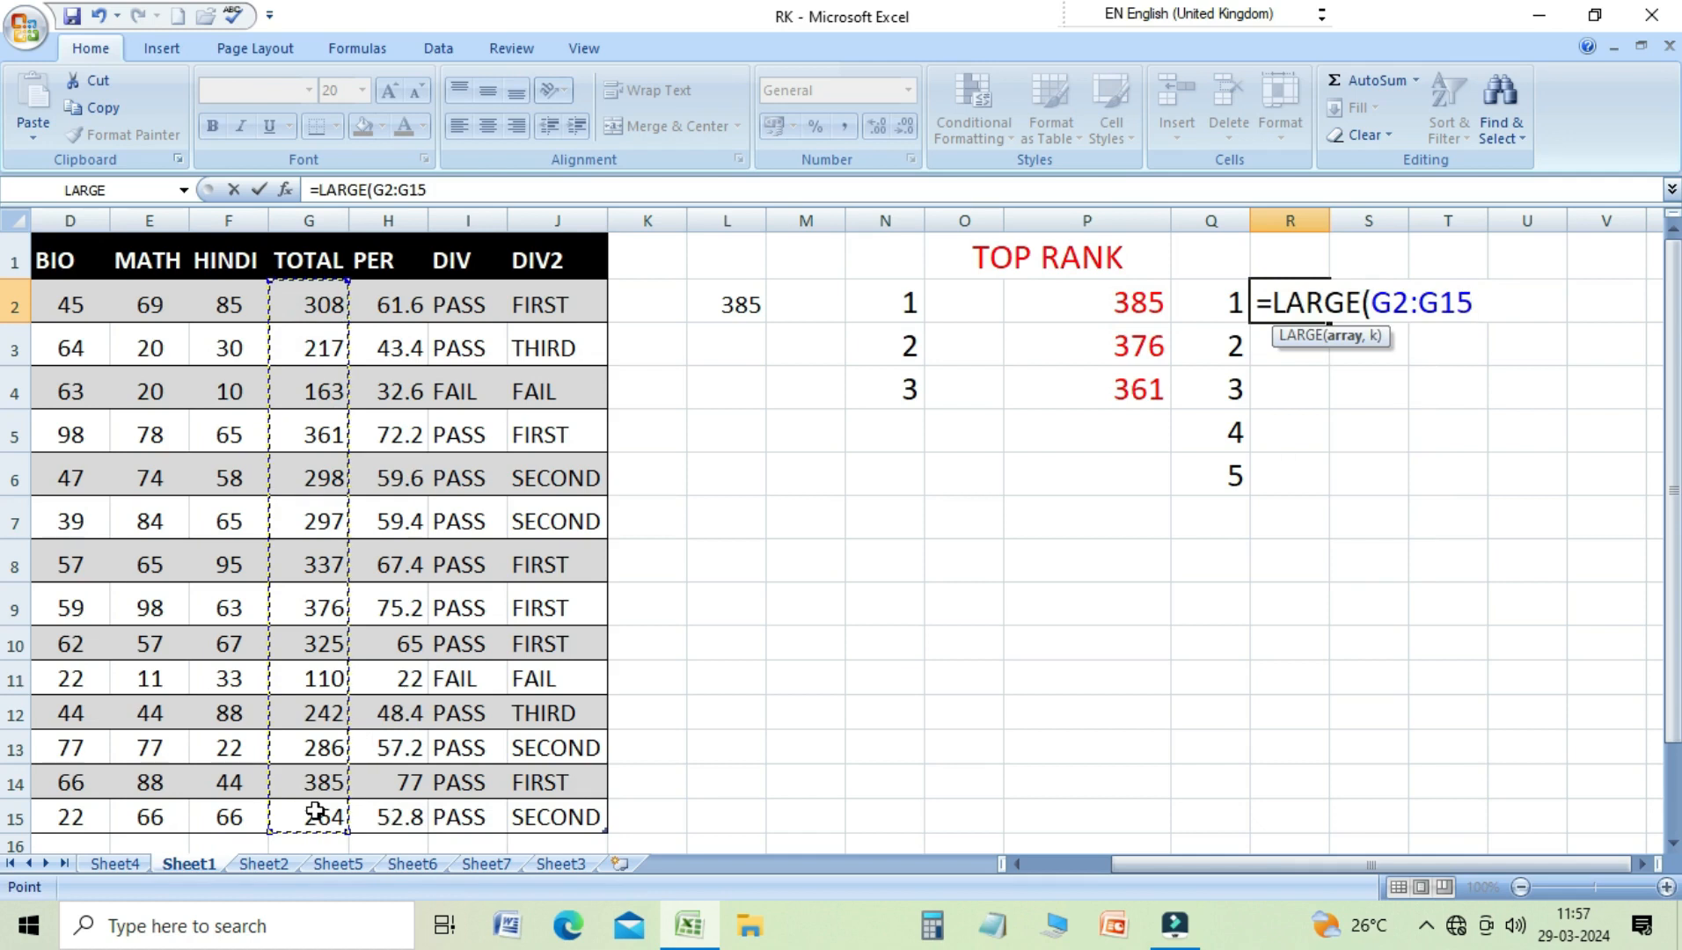
text(,1)
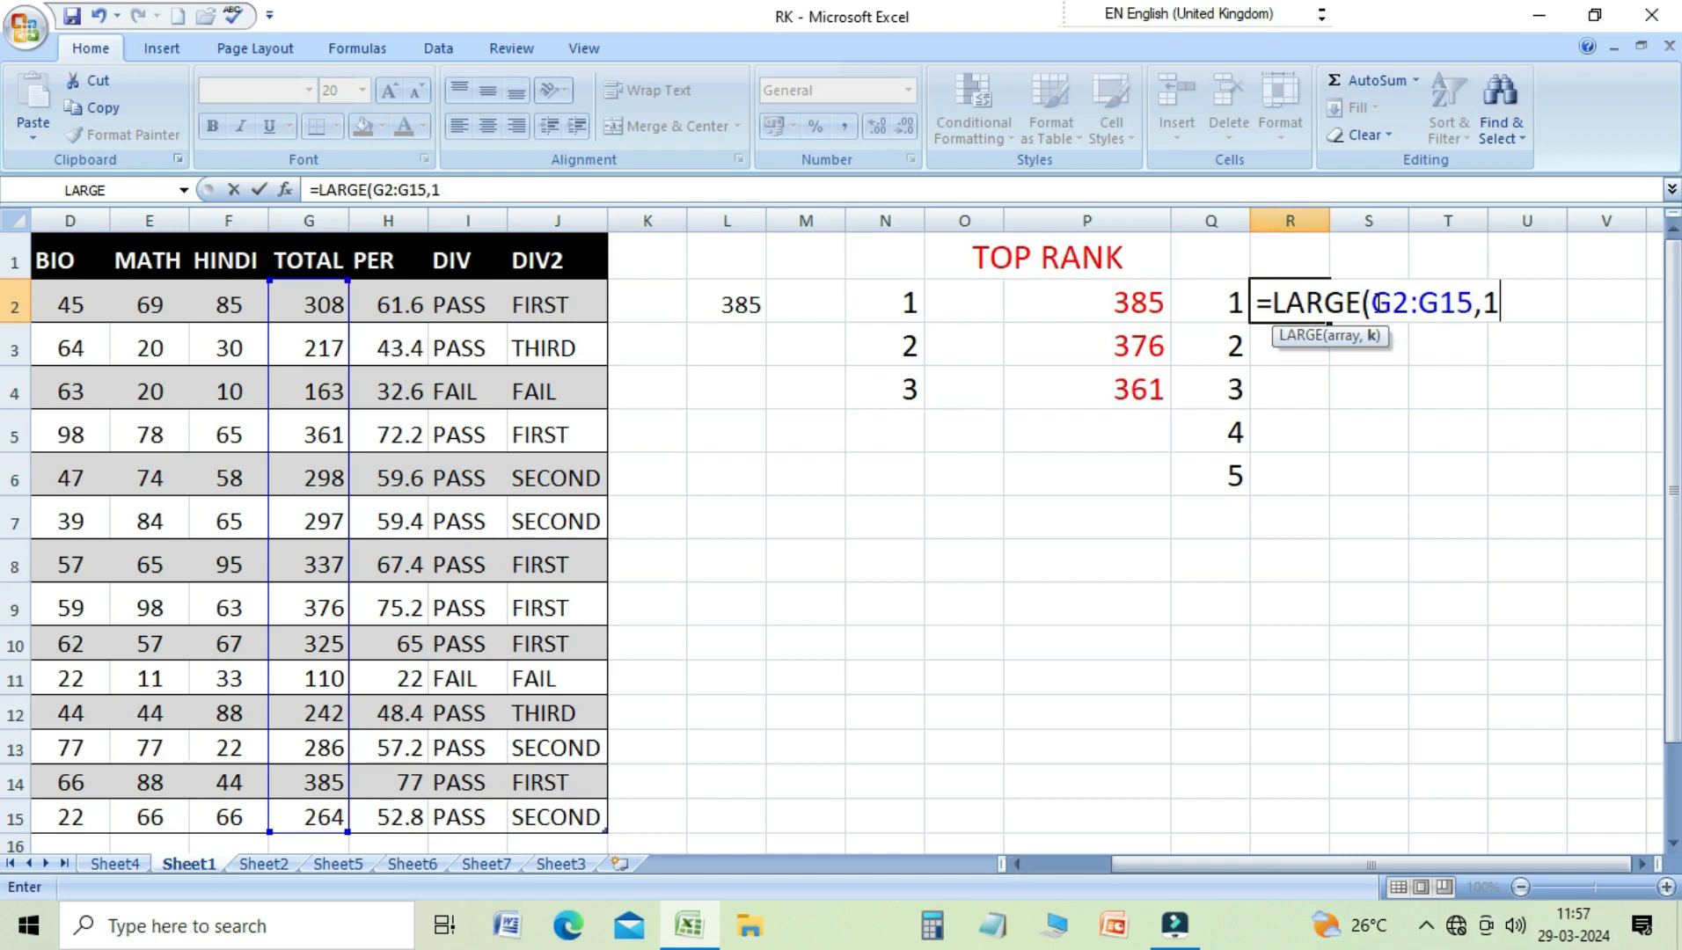
Step: Make the formula's range absolute as $G$2:$G$15 and fill the completed formula from R2 down to R6
drag(1373, 301, 1473, 304)
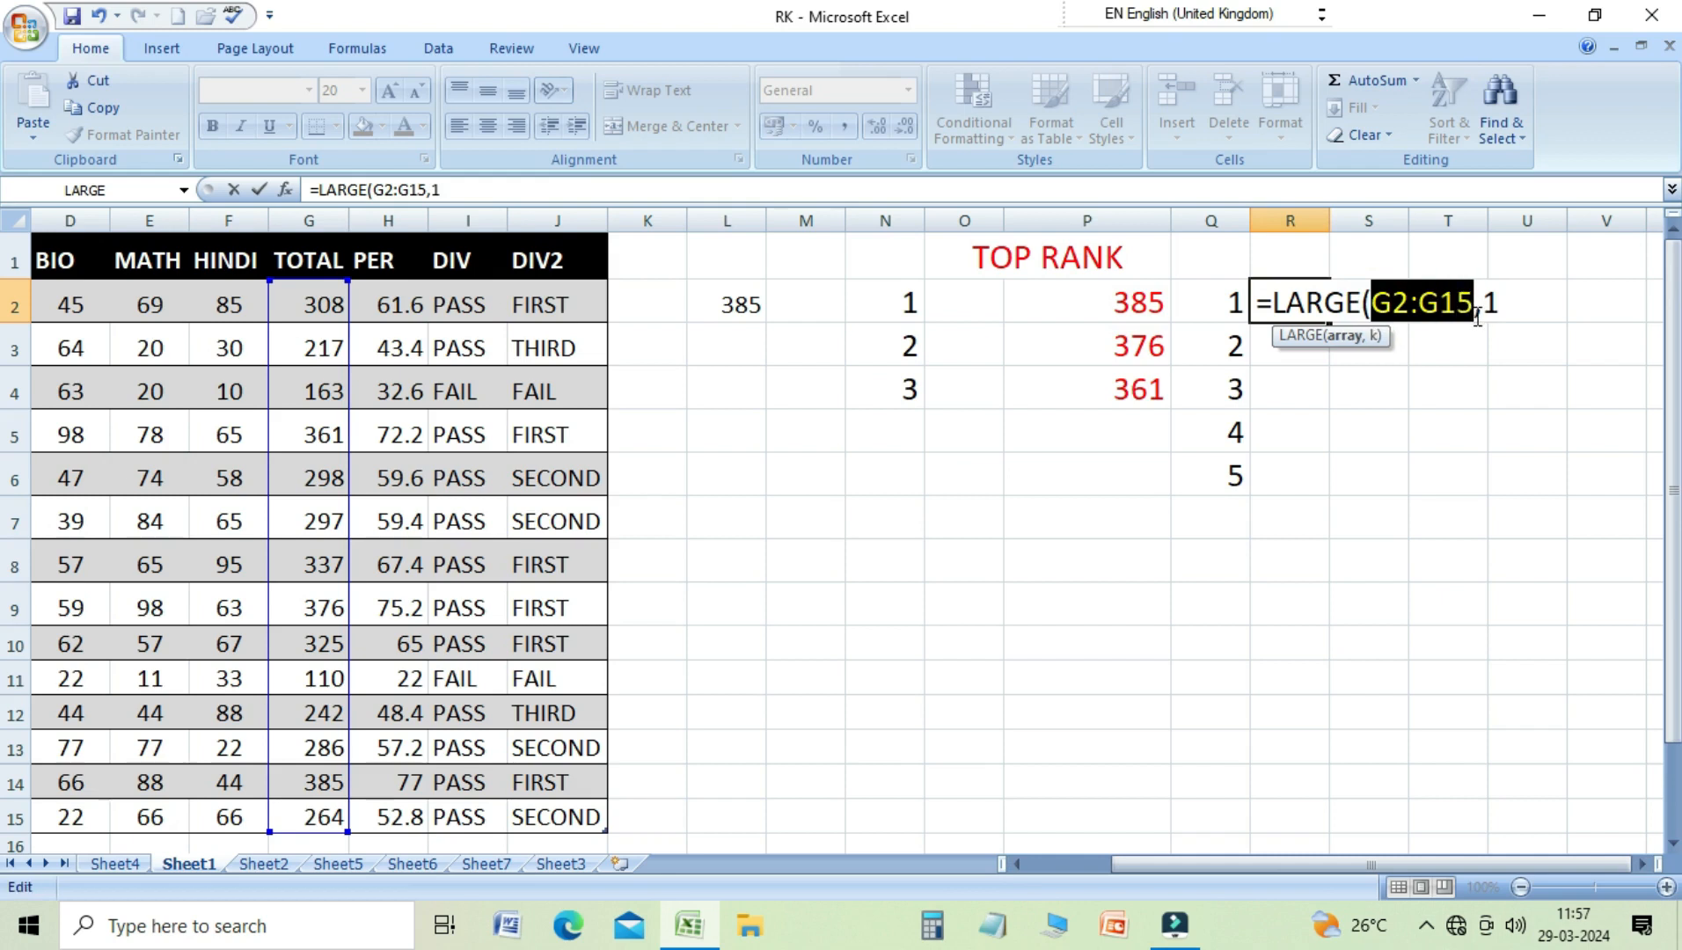
key(F4)
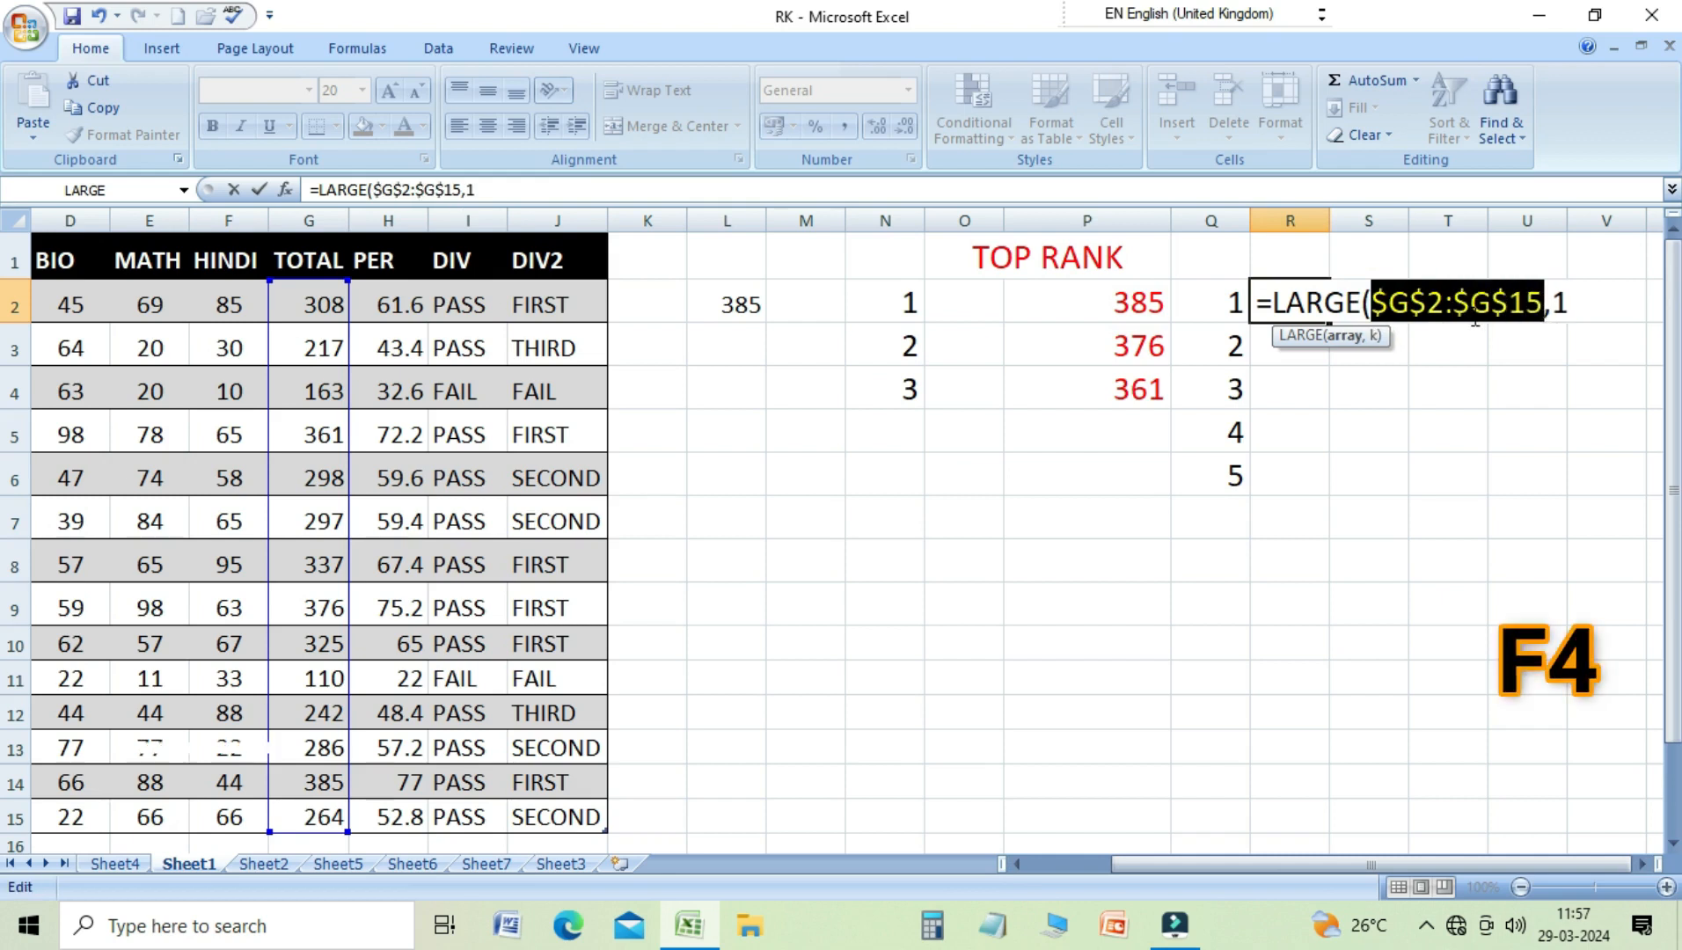
click(1582, 309)
text(,1)
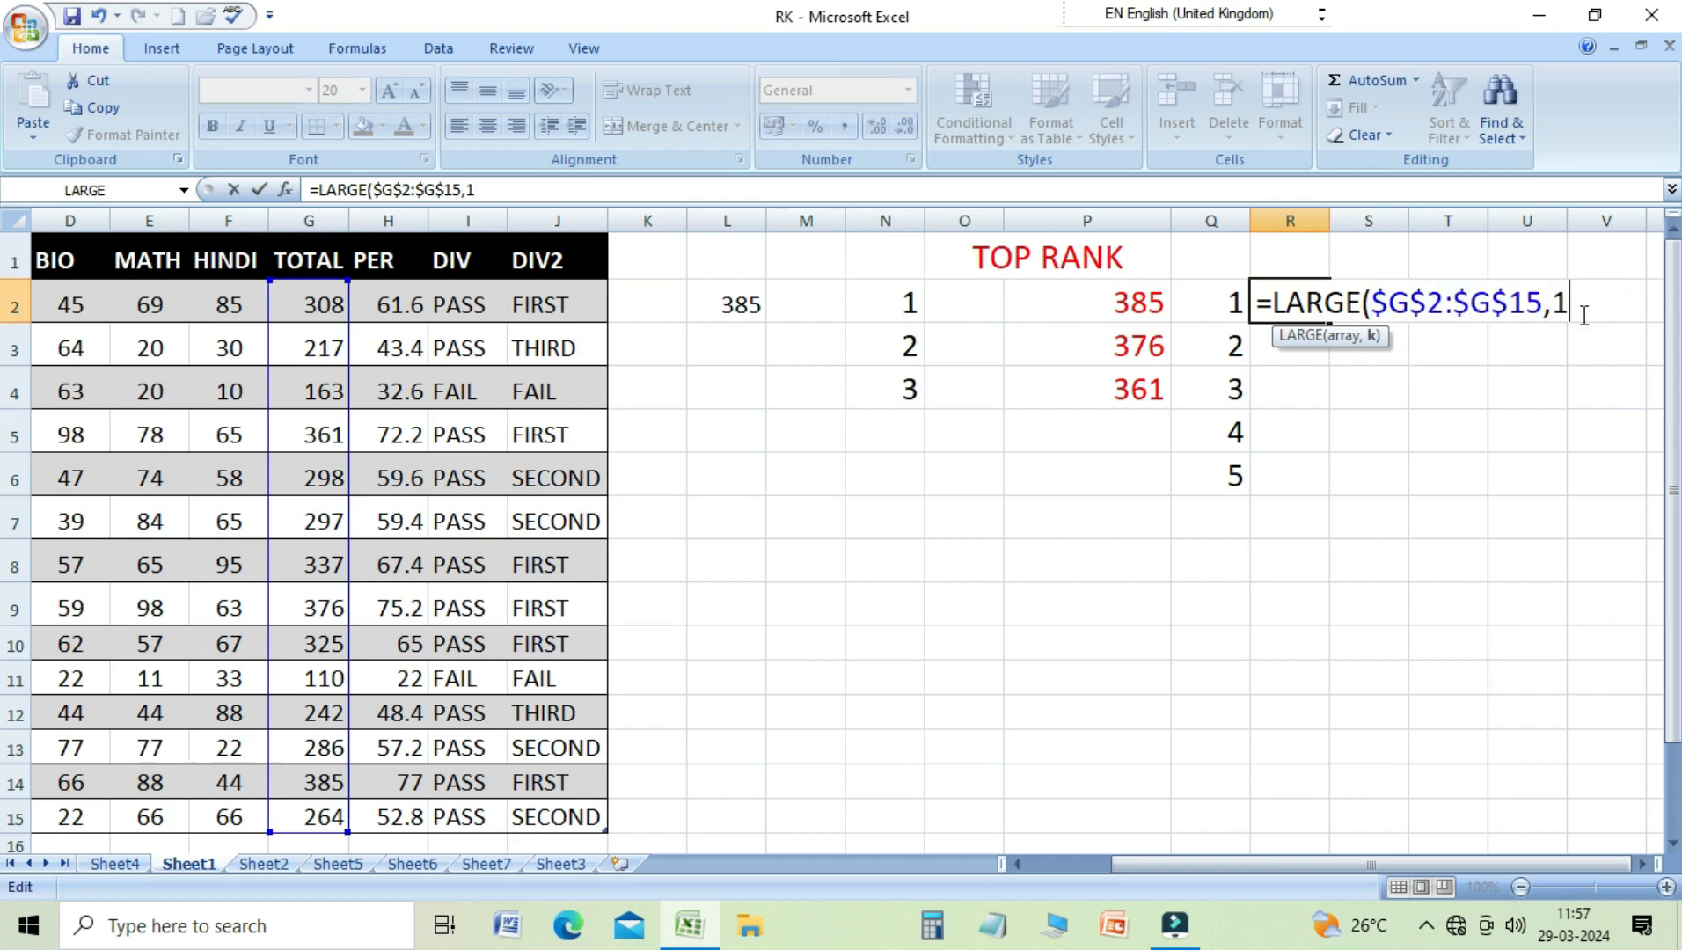
text())
key(Return)
key(Up)
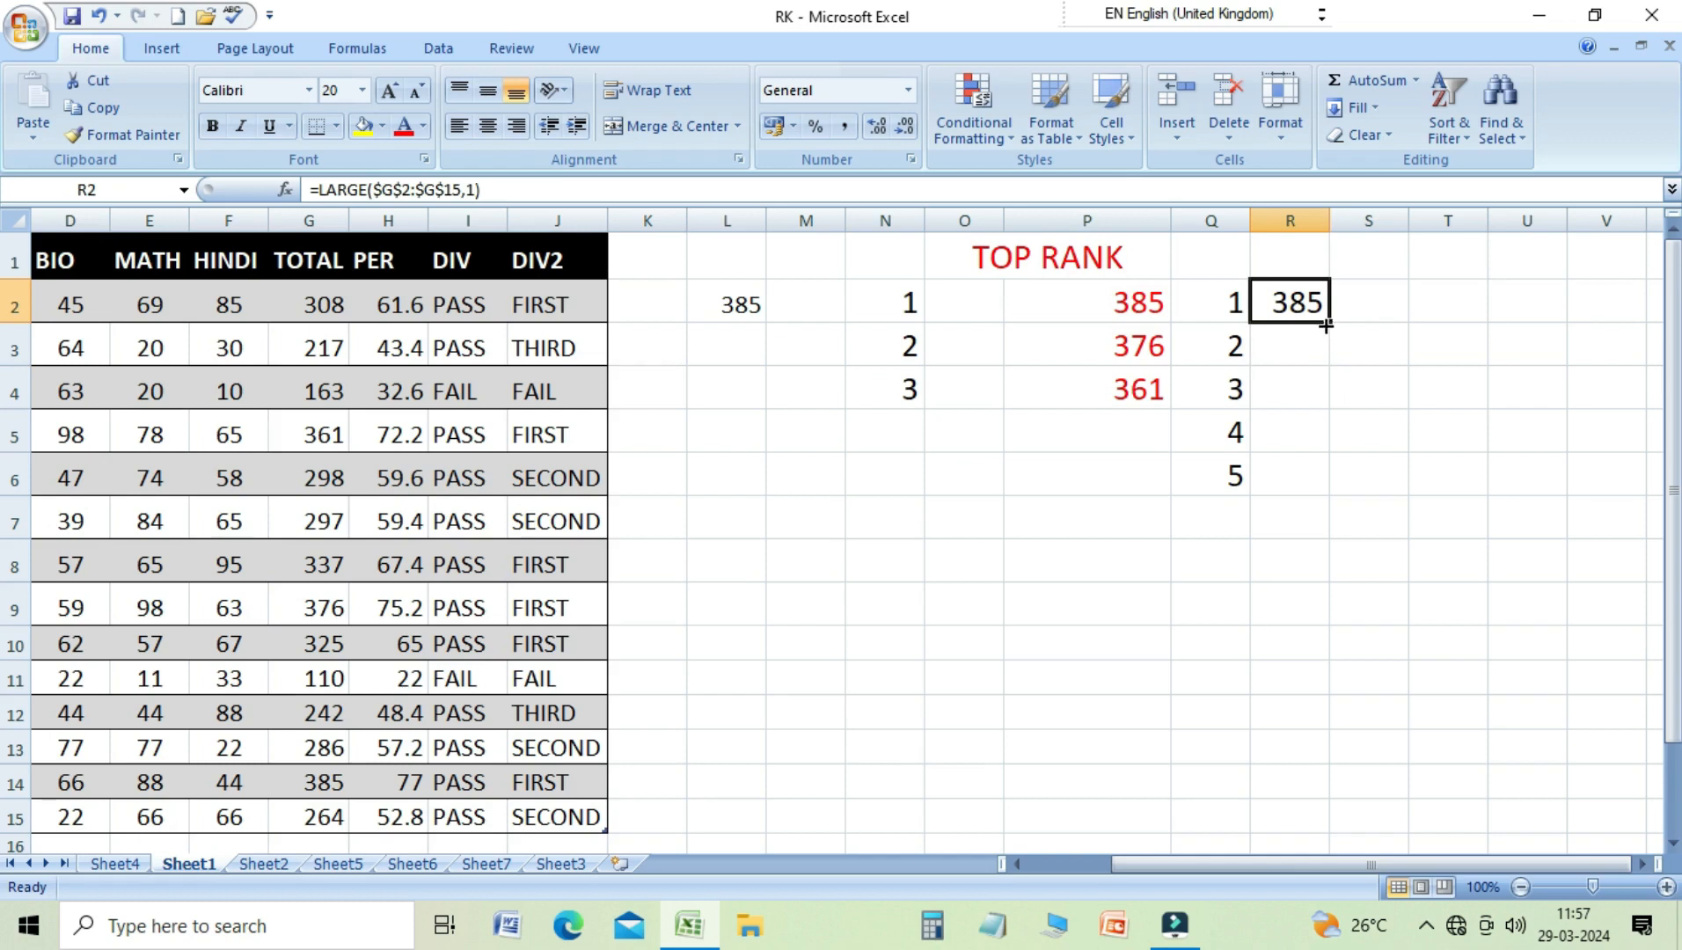
drag(1327, 324, 1325, 480)
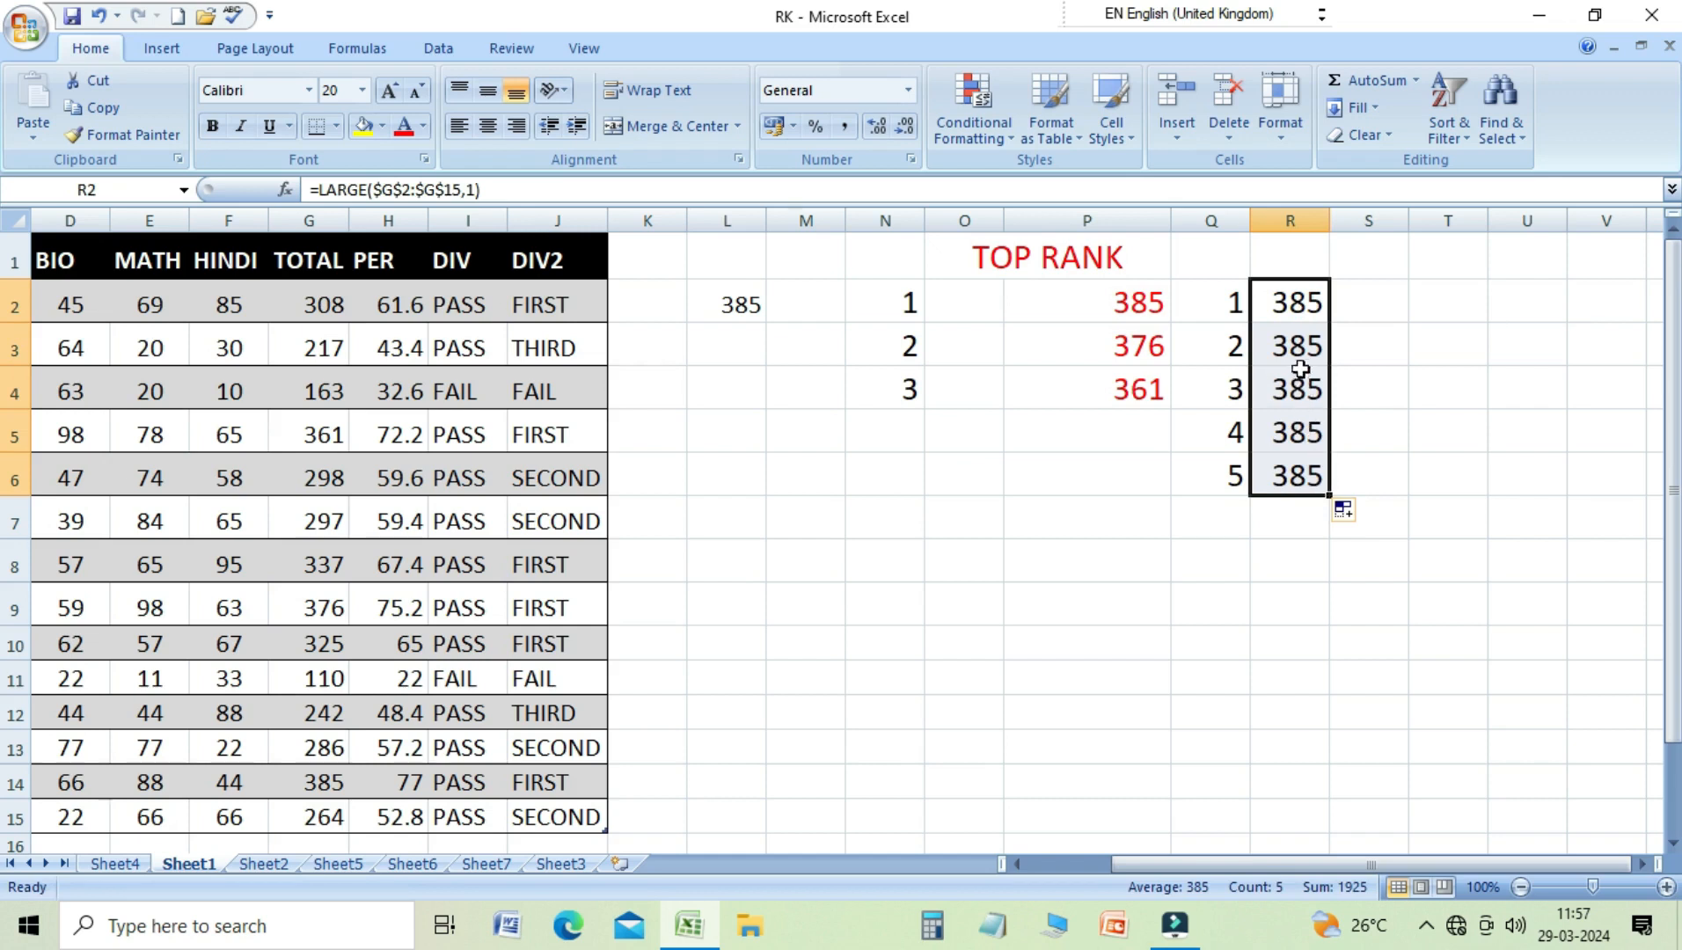
Step: Change the range in cell R2's LARGE formula to the row-absolute reference G$2:G$15
click(1287, 303)
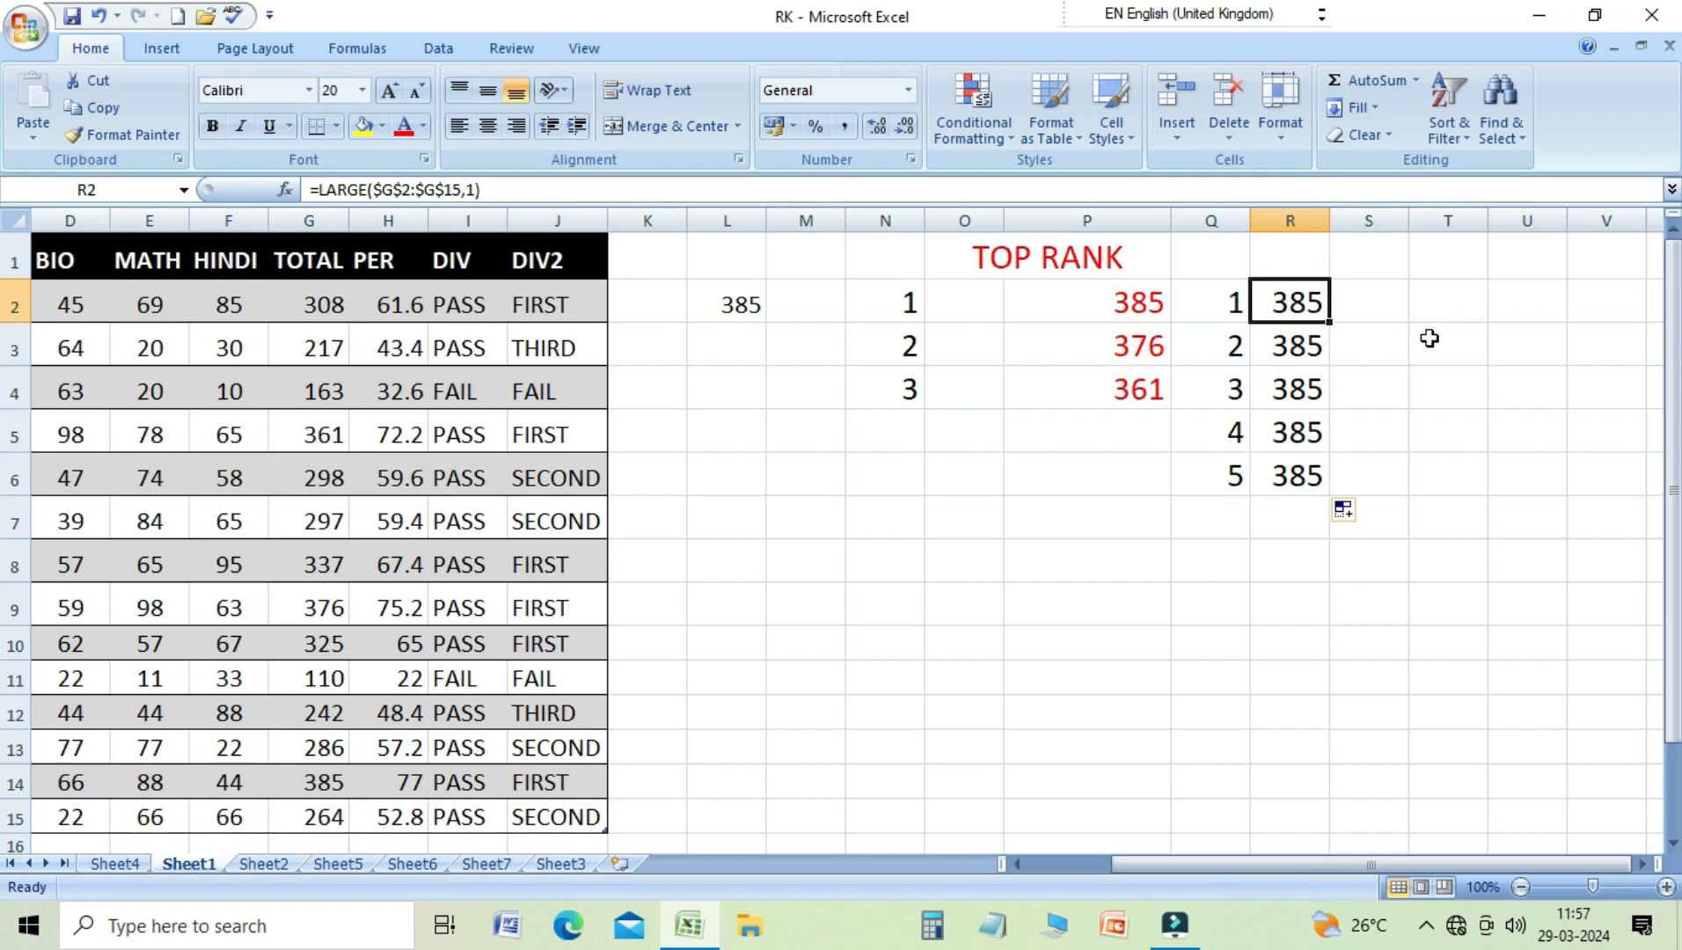
key(F2)
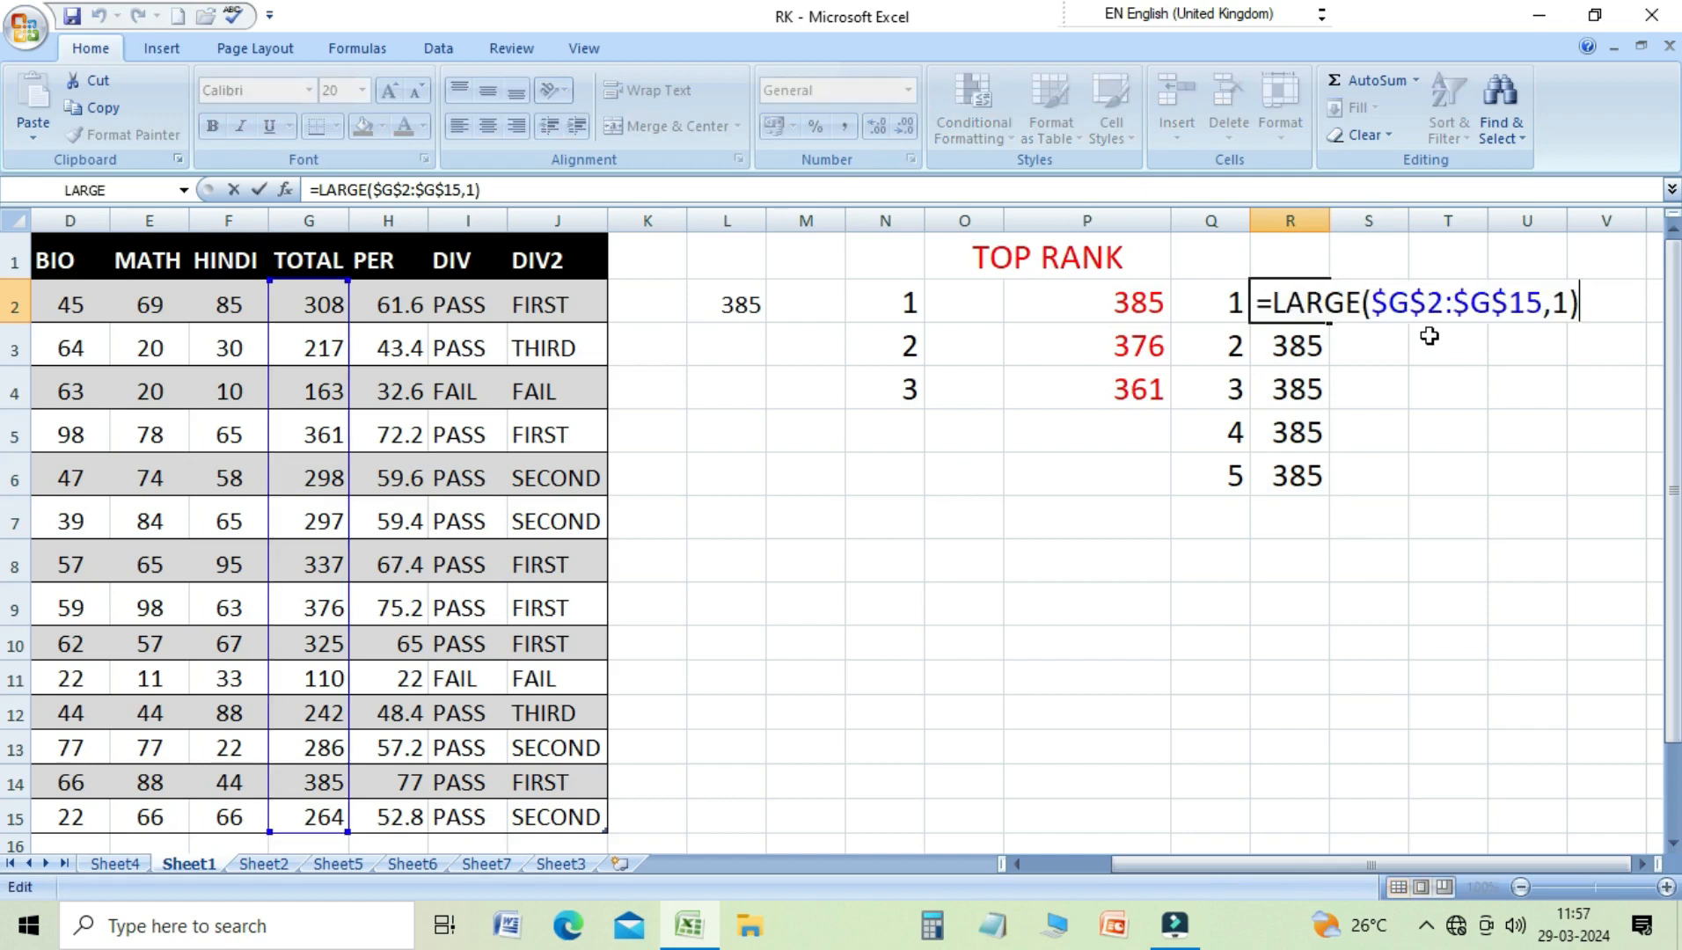
drag(1373, 304, 1549, 319)
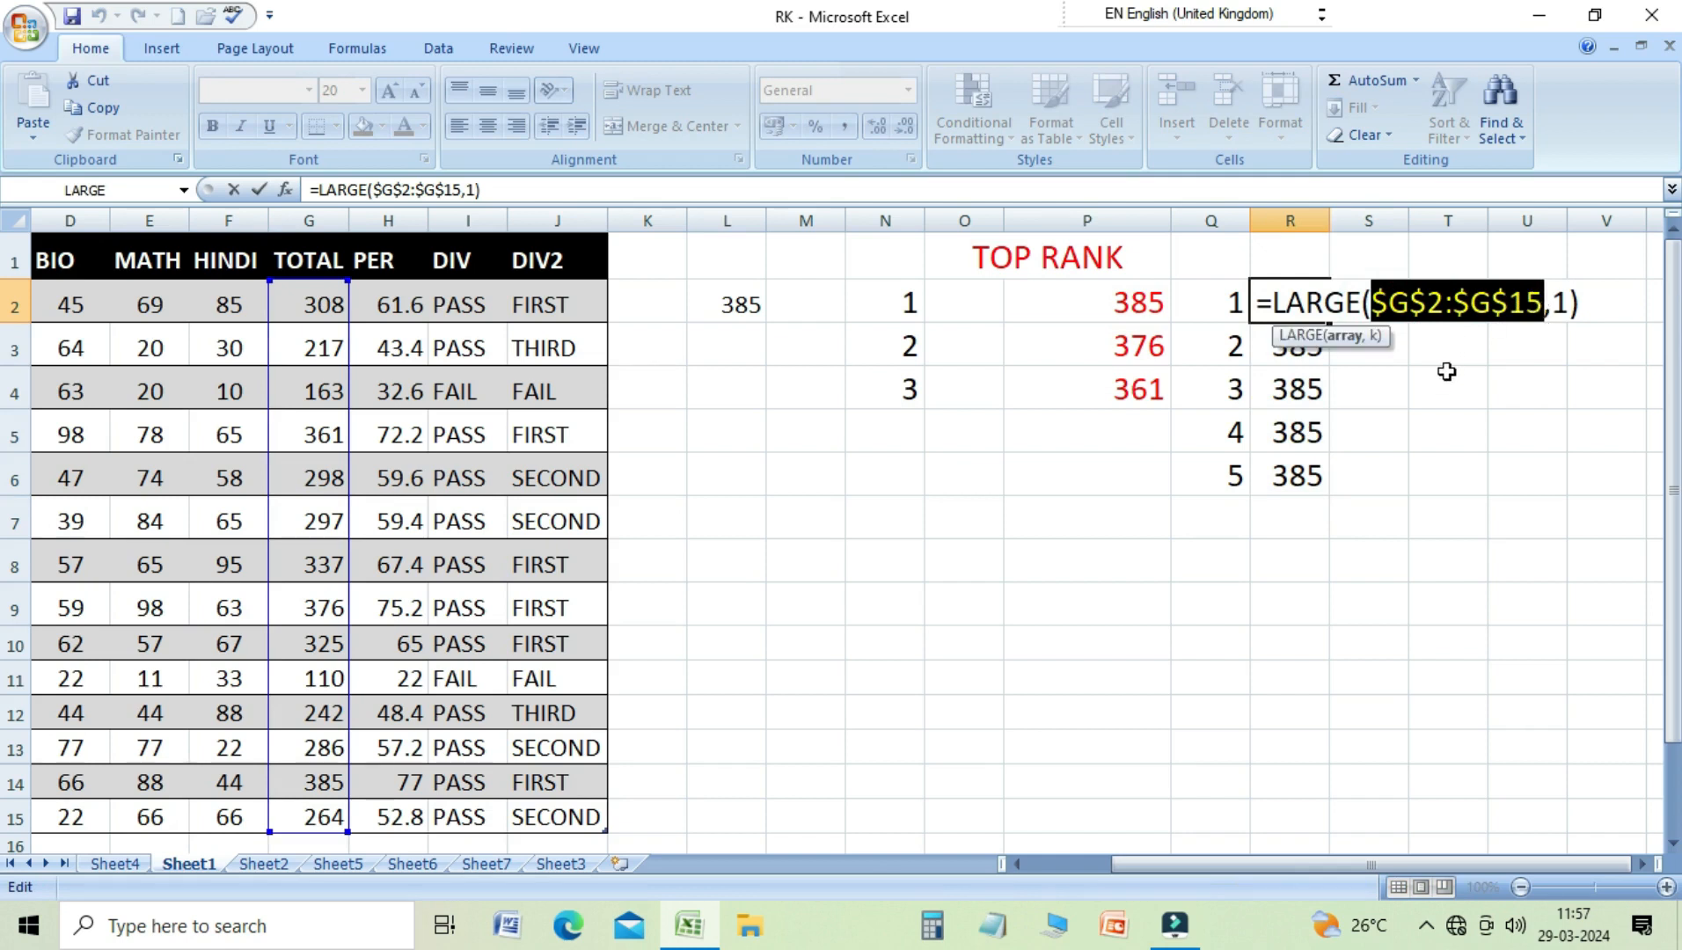
key(F4)
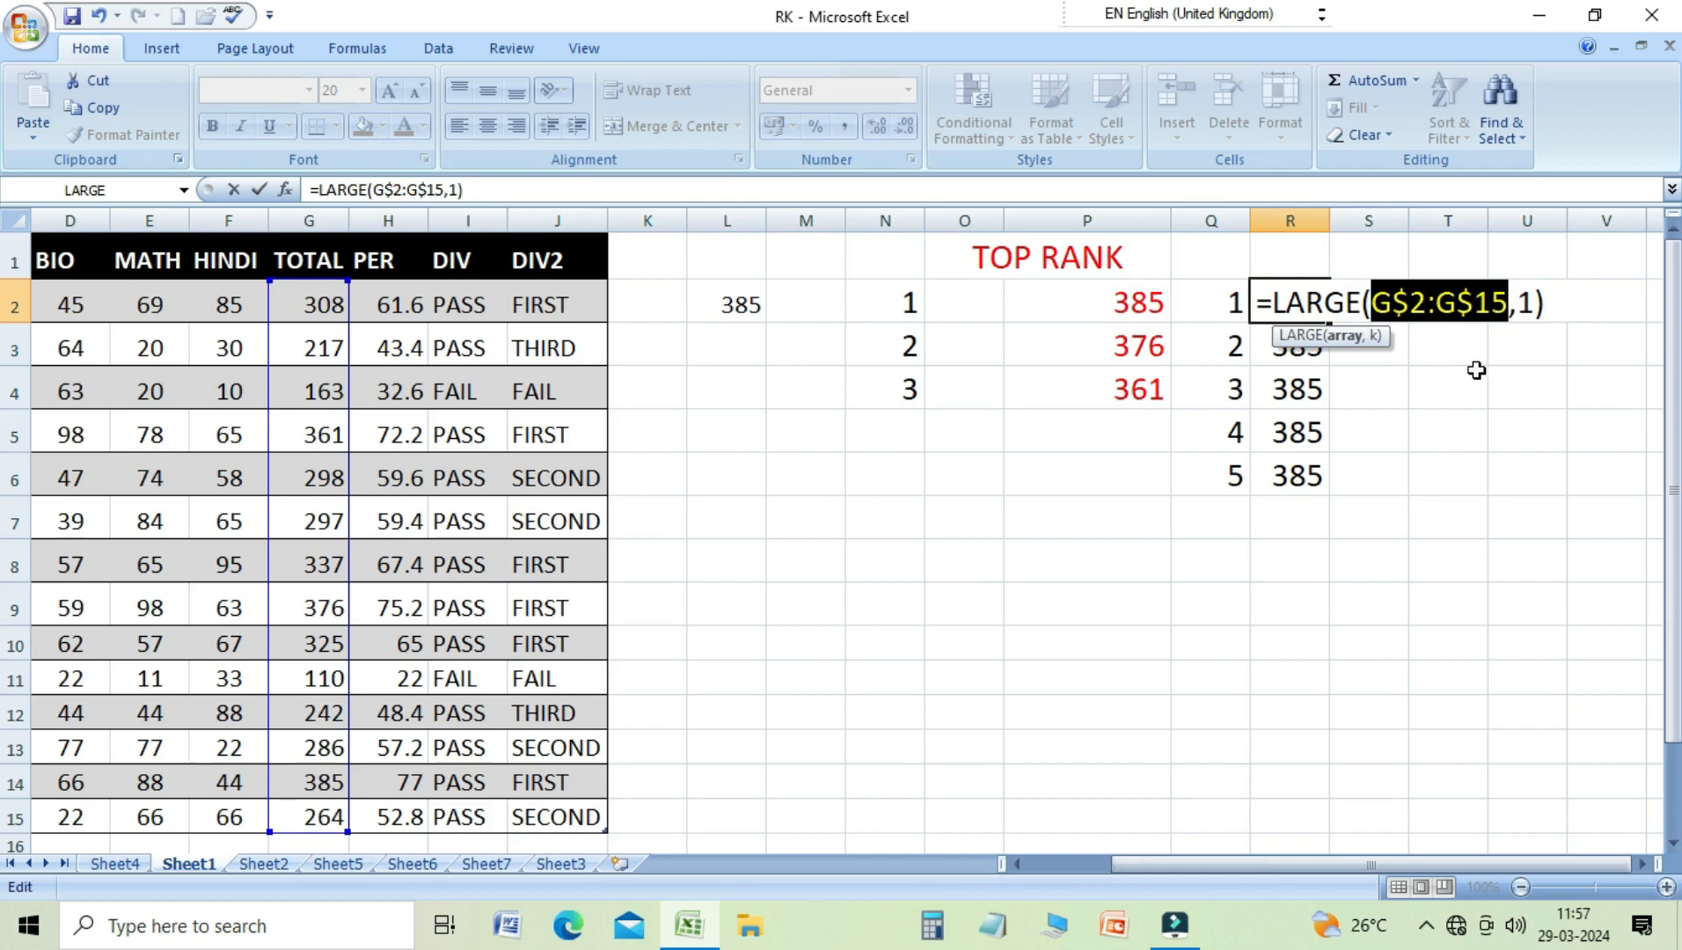
key(Return)
key(Up)
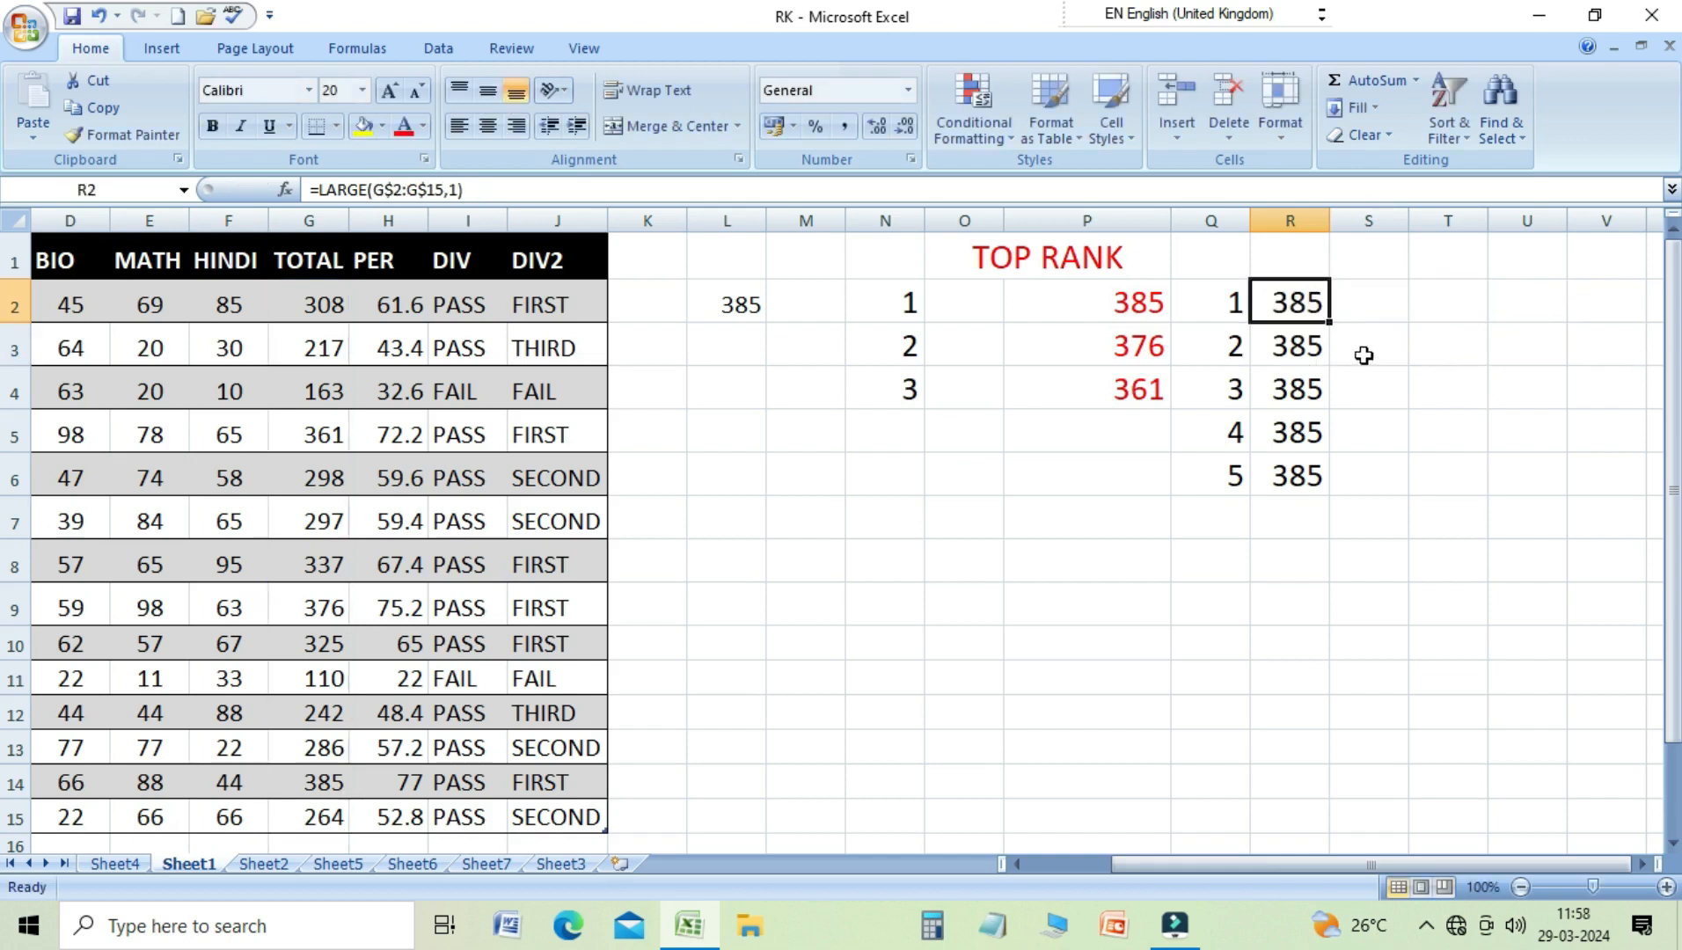
Step: Replace the fixed rank 1 in cell R2's LARGE formula with a reference to rank cell Q2
double_click(1296, 311)
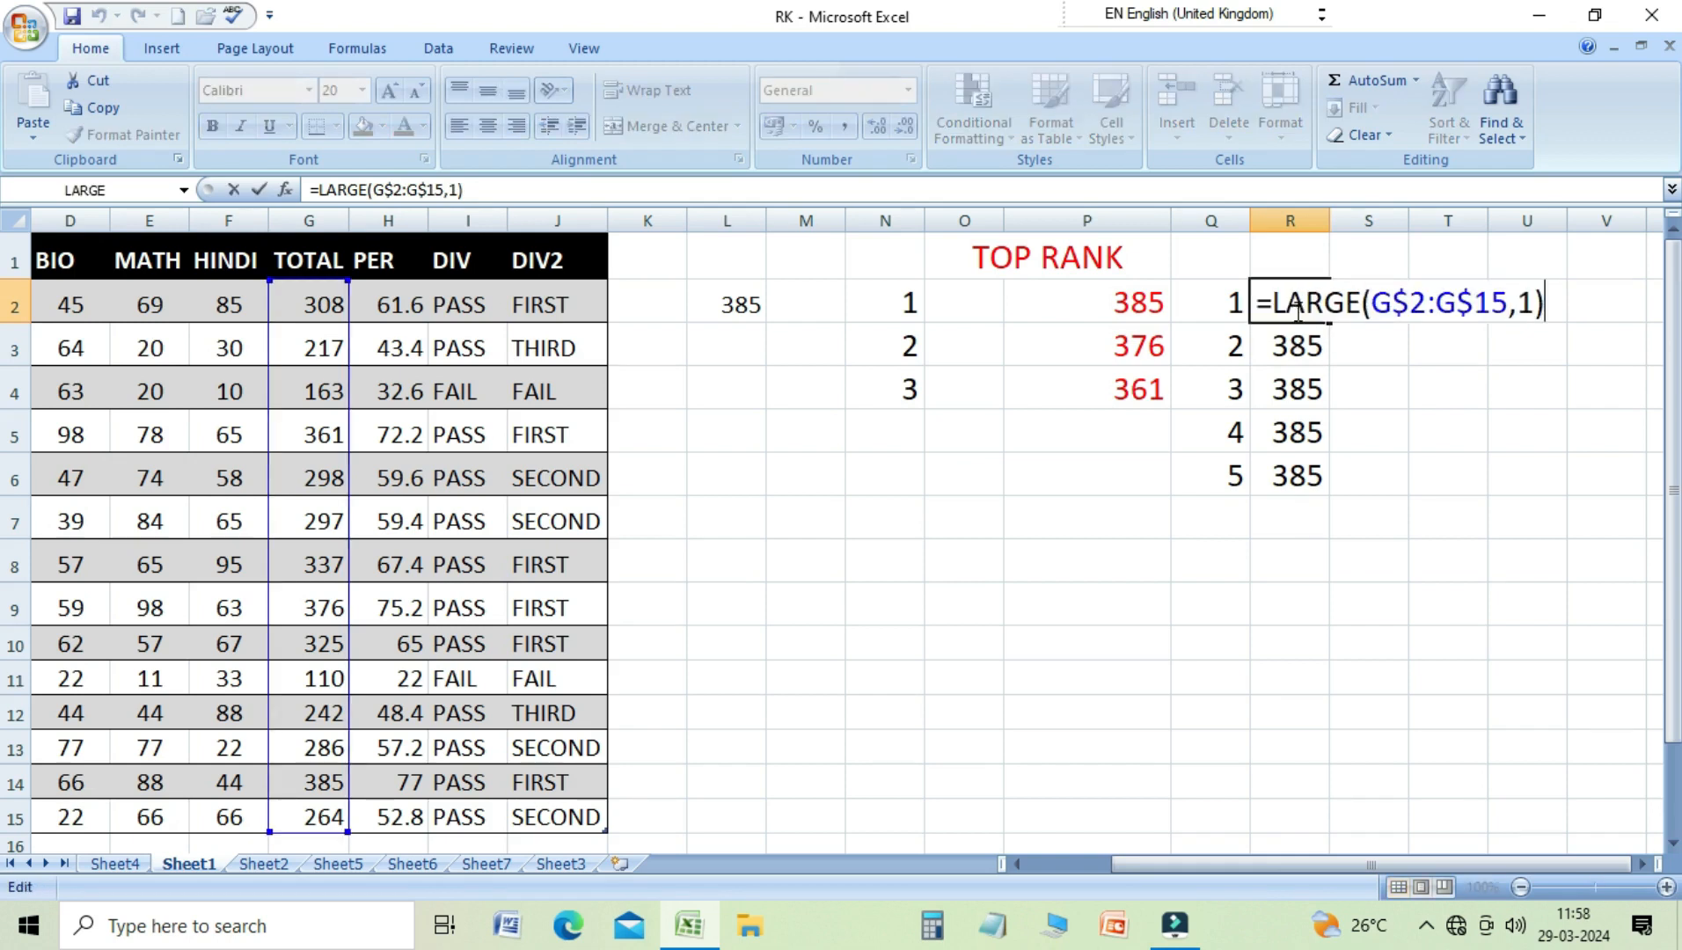
click(1531, 304)
key(BackSpace)
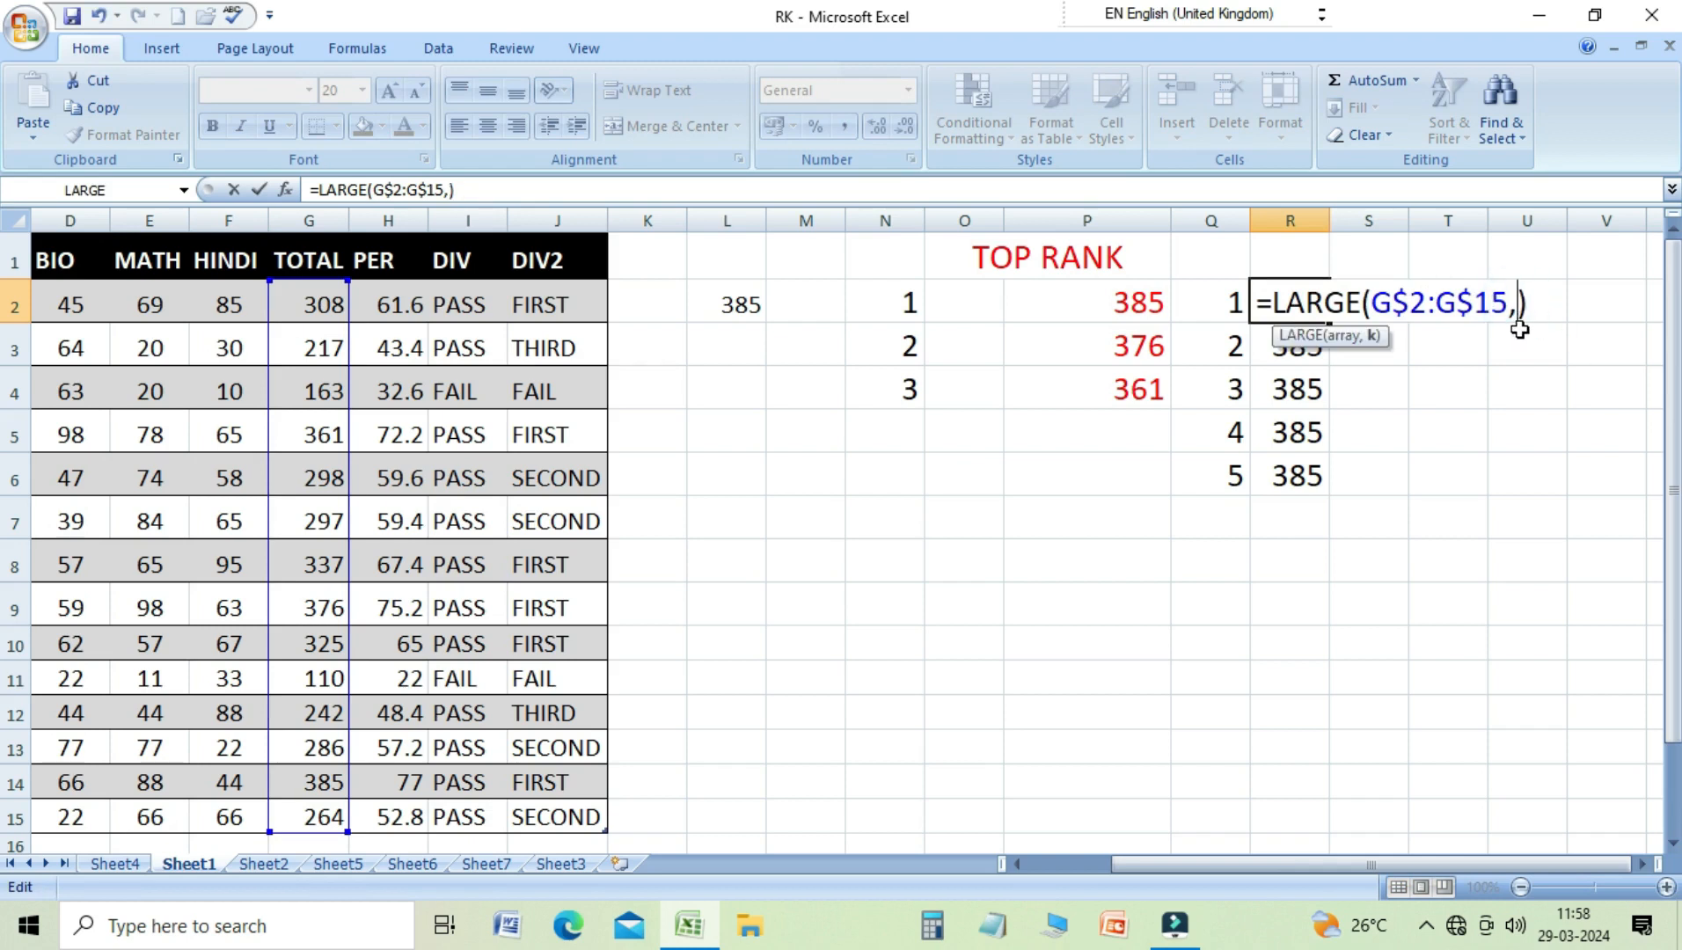
click(1214, 310)
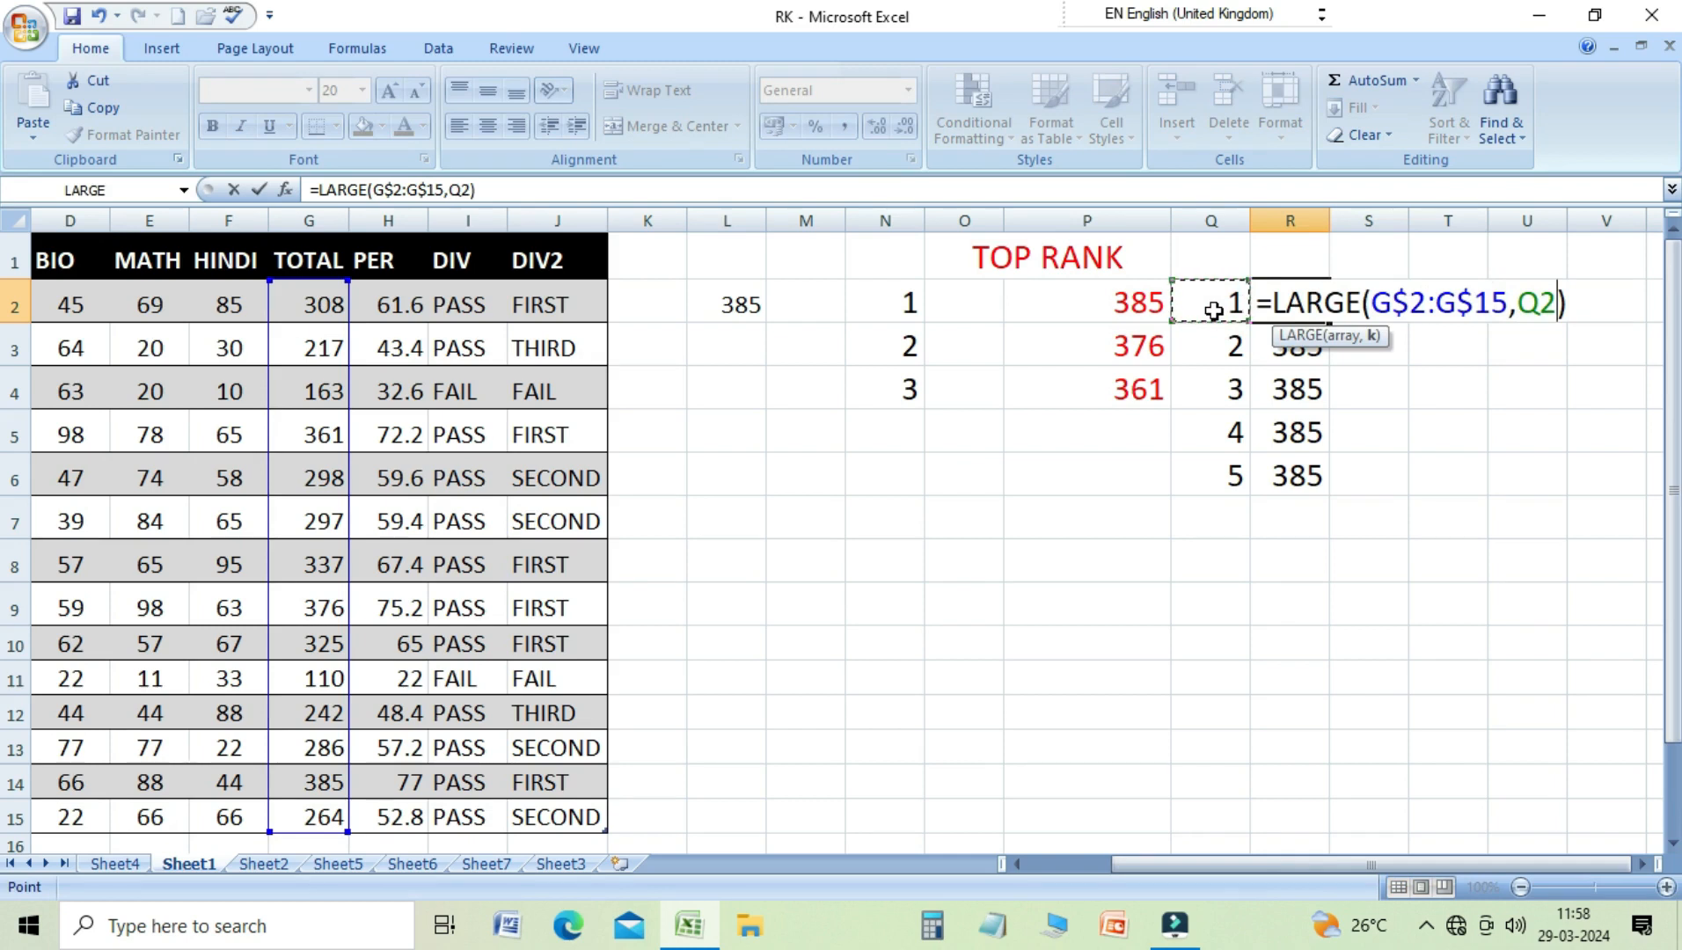
key(Return)
Step: Fill the LARGE formula from R2 down to R6 and check the copied formulas
click(1288, 312)
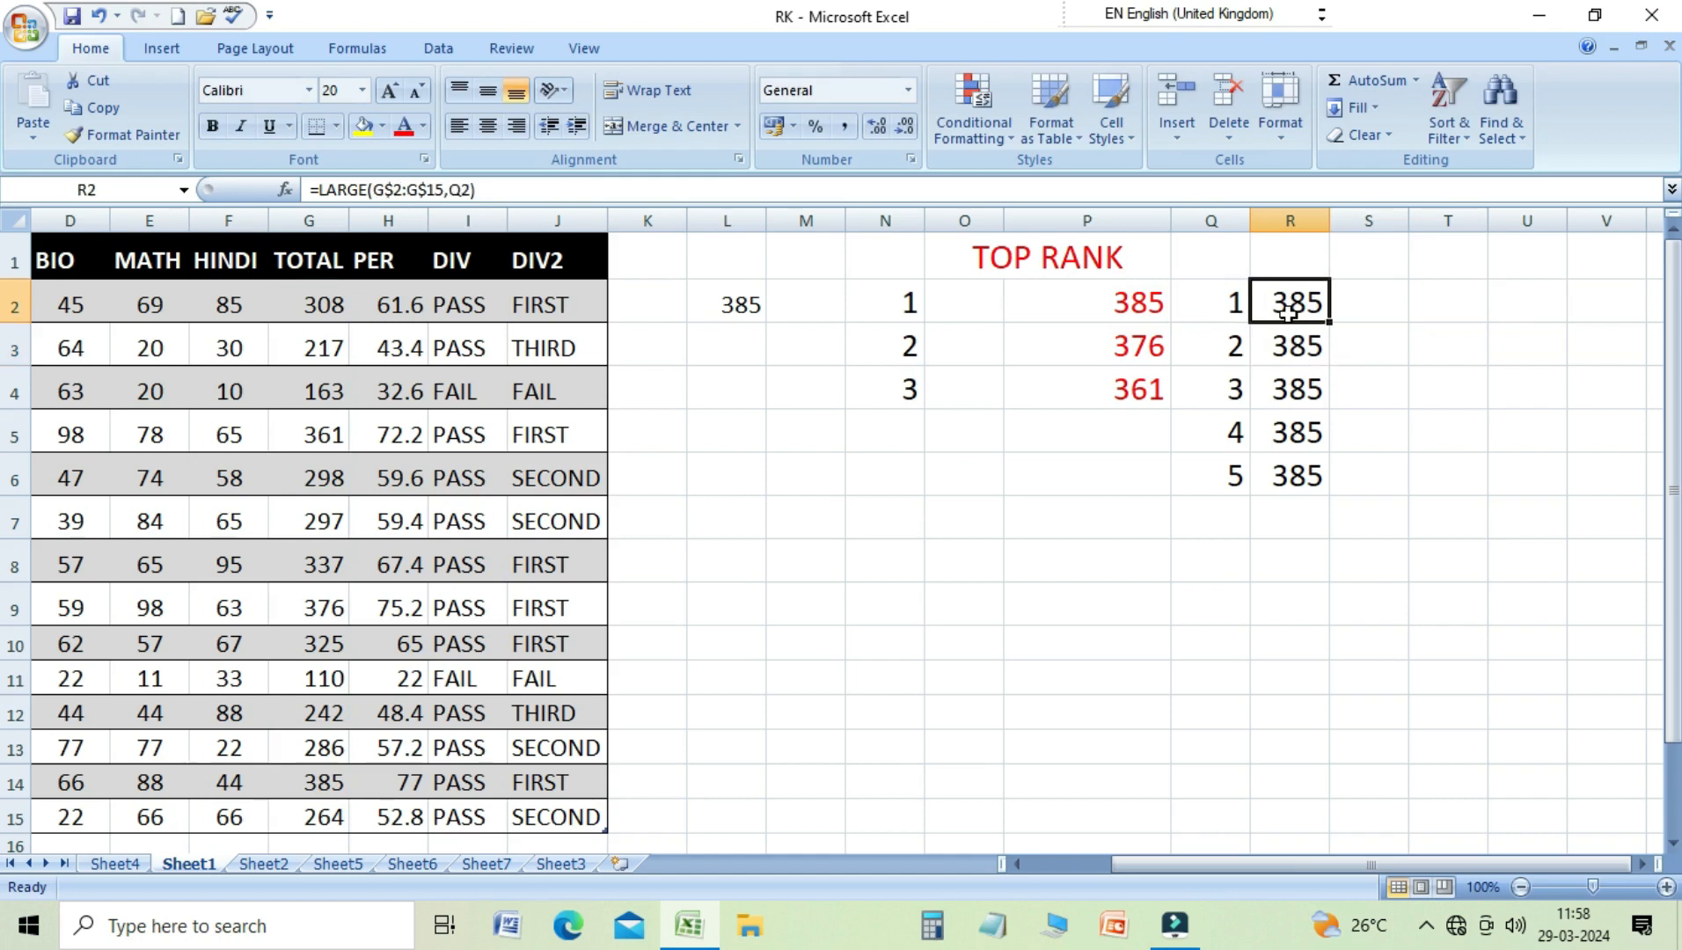
drag(1332, 323, 1331, 495)
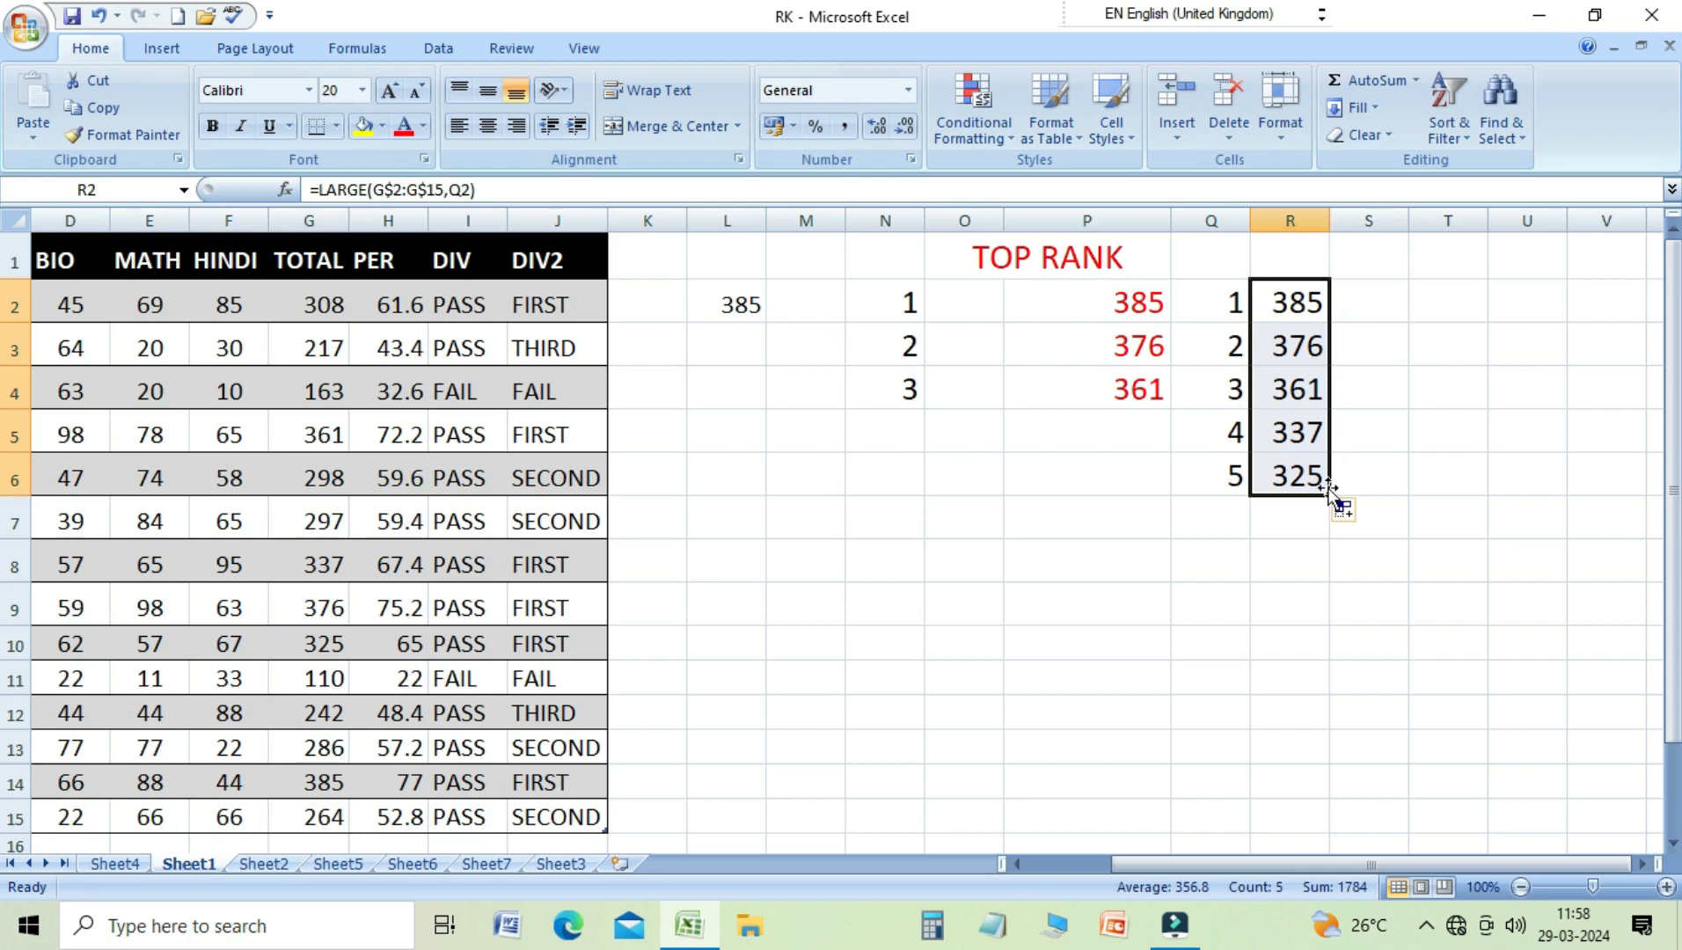
click(1297, 451)
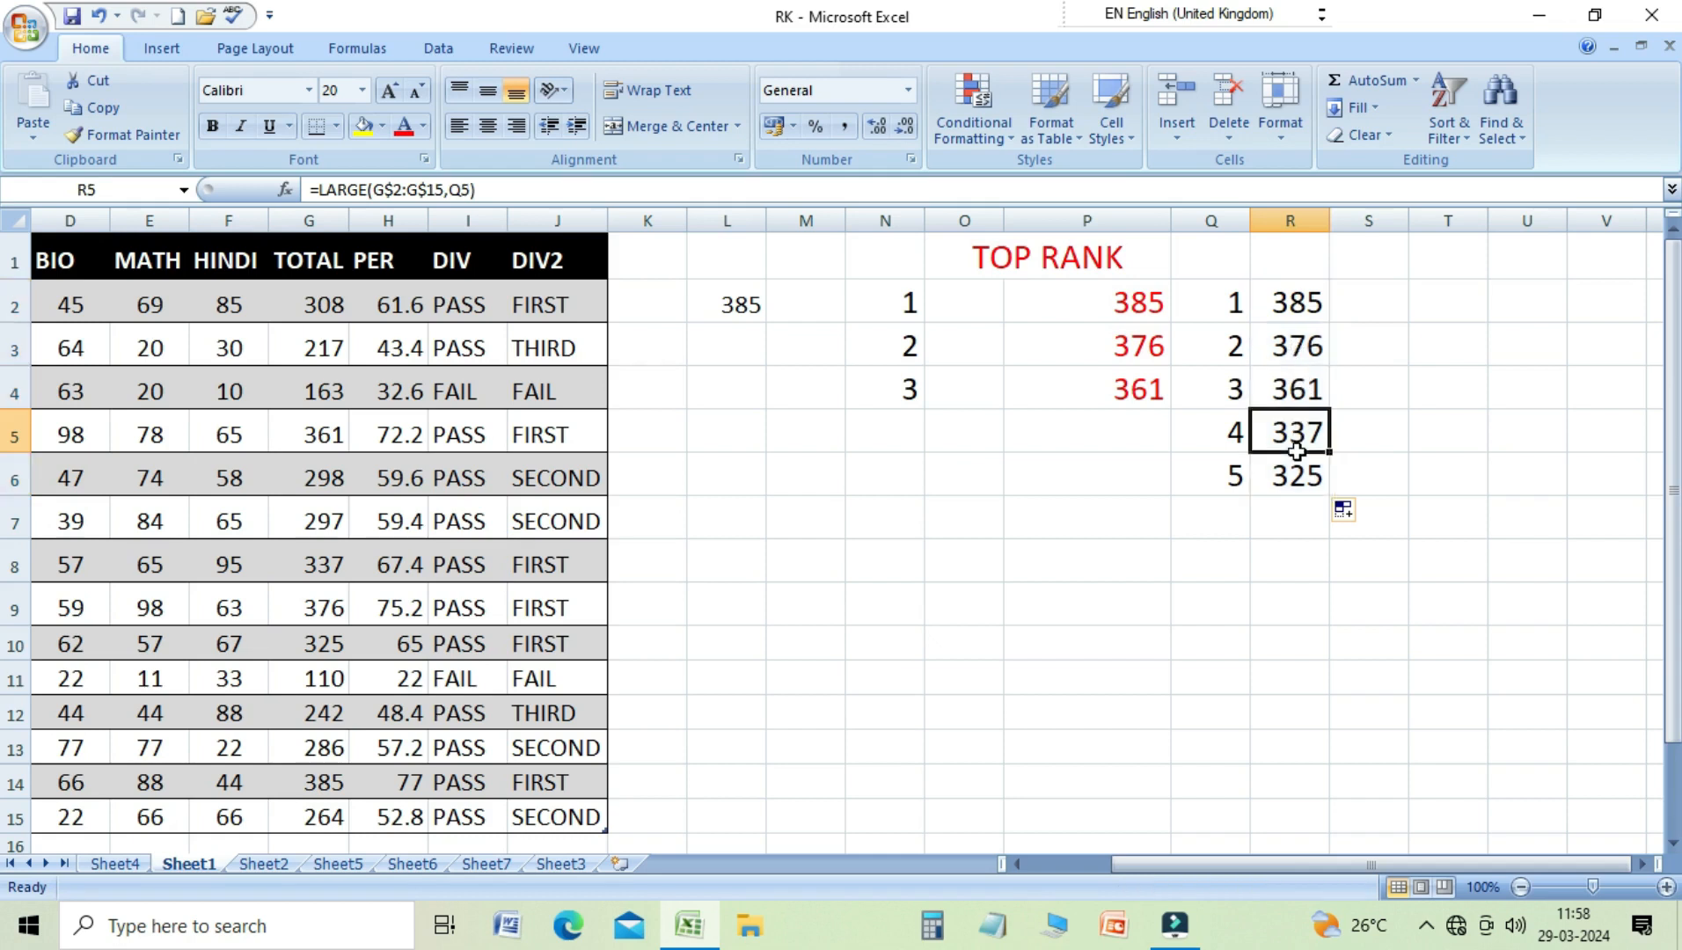
click(1293, 350)
click(1294, 386)
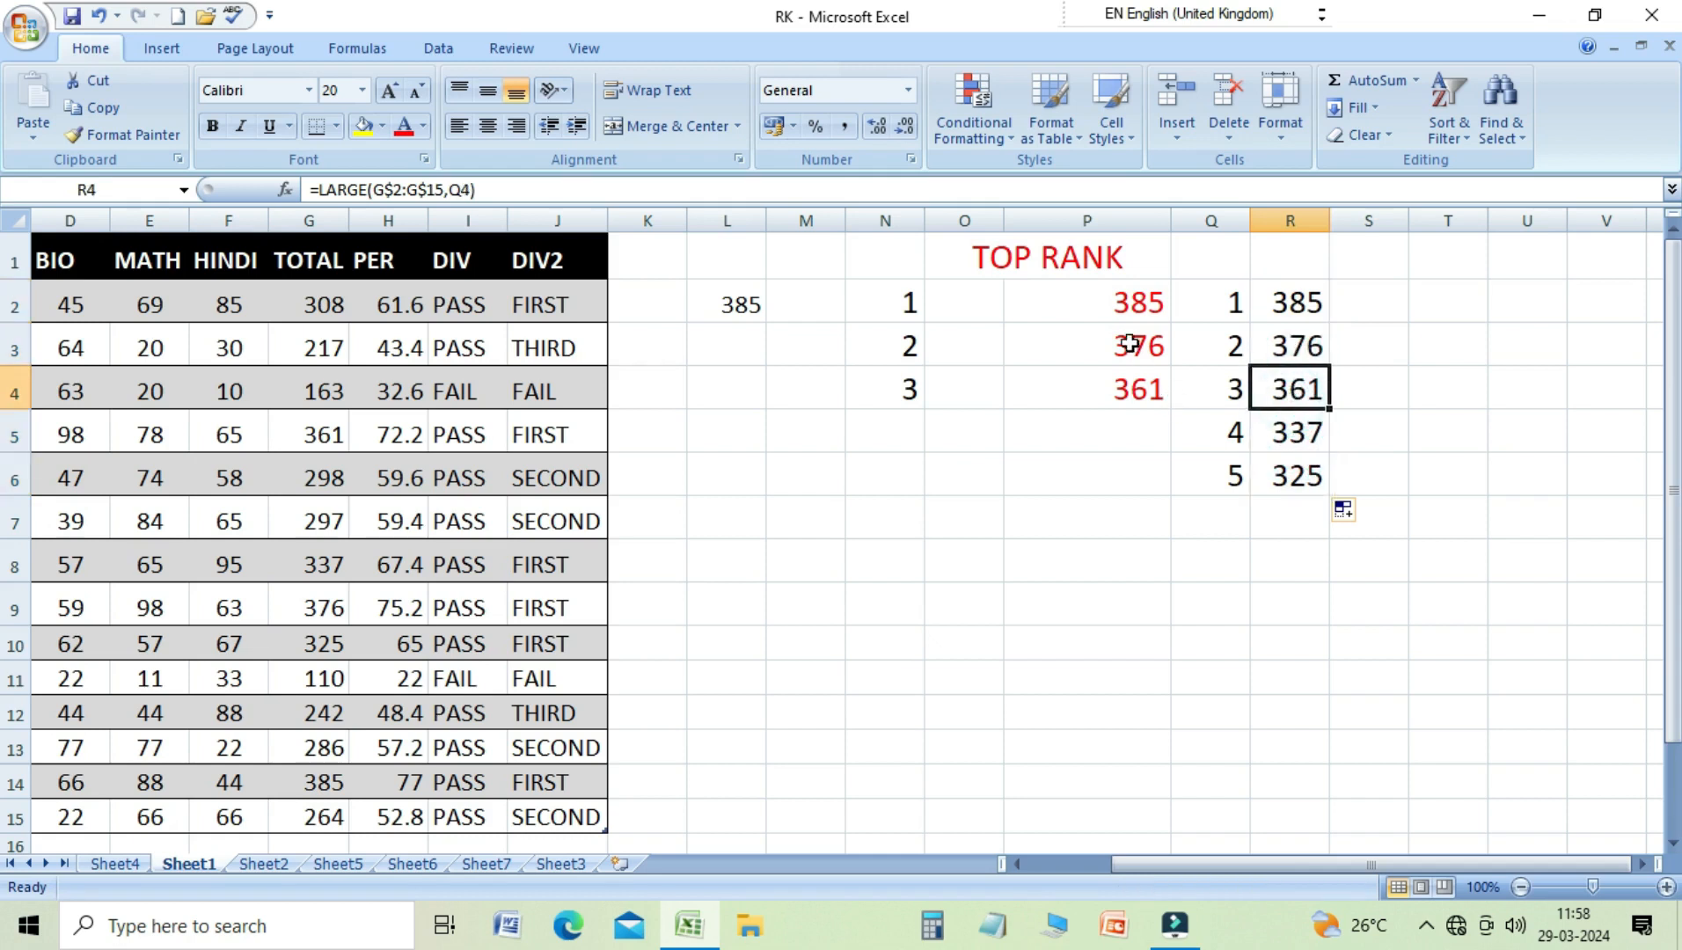
click(1303, 435)
click(1293, 480)
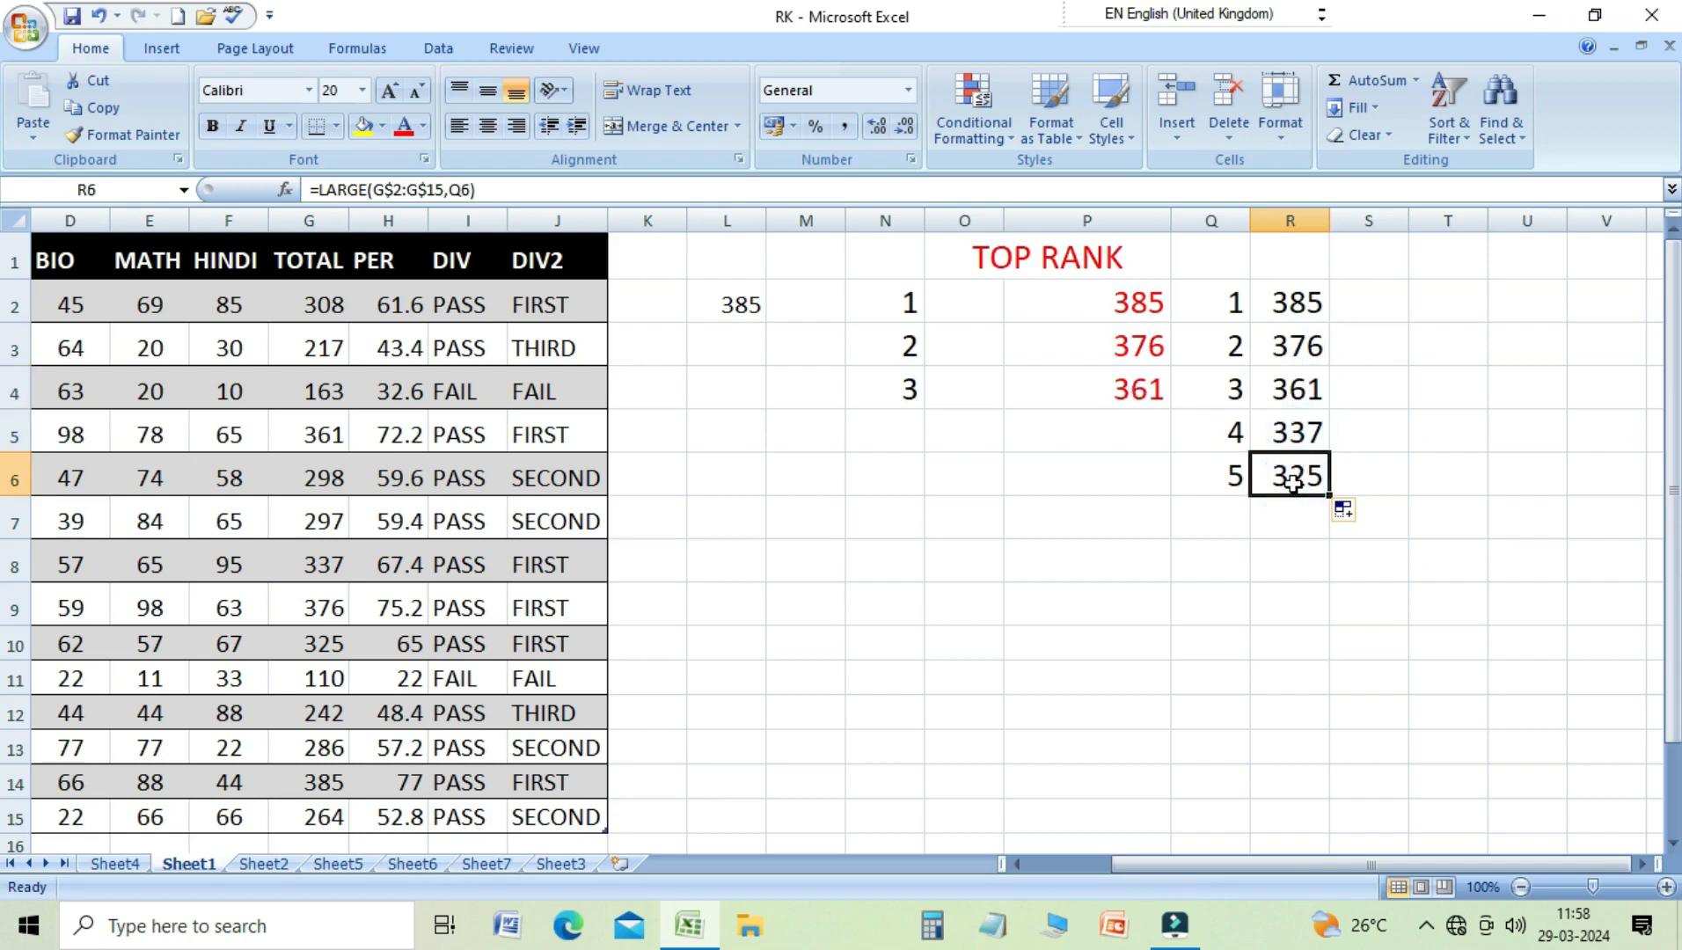
click(1227, 523)
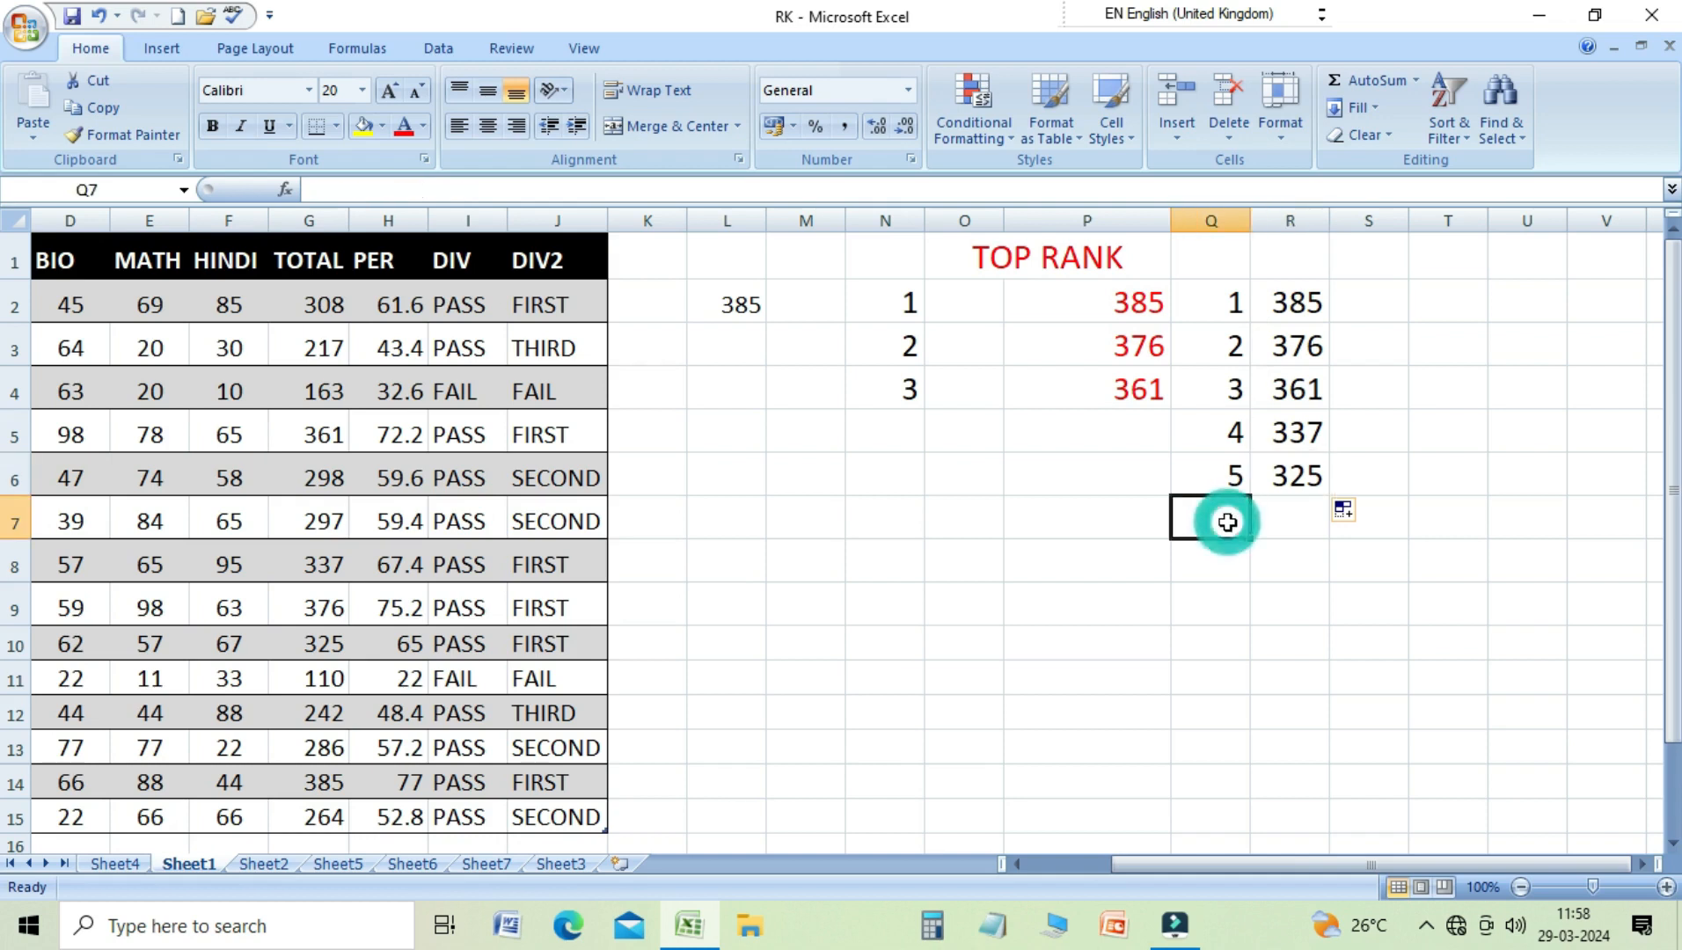
text(7)
key(Return)
text(8)
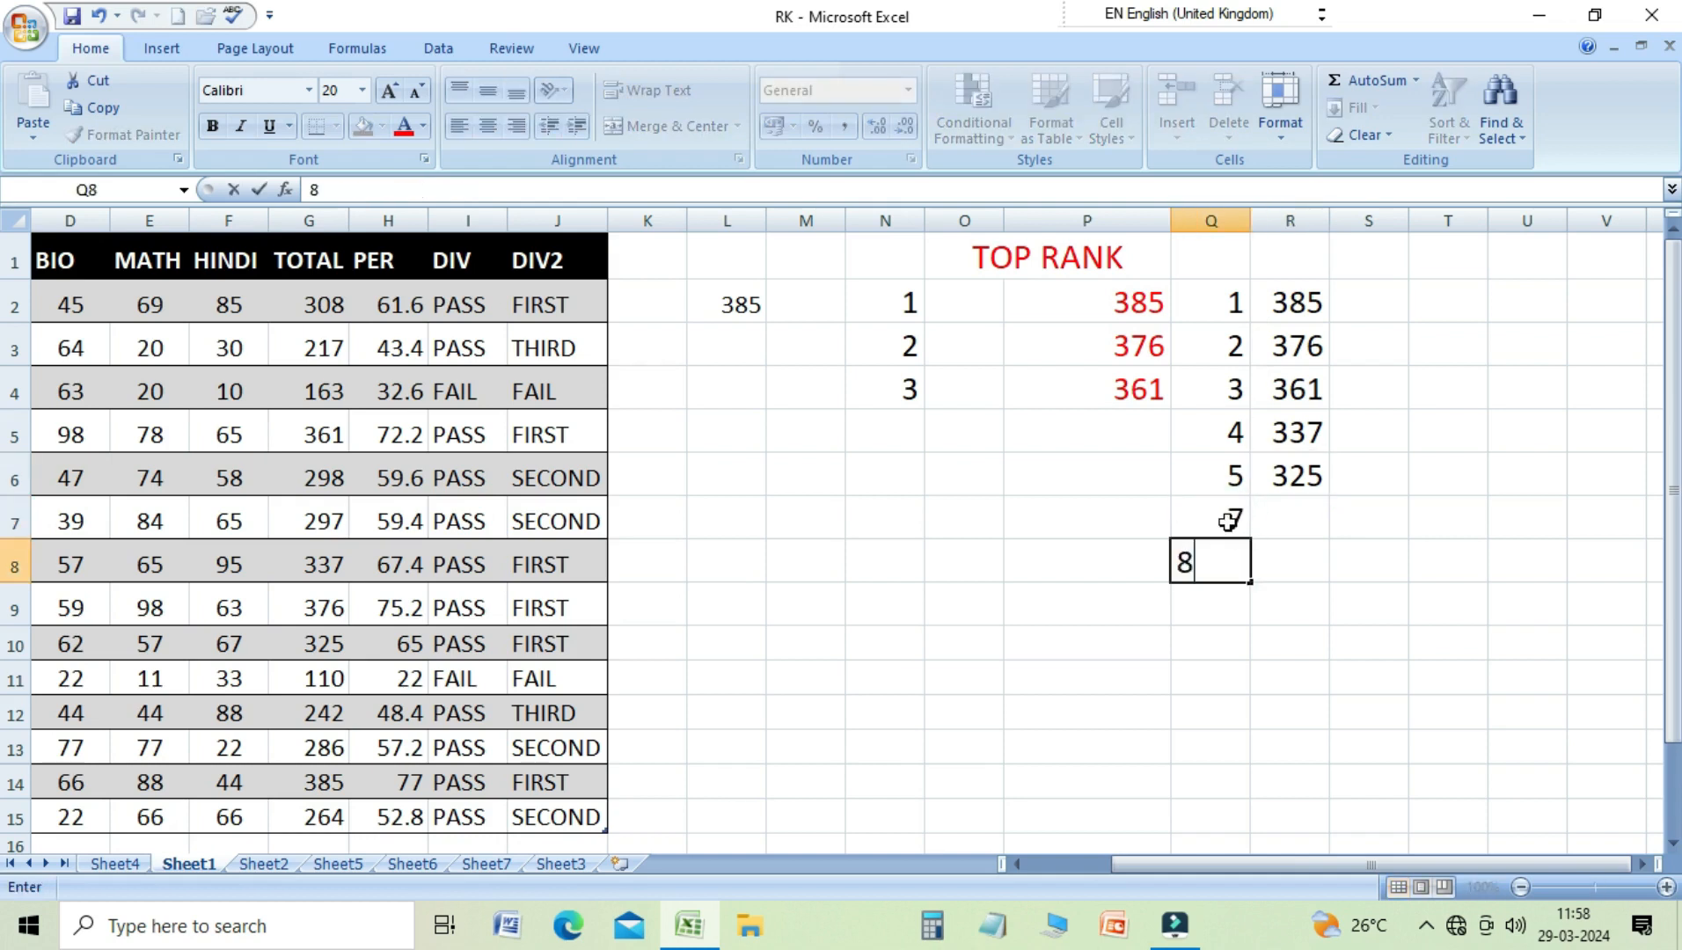
key(Return)
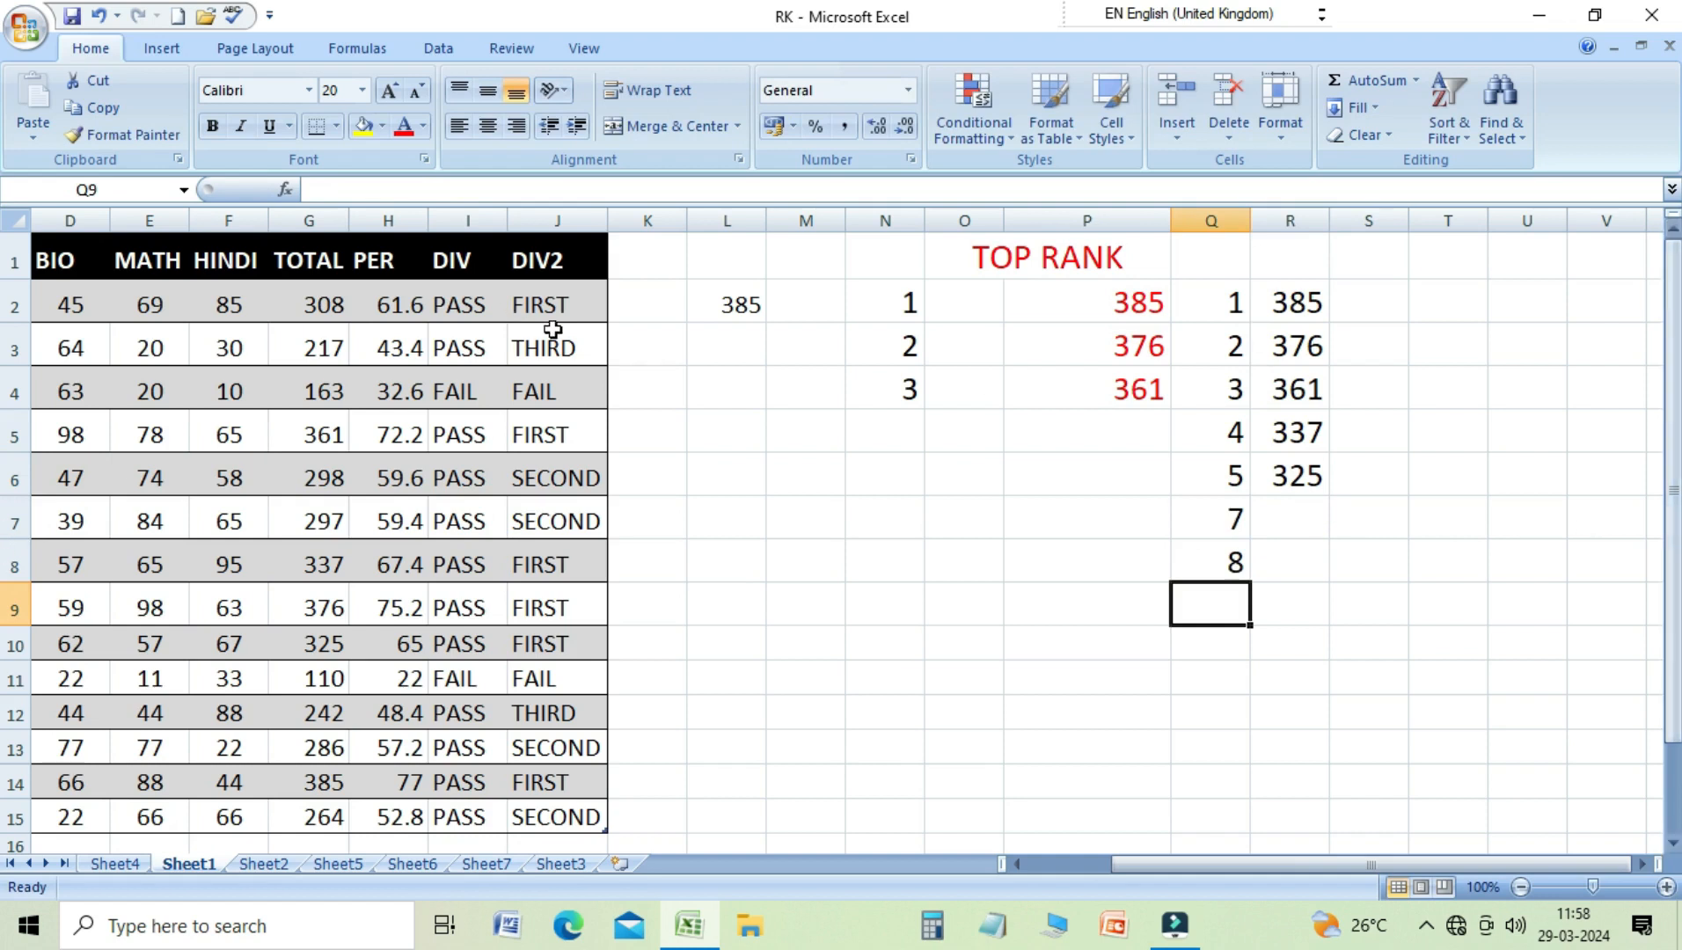
Step: Extend the rank list by entering 6, 7, 8, 9 and 10 in cells Q7 to Q11
click(1232, 529)
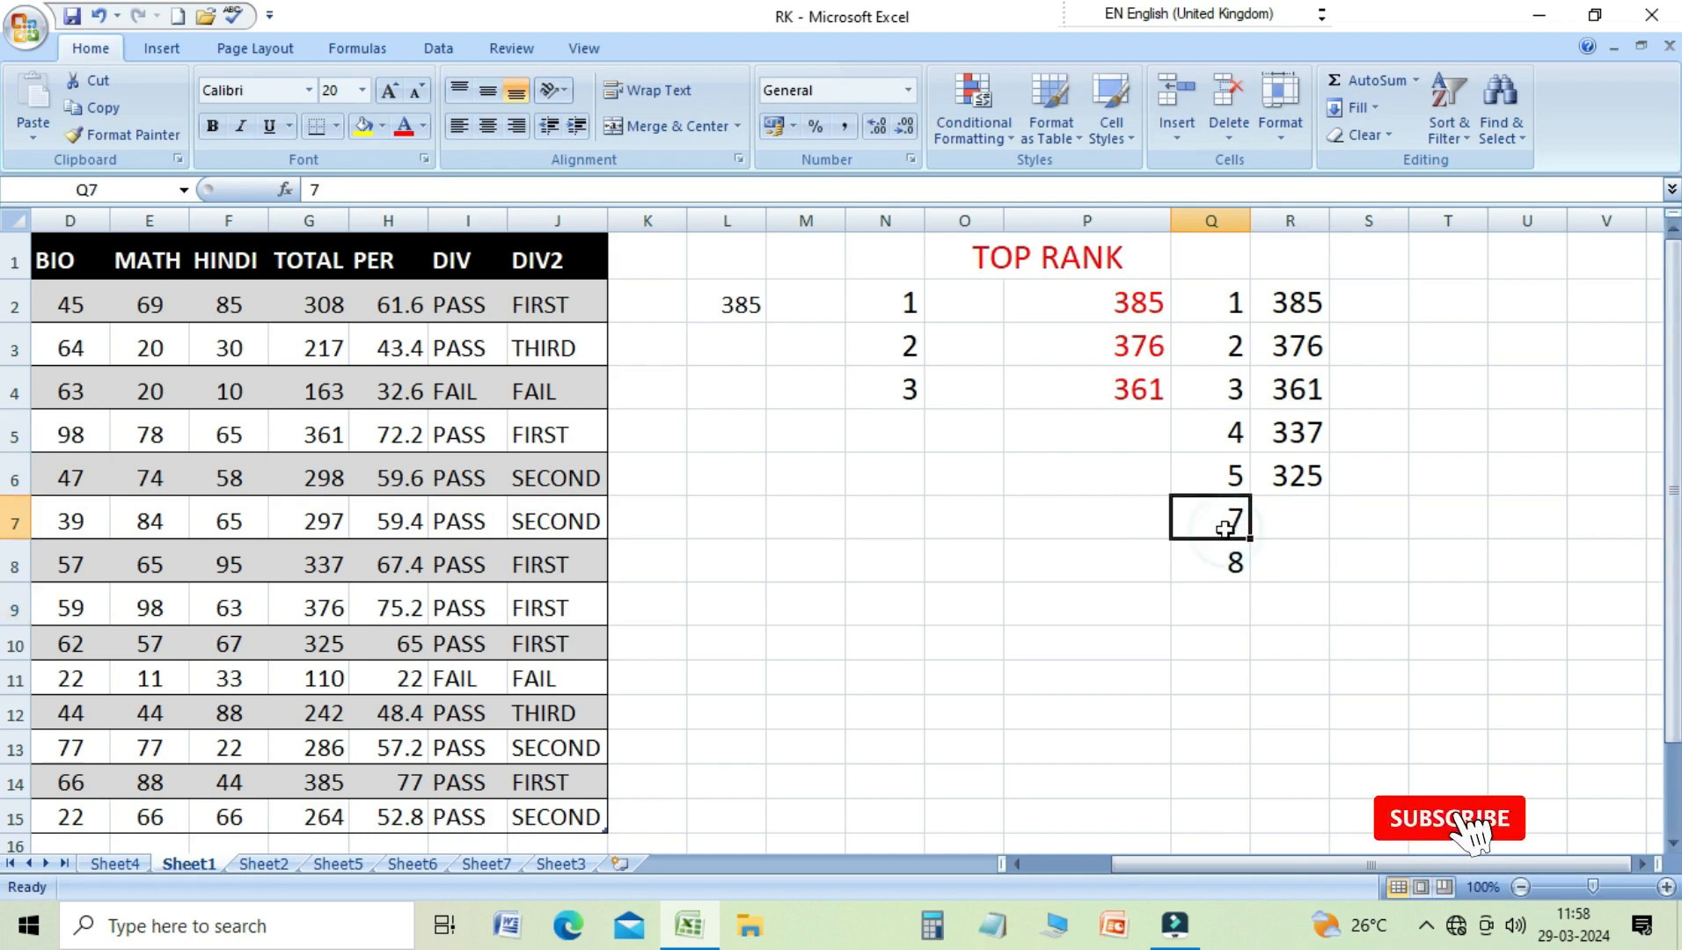
text(6)
key(Return)
text(7)
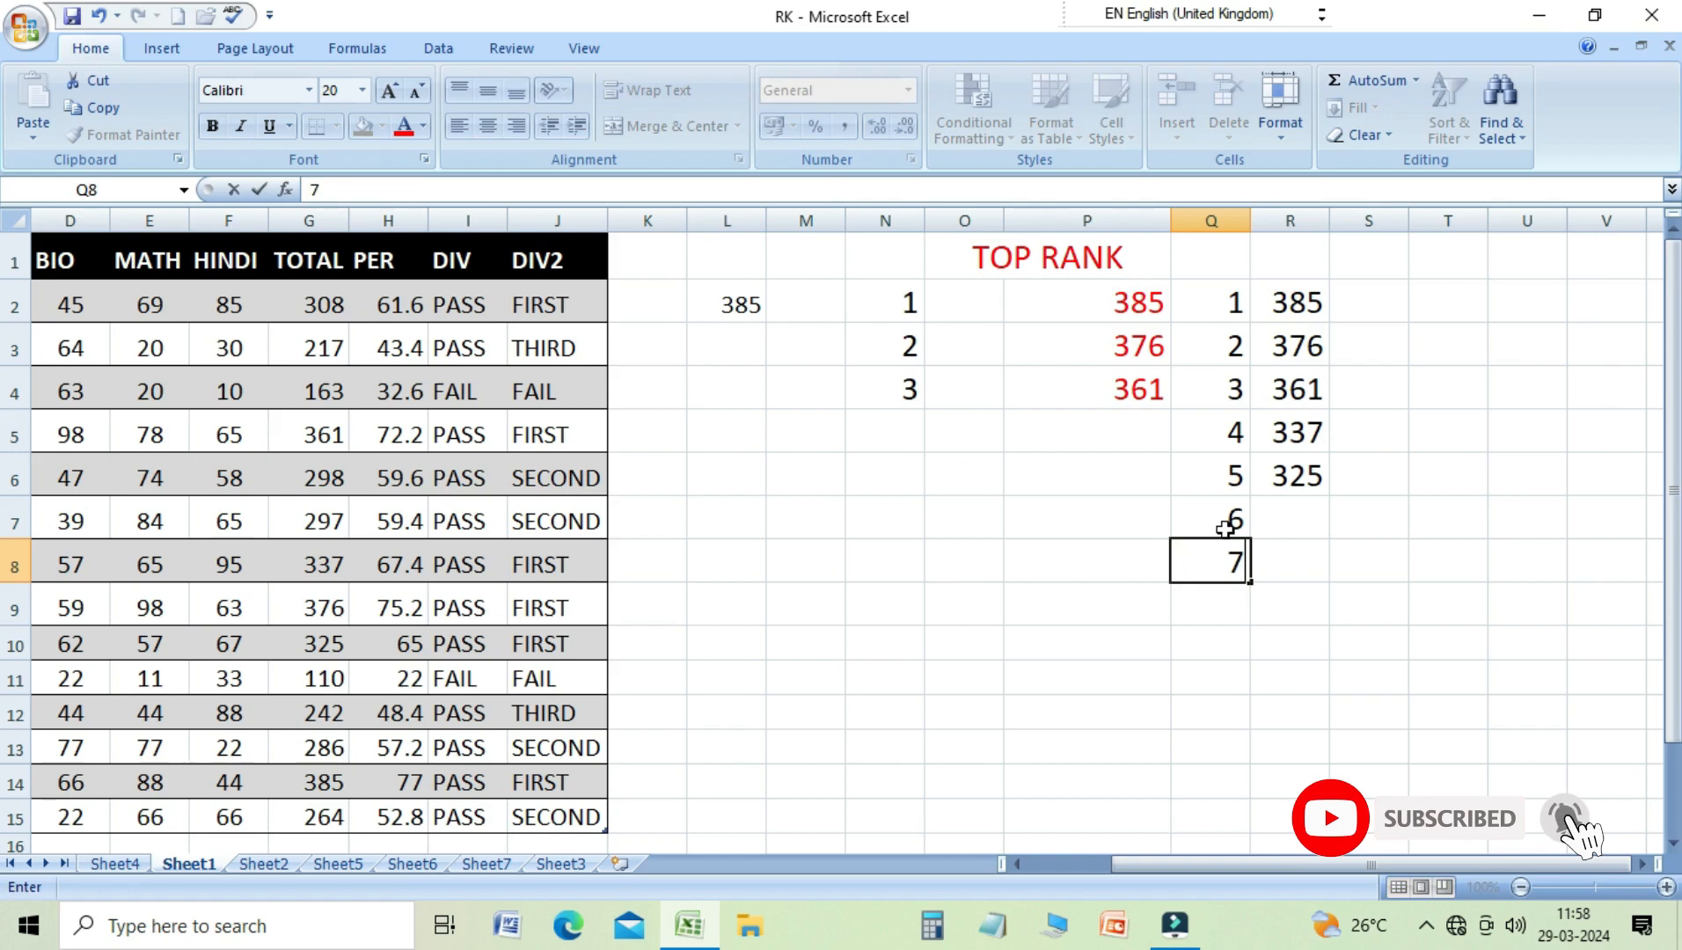
key(Return)
text(8)
key(Return)
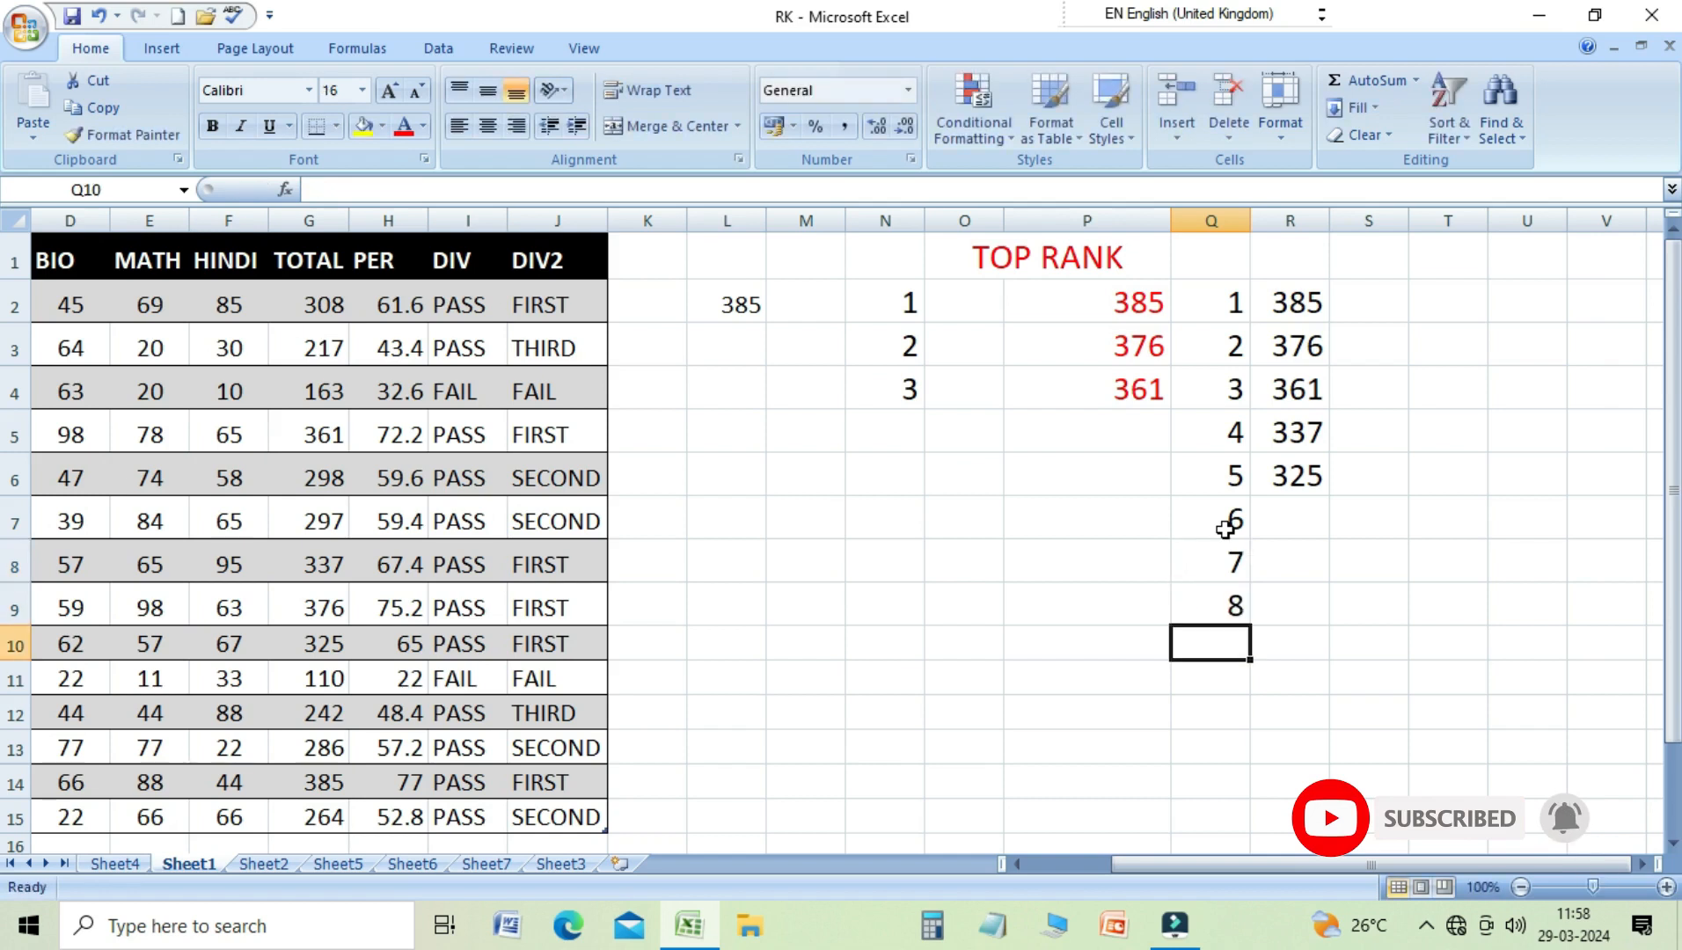
text(9)
key(Return)
text(10)
key(Return)
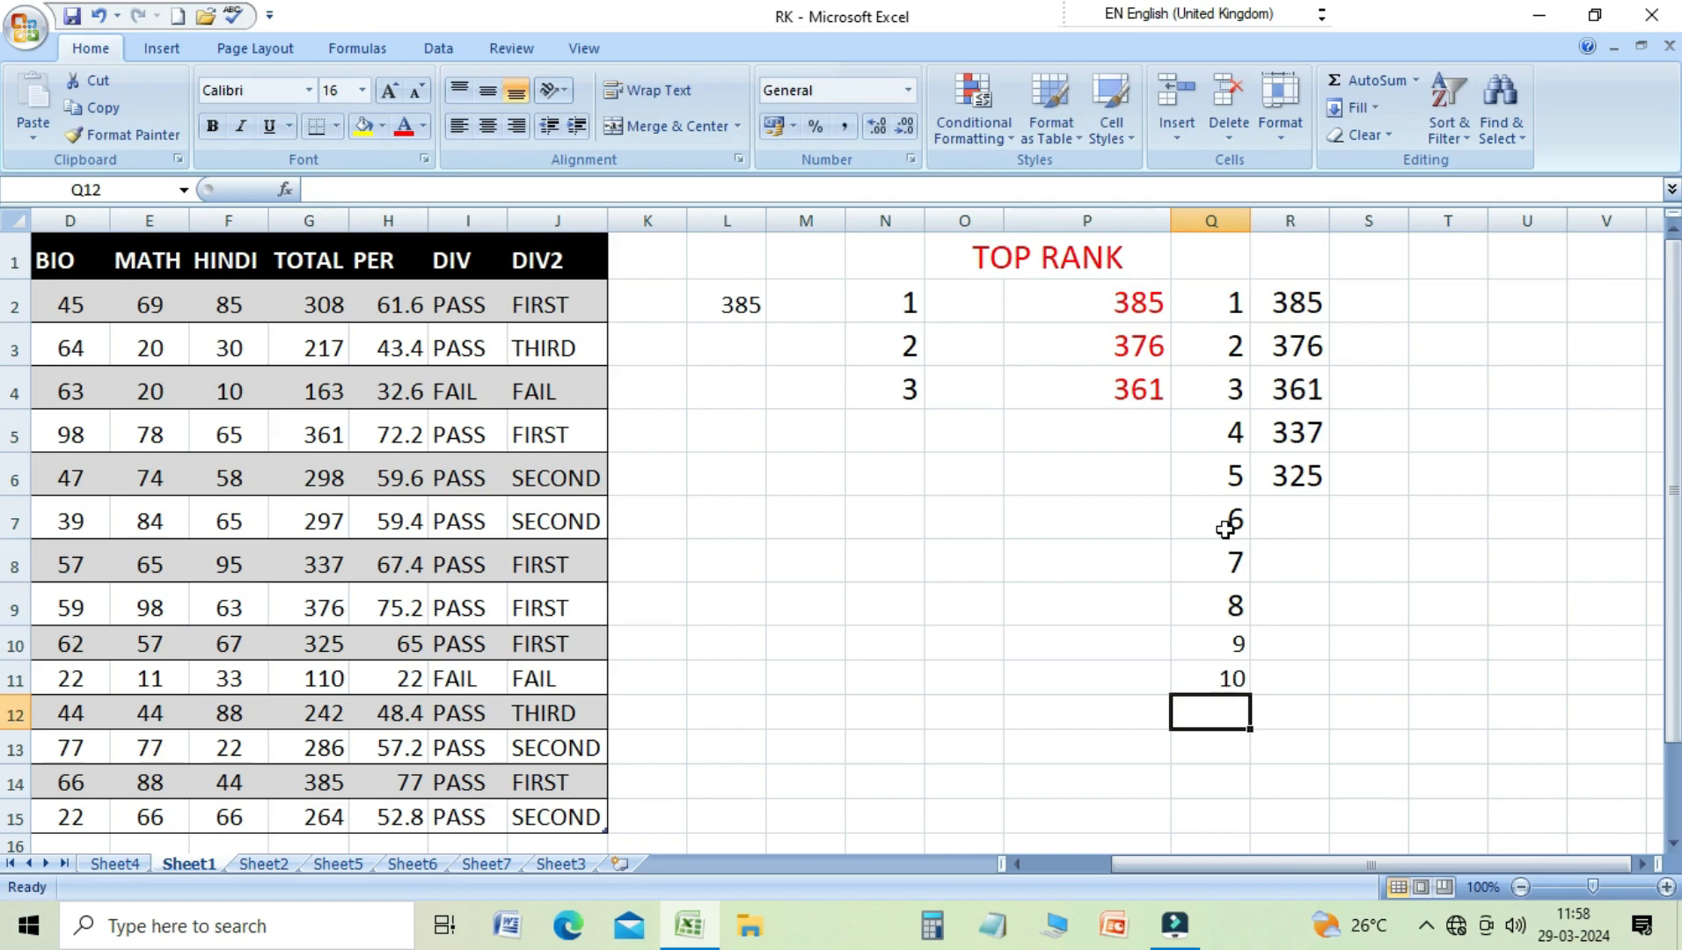
Step: Fill the LARGE formula from R6 down to R11 for ranks 6 to 10
click(1283, 476)
drag(1327, 498, 1304, 692)
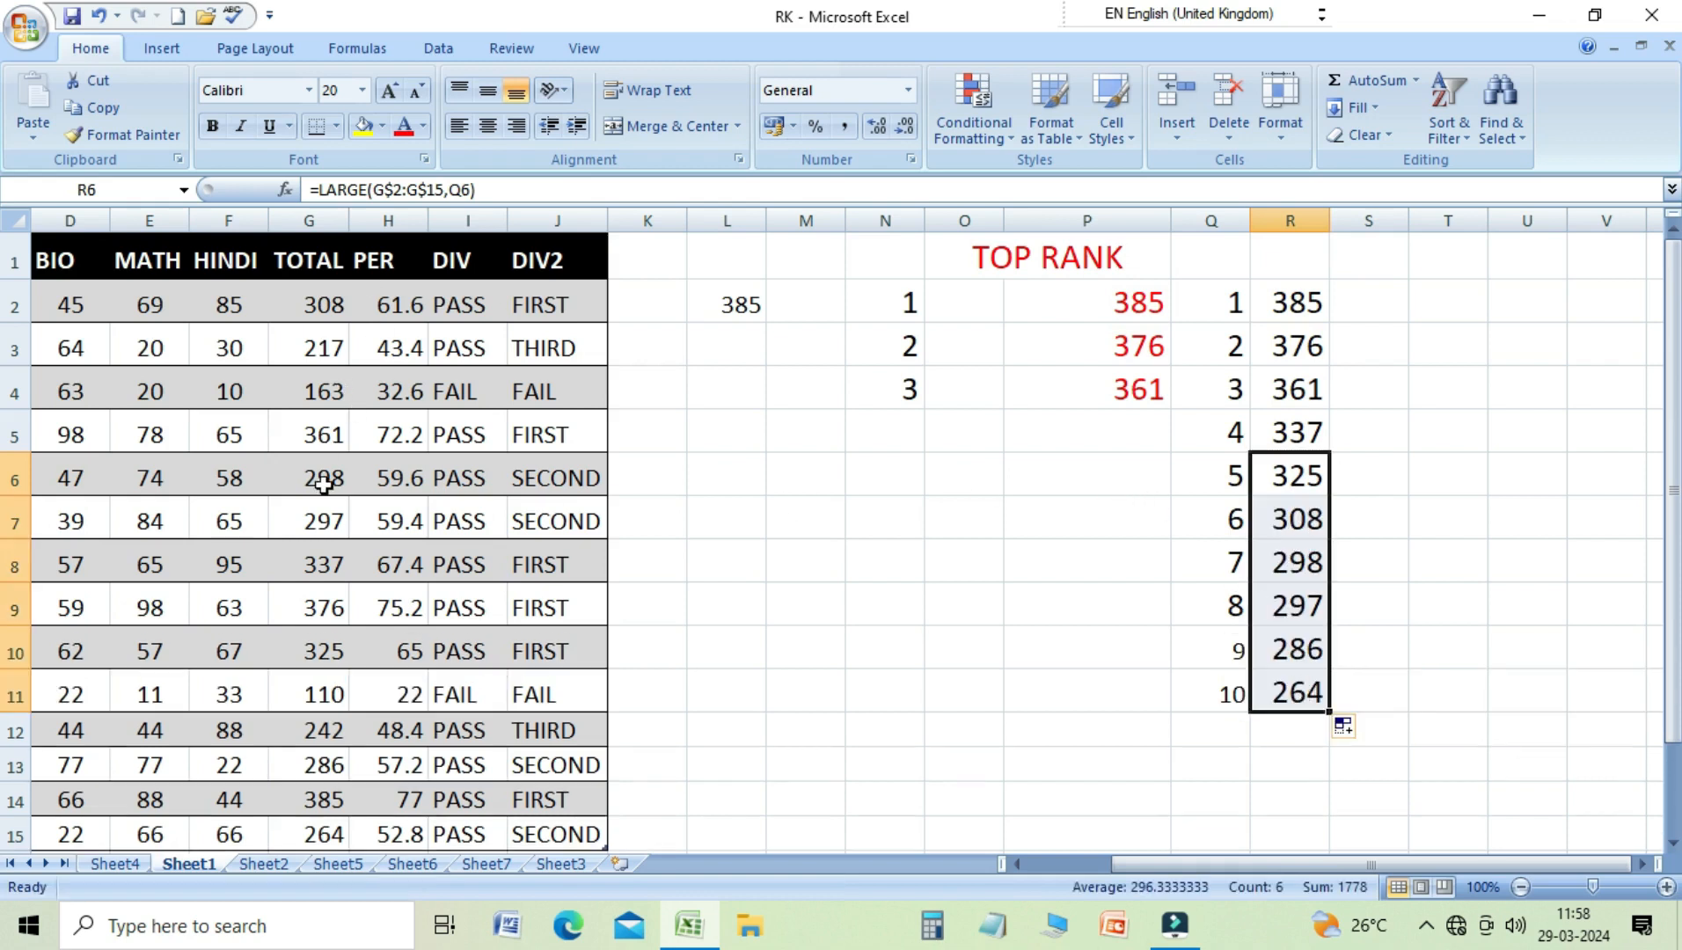
click(1291, 308)
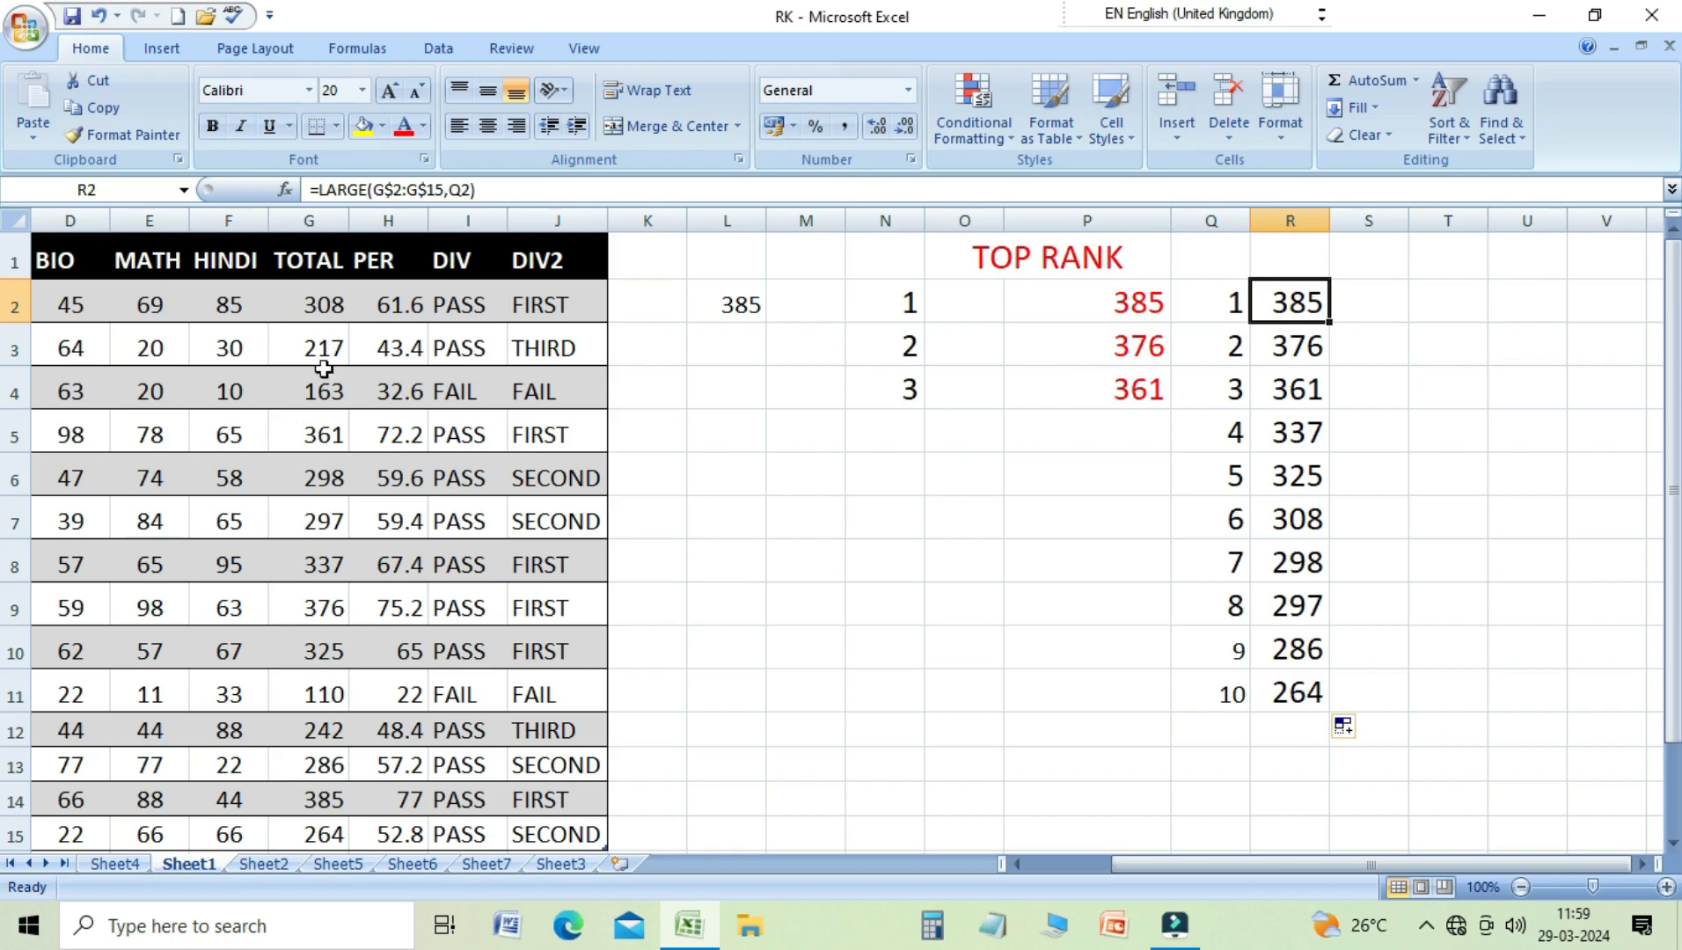
Step: Review the three TOP RANK formulas and add them up in cell P5 with =SUM(P2:P4)
click(1091, 301)
click(1090, 344)
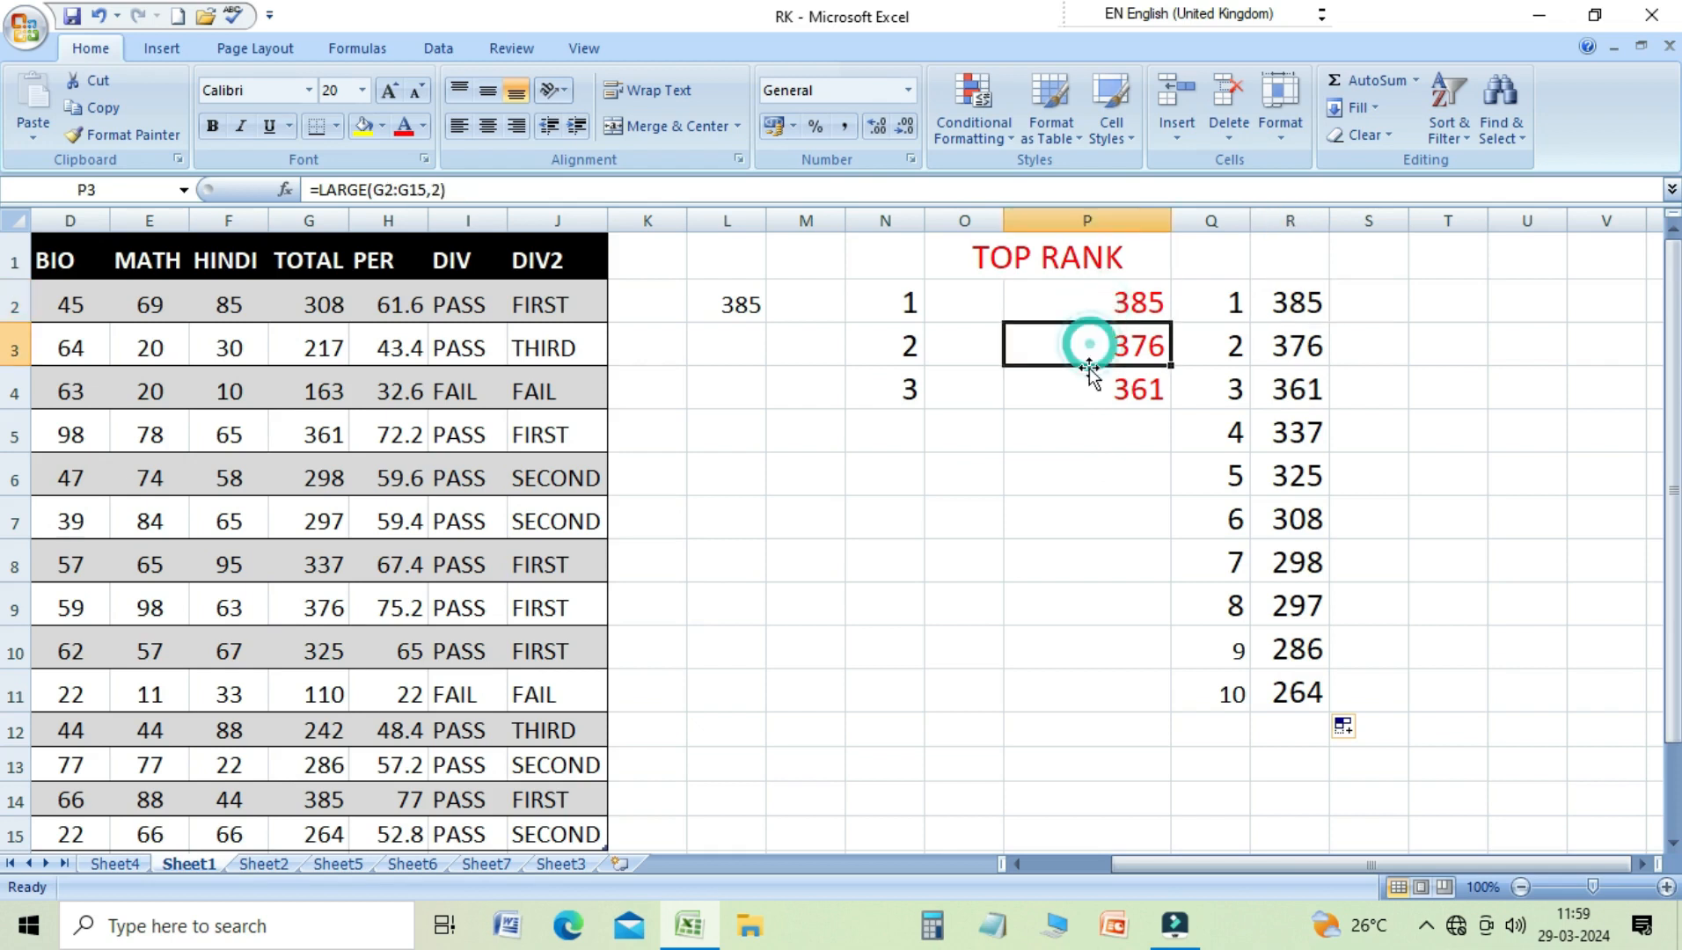
click(1089, 380)
click(1067, 297)
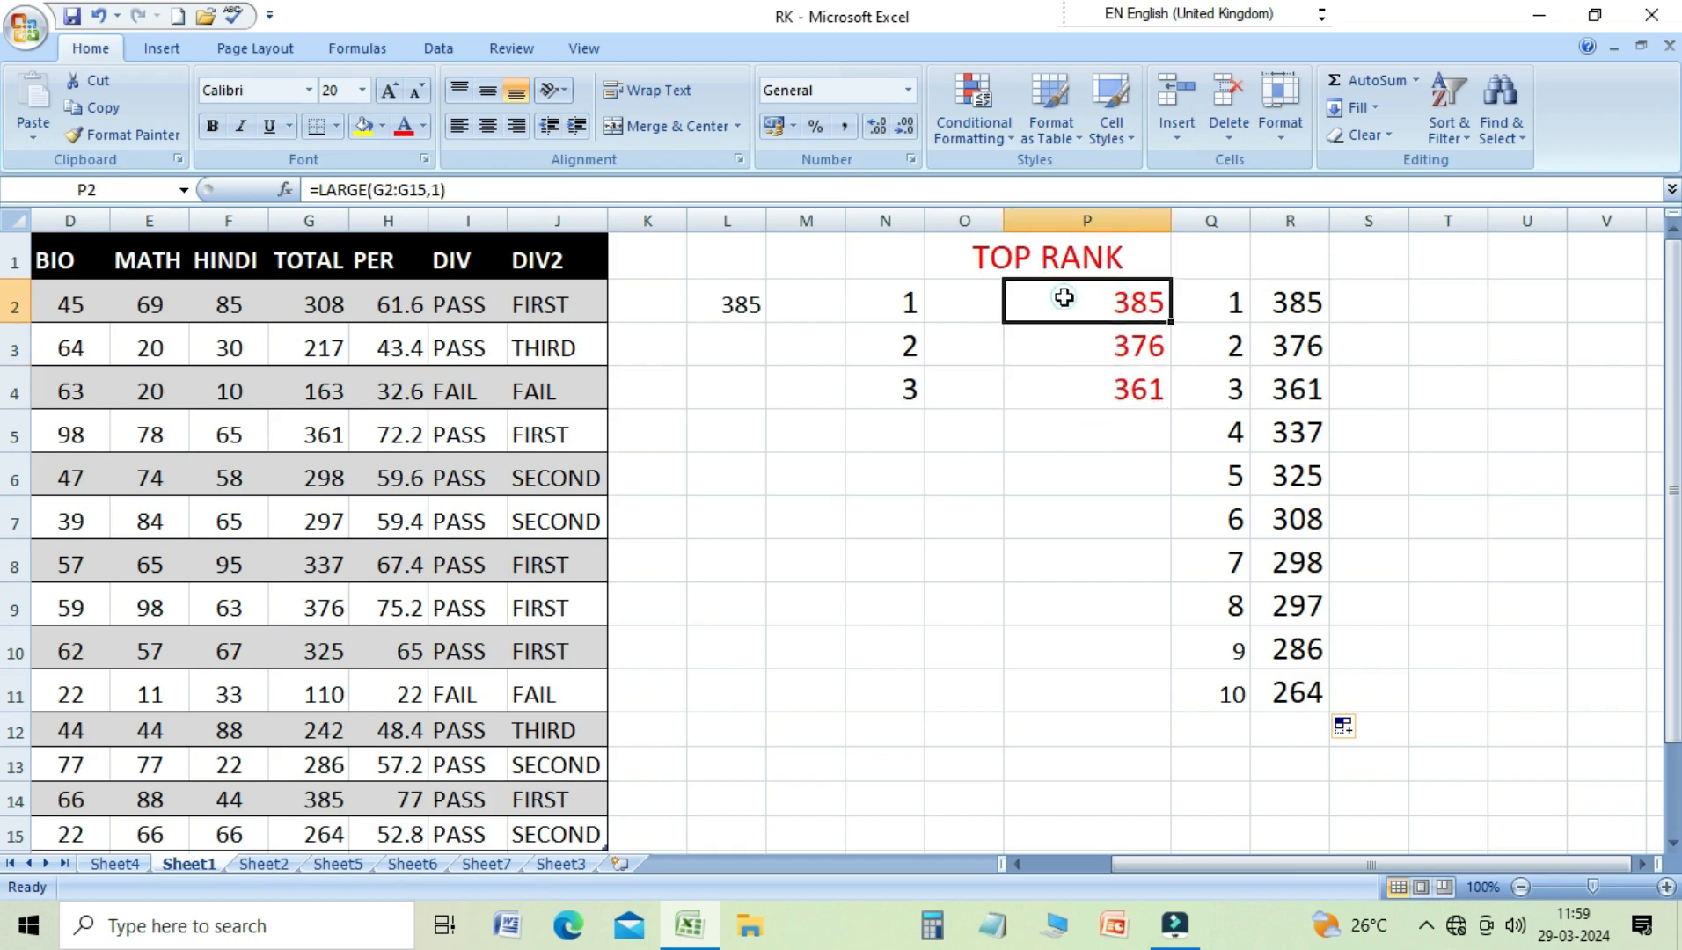
click(1086, 438)
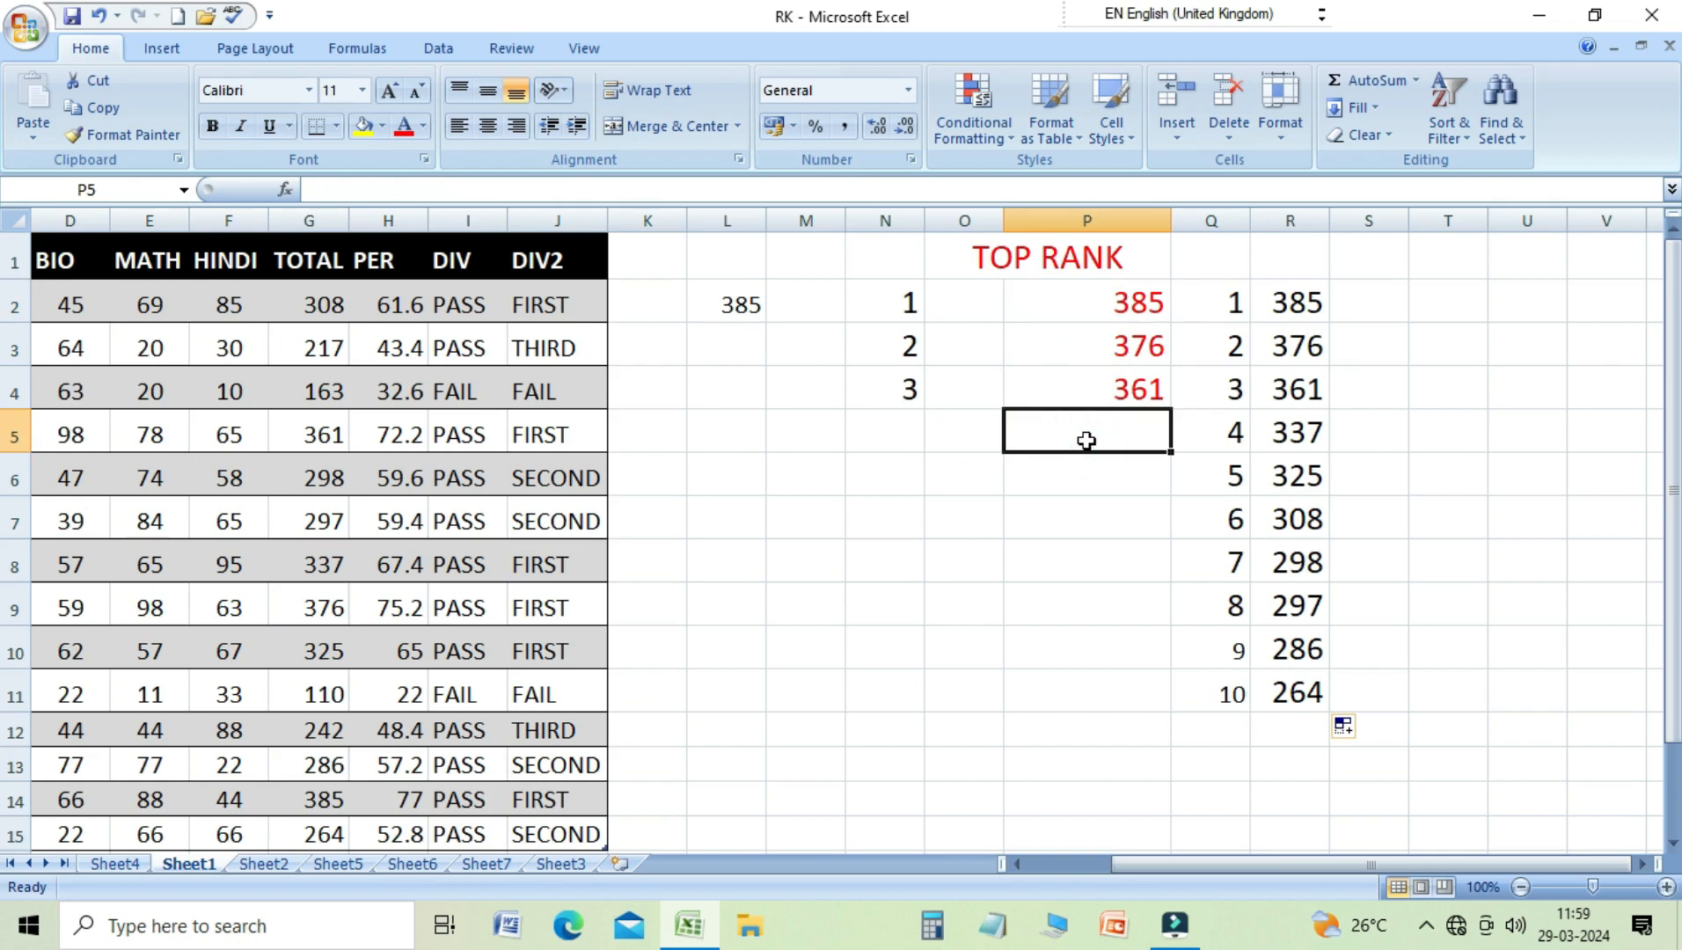
click(1363, 82)
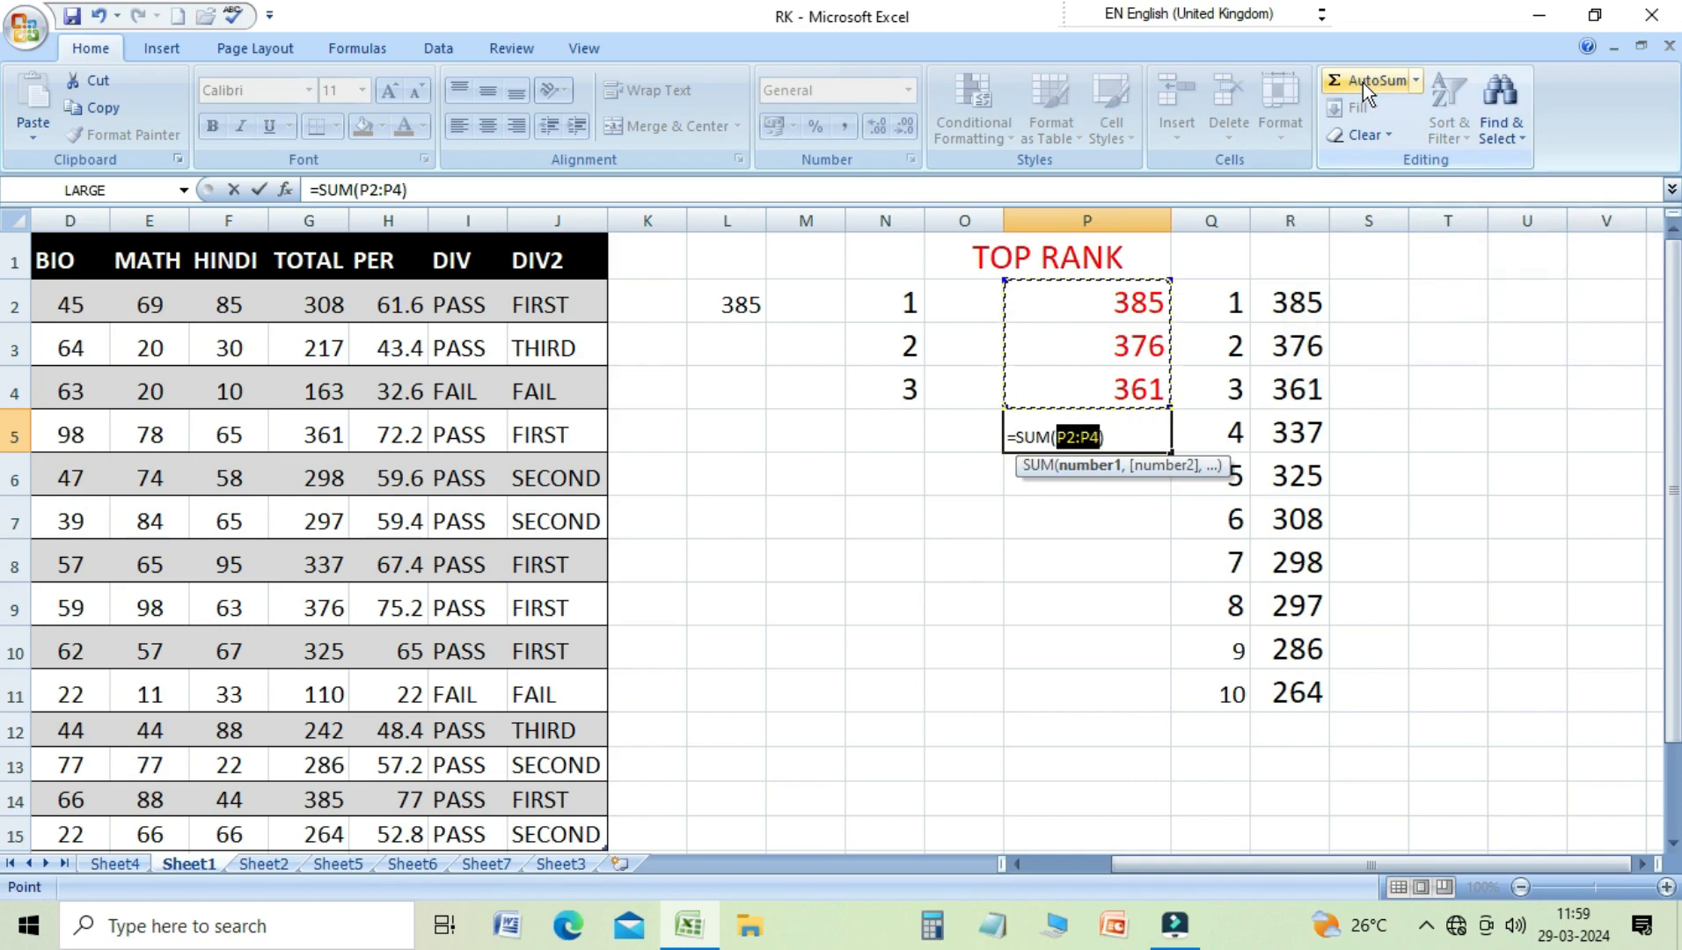
key(Return)
key(Up)
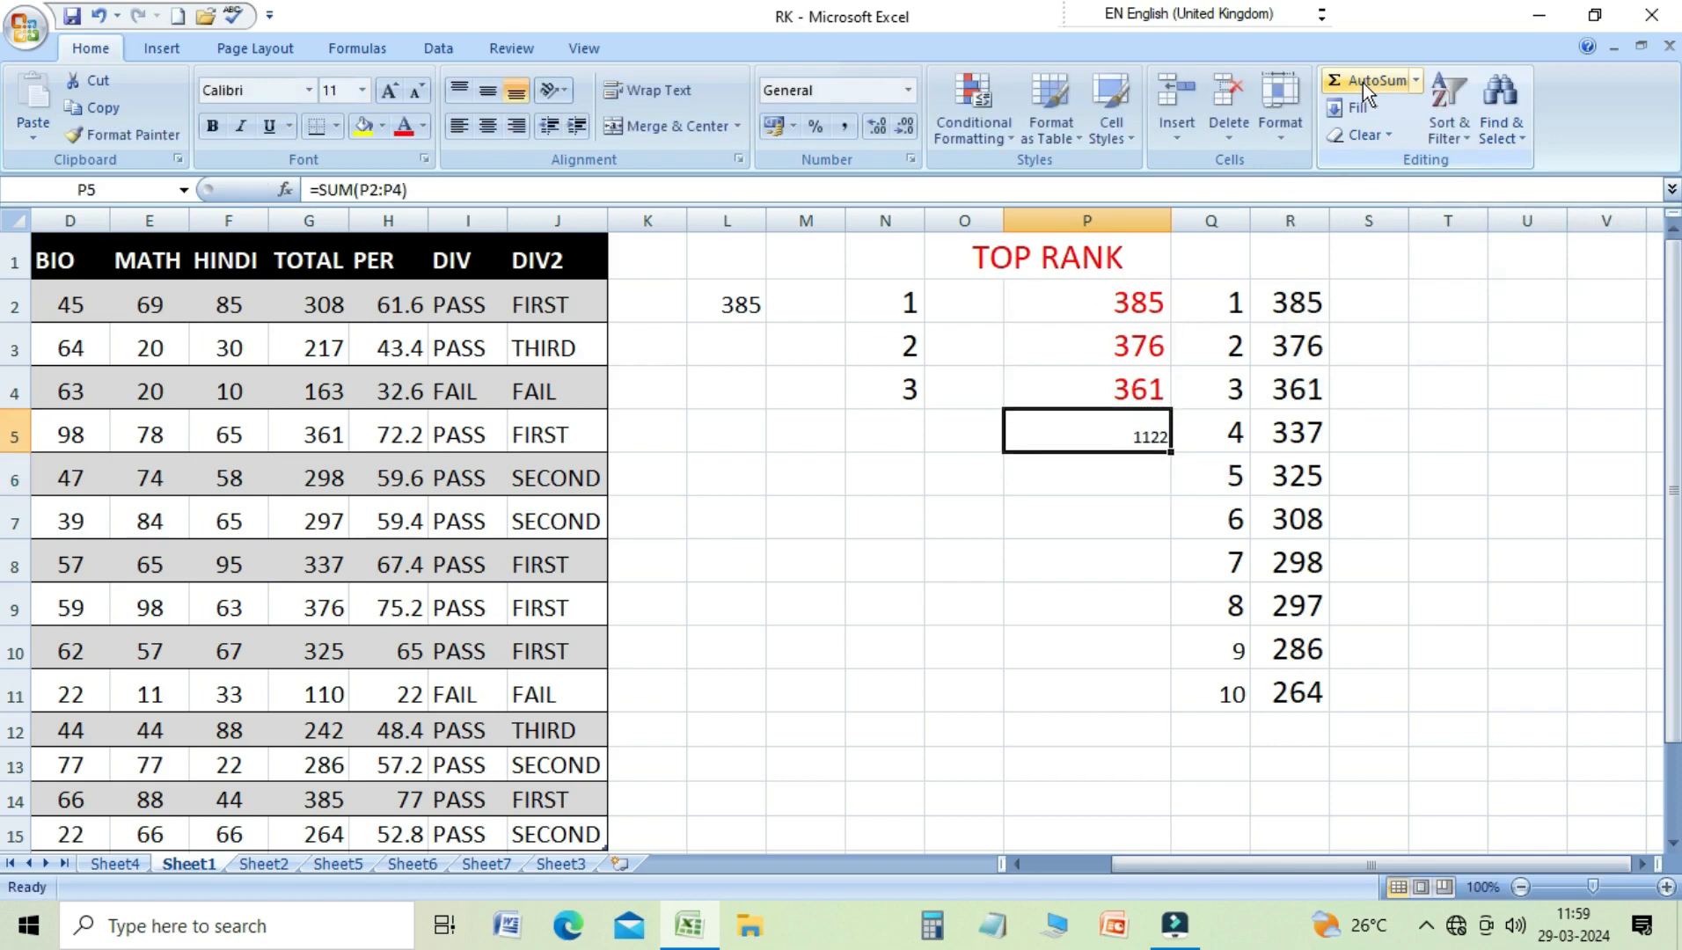
Step: Increase the font size of the sum in cell P5 to 20
click(390, 91)
click(391, 91)
click(391, 92)
click(391, 92)
click(391, 91)
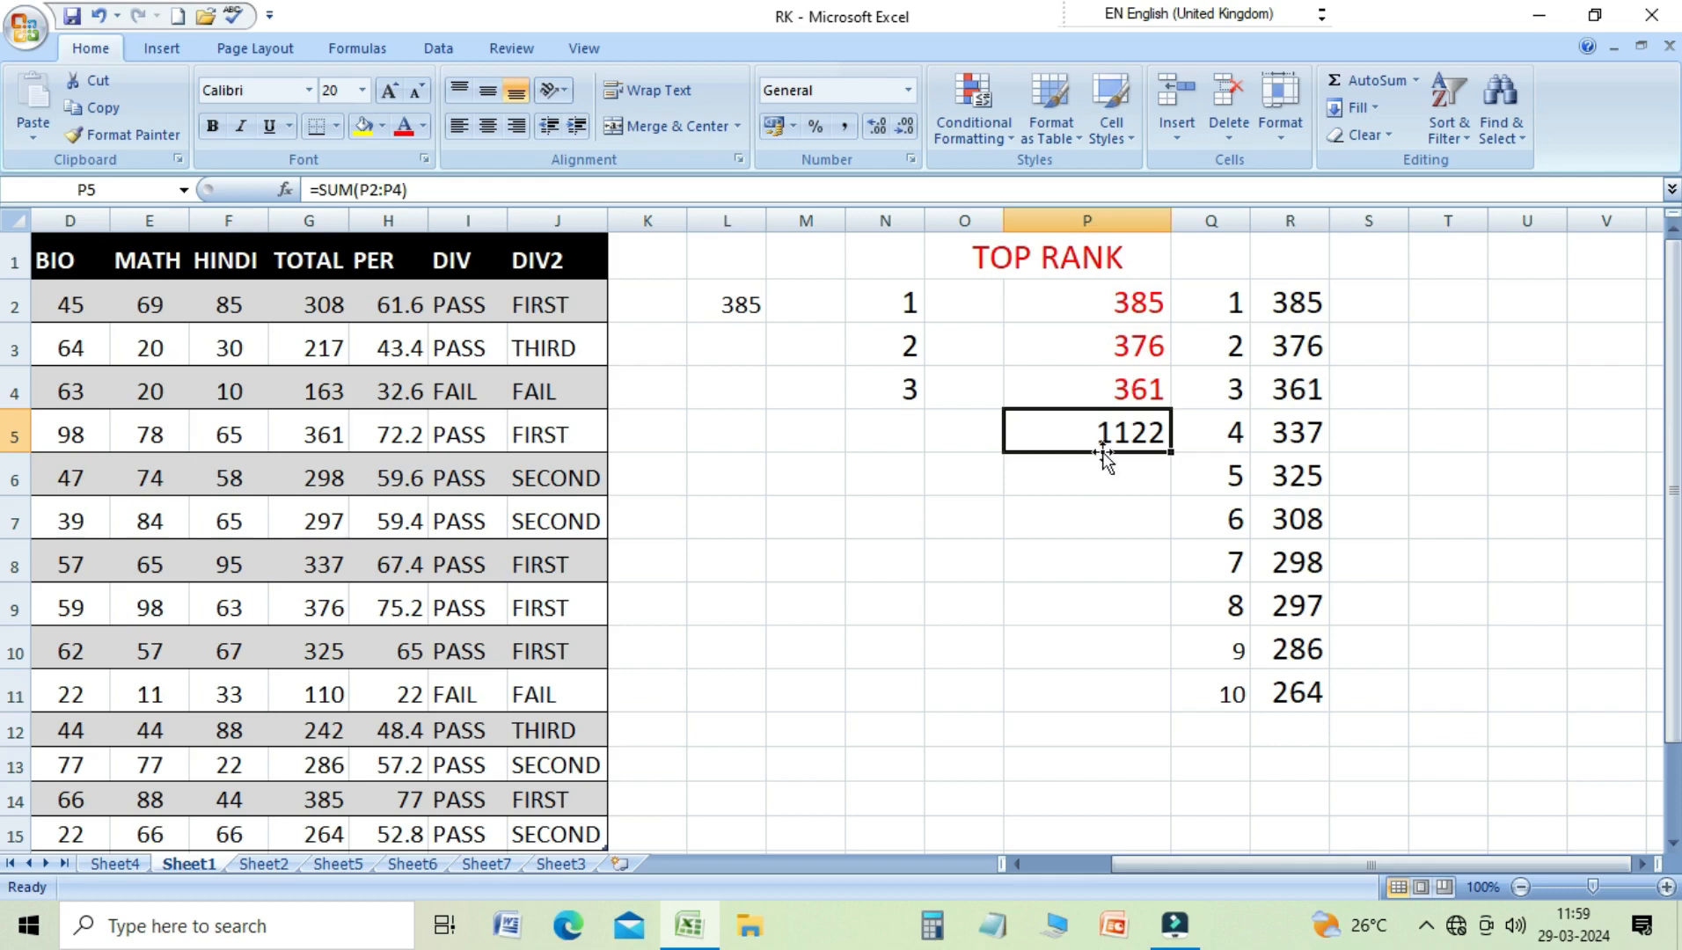
Step: Sum the three highest totals in cell P8 with =SUM(LARGE(G2:G15,{1,2,3}))
click(1041, 540)
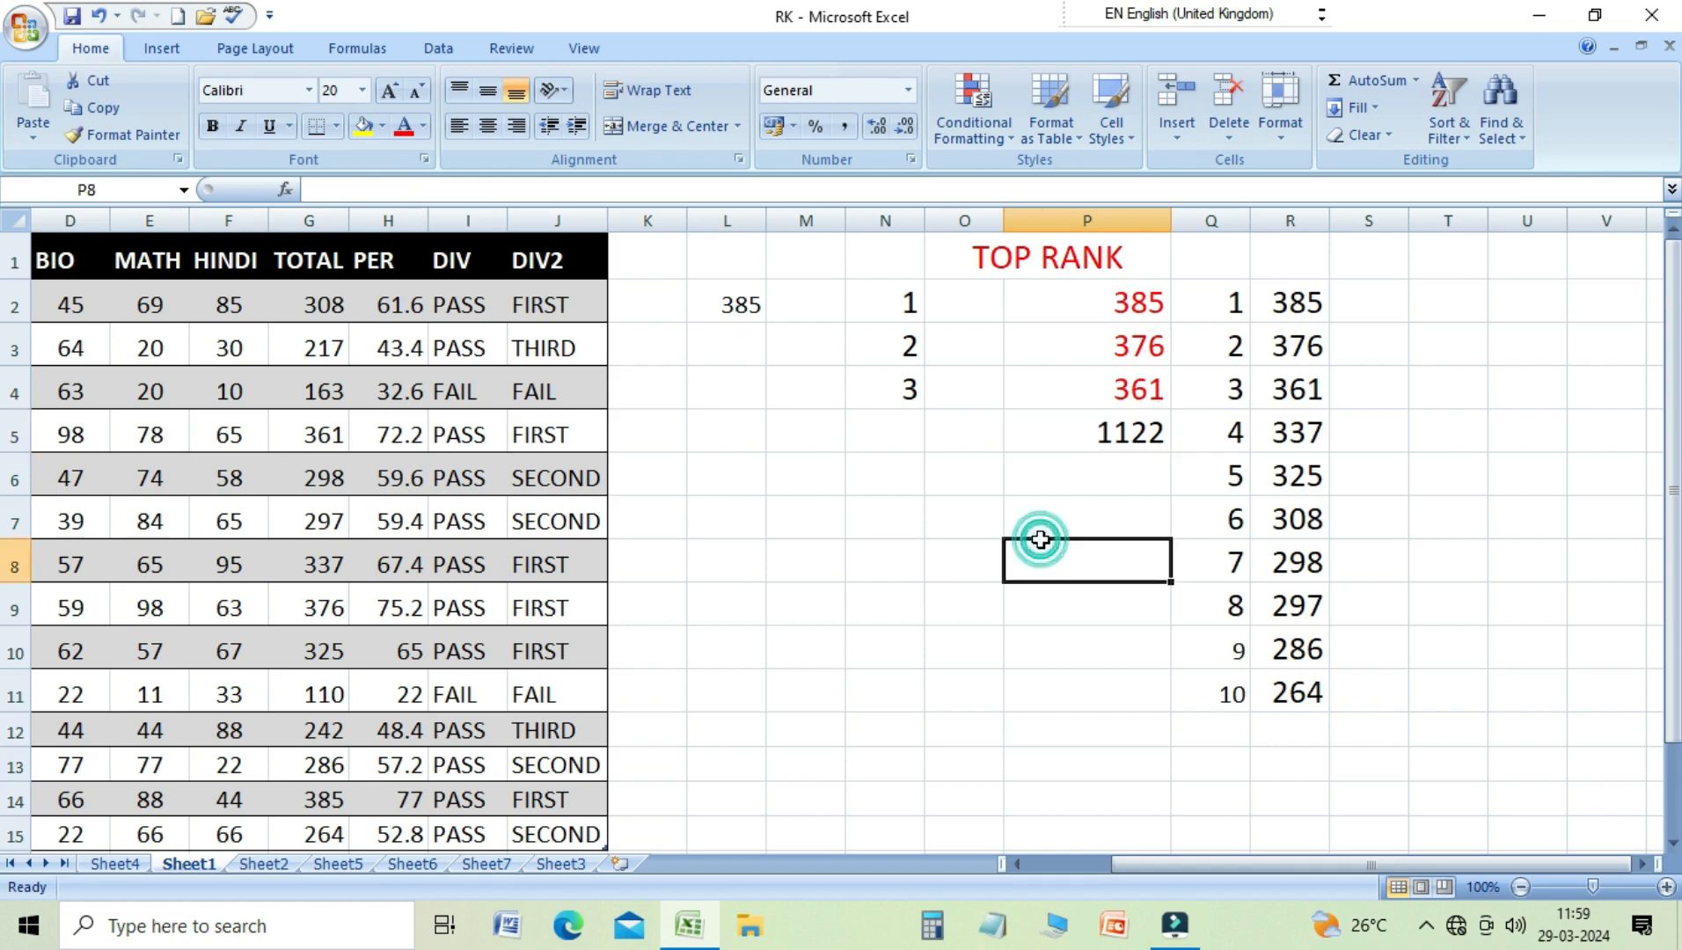
text(=)
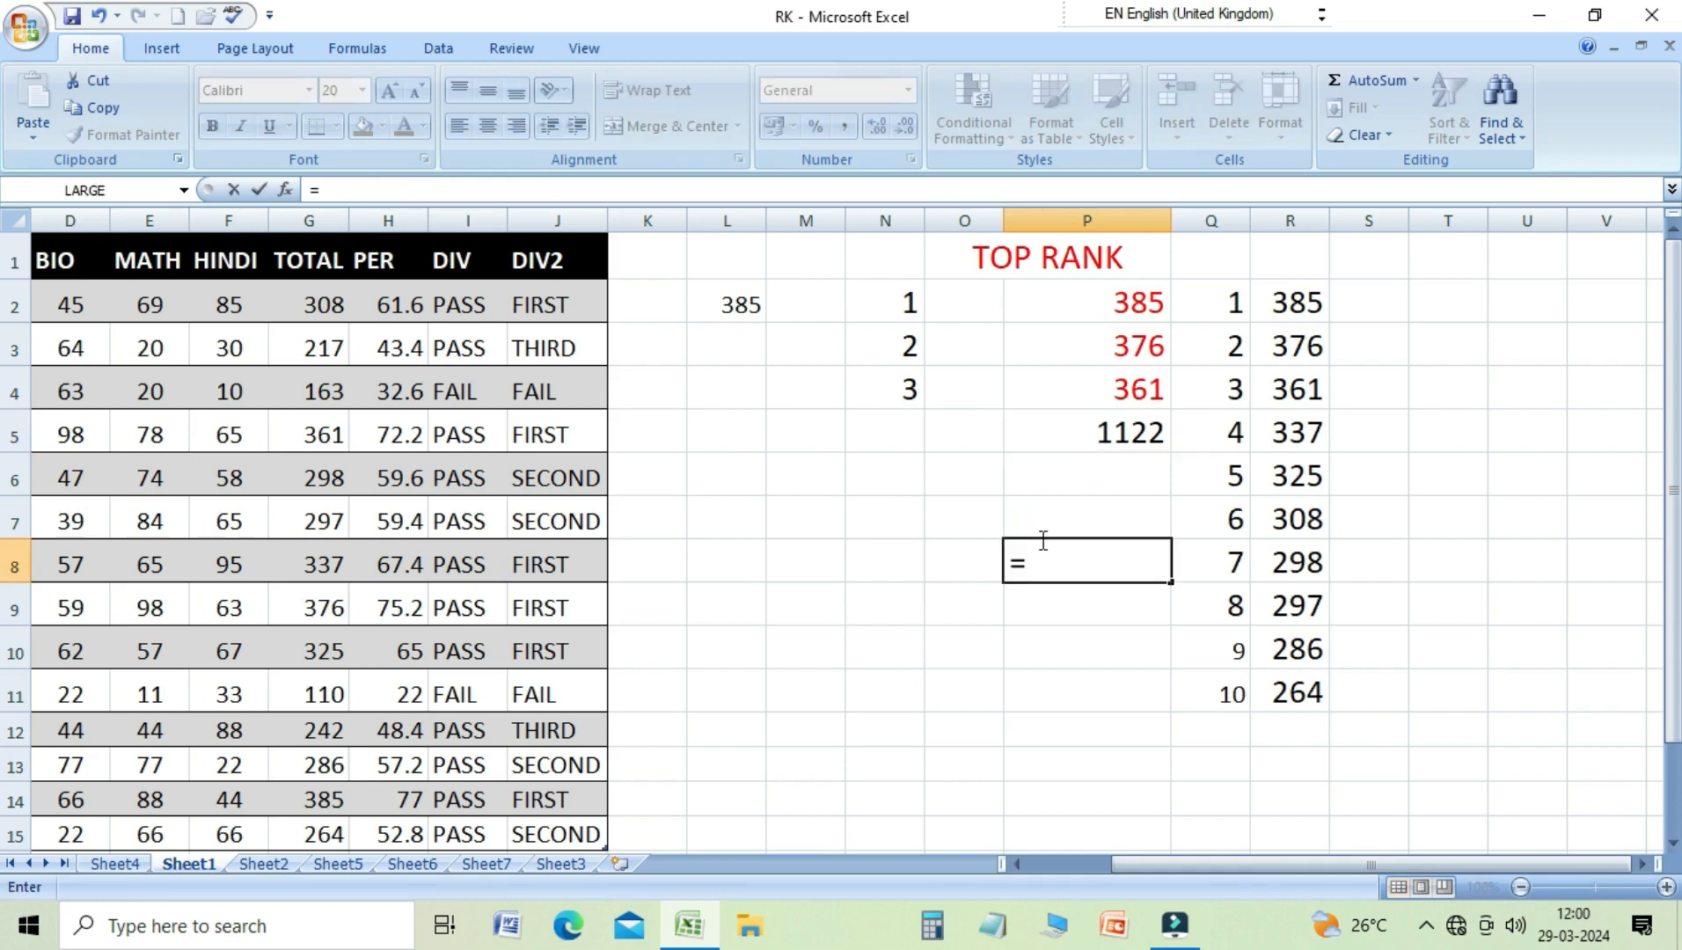
text(SUM)
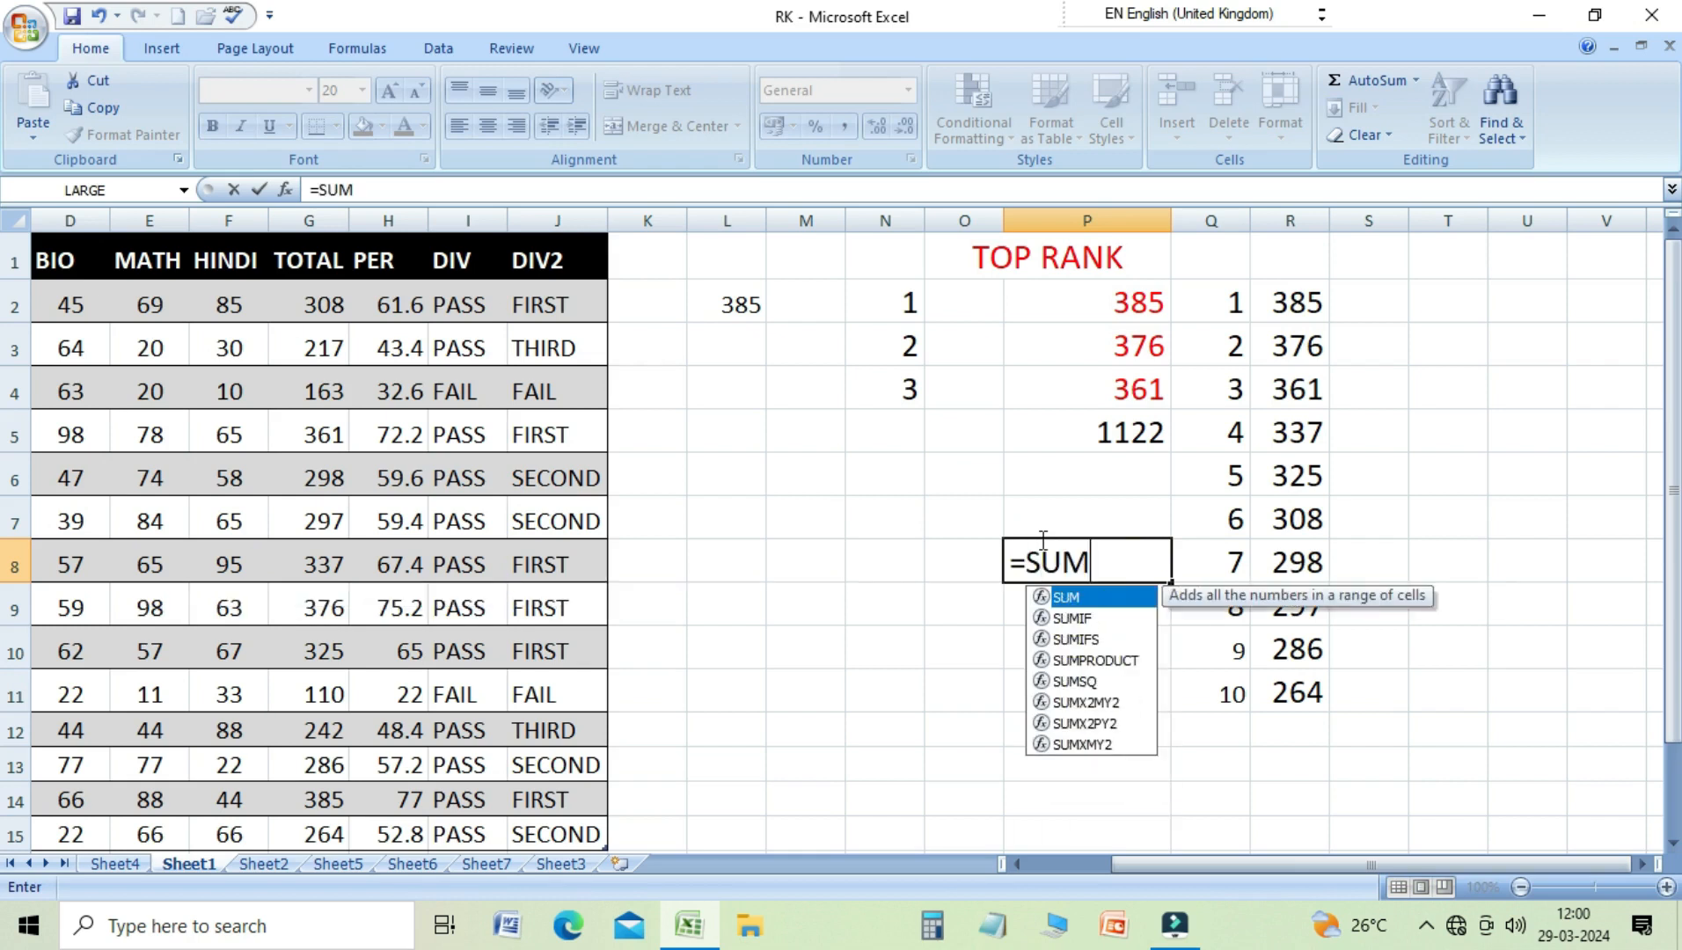
text(()
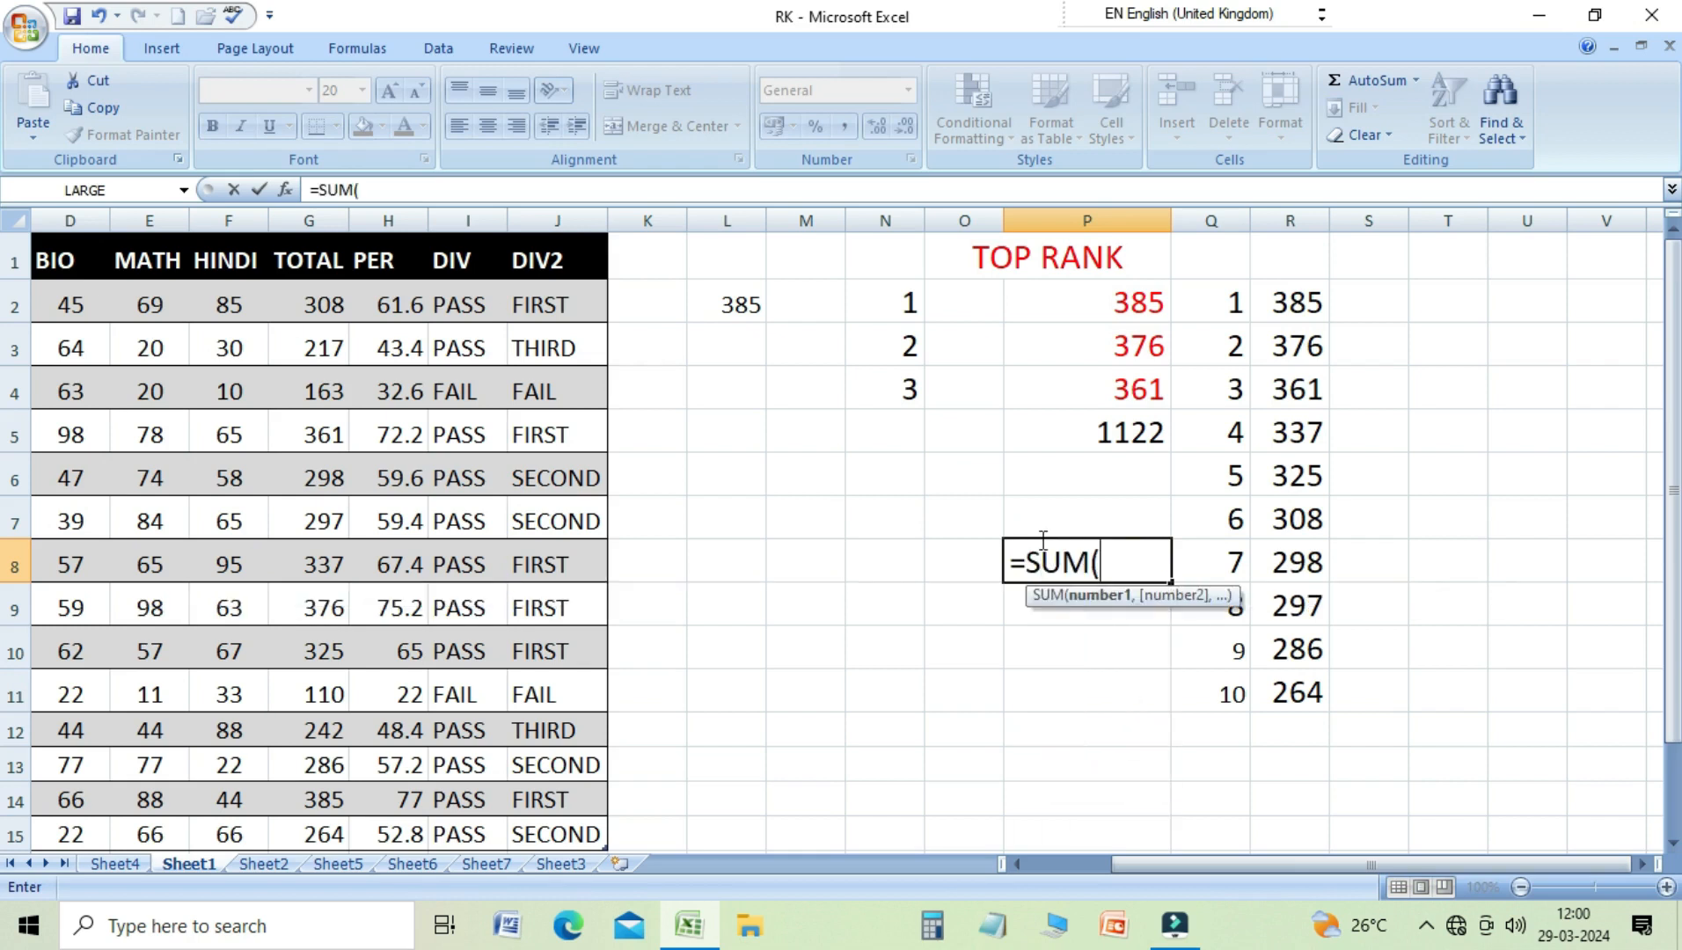
text(LARGE)
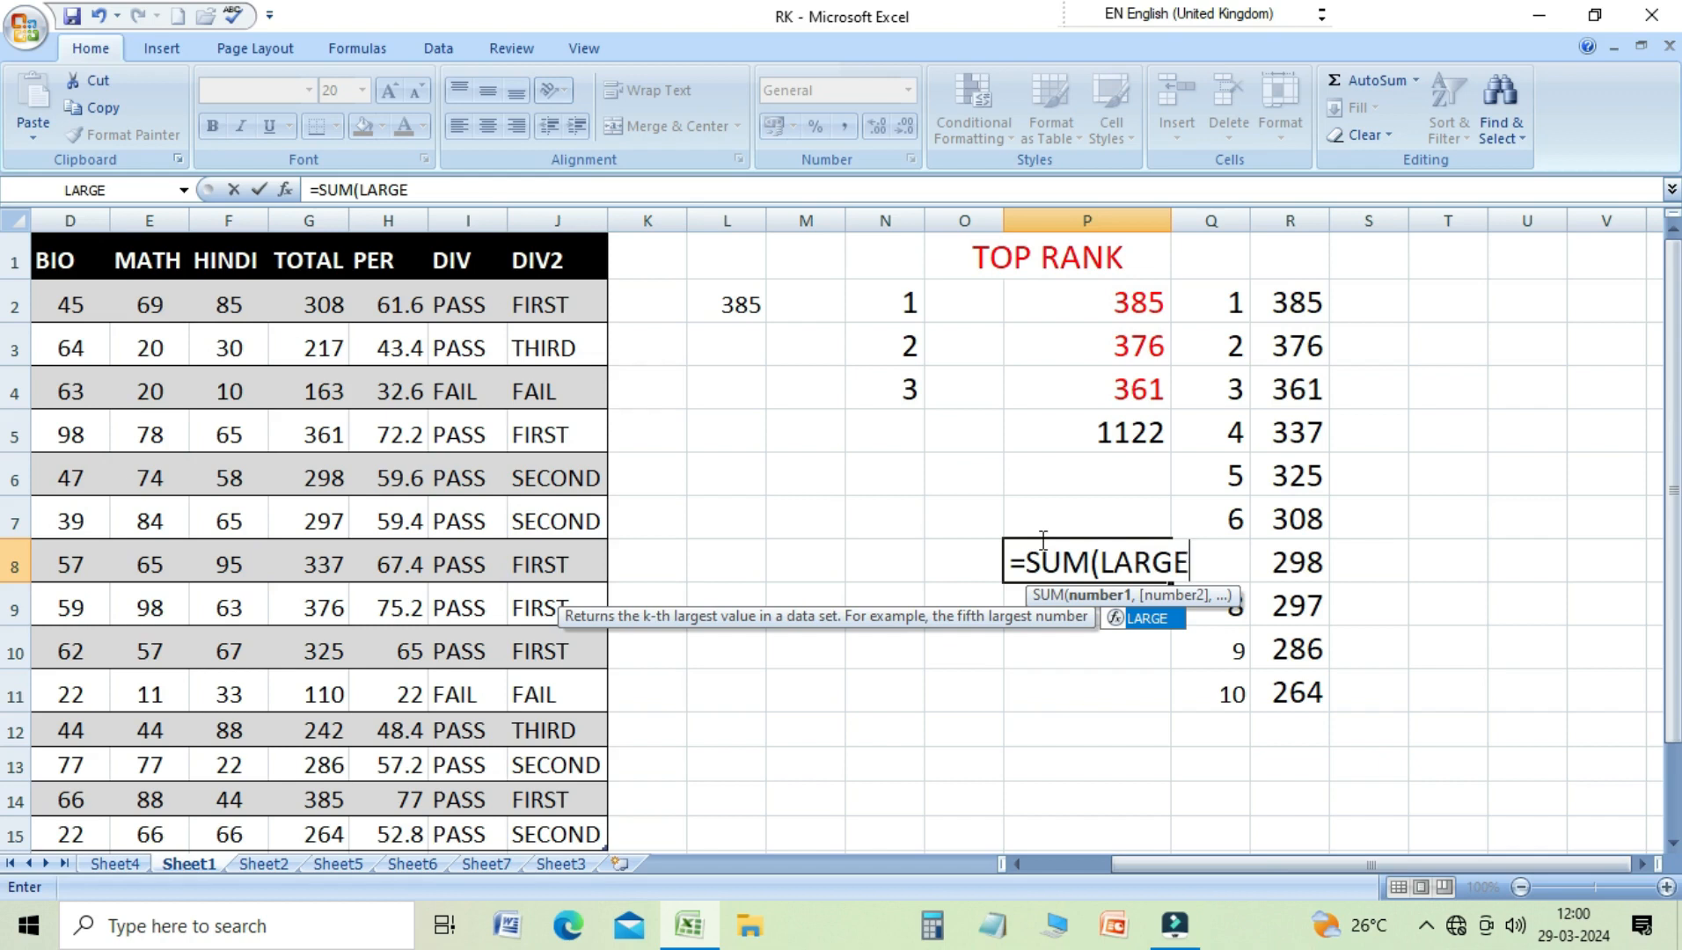
text(()
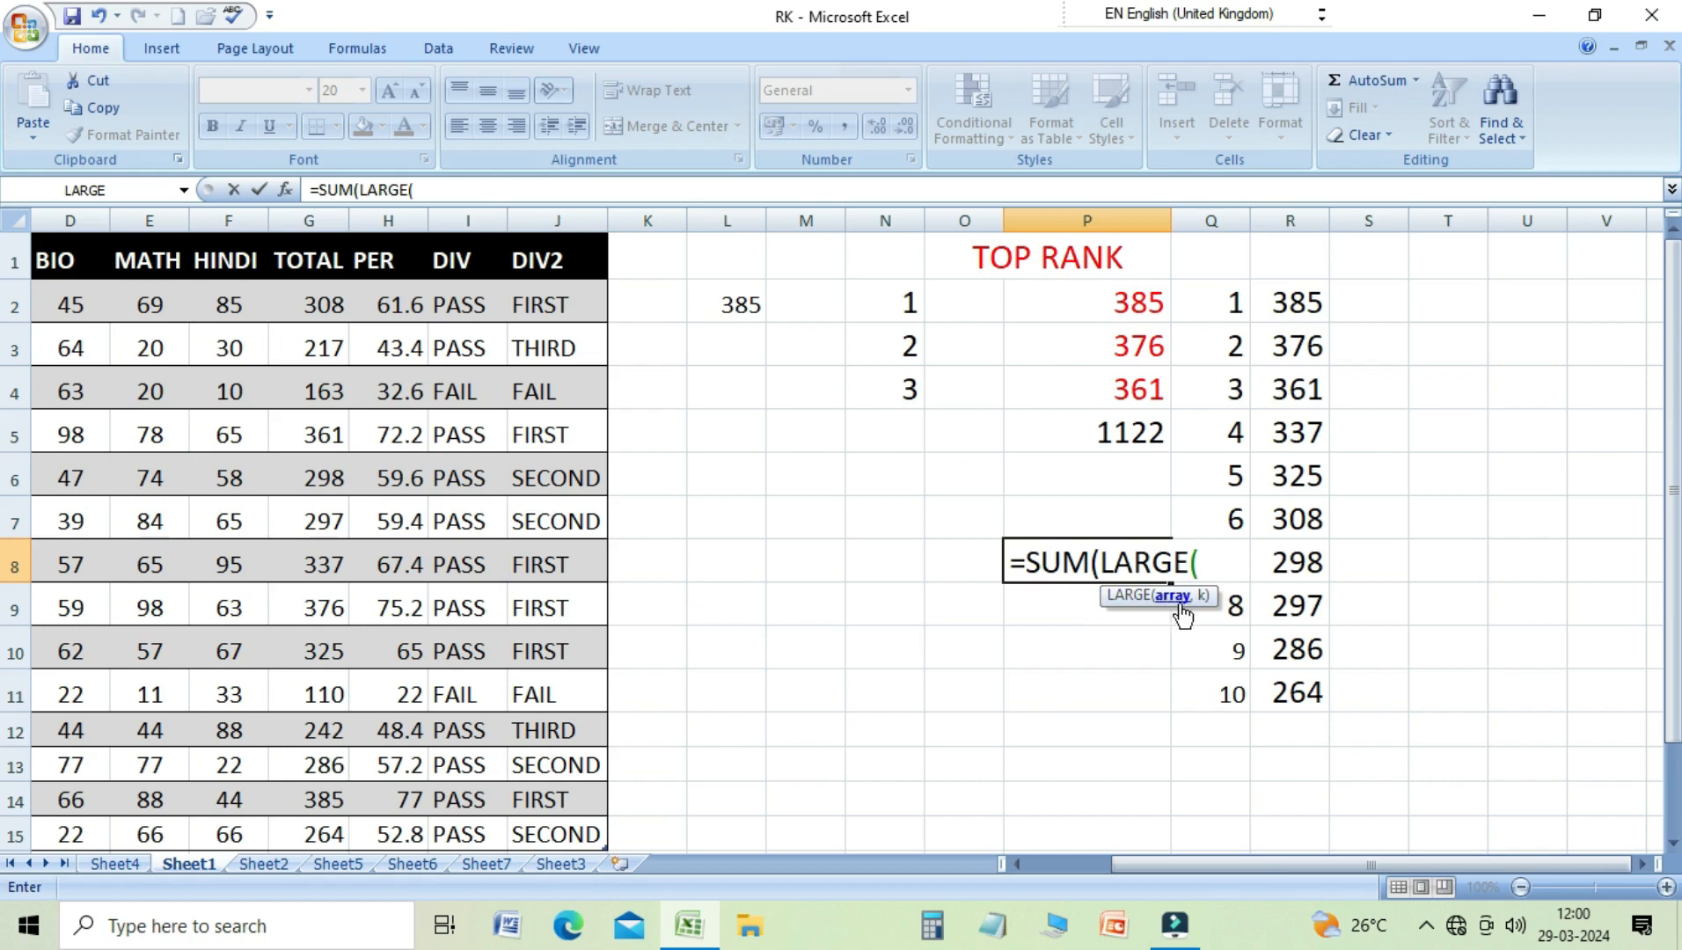
drag(304, 299, 305, 825)
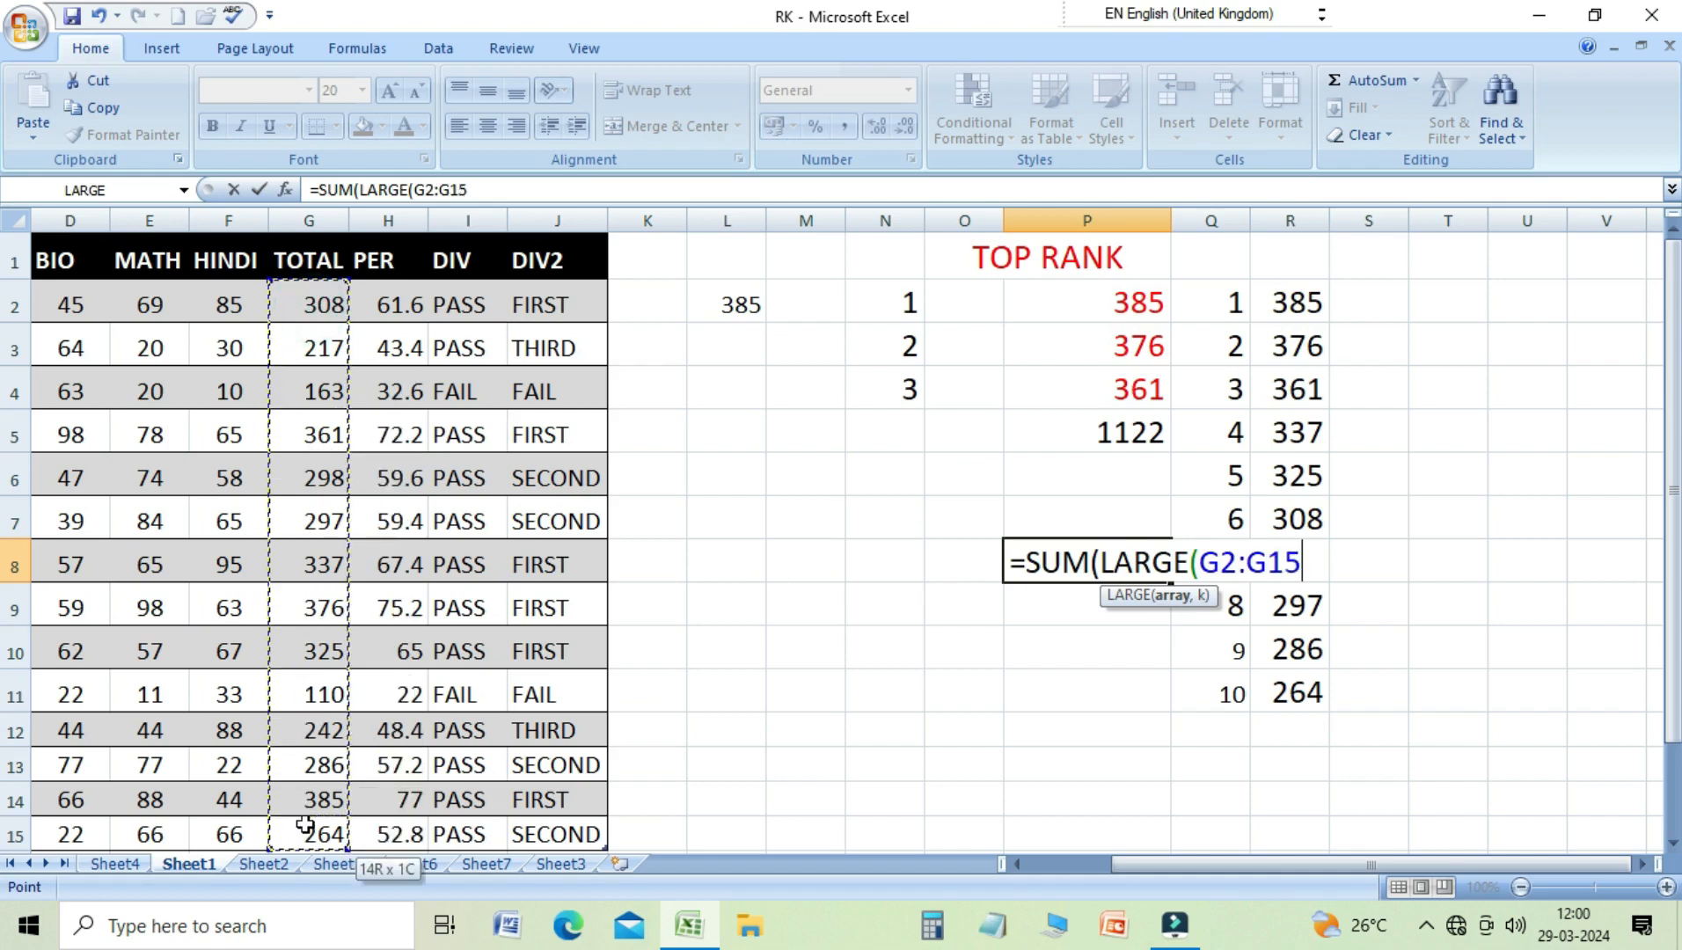
text(,)
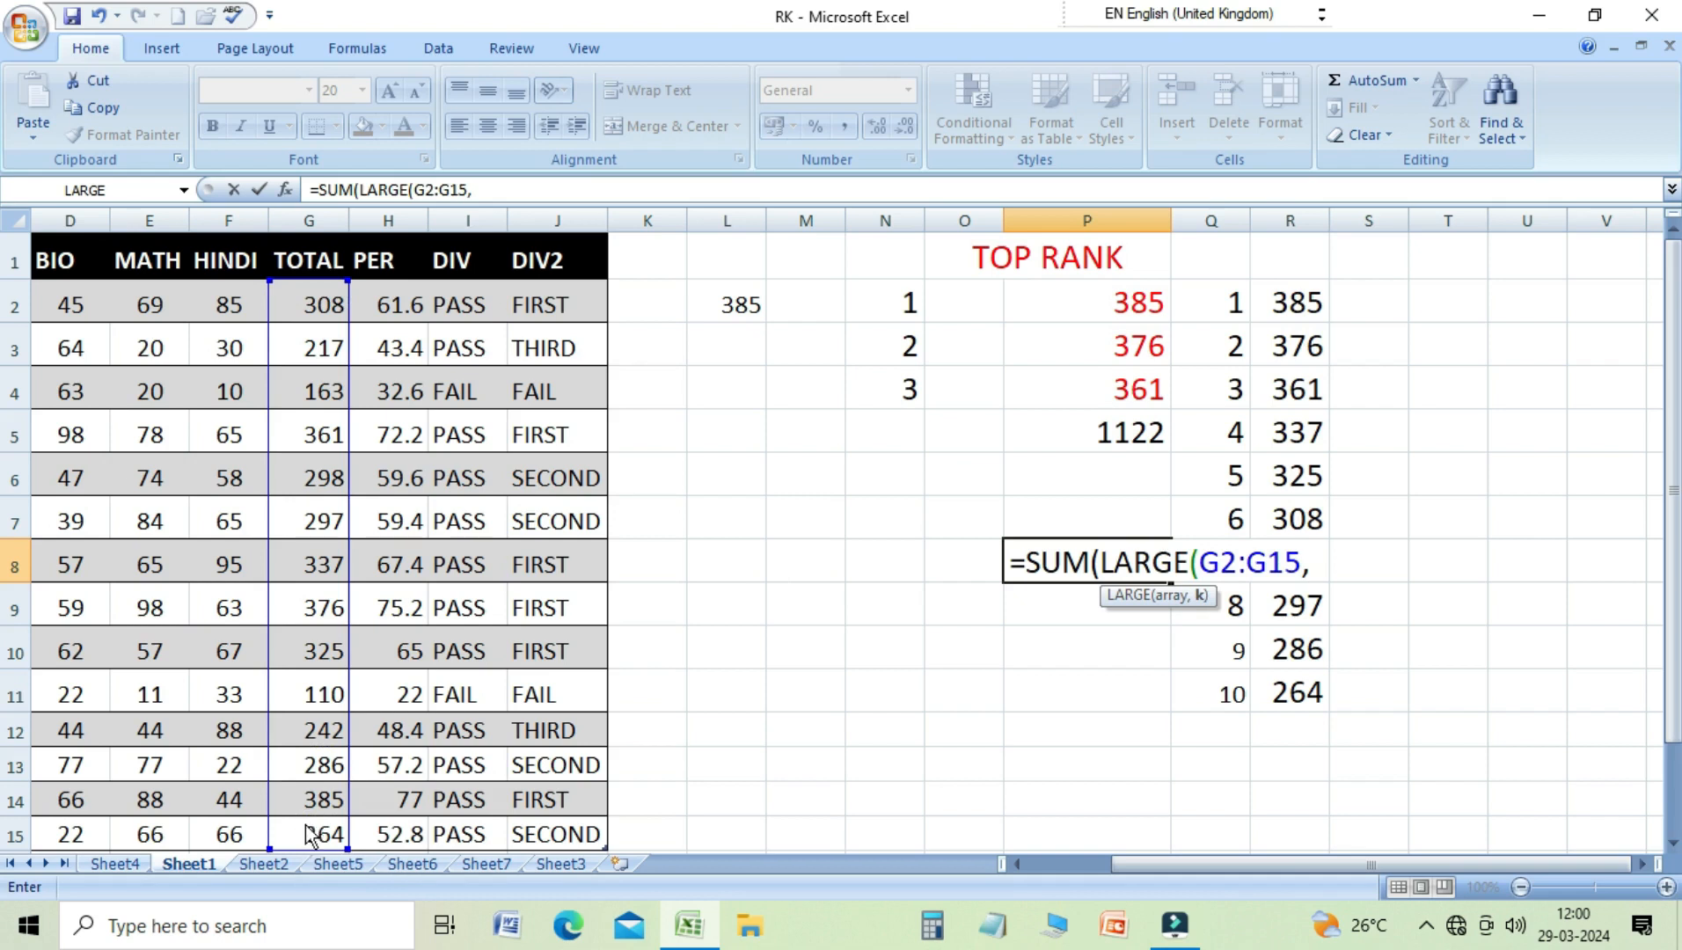
text({1,2)
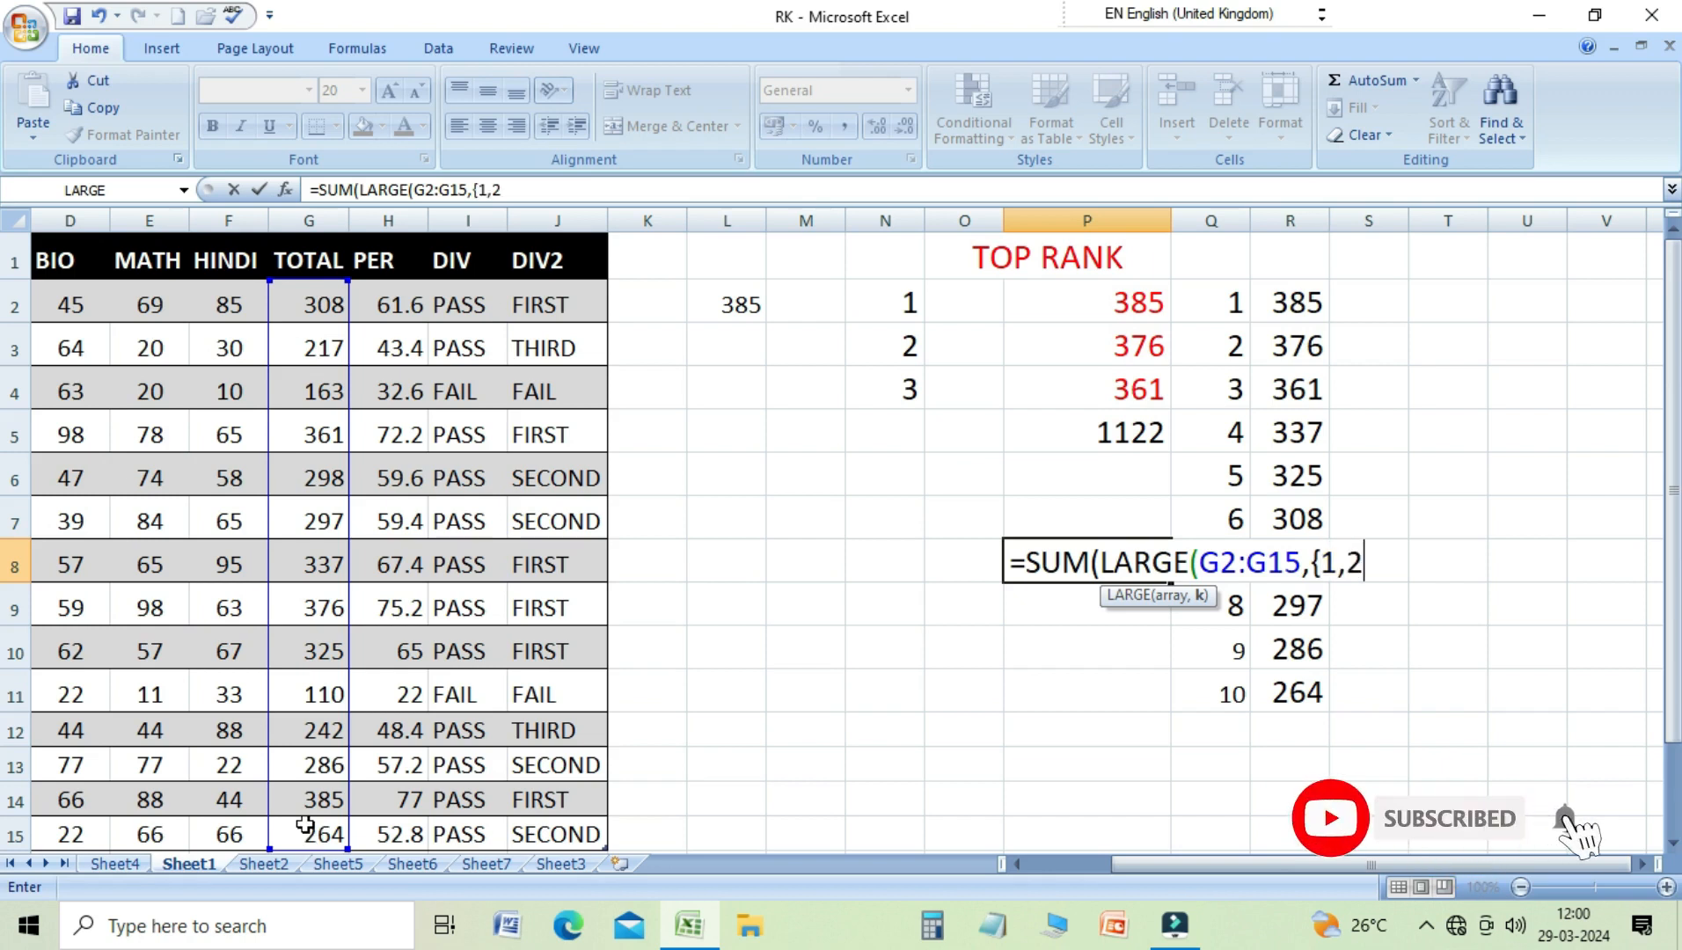
text(,)
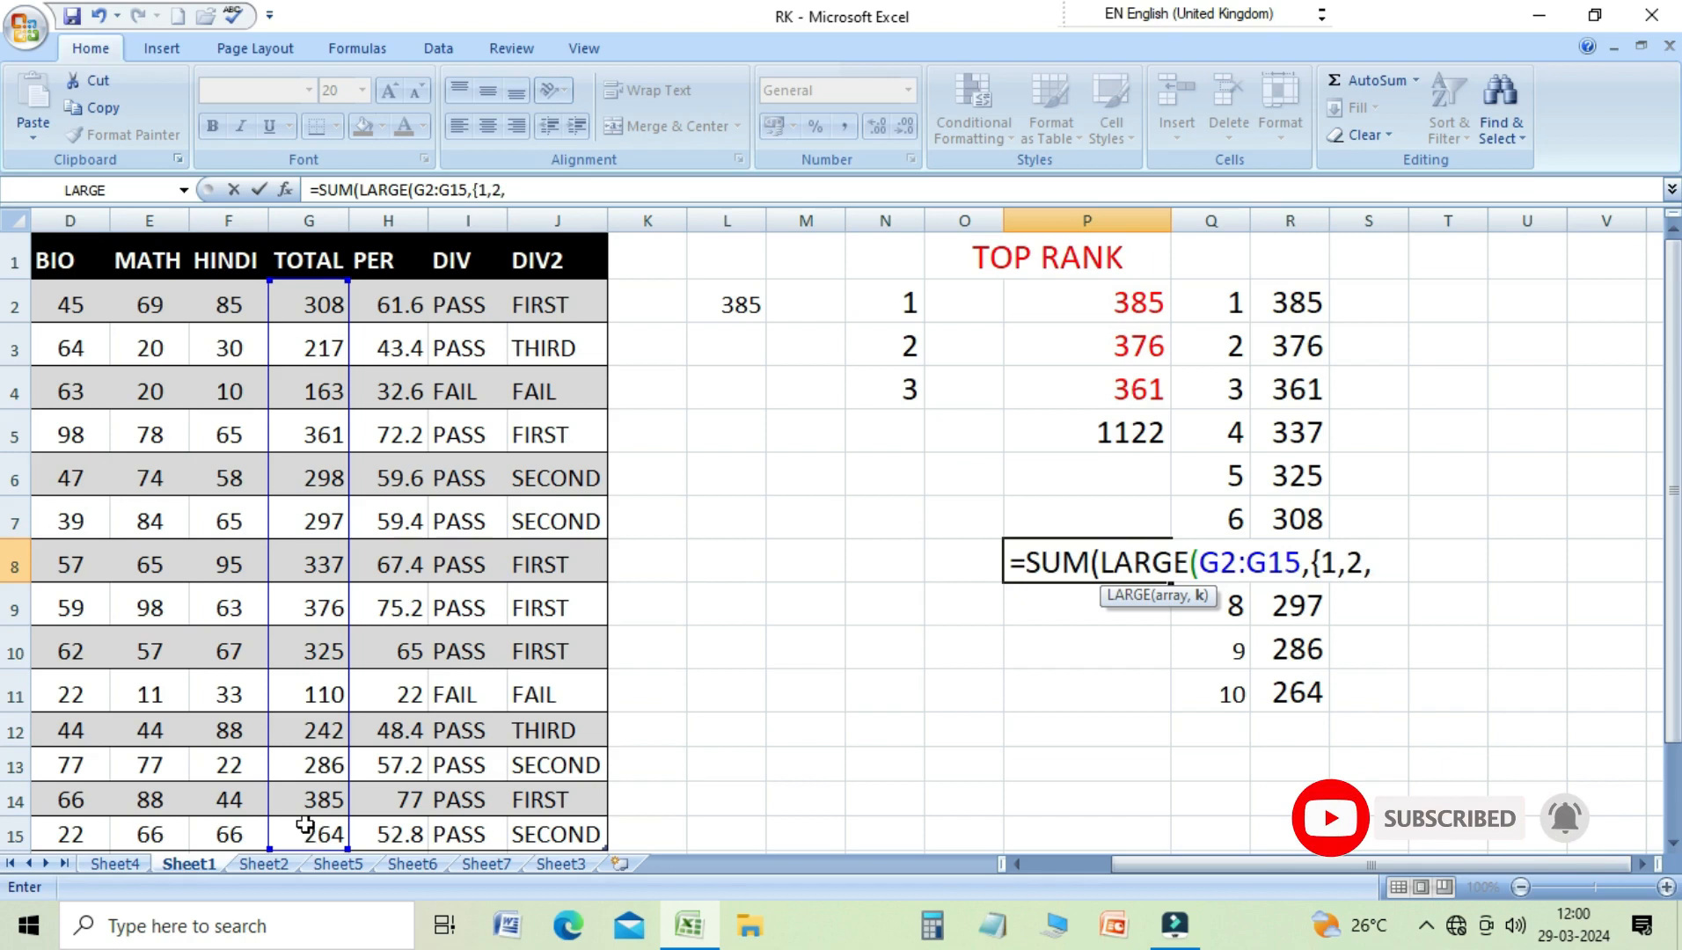
text(3})
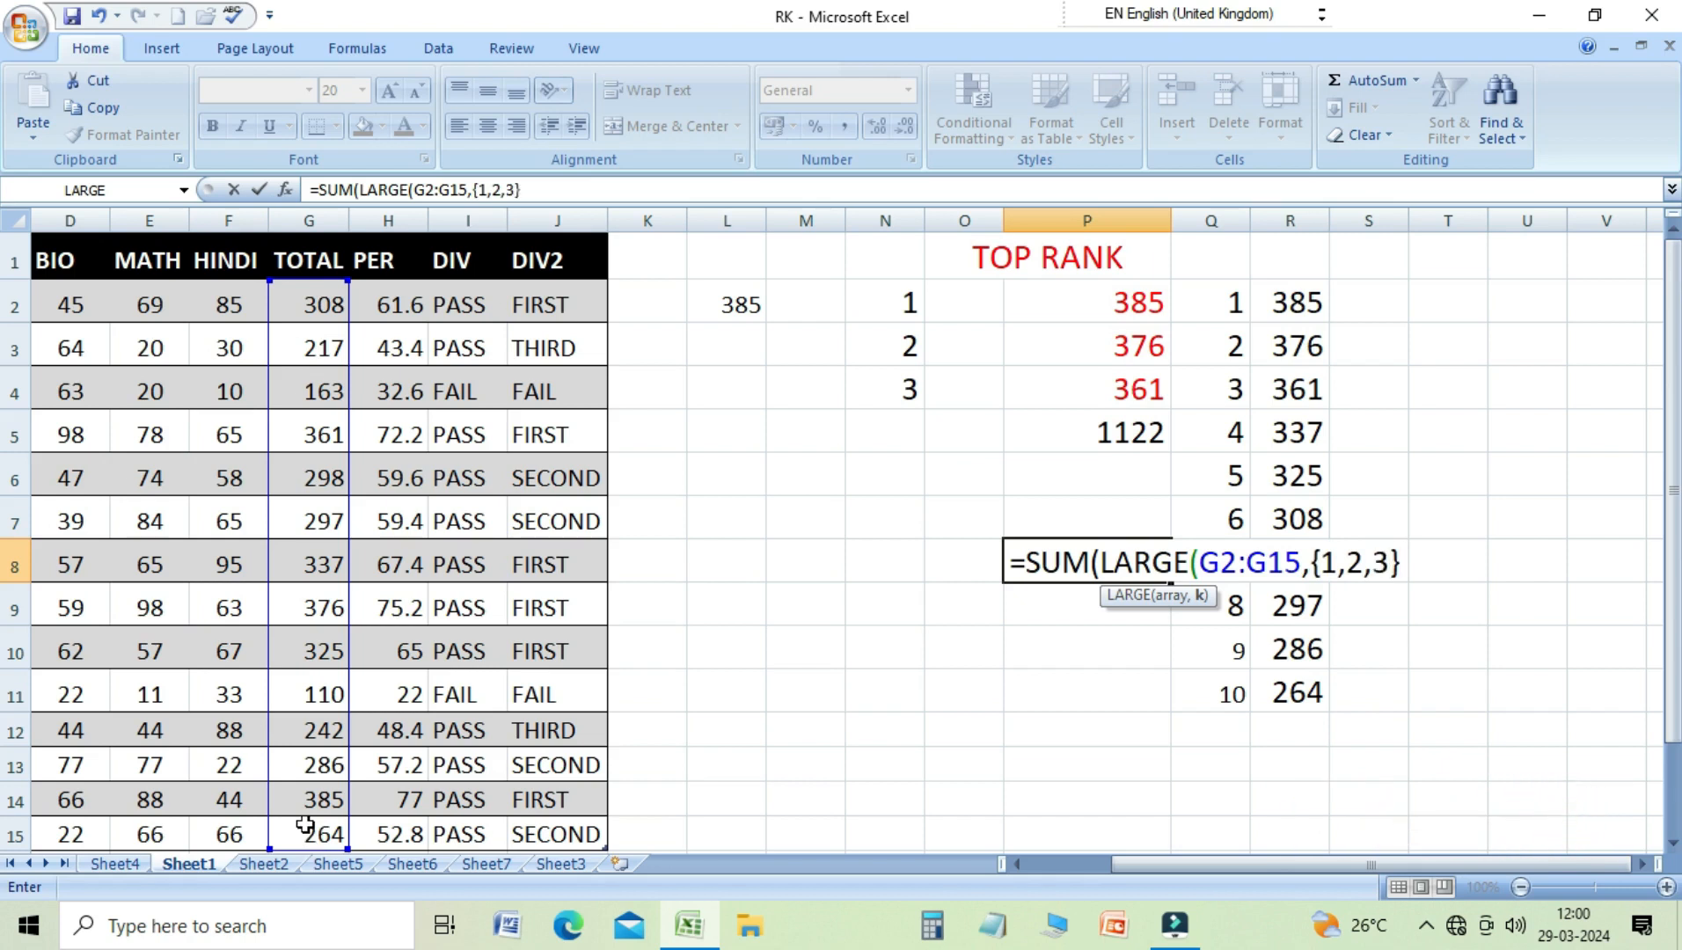
text()))
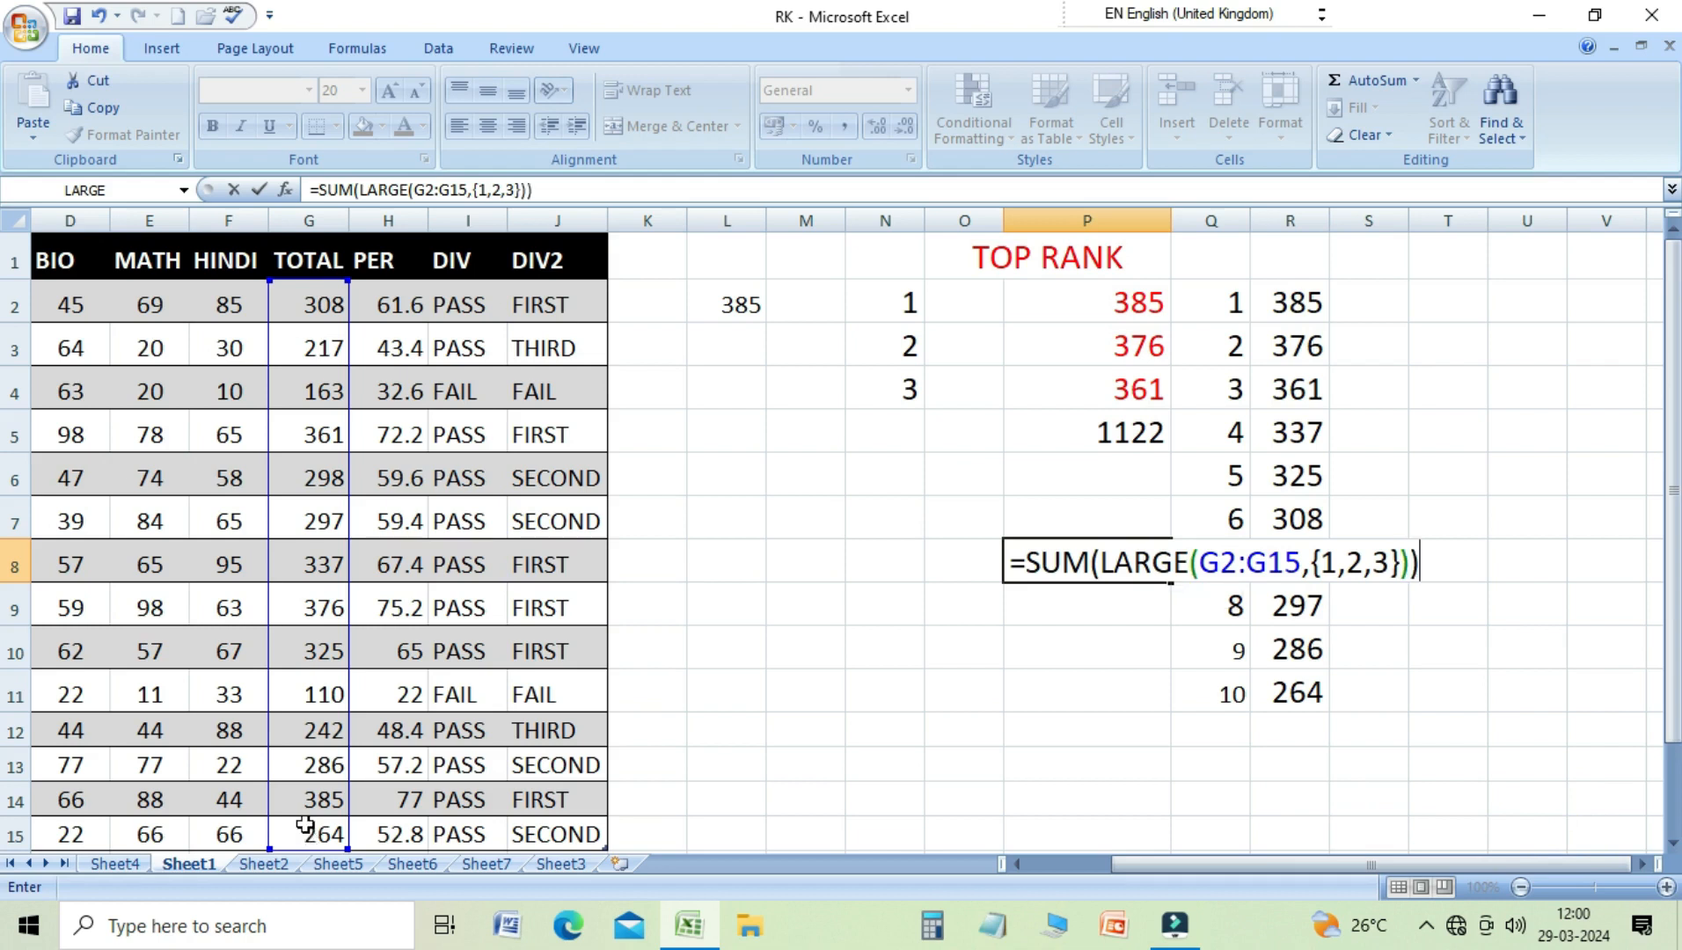
key(Return)
key(Up)
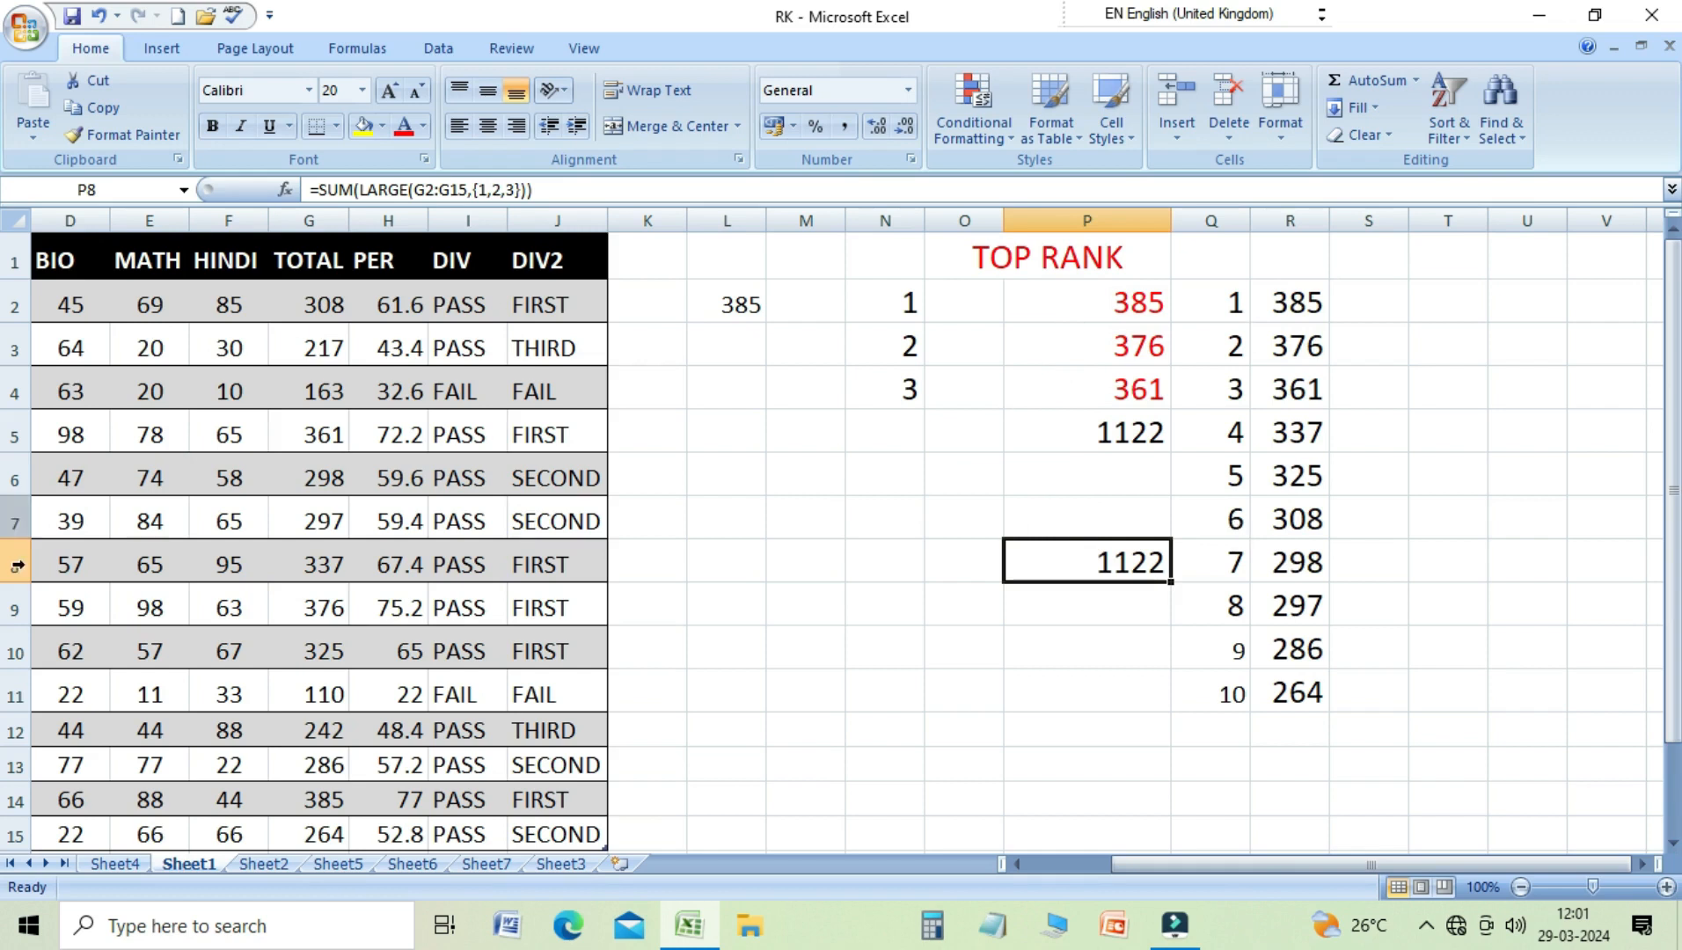
Step: Review the TOP RANK formulas in P2 to P4 and clear the LARGE formulas from R2:R11
click(1130, 305)
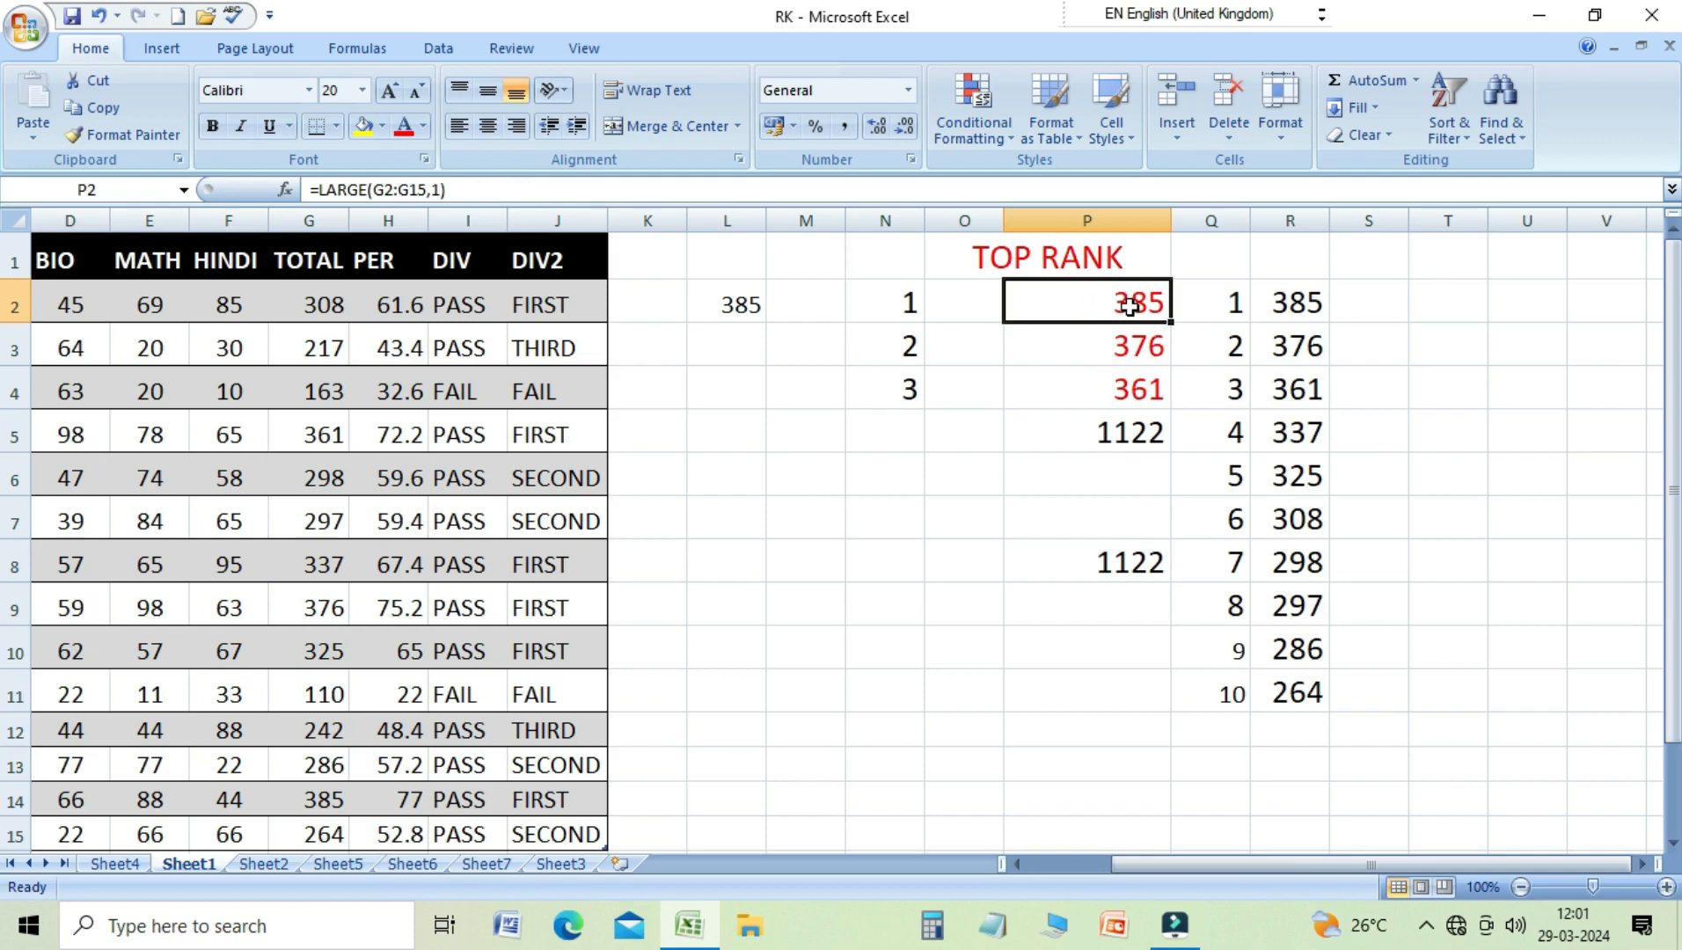
click(1139, 350)
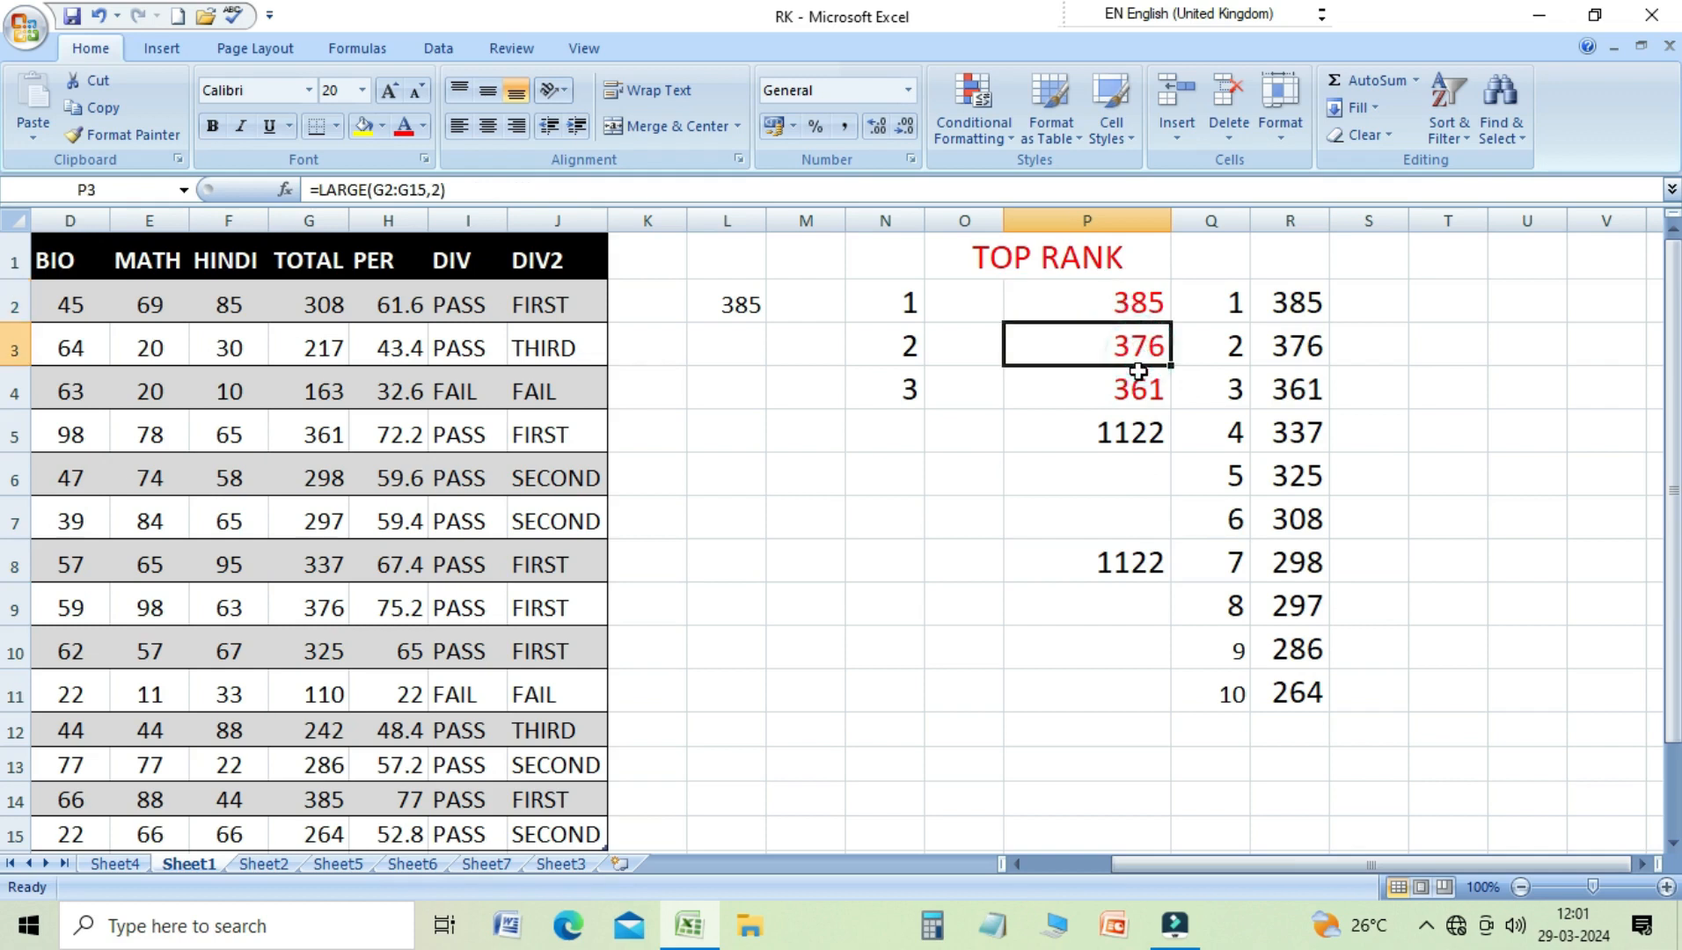
click(1082, 397)
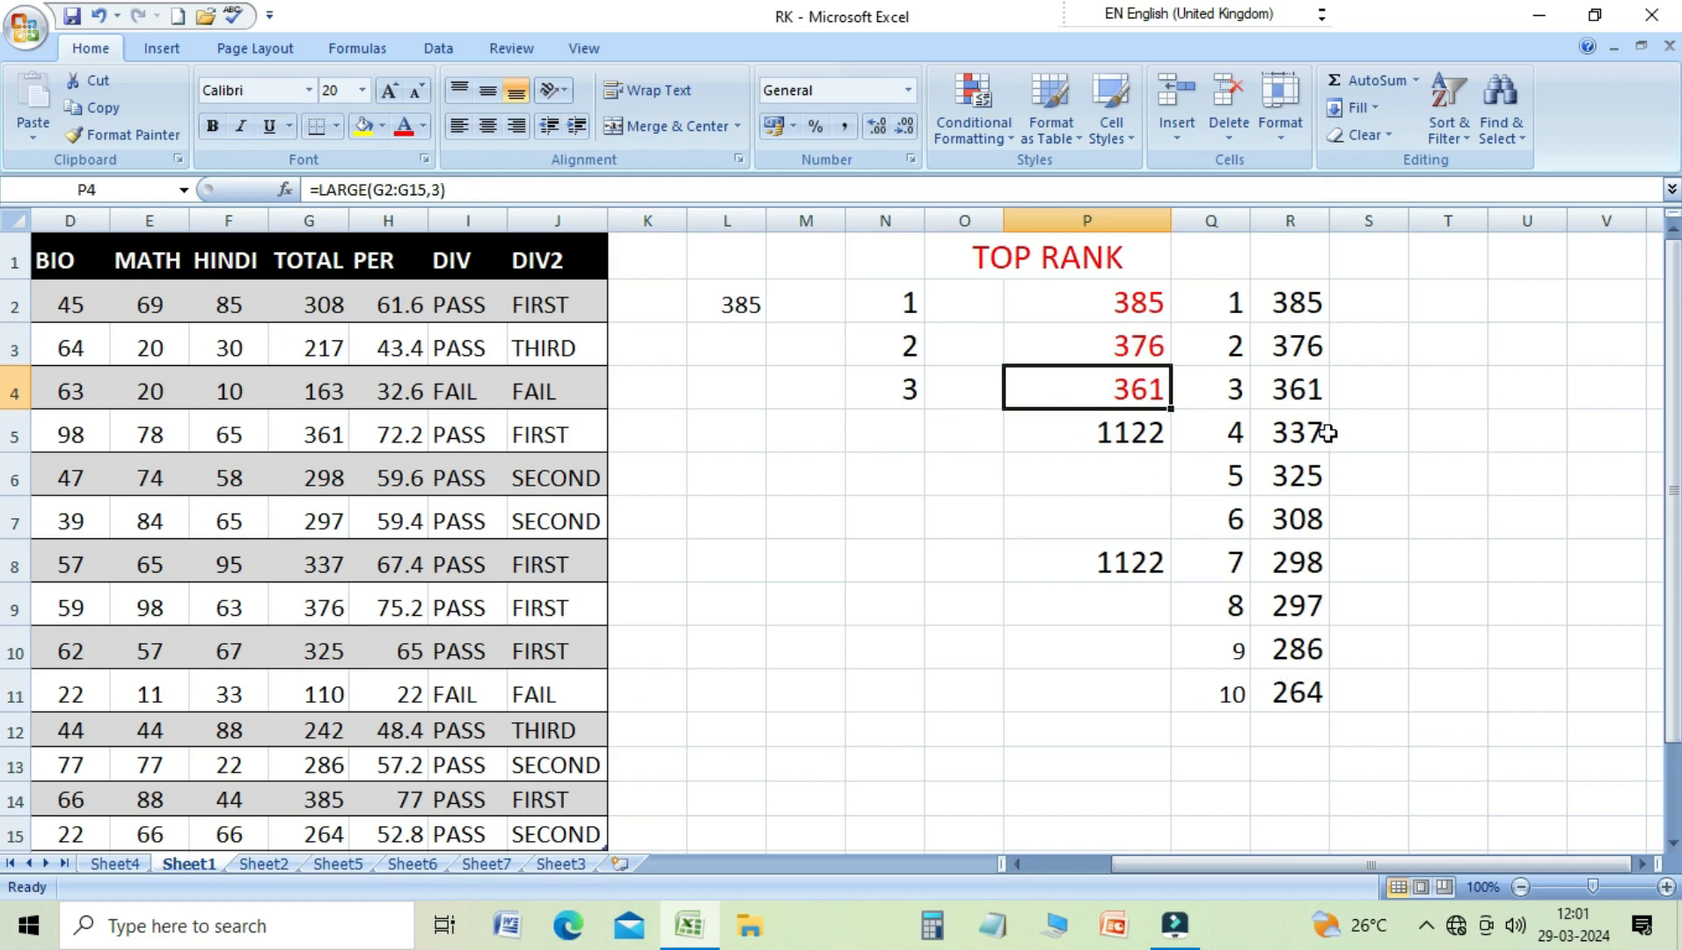
drag(1291, 308, 1301, 676)
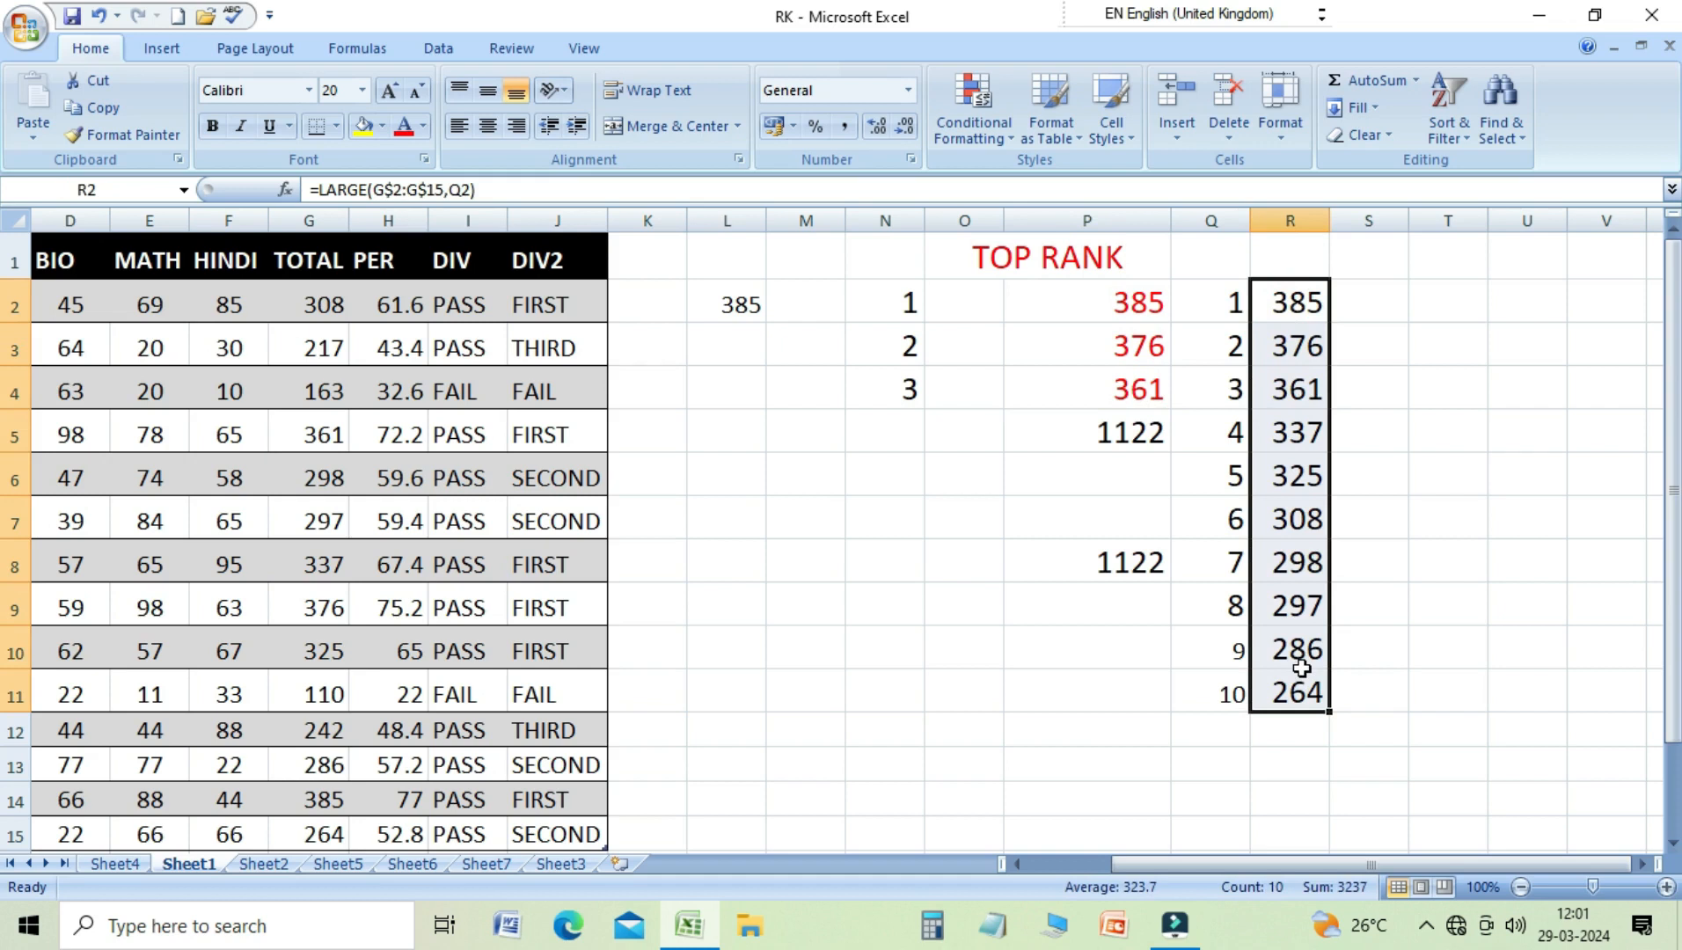
key(Delete)
key(shift+BackSpace)
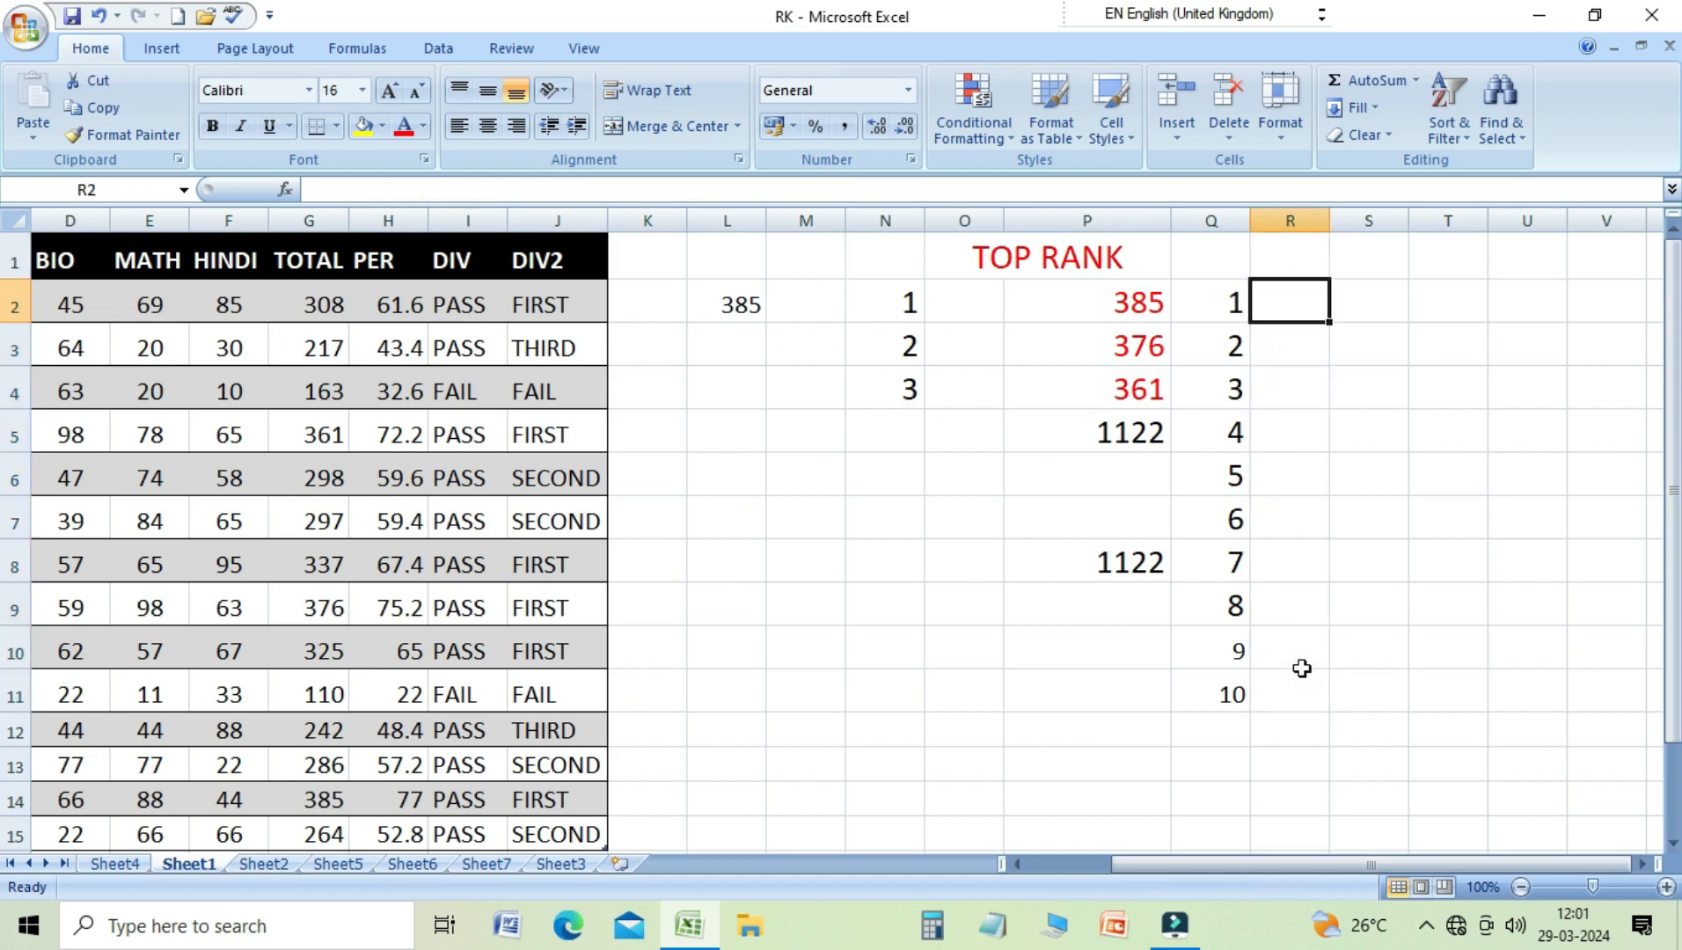
Step: Enter =LARGE($G$2:$G$15,Q2) in cell R2, with the TOTAL range locked as an absolute reference
text(=L)
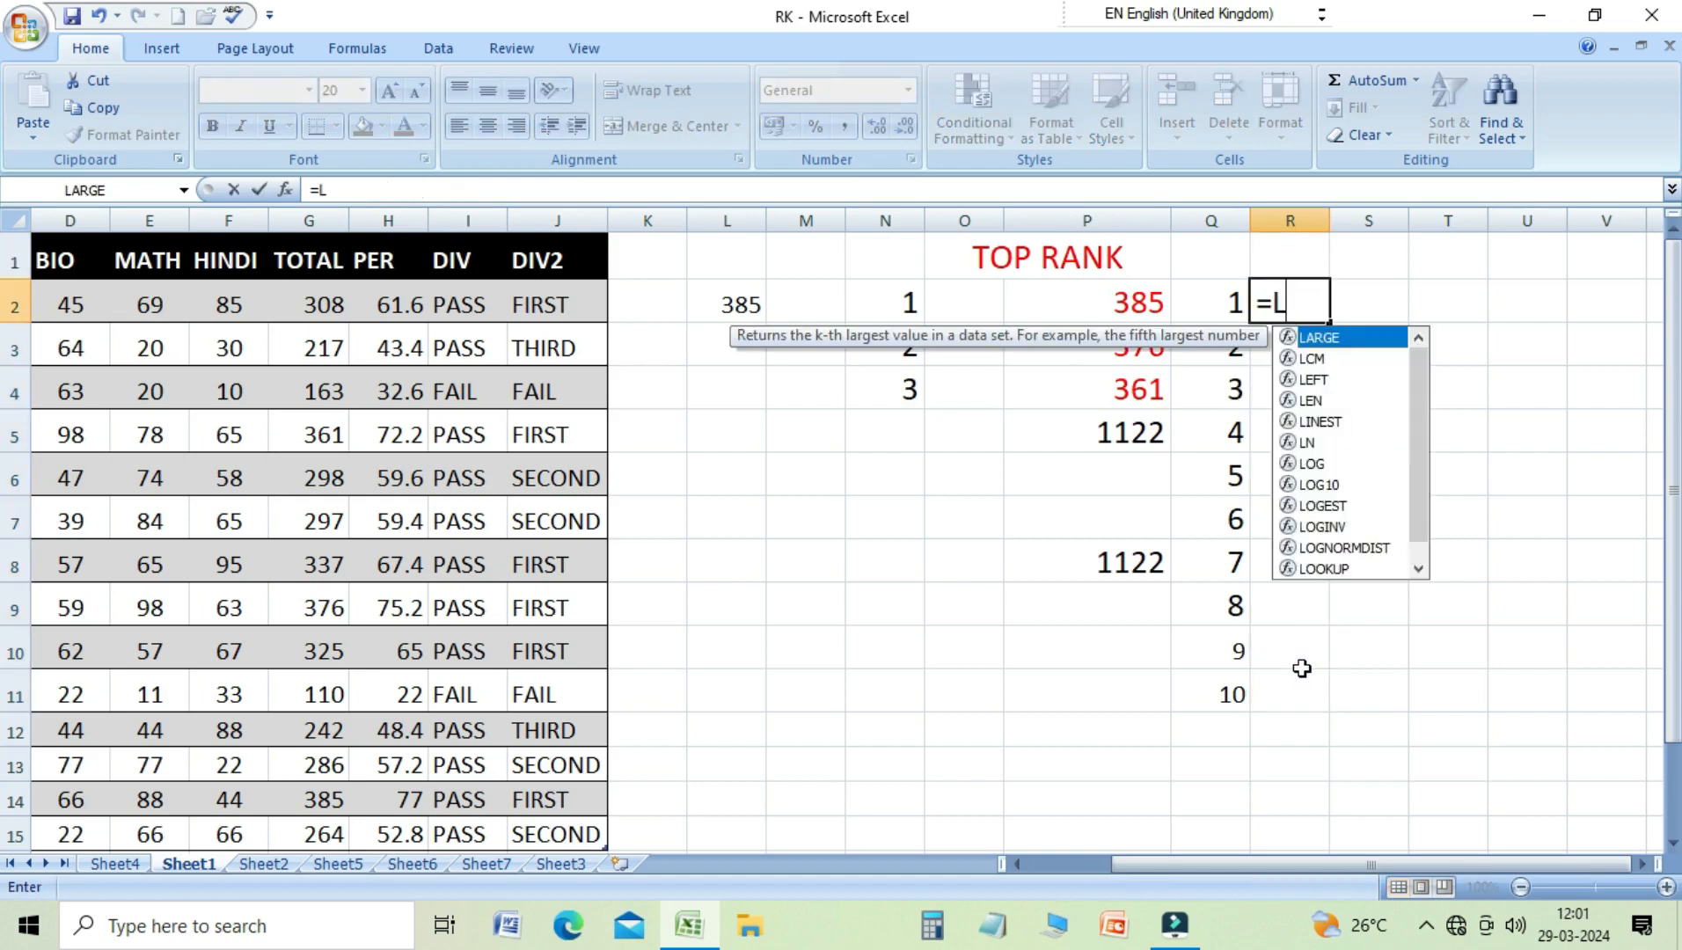
text(ARGE)
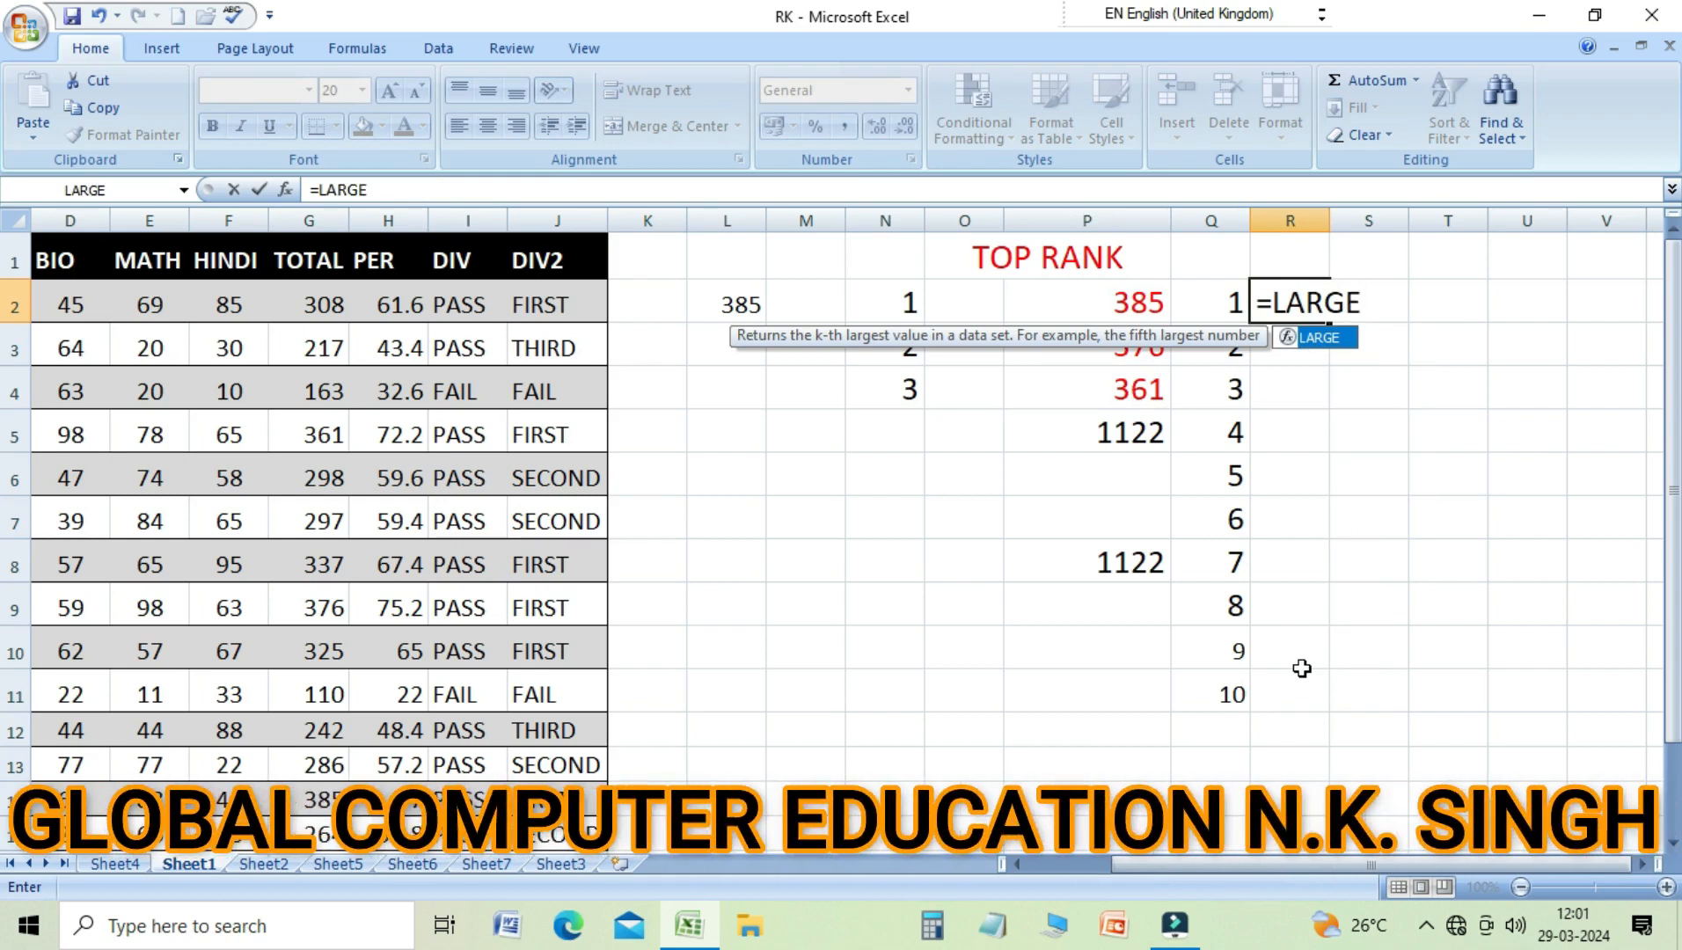
text(()
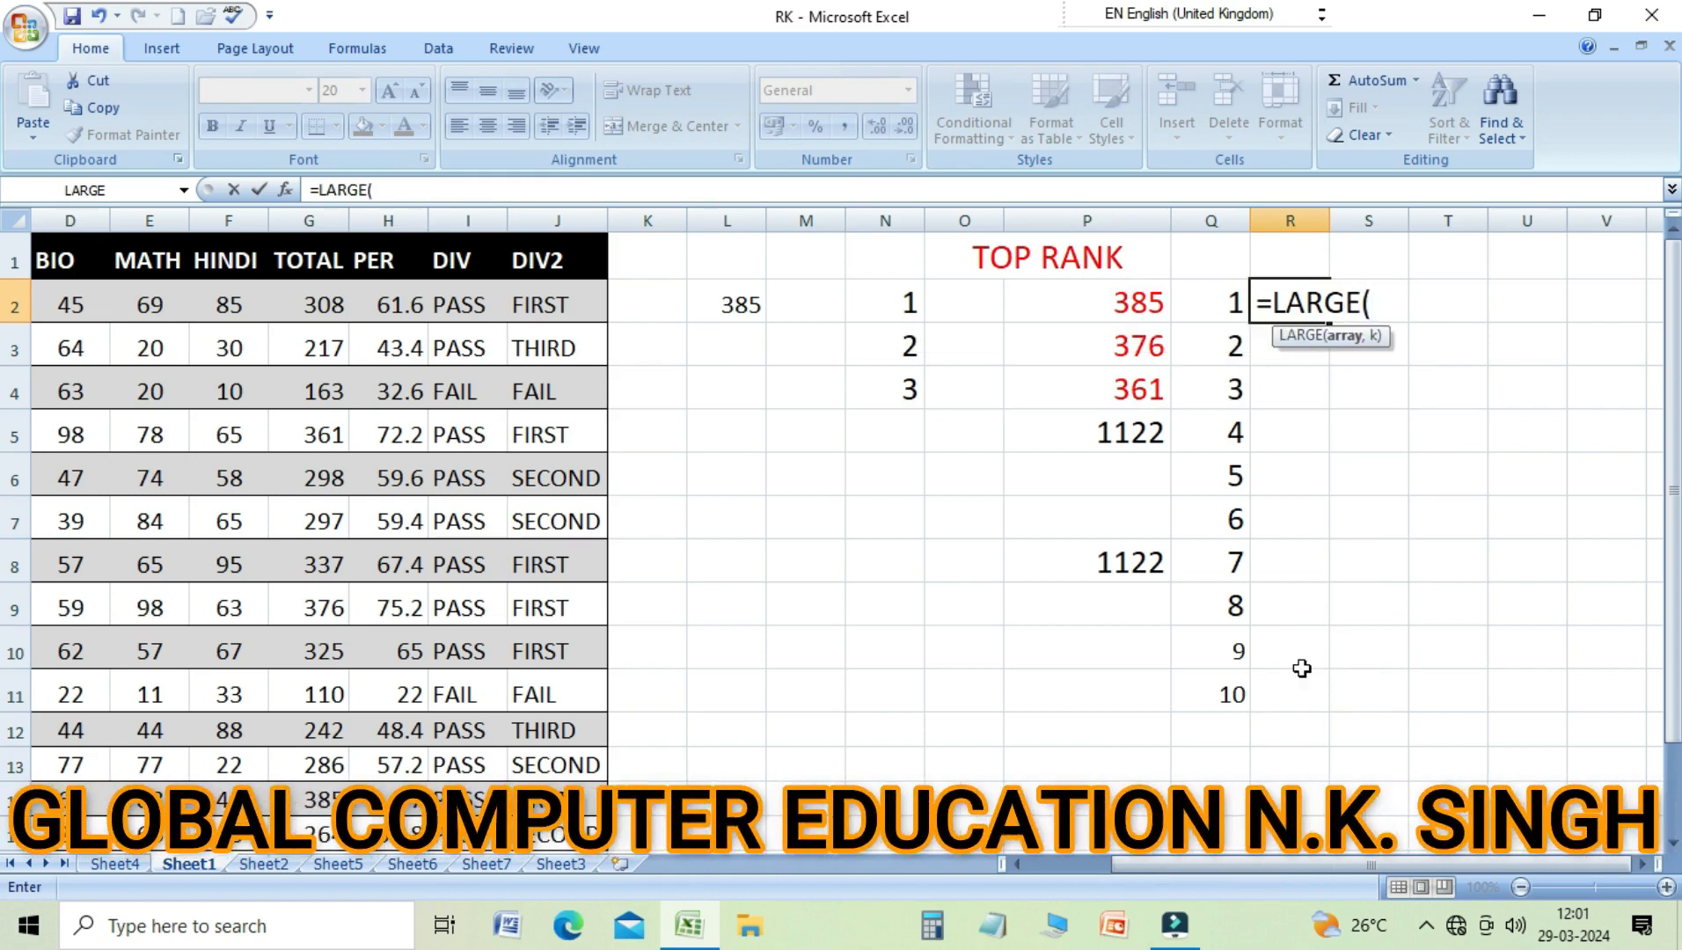
drag(323, 304, 321, 827)
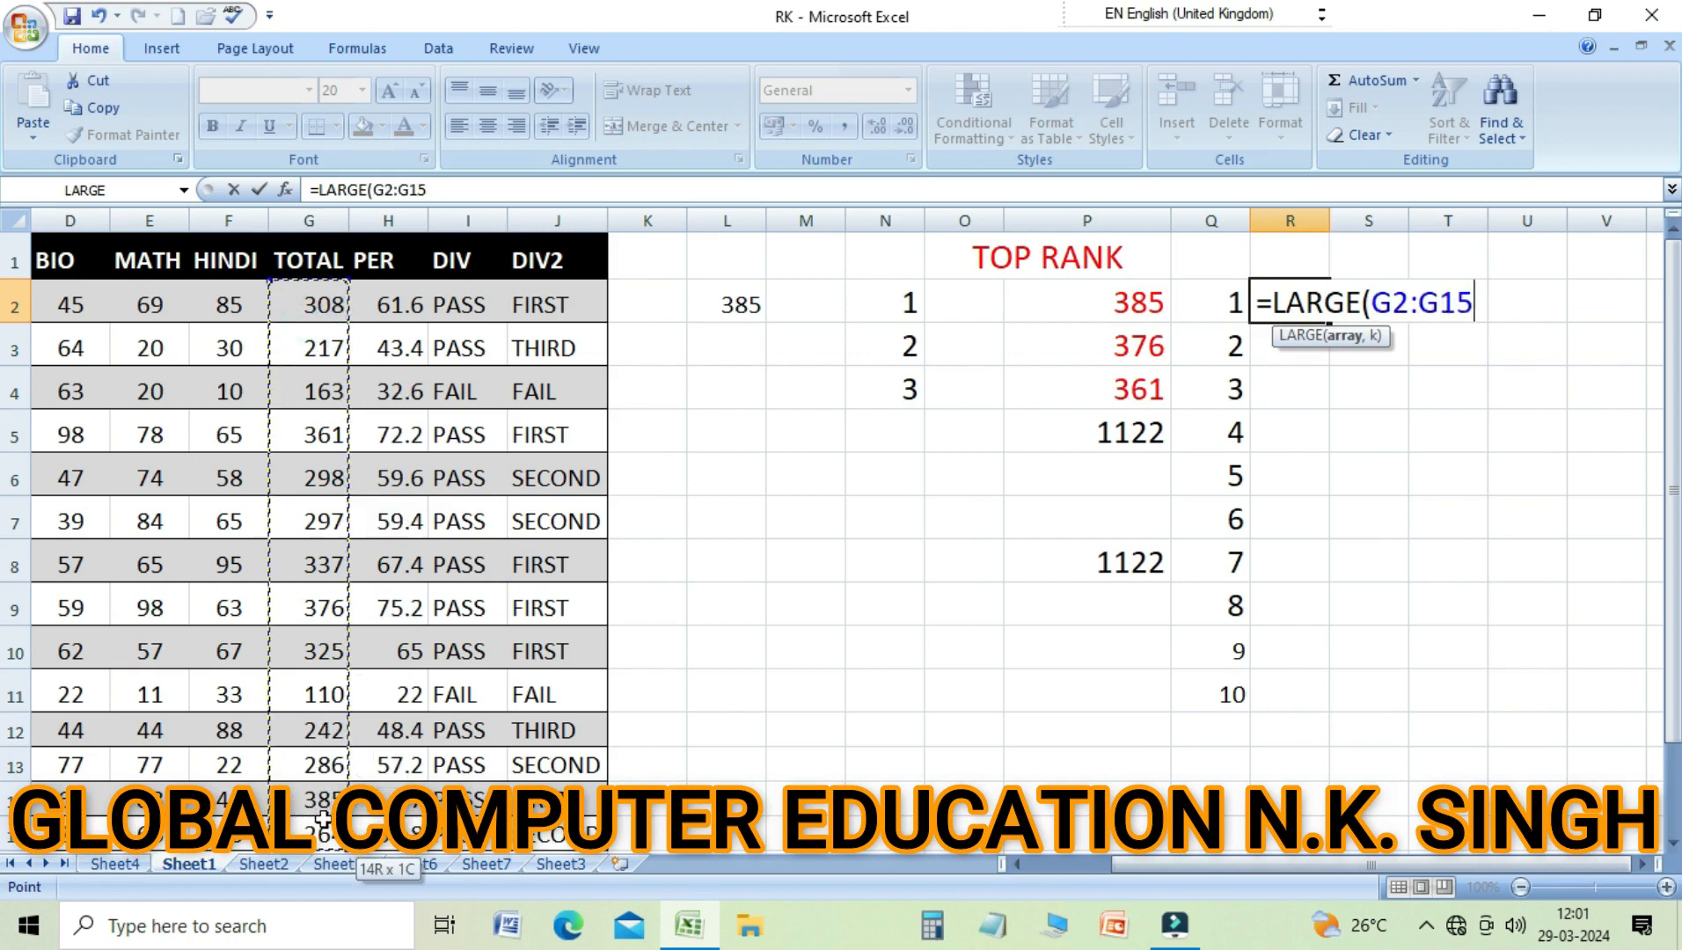
text(,)
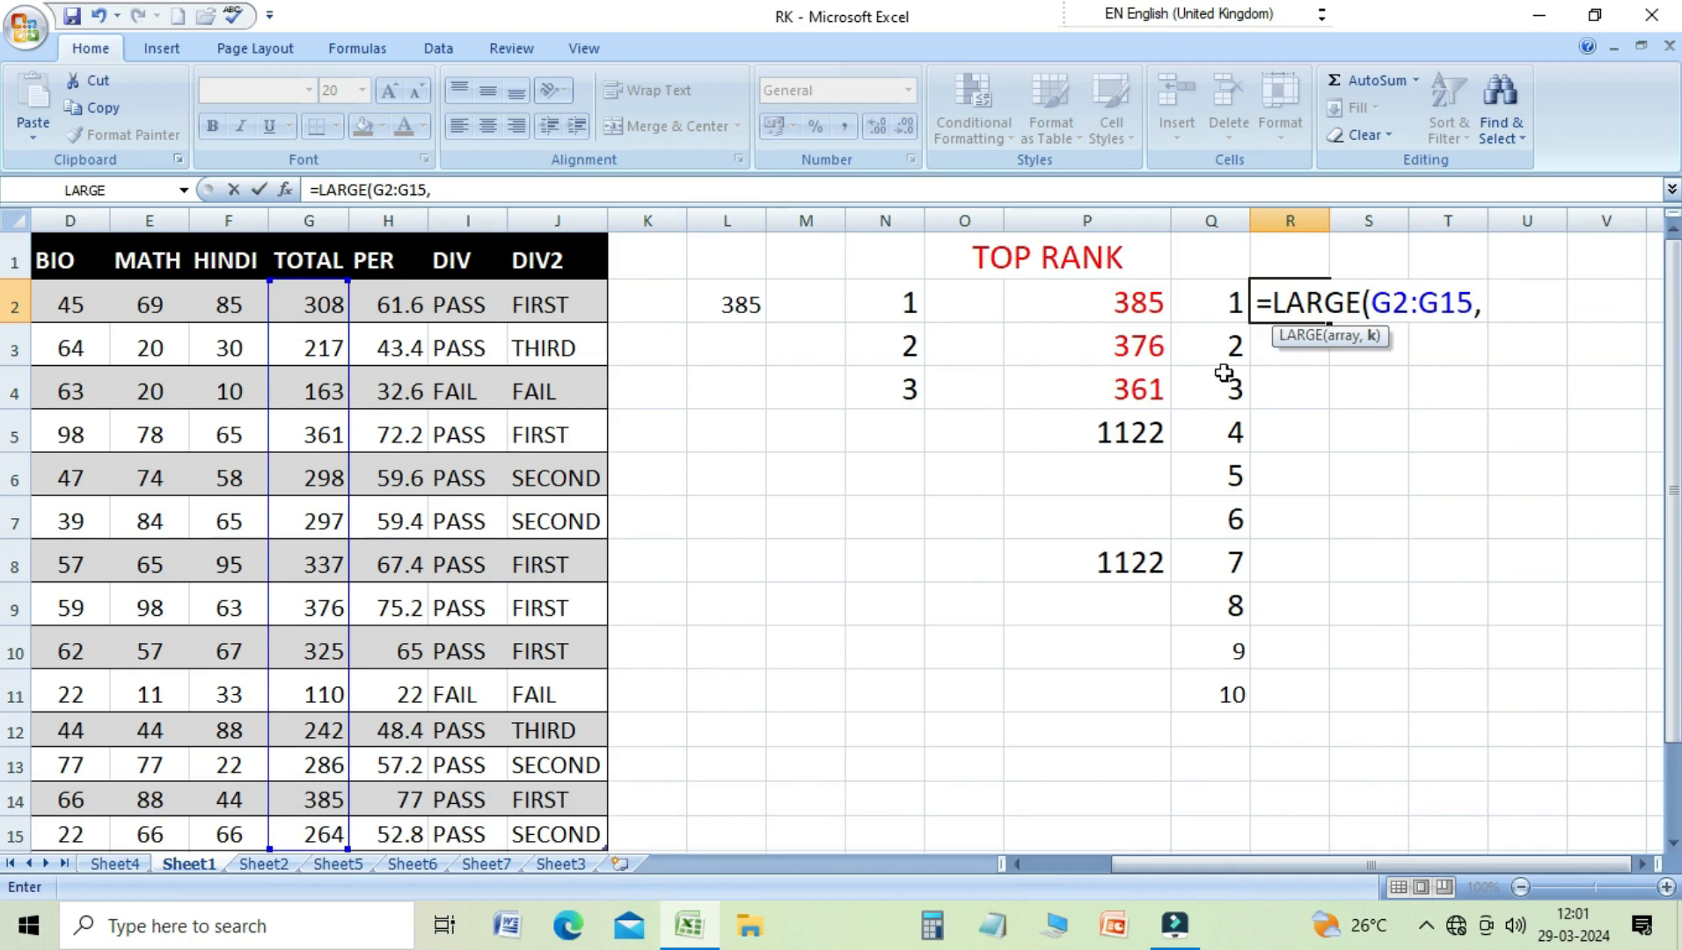
click(1213, 307)
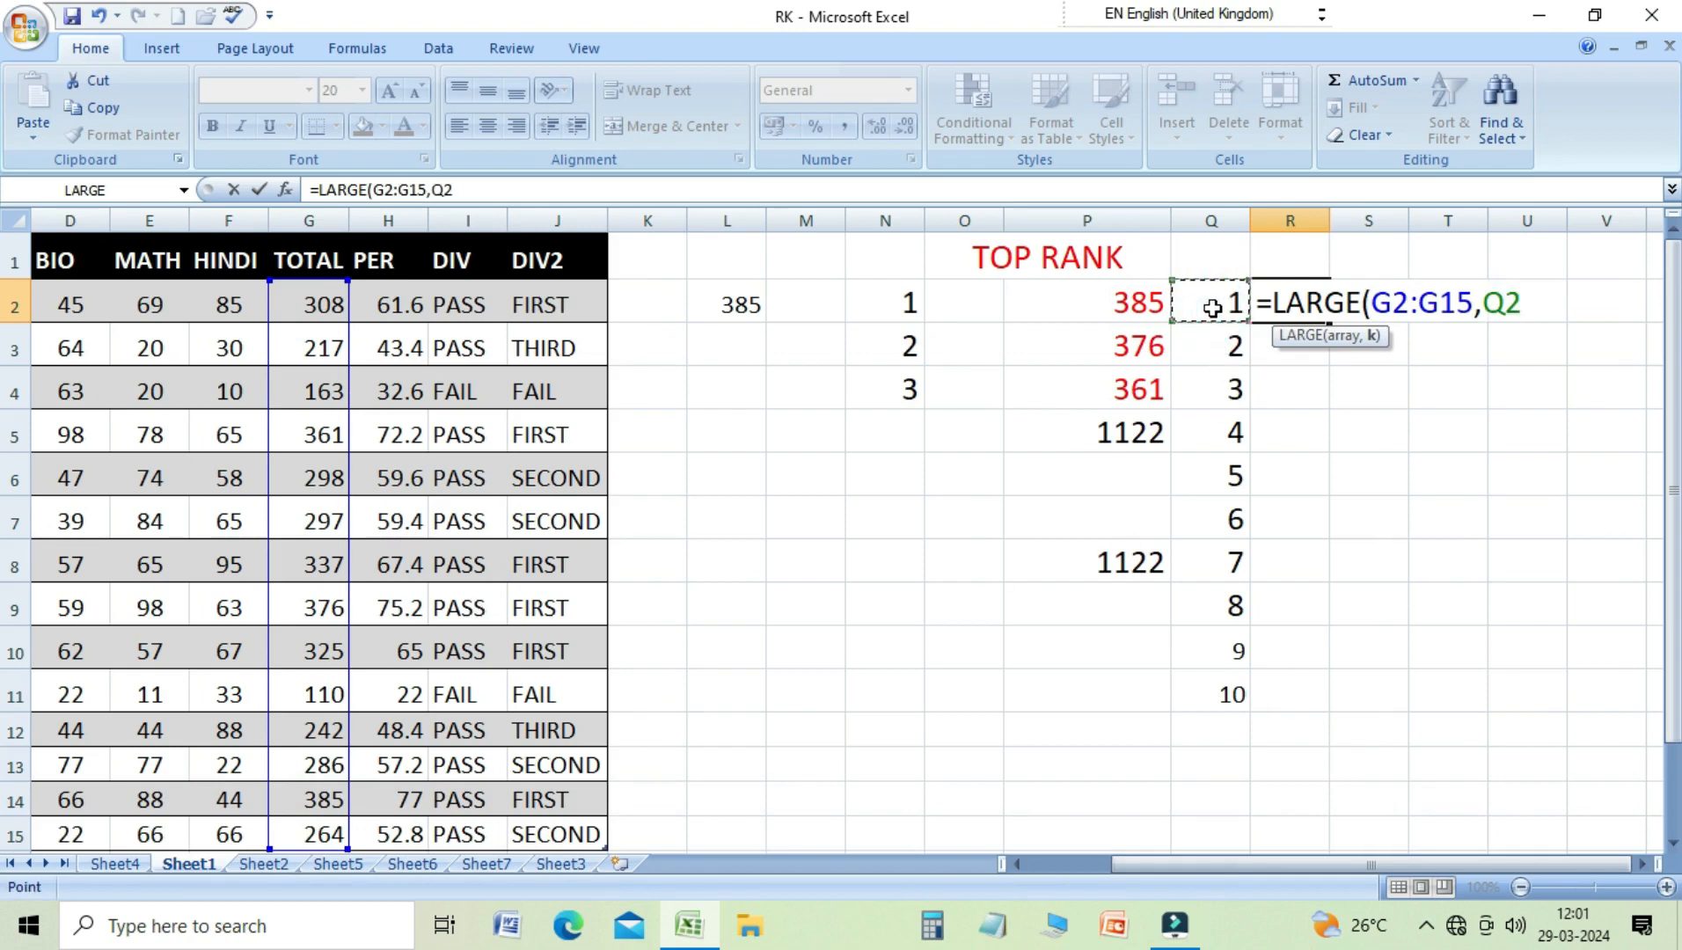
text())
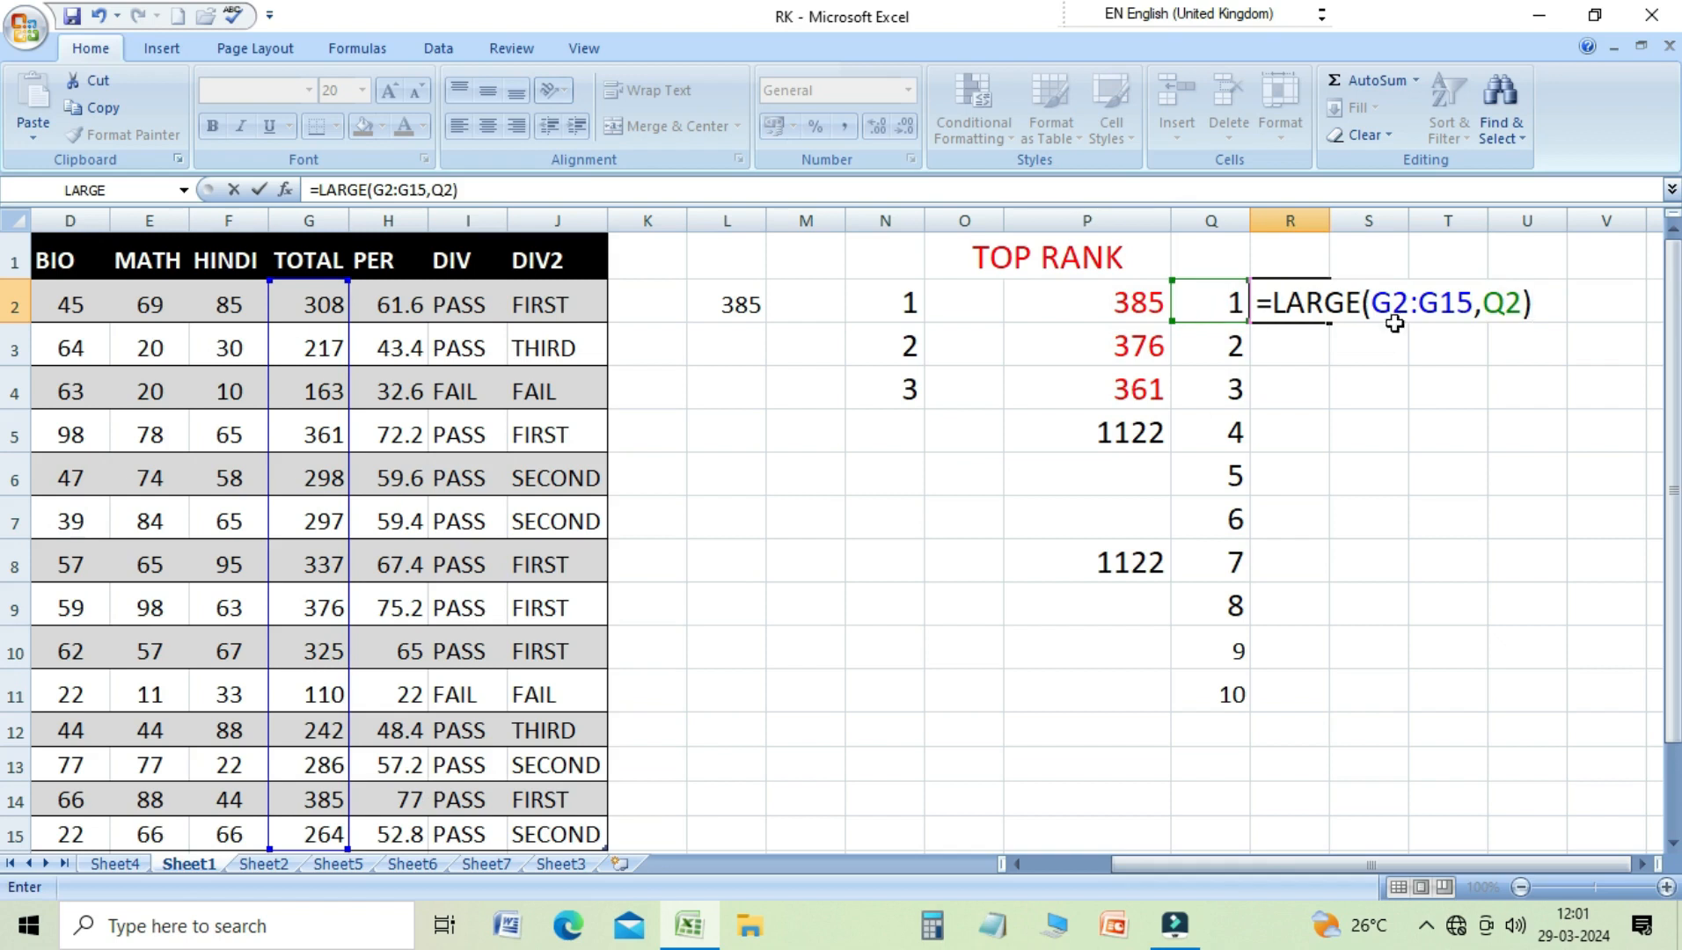
drag(1373, 304, 1476, 305)
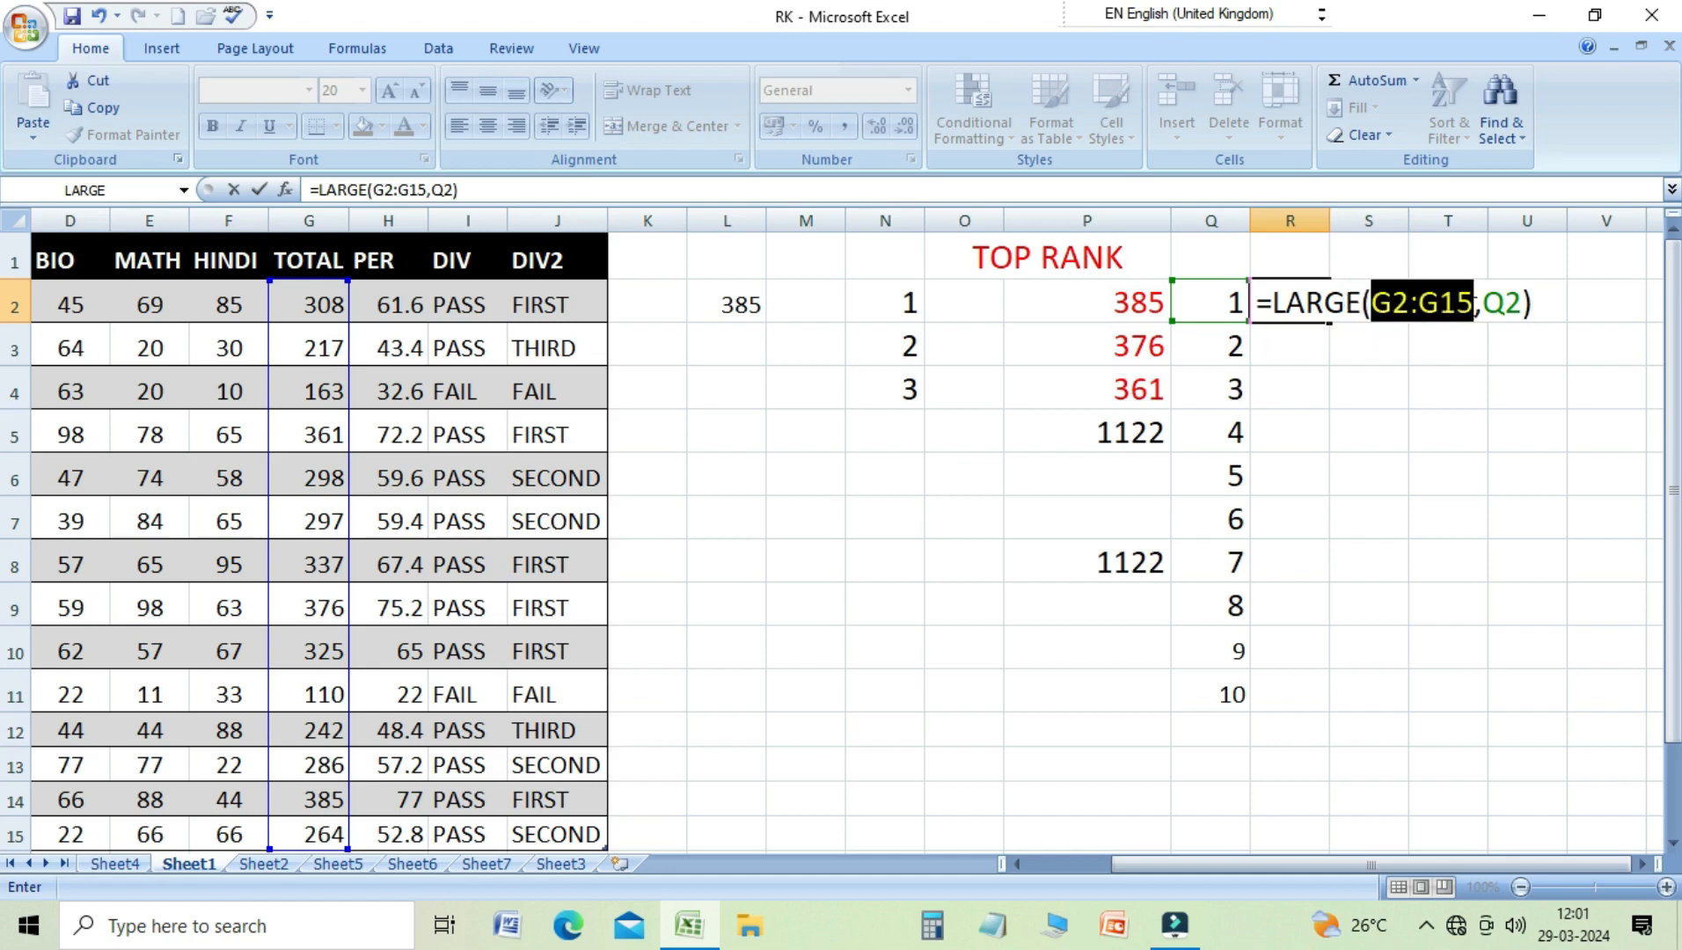
key(F4)
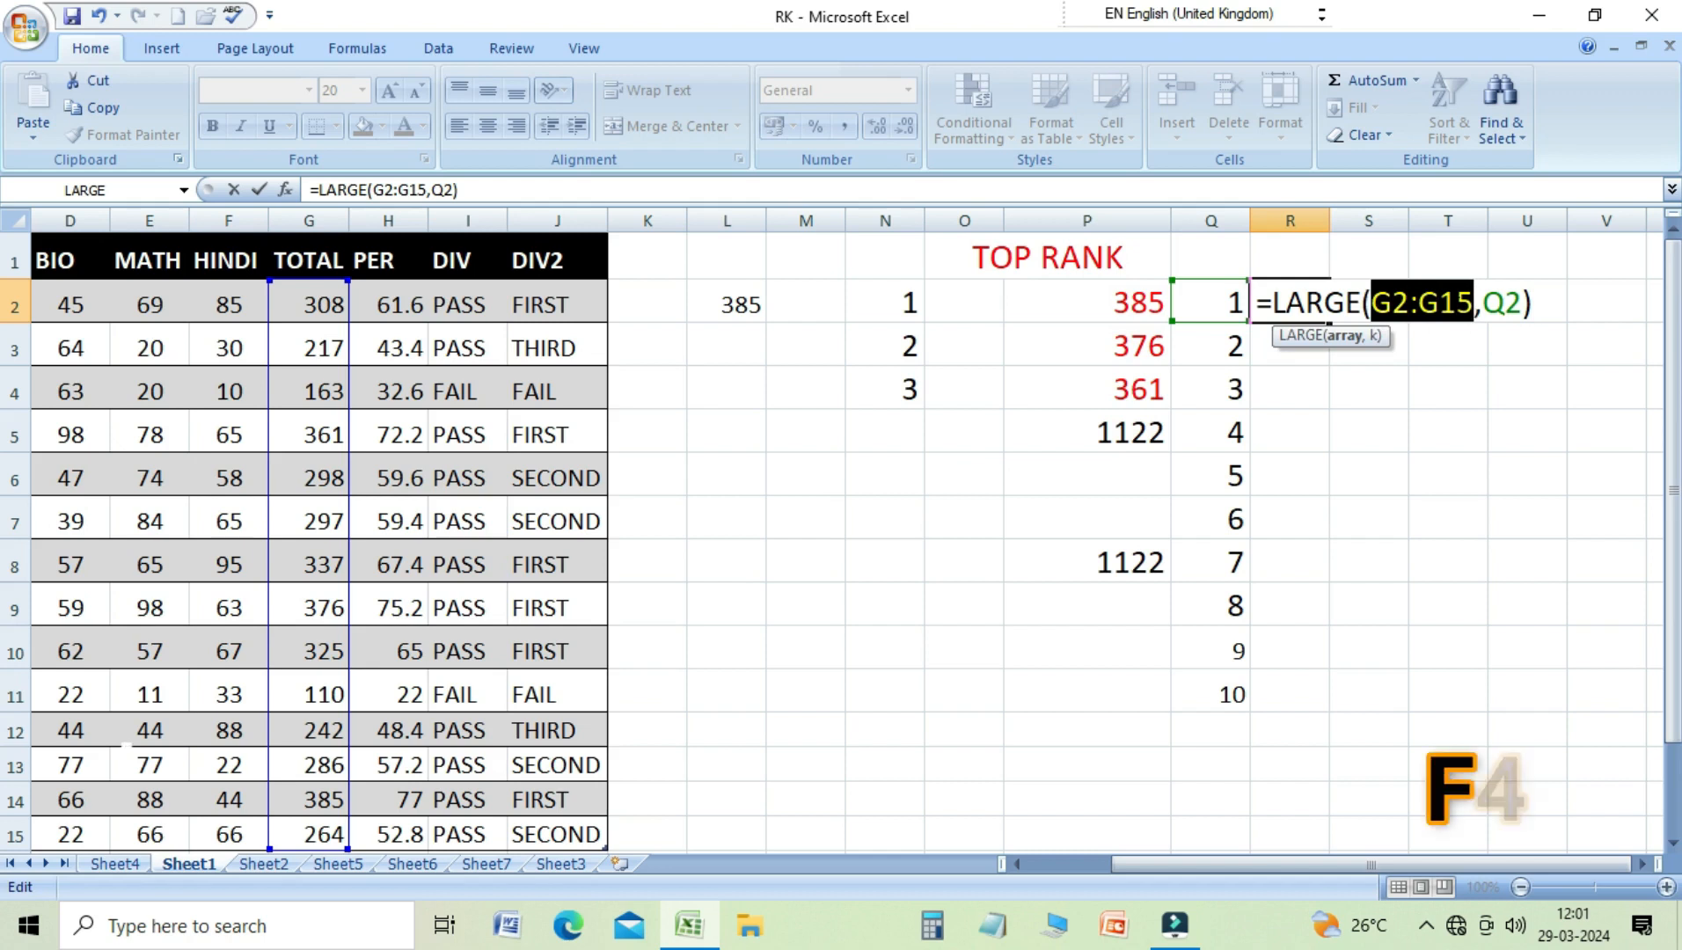
key(Return)
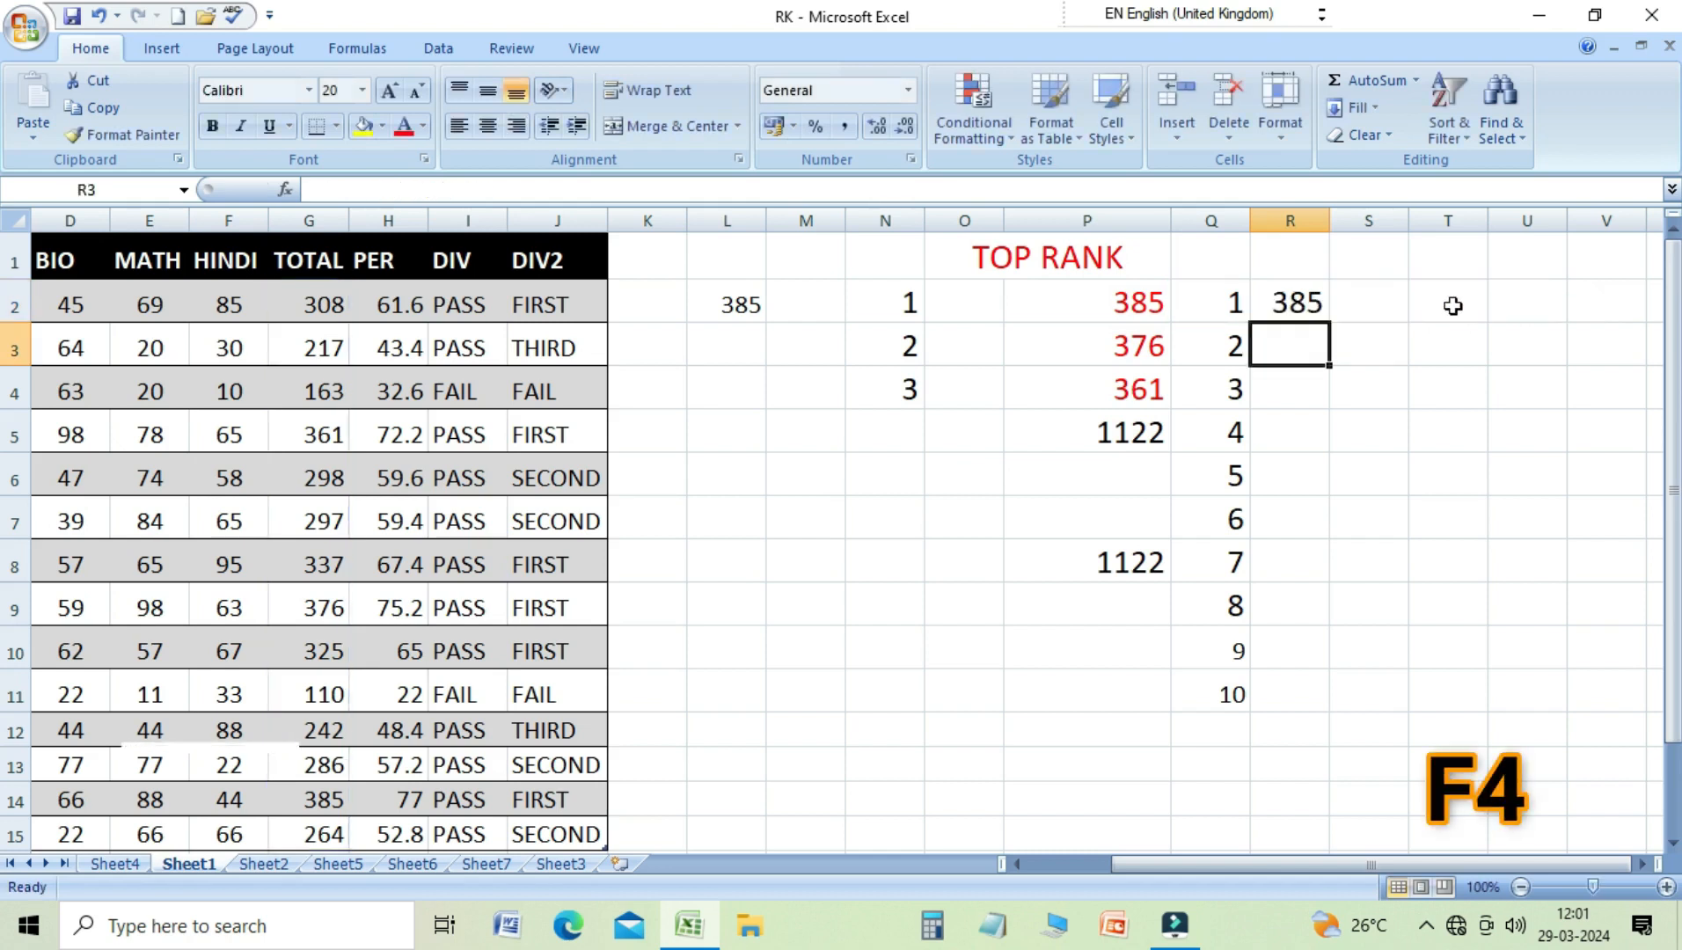
Step: Fill the LARGE formula from R2 down to R11 for all ten ranks
key(Up)
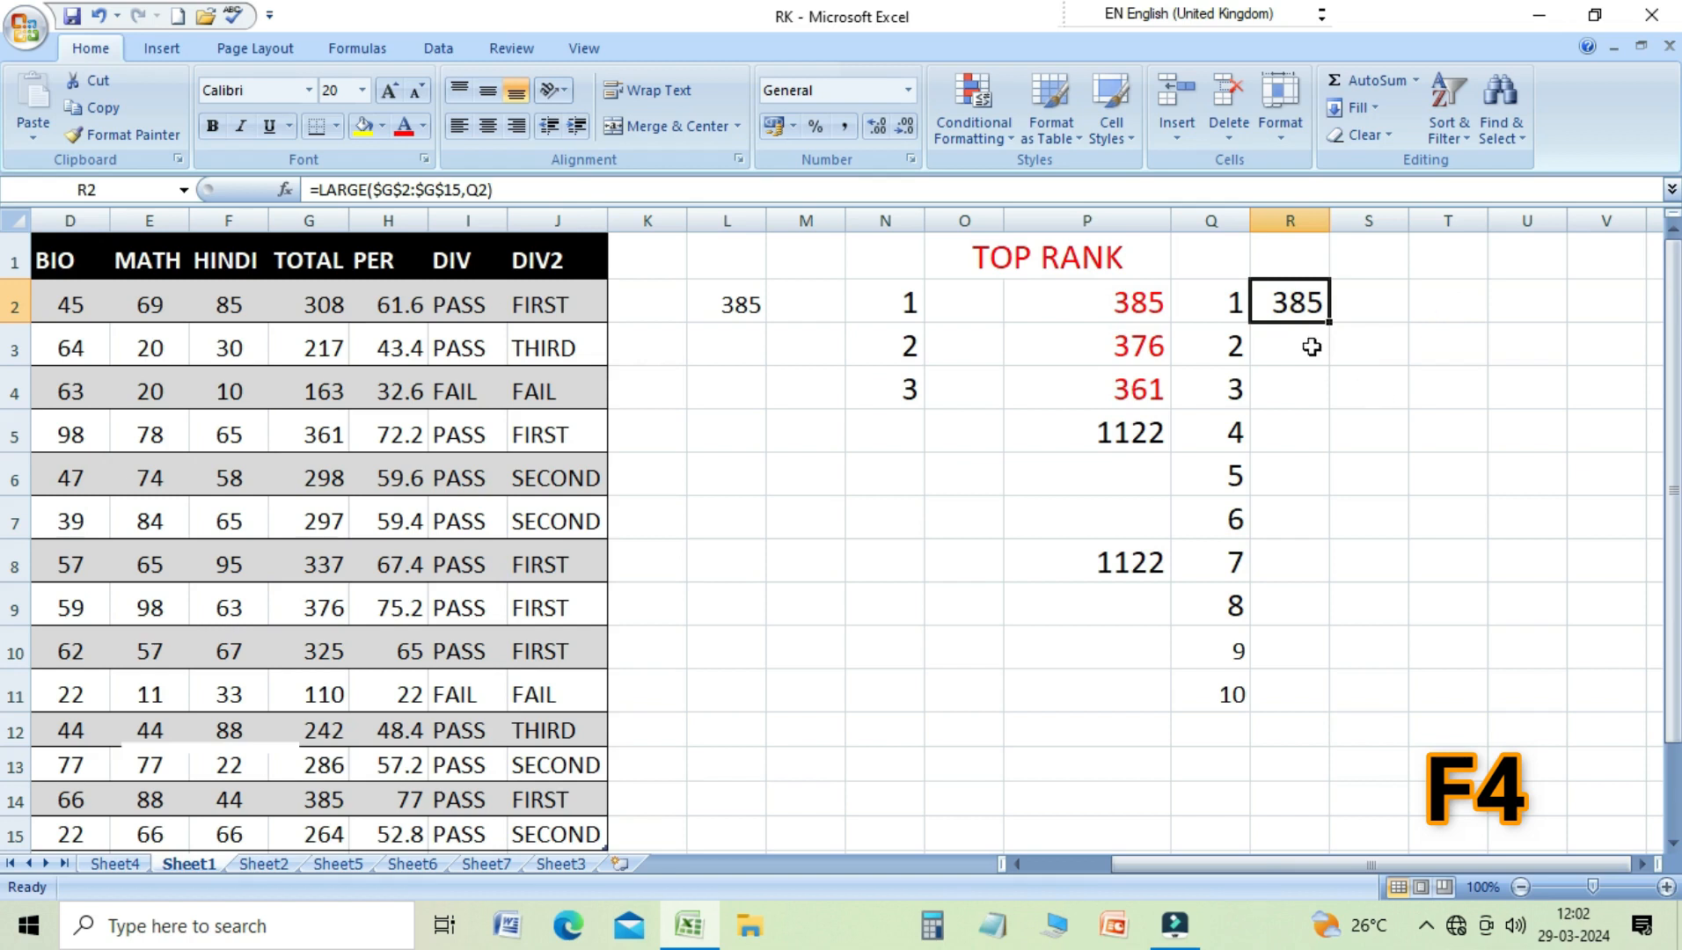
drag(1331, 325, 1331, 484)
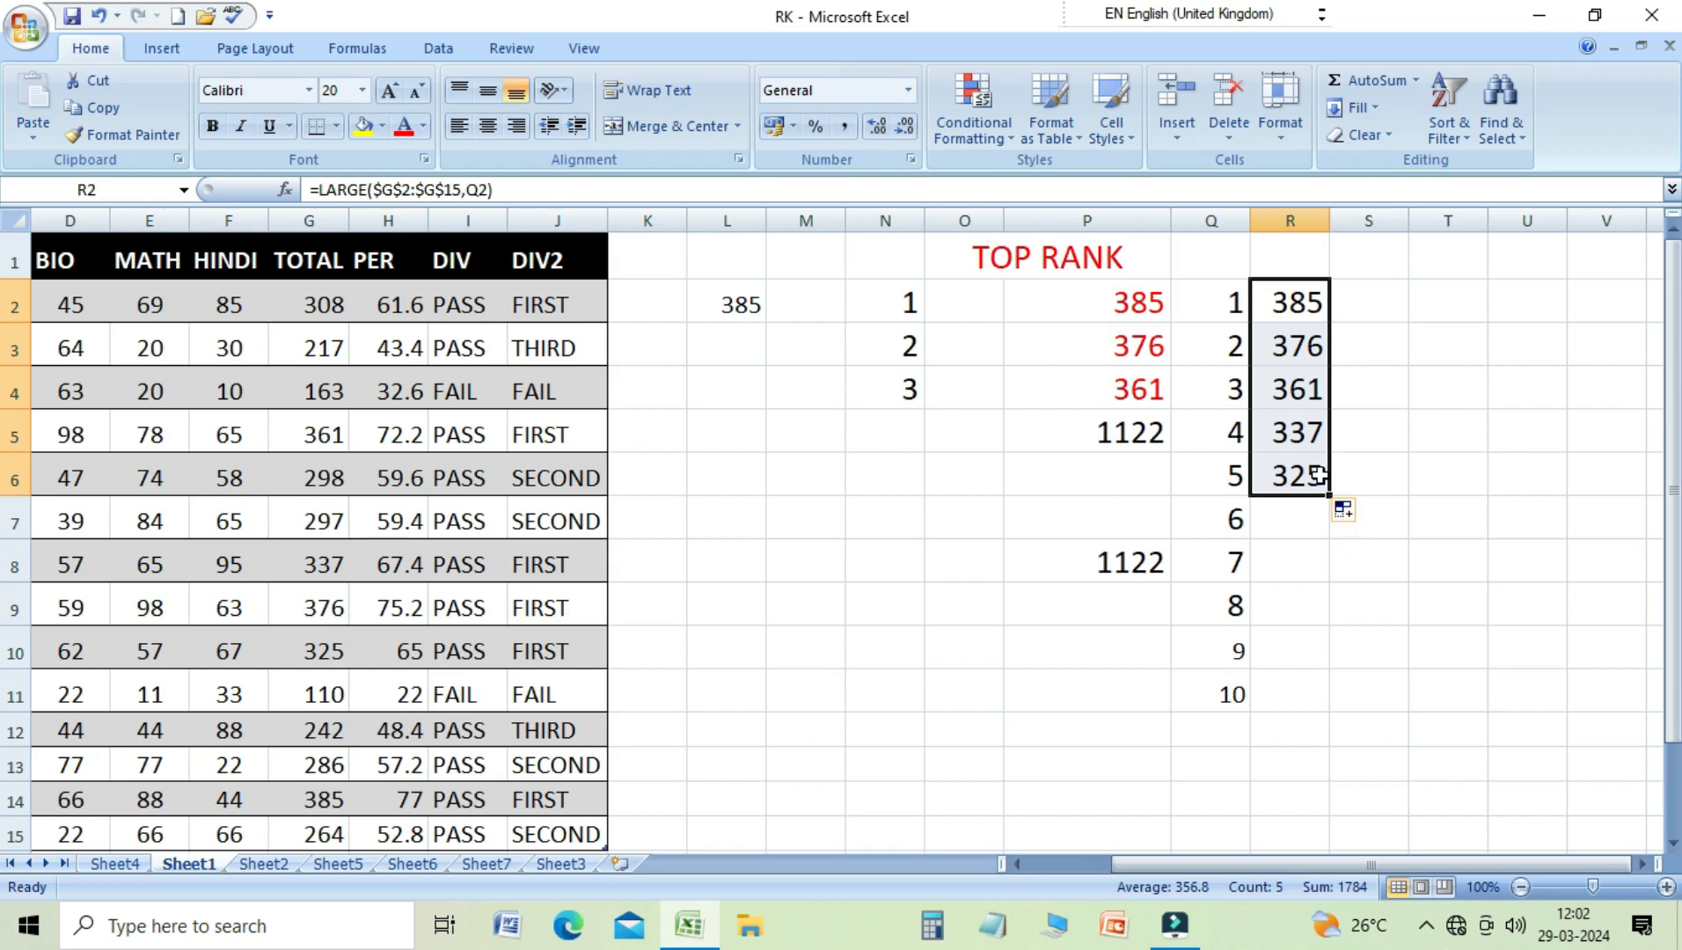
drag(1331, 495, 1323, 699)
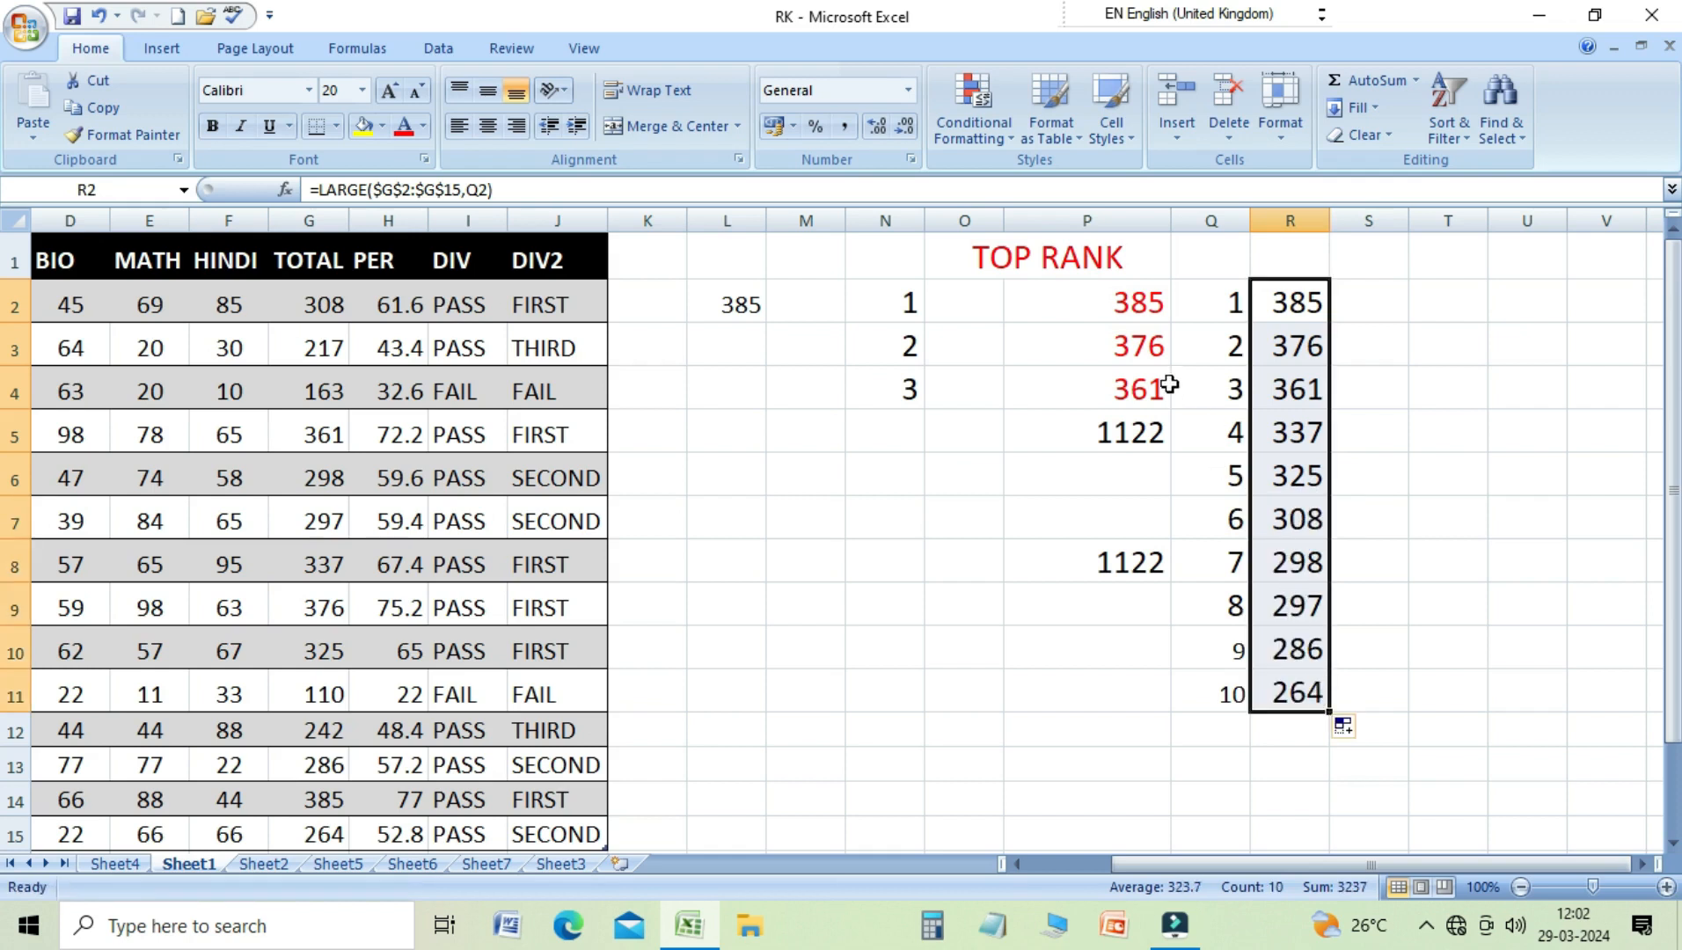
Step: Compare the LARGE formulas in P2 to P4 and R2 with the sum formulas in P5 and P8
click(1098, 306)
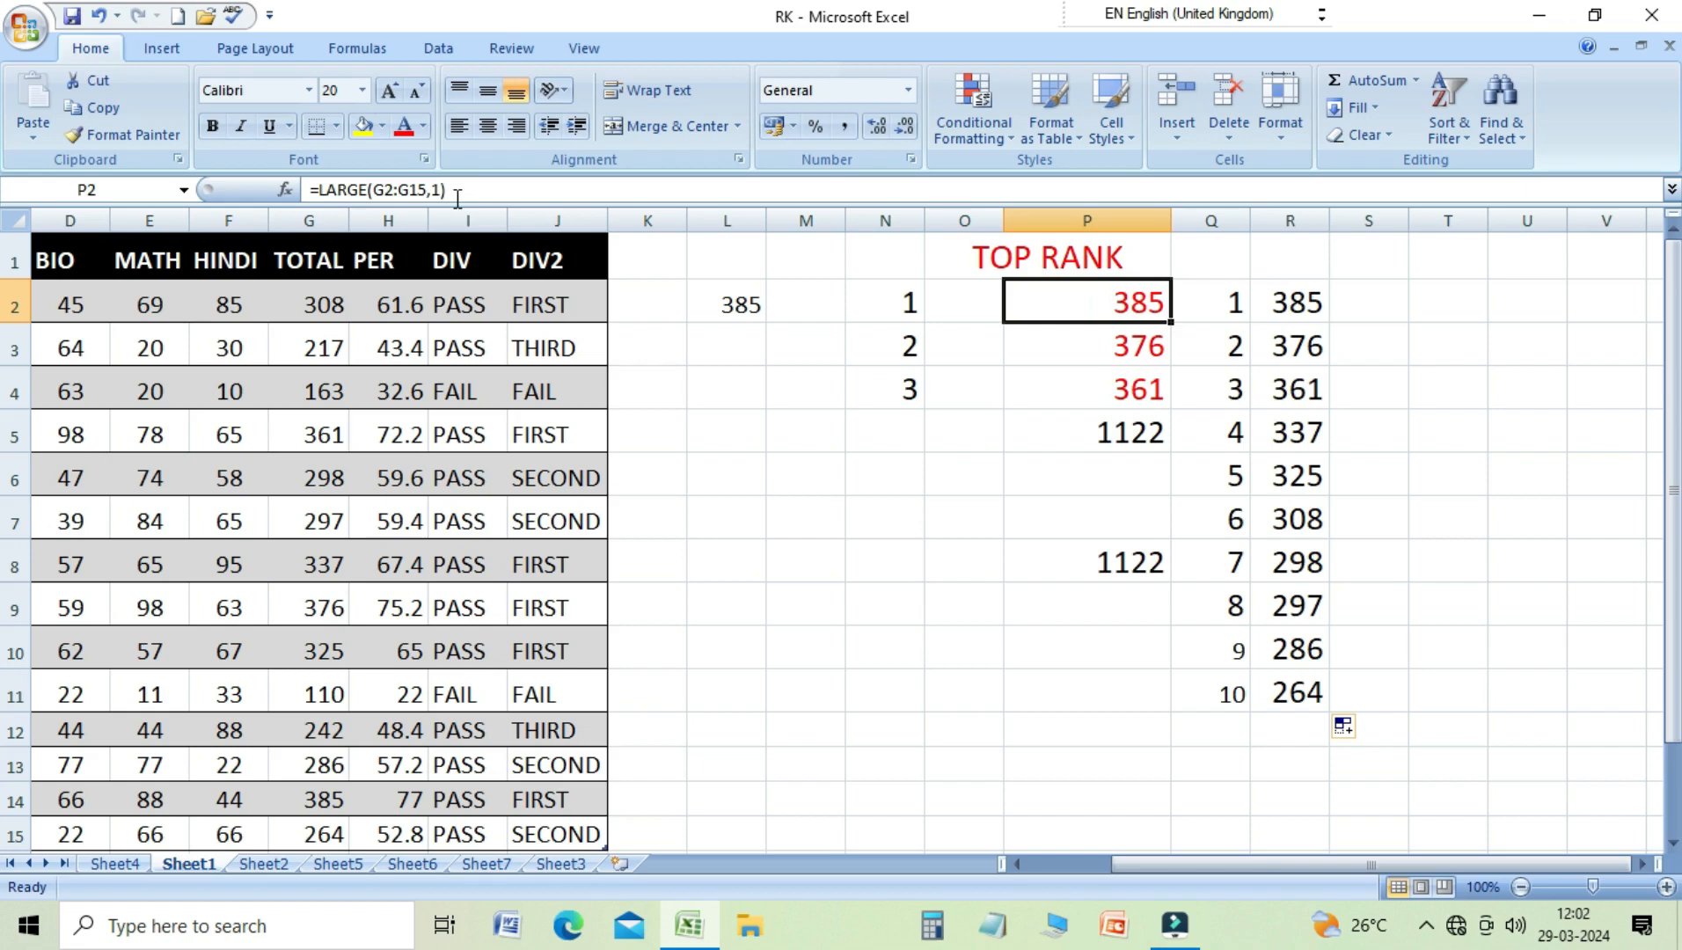
click(1092, 352)
click(1085, 389)
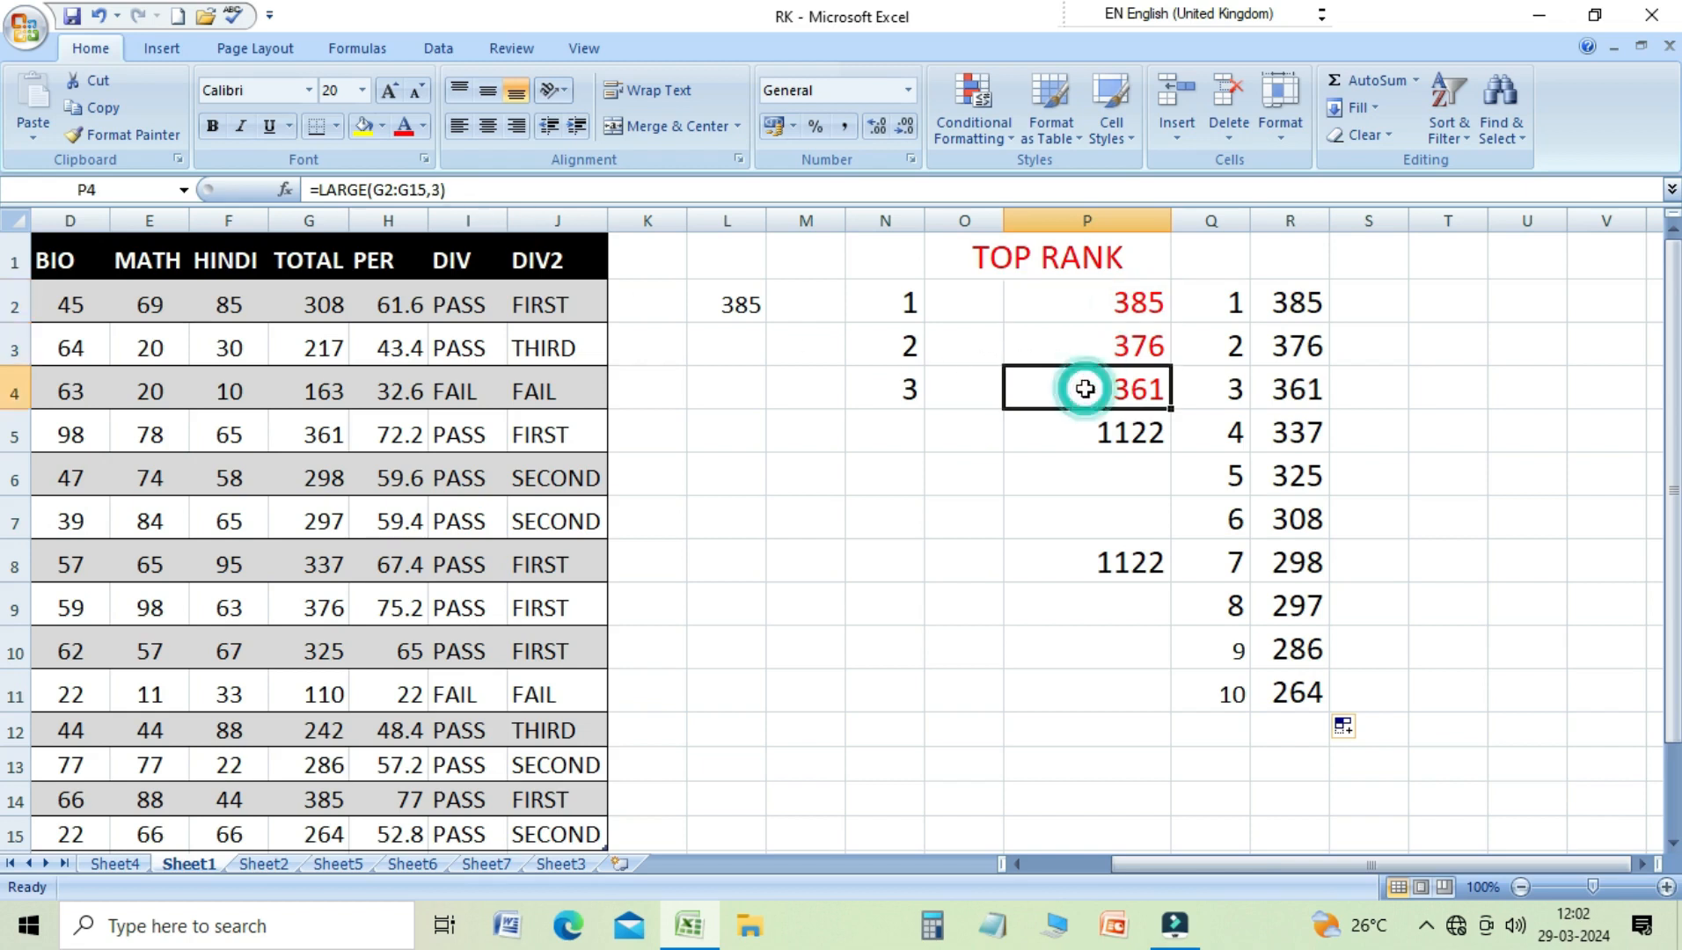
click(1286, 316)
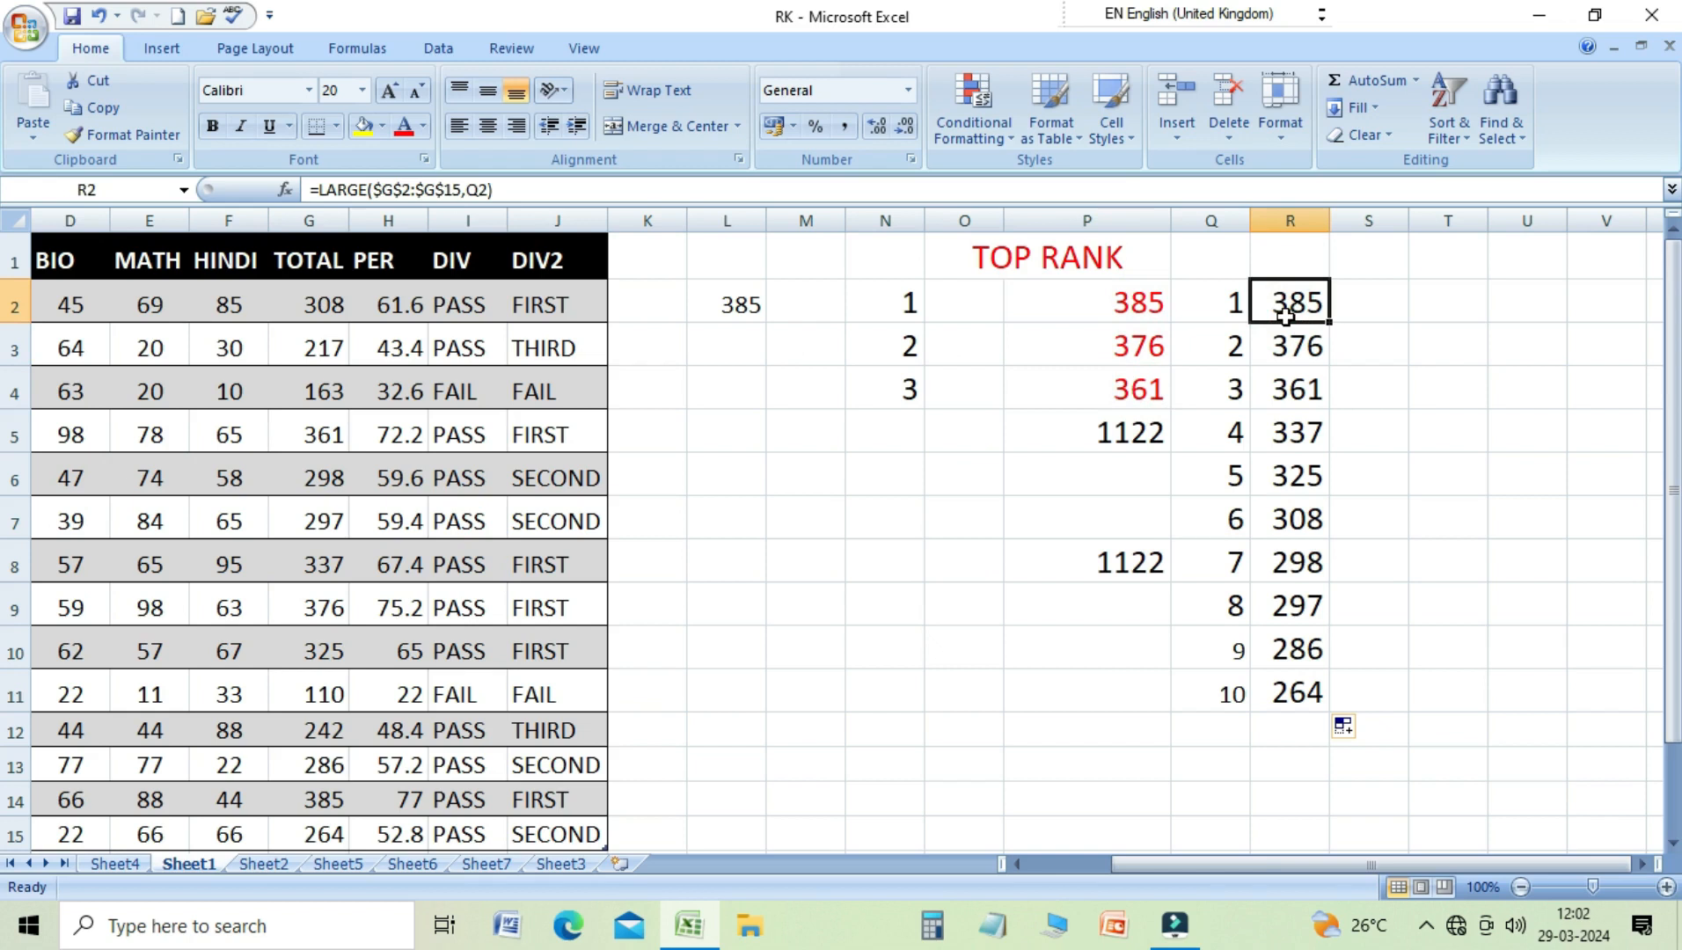
click(1127, 440)
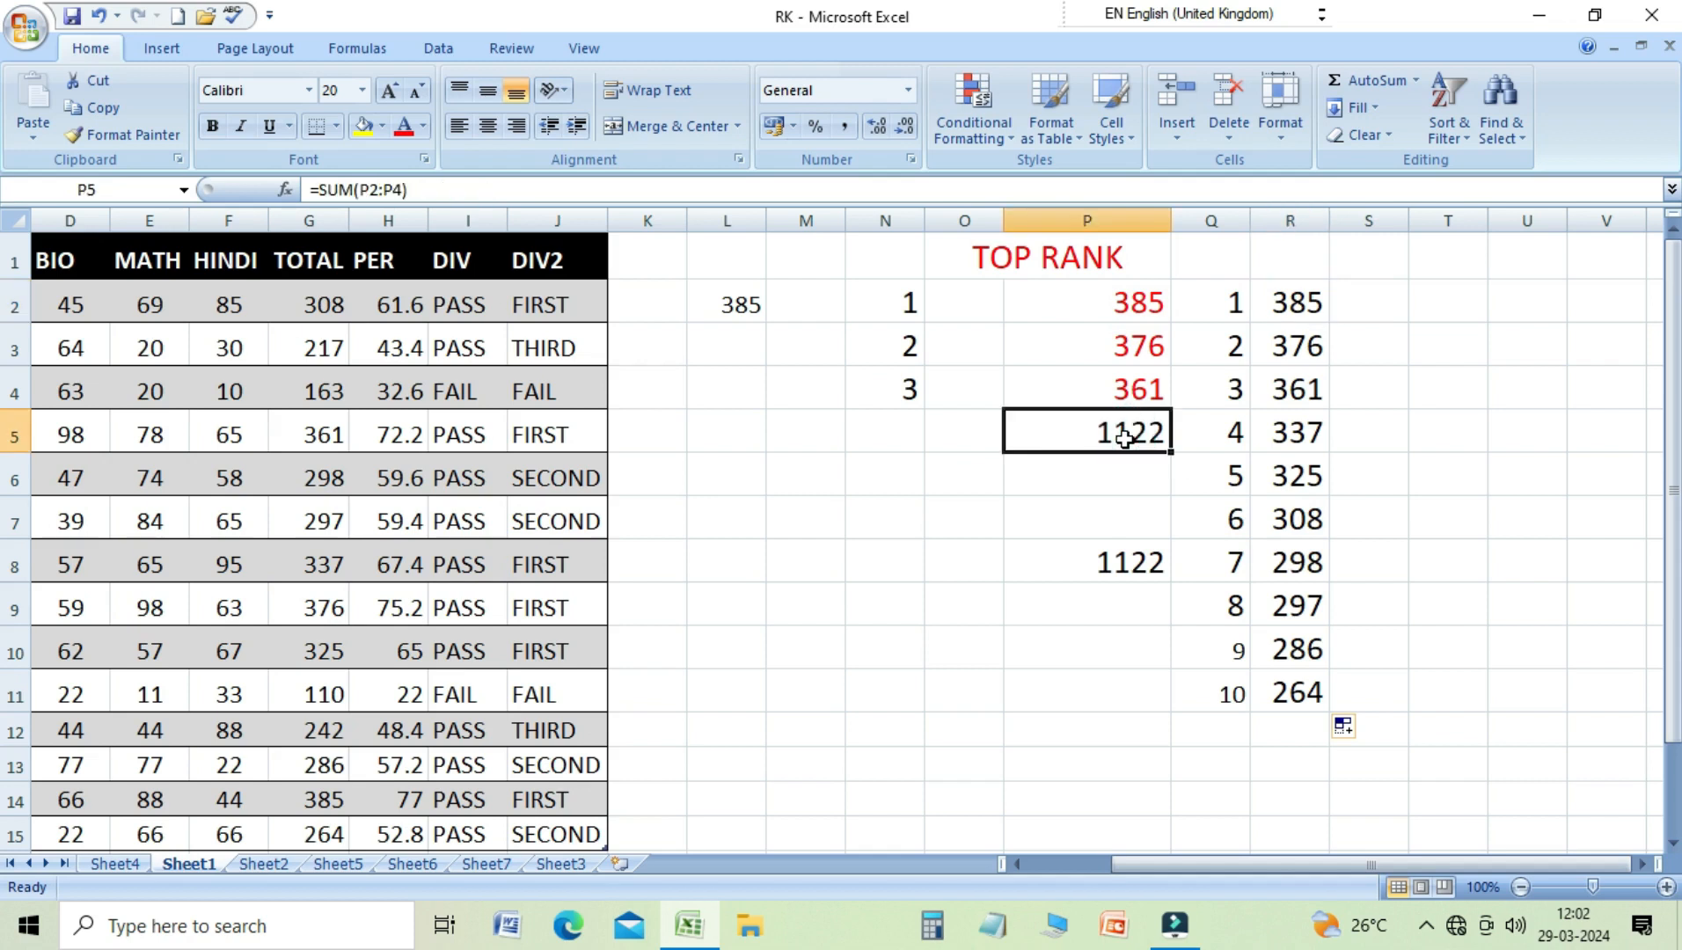
key(Down)
key(Down)
key(Down)
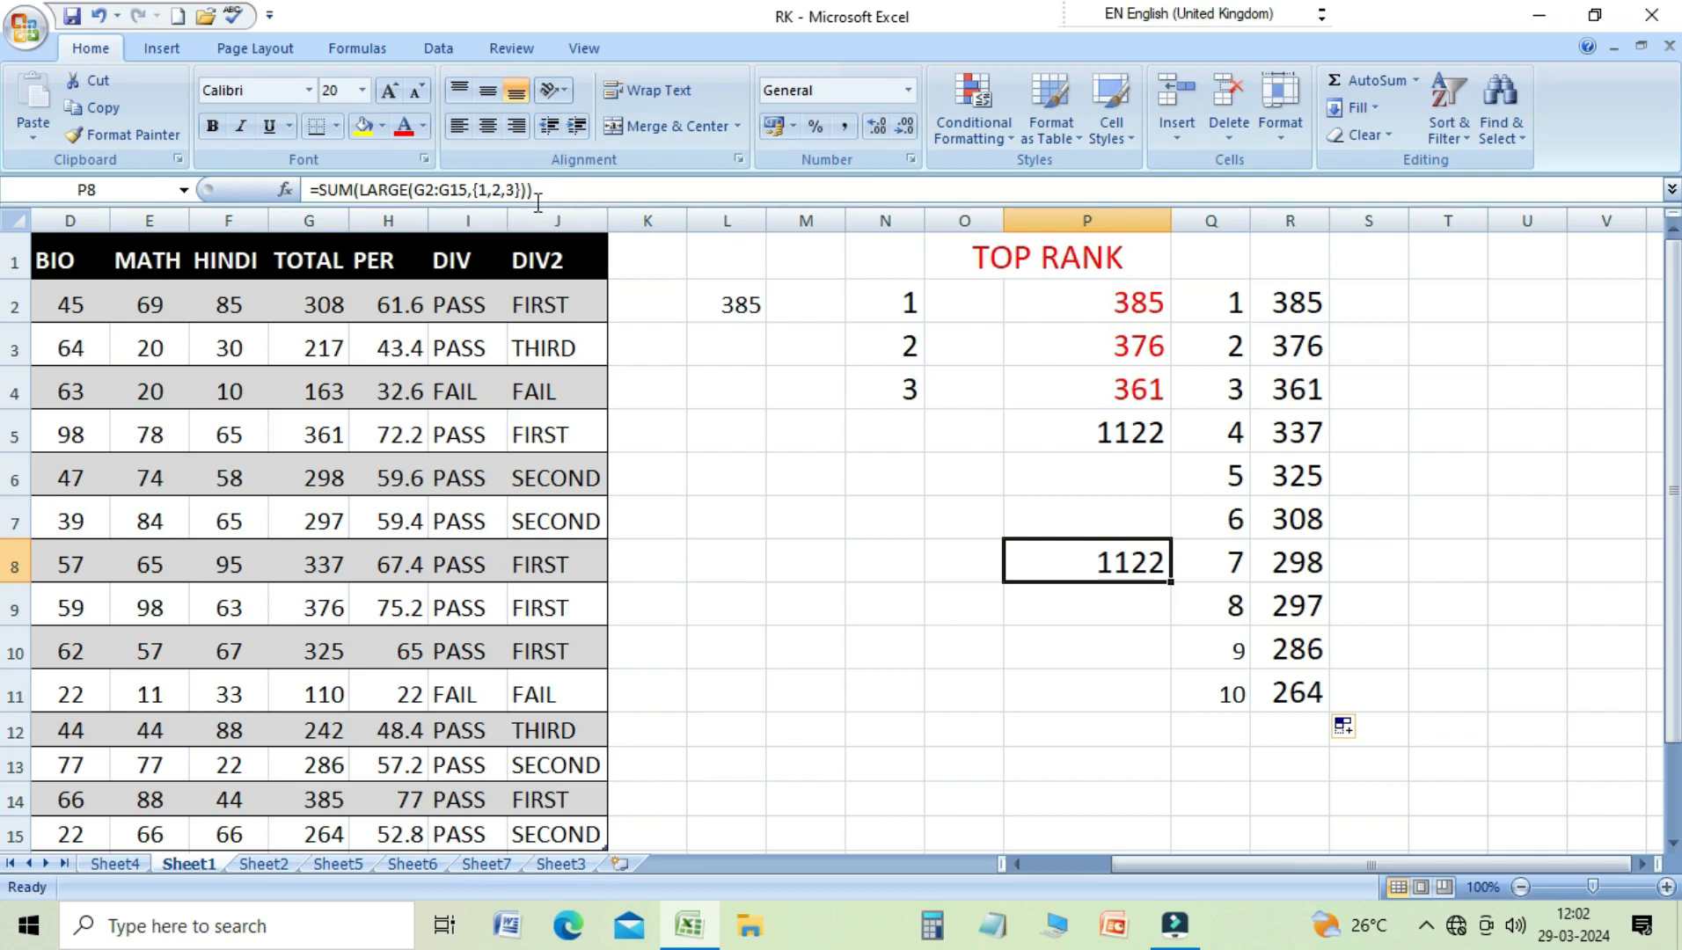
double_click(1114, 560)
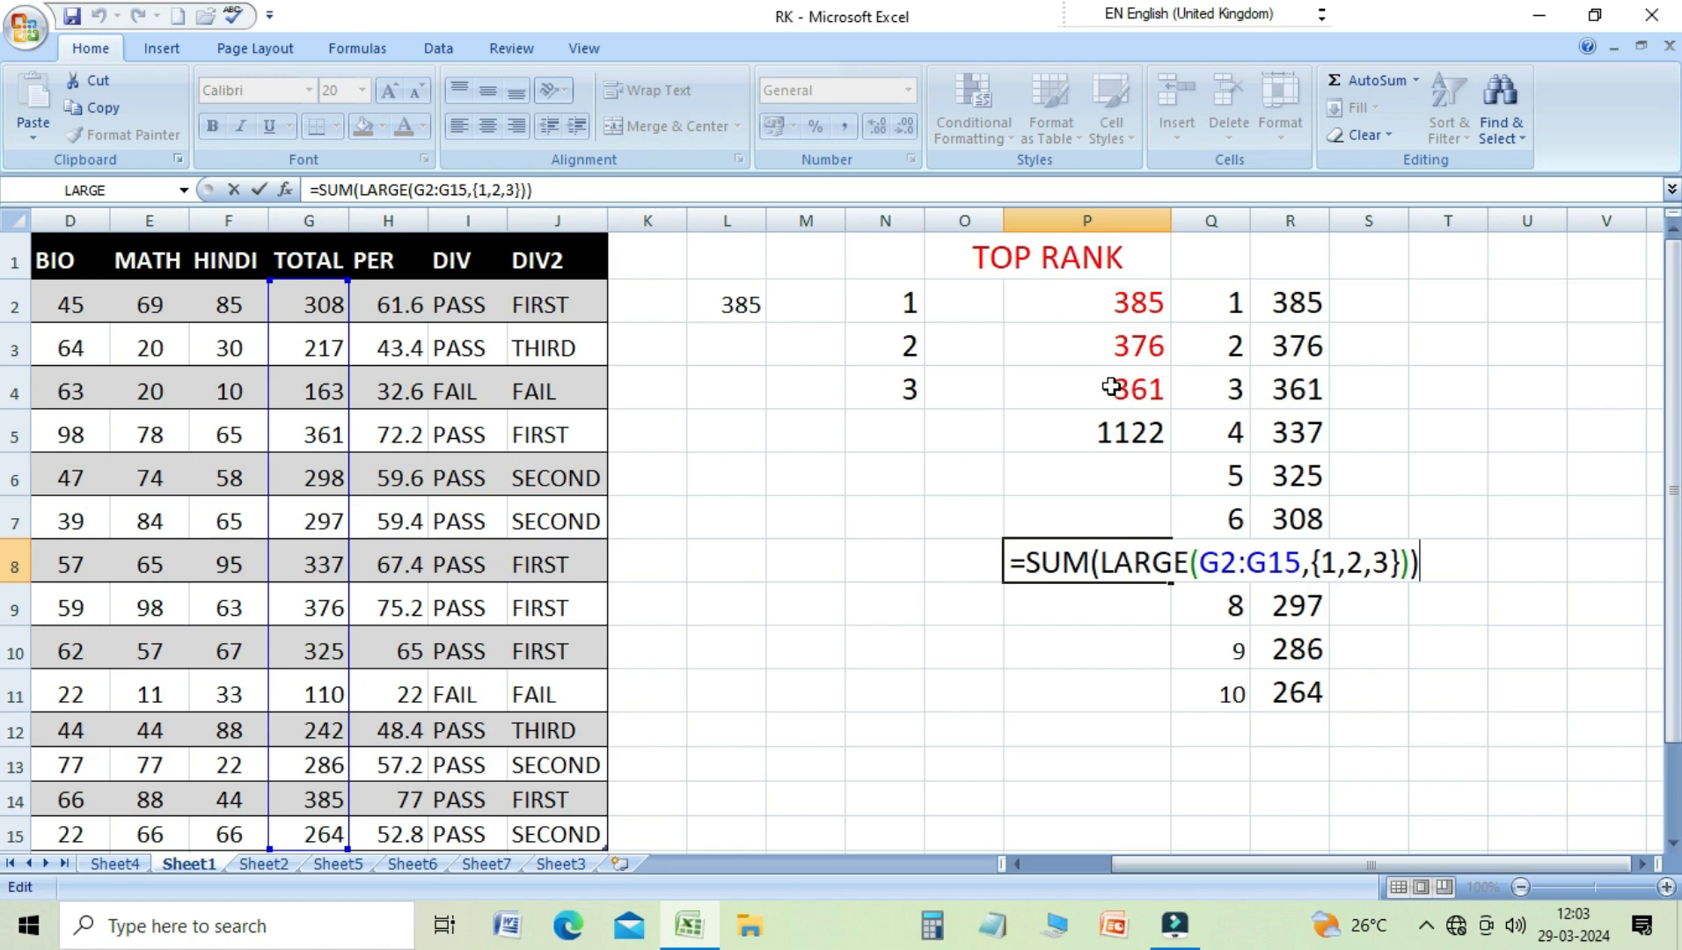
key(Return)
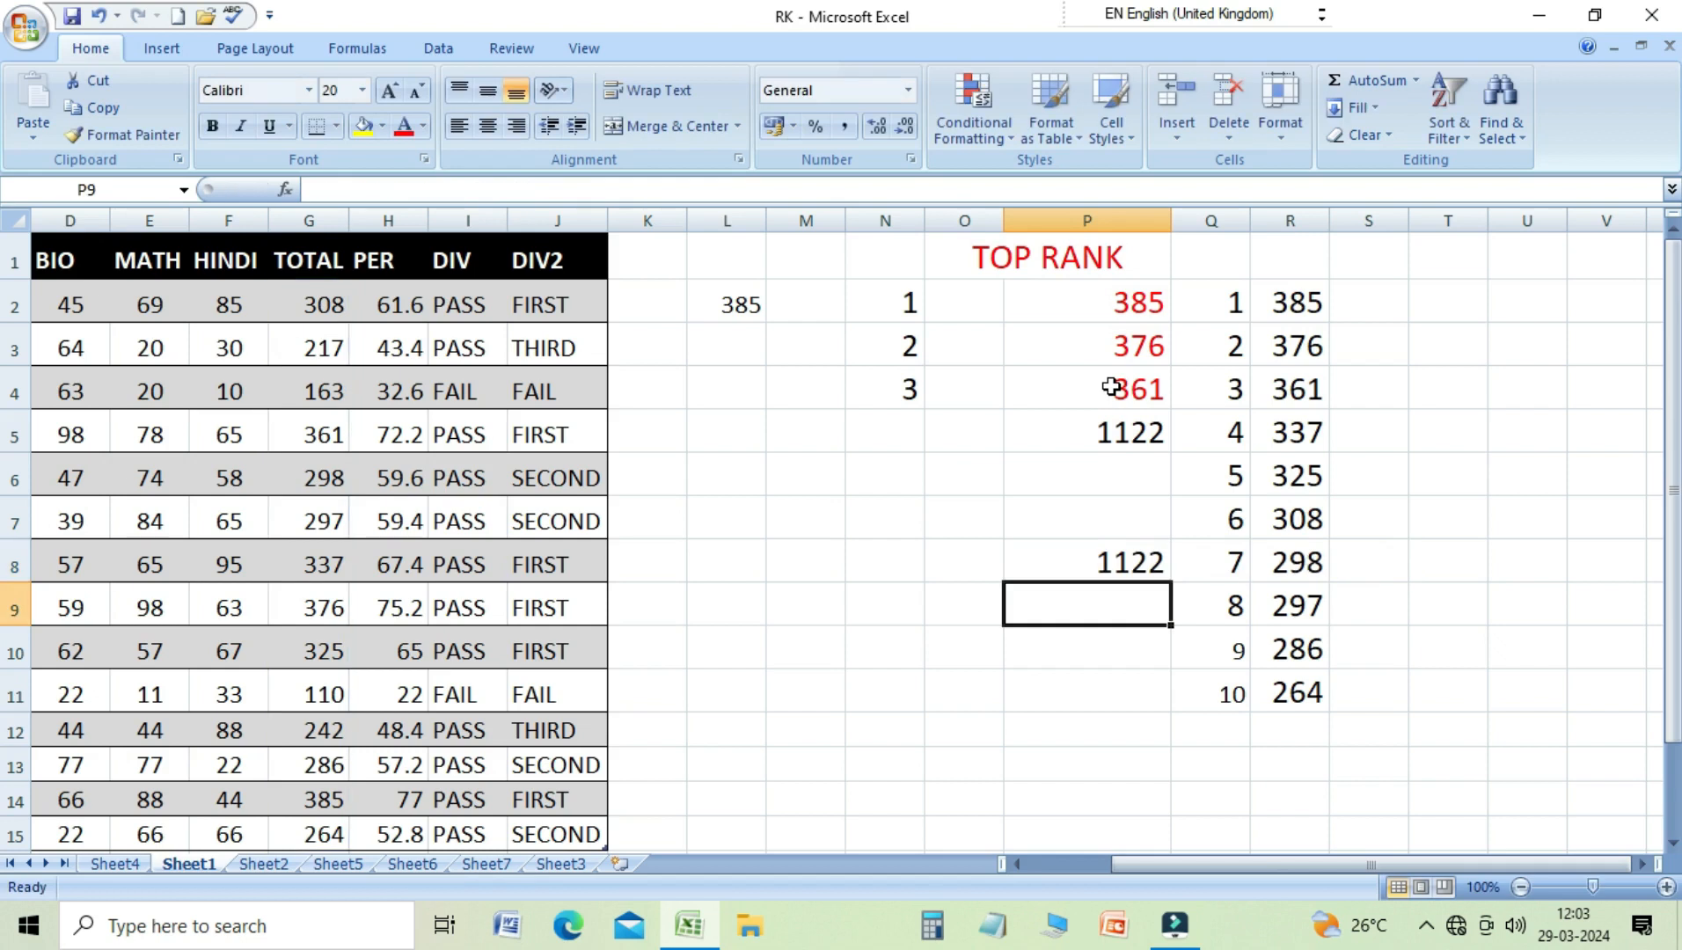